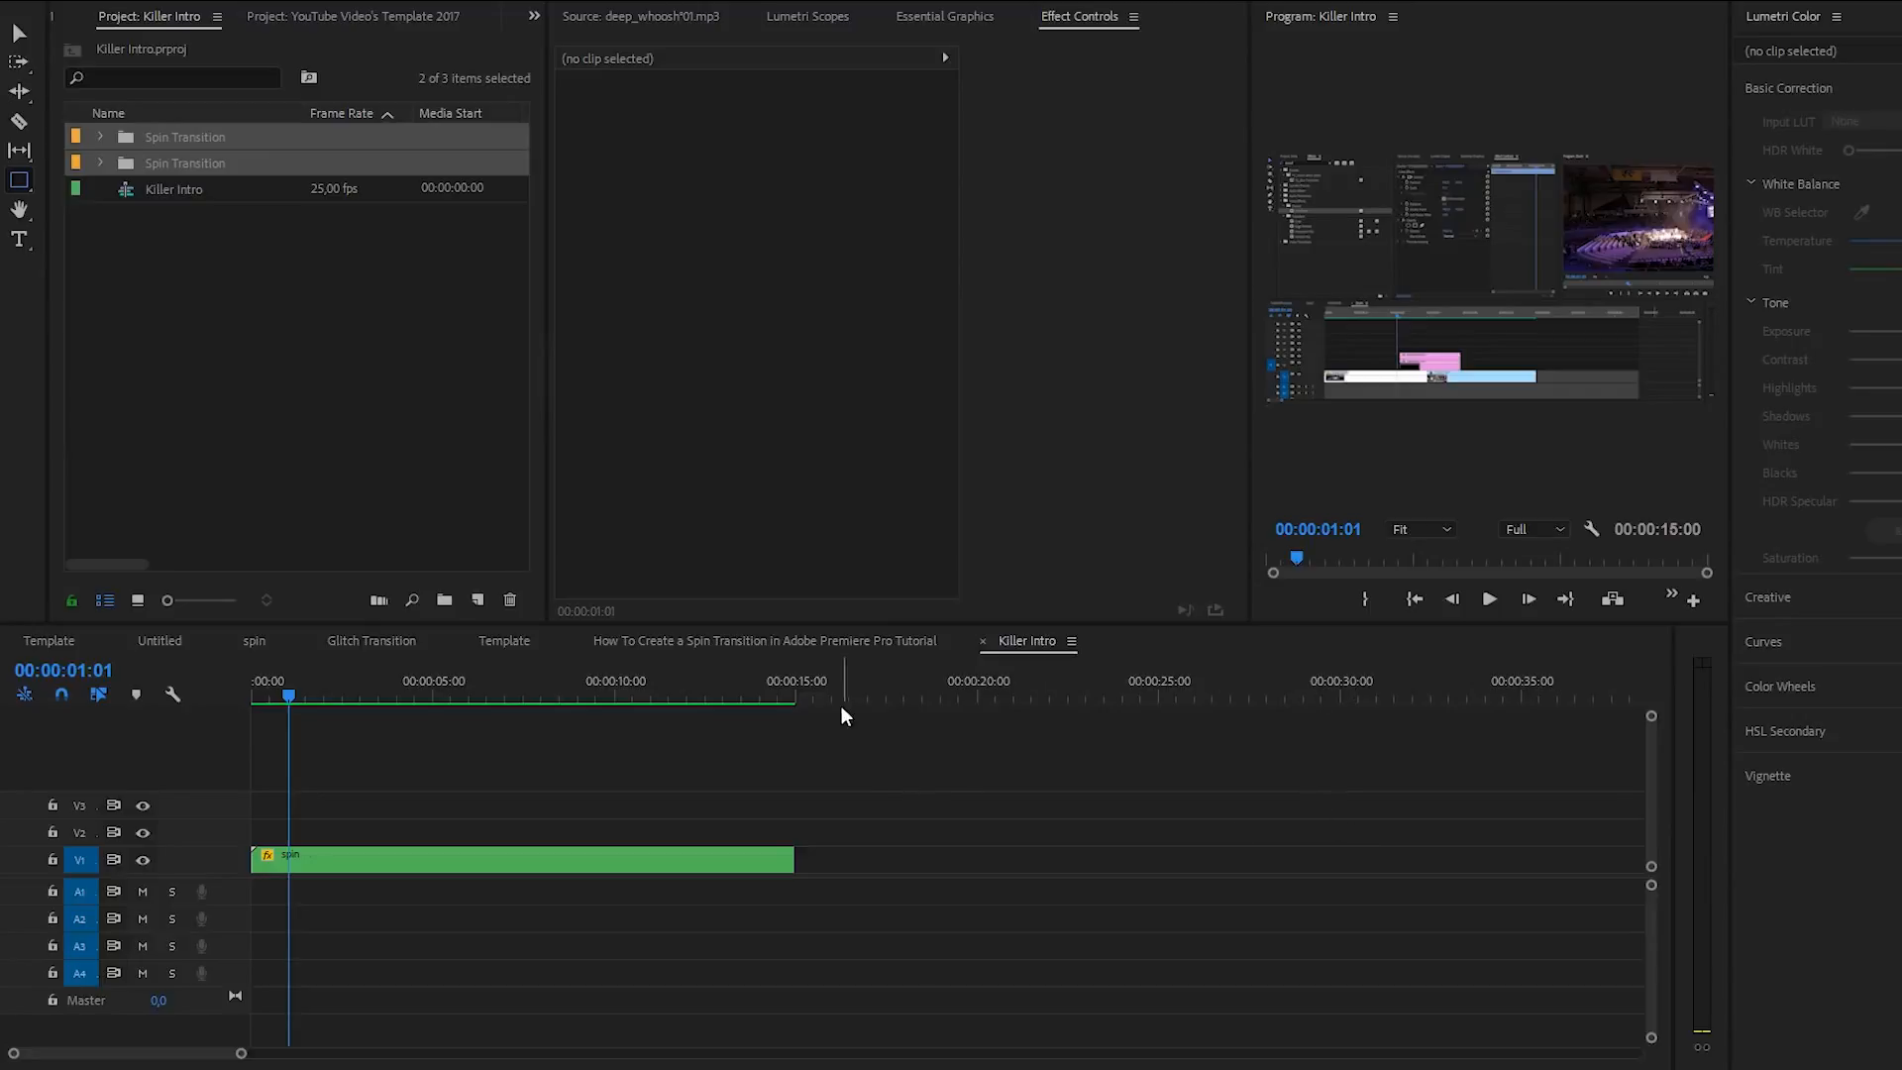
- Create an adjustment layer and place it on track V2 above the spin clip, starting at the sequence's beginning
click(496, 854)
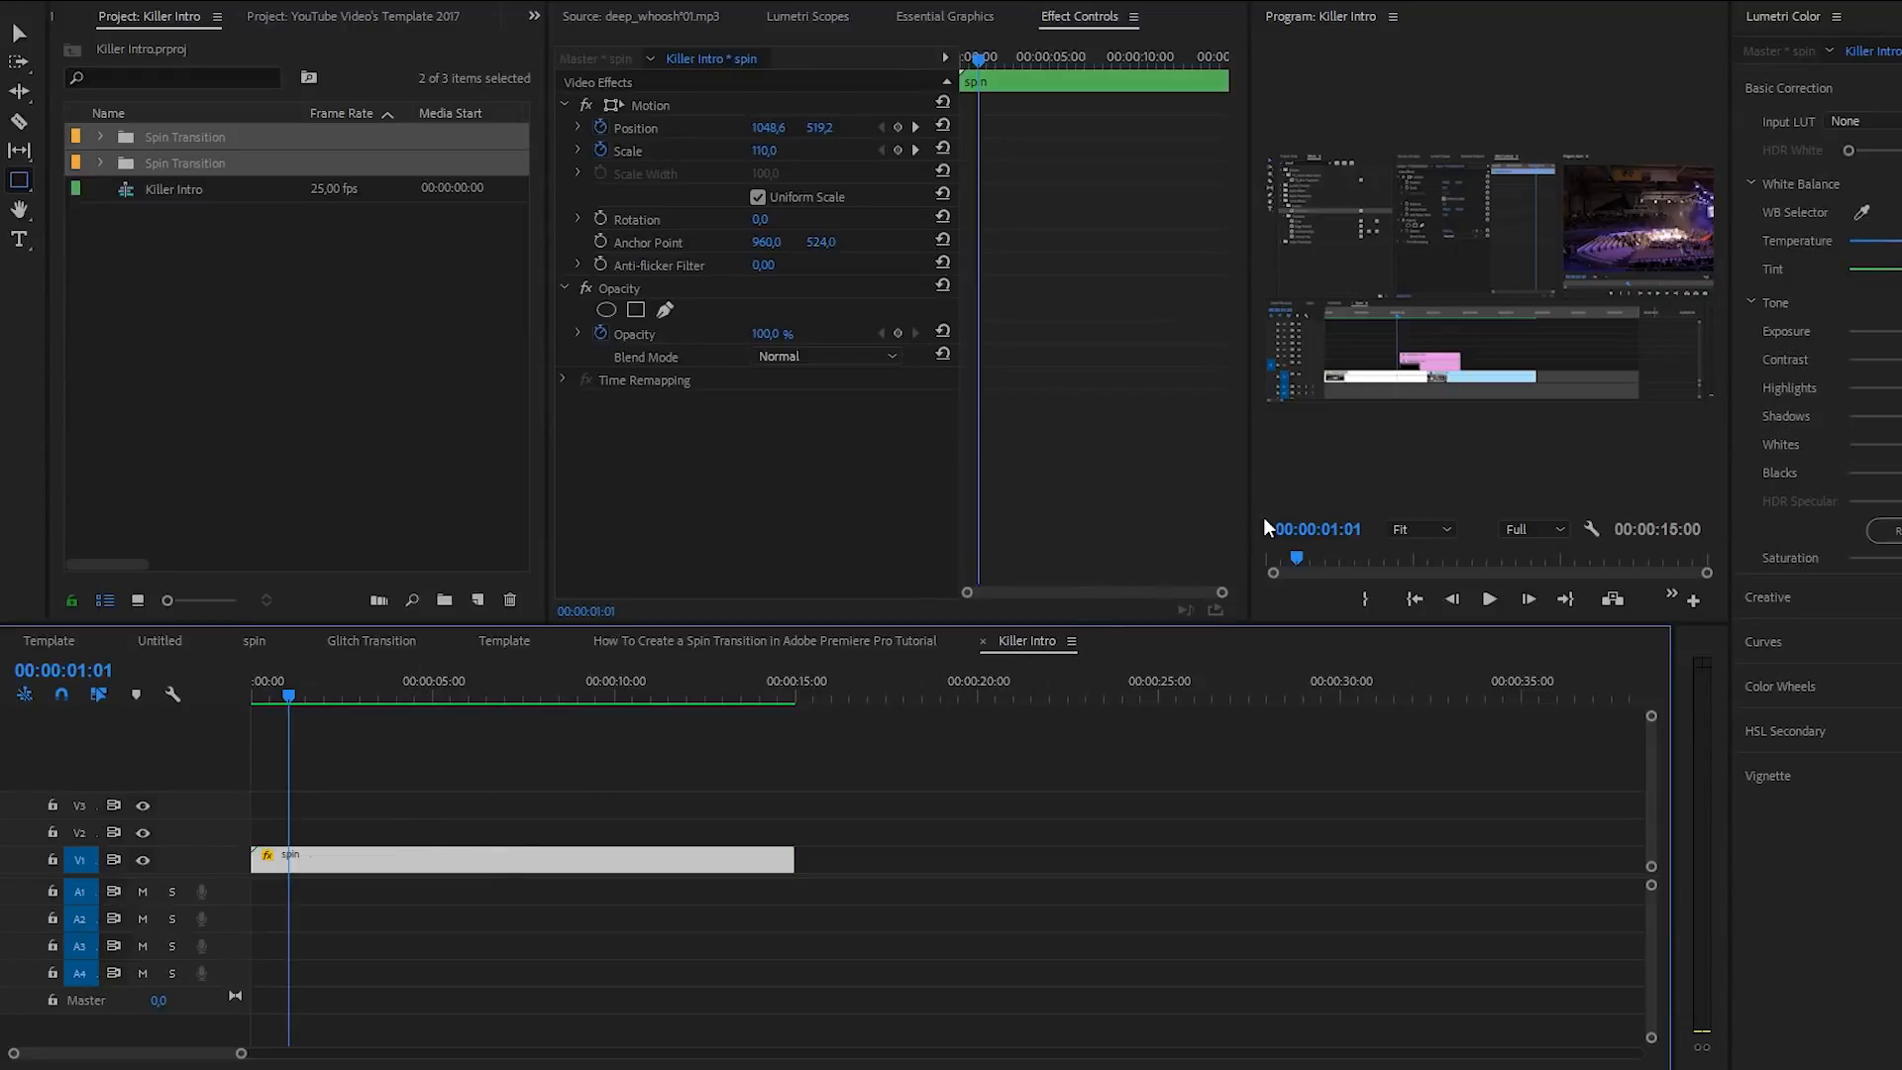
drag(1248, 518, 988, 538)
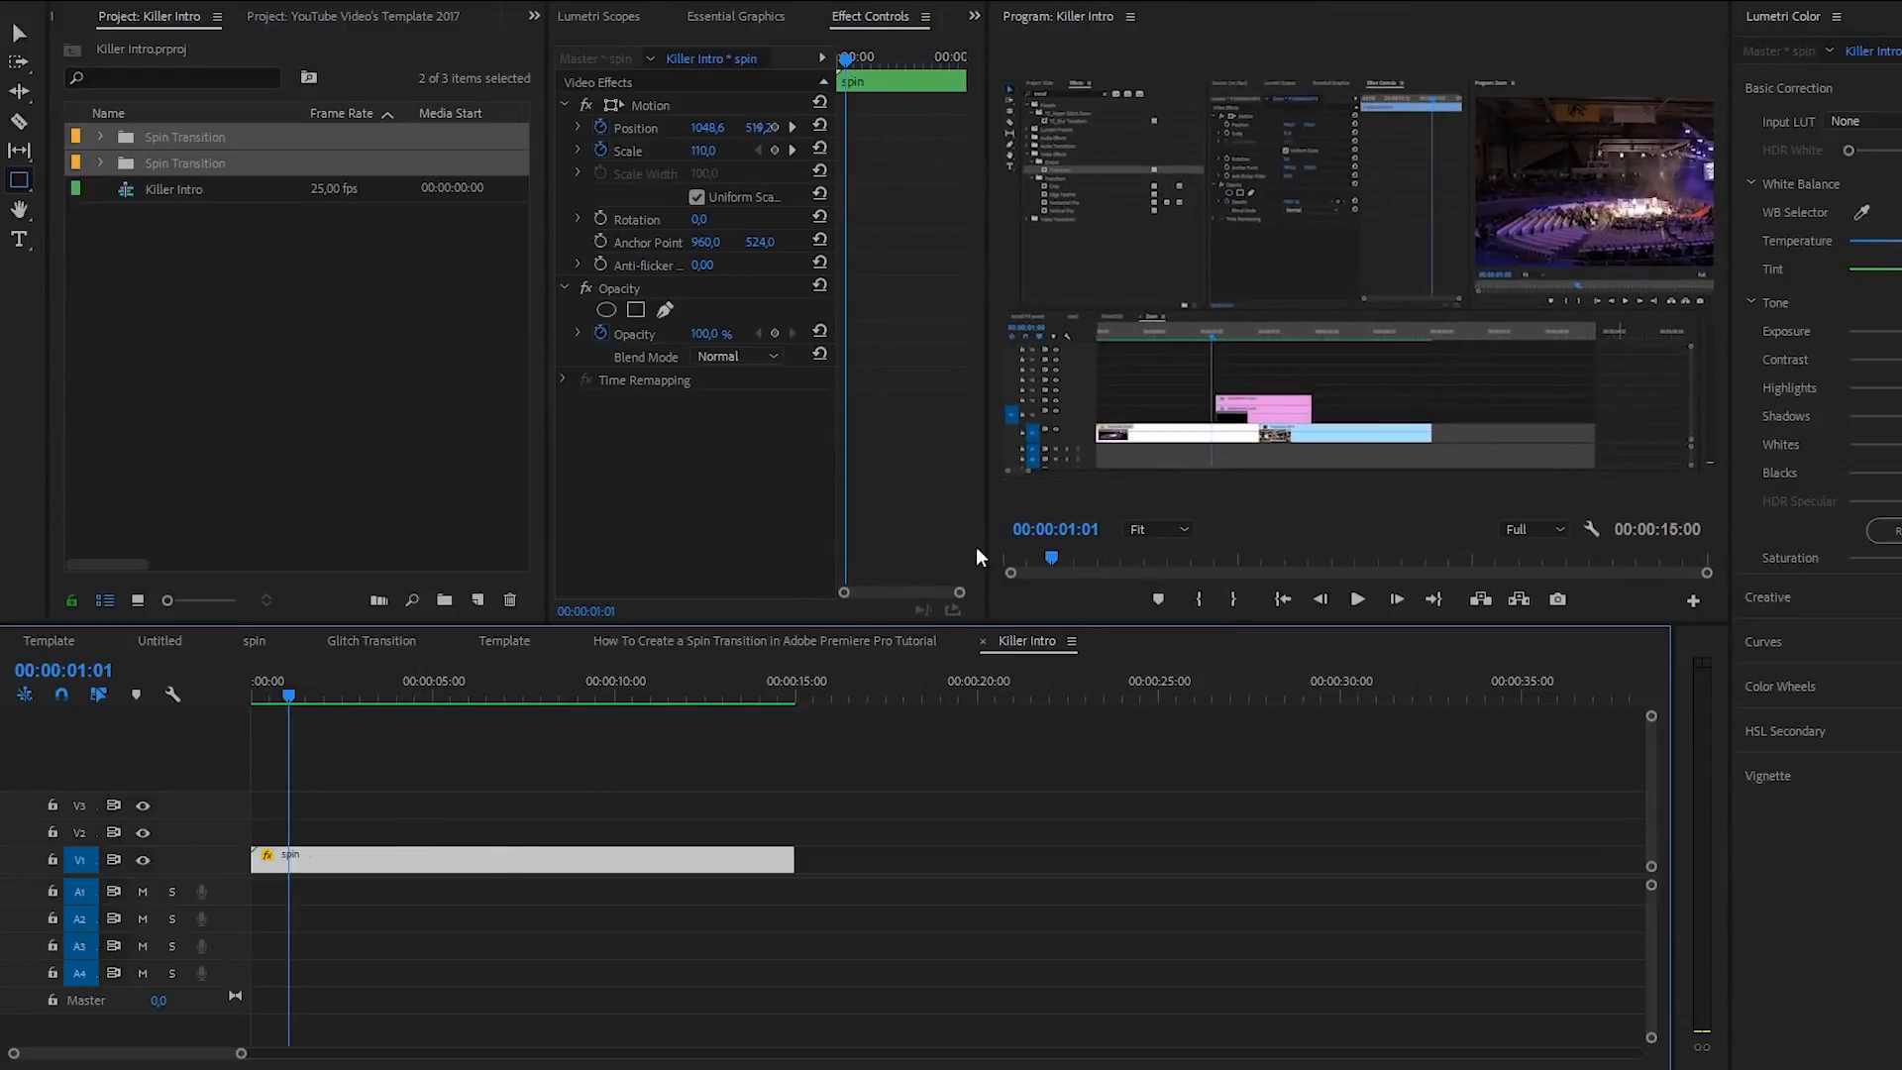
click(482, 595)
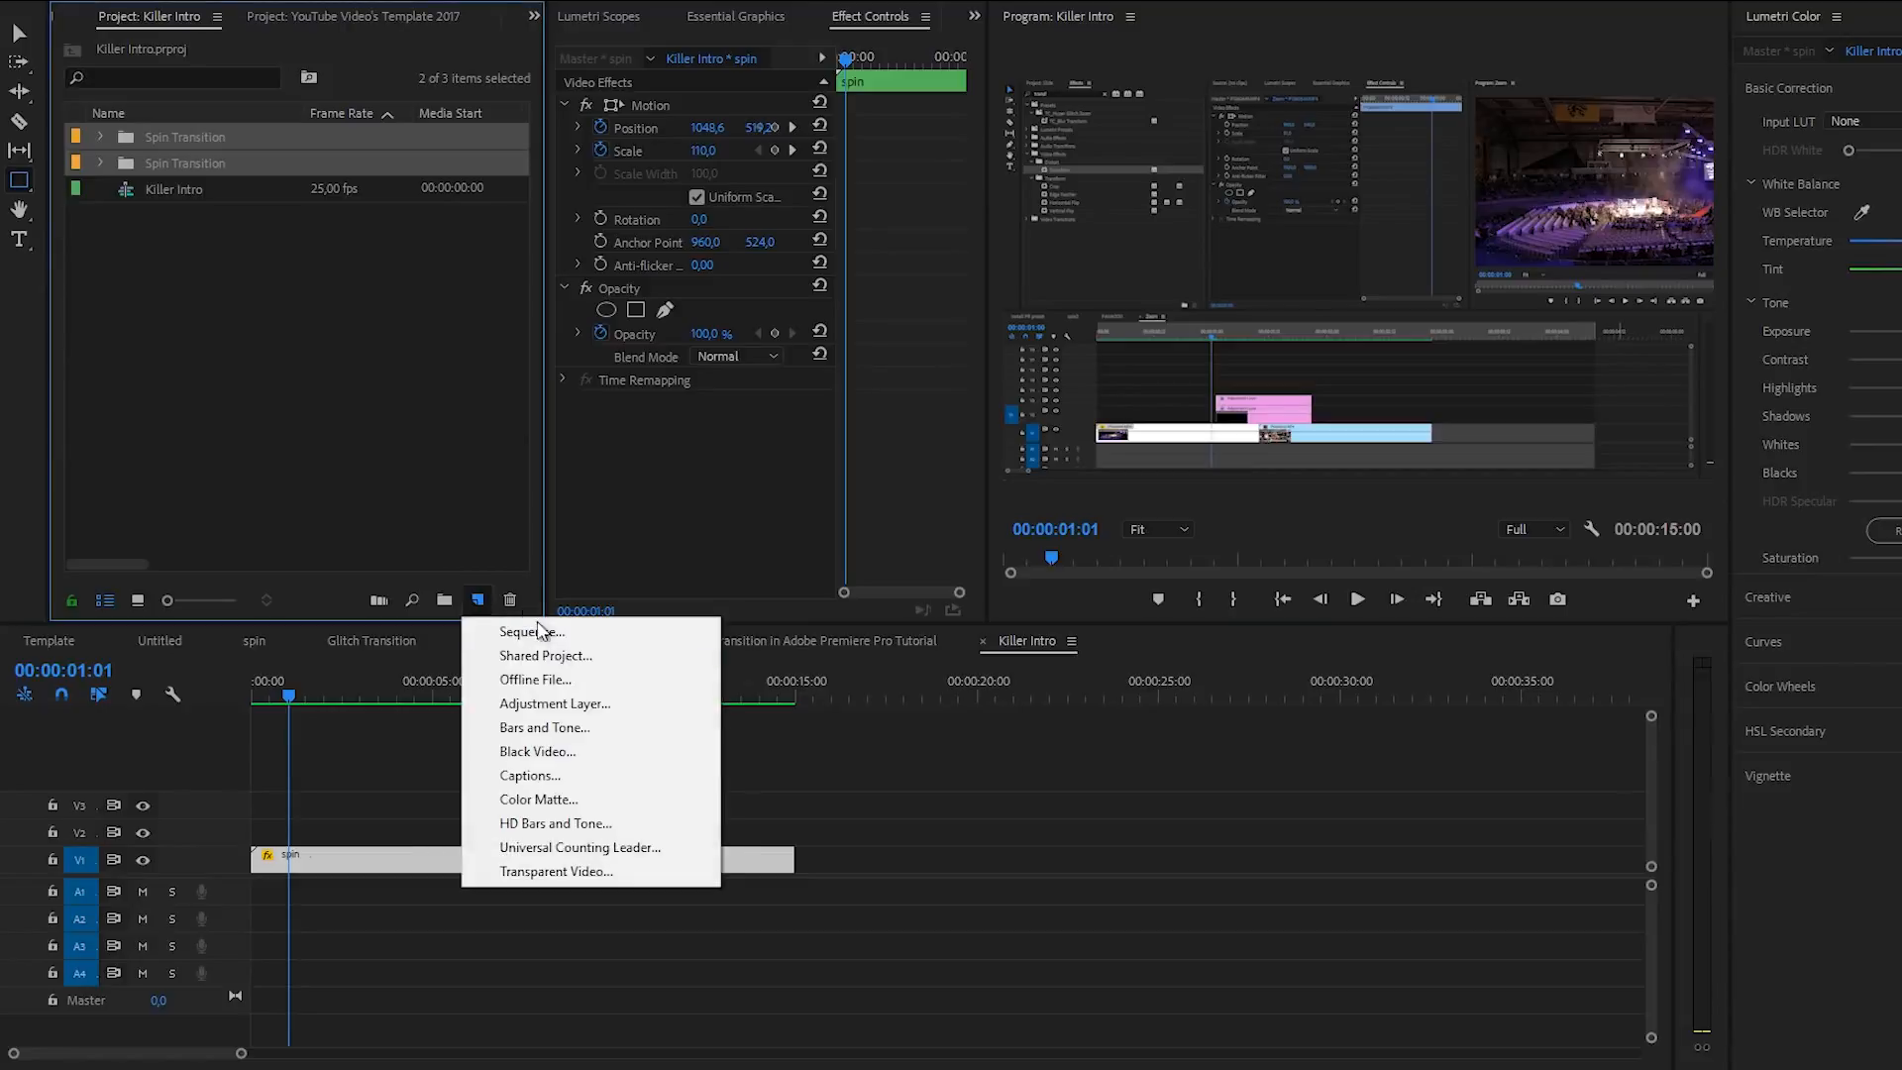
click(544, 701)
click(1052, 608)
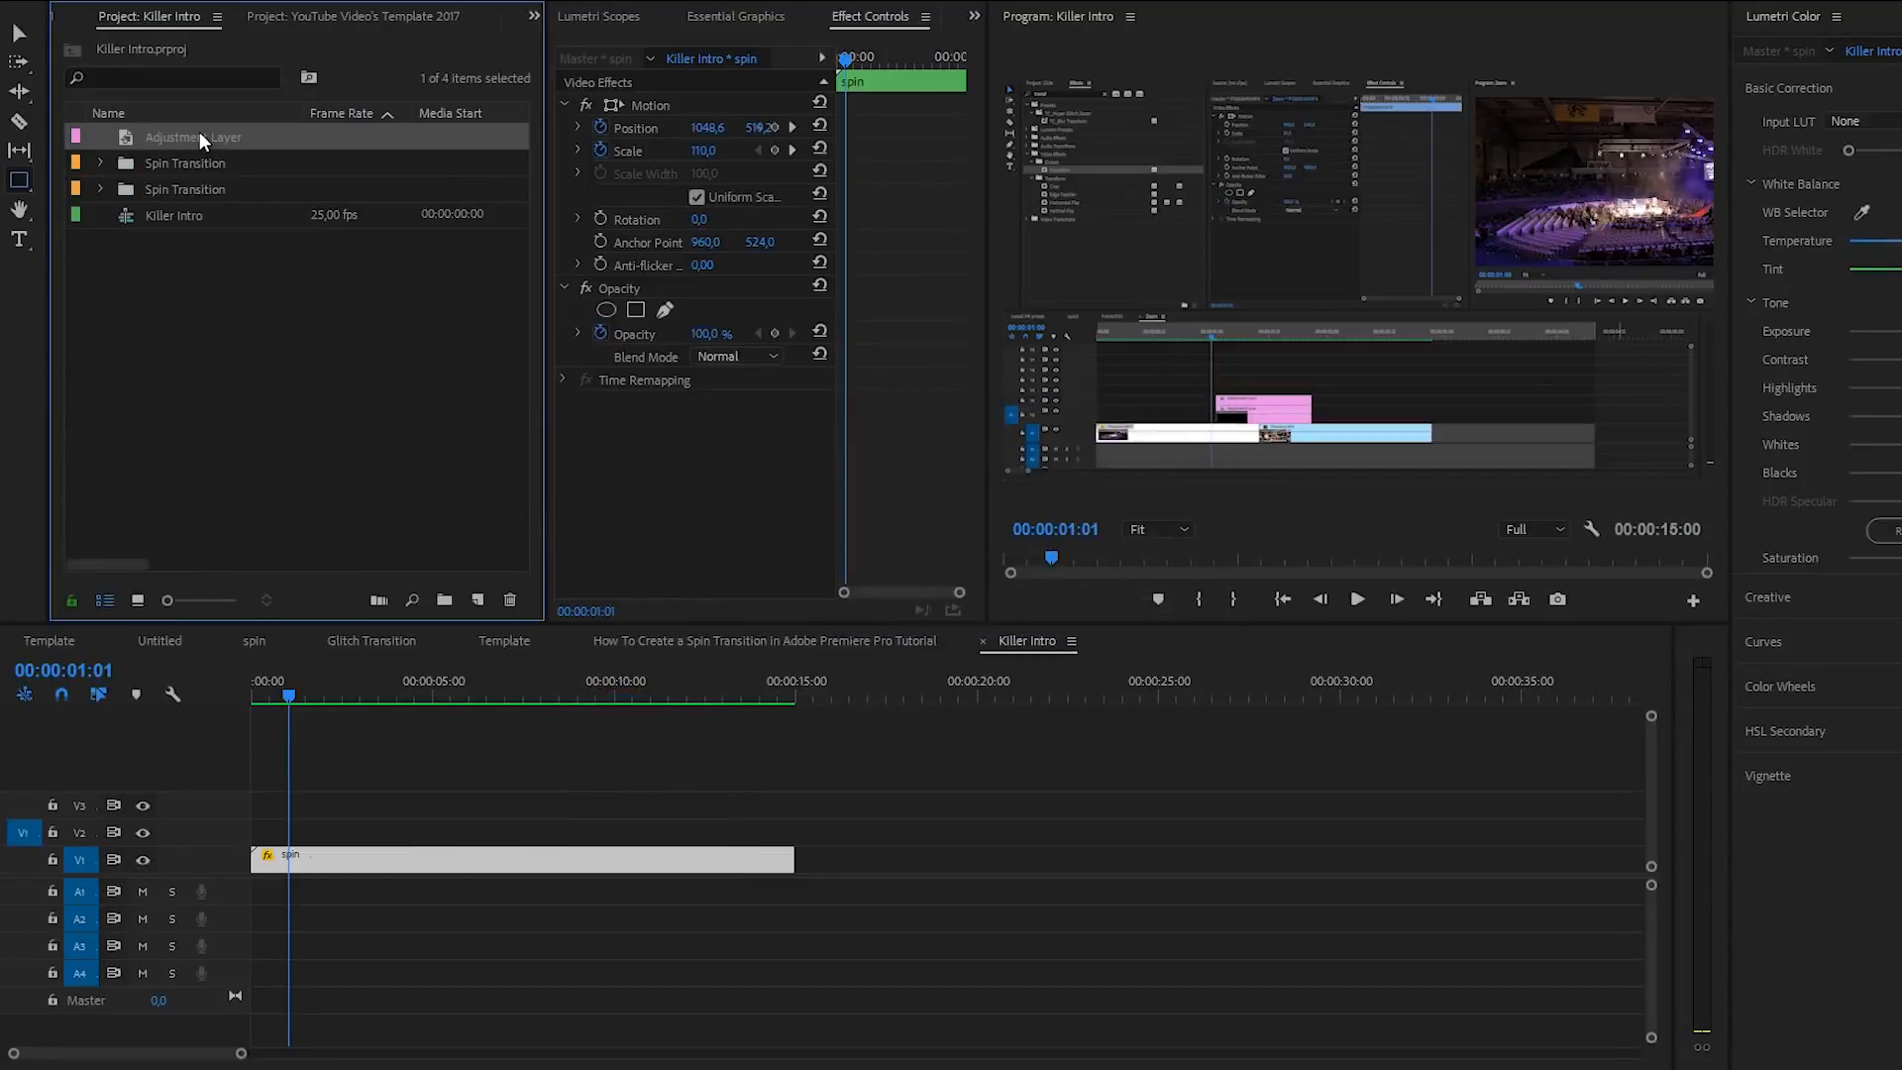
drag(199, 132, 497, 823)
click(495, 834)
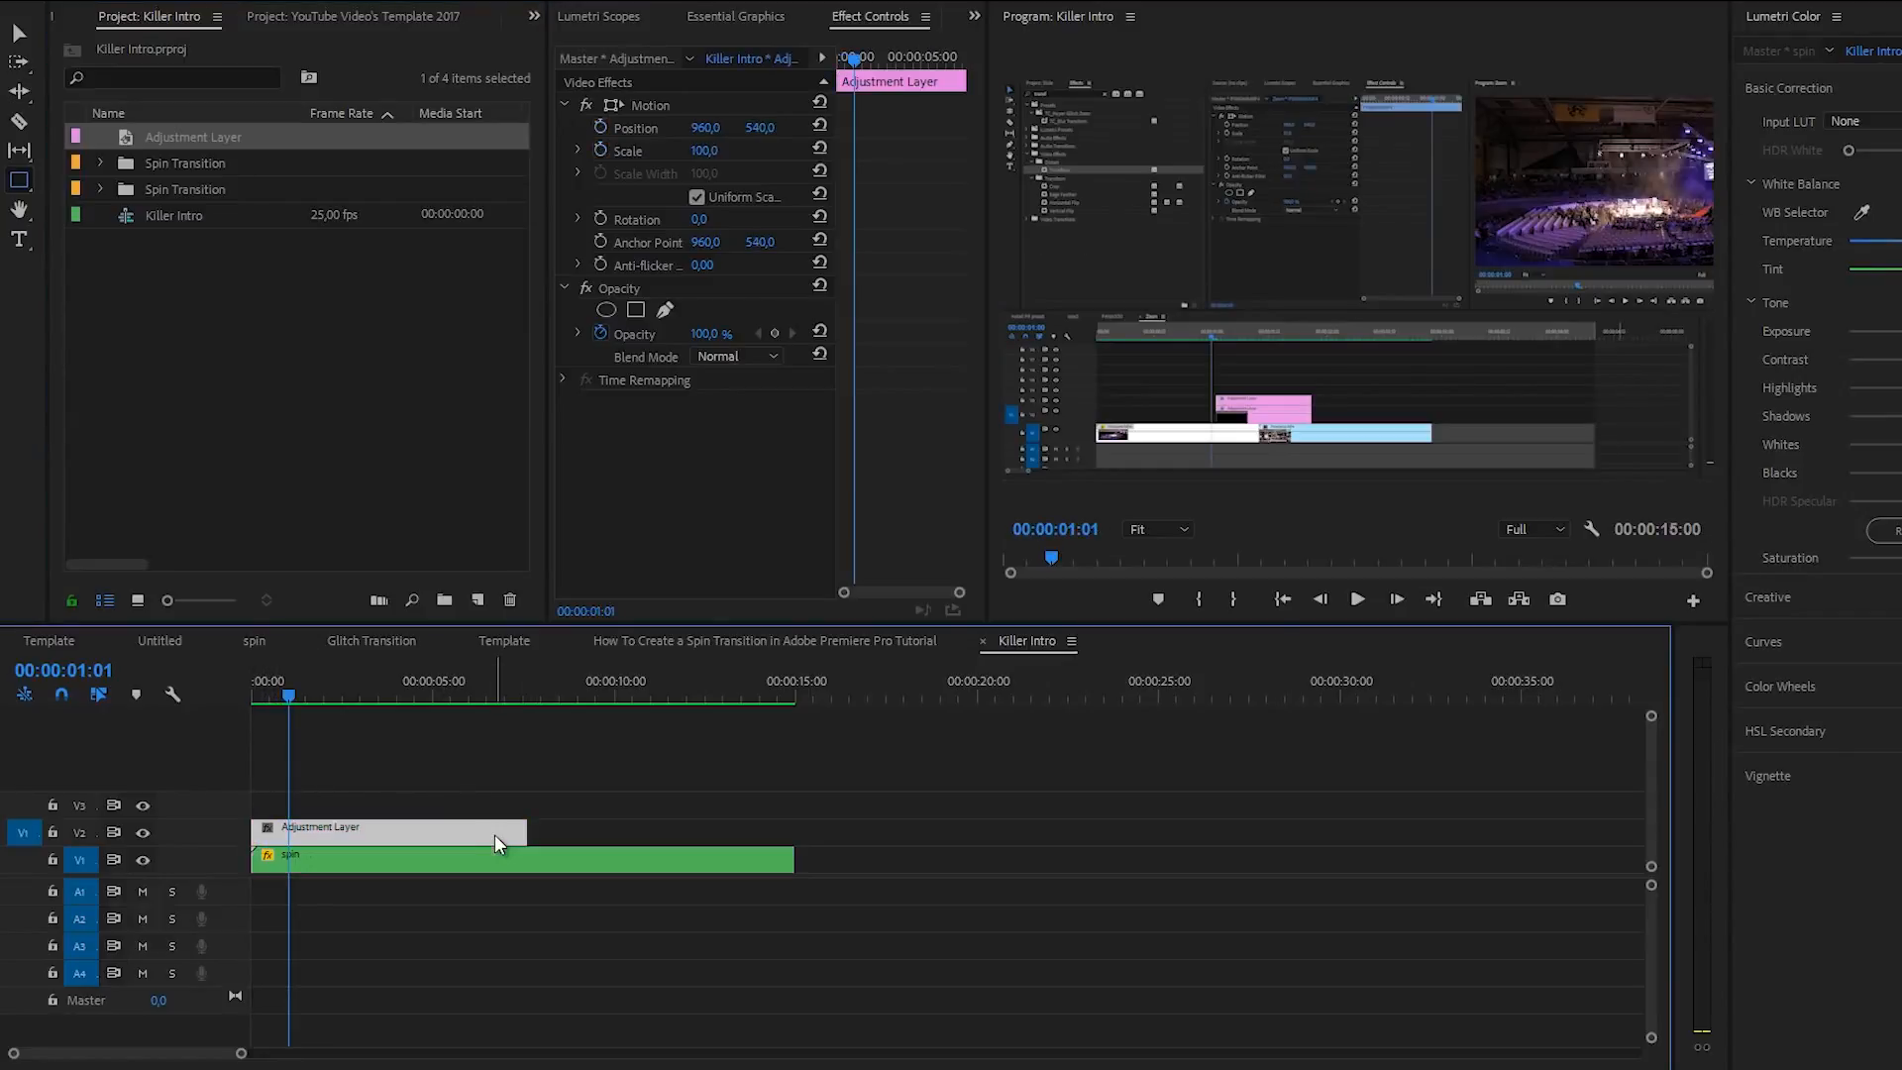
- Darken the adjustment layer in Lumetri Color with Exposure at -2,6 and shift its Tint to 43,0
drag(849, 60, 830, 58)
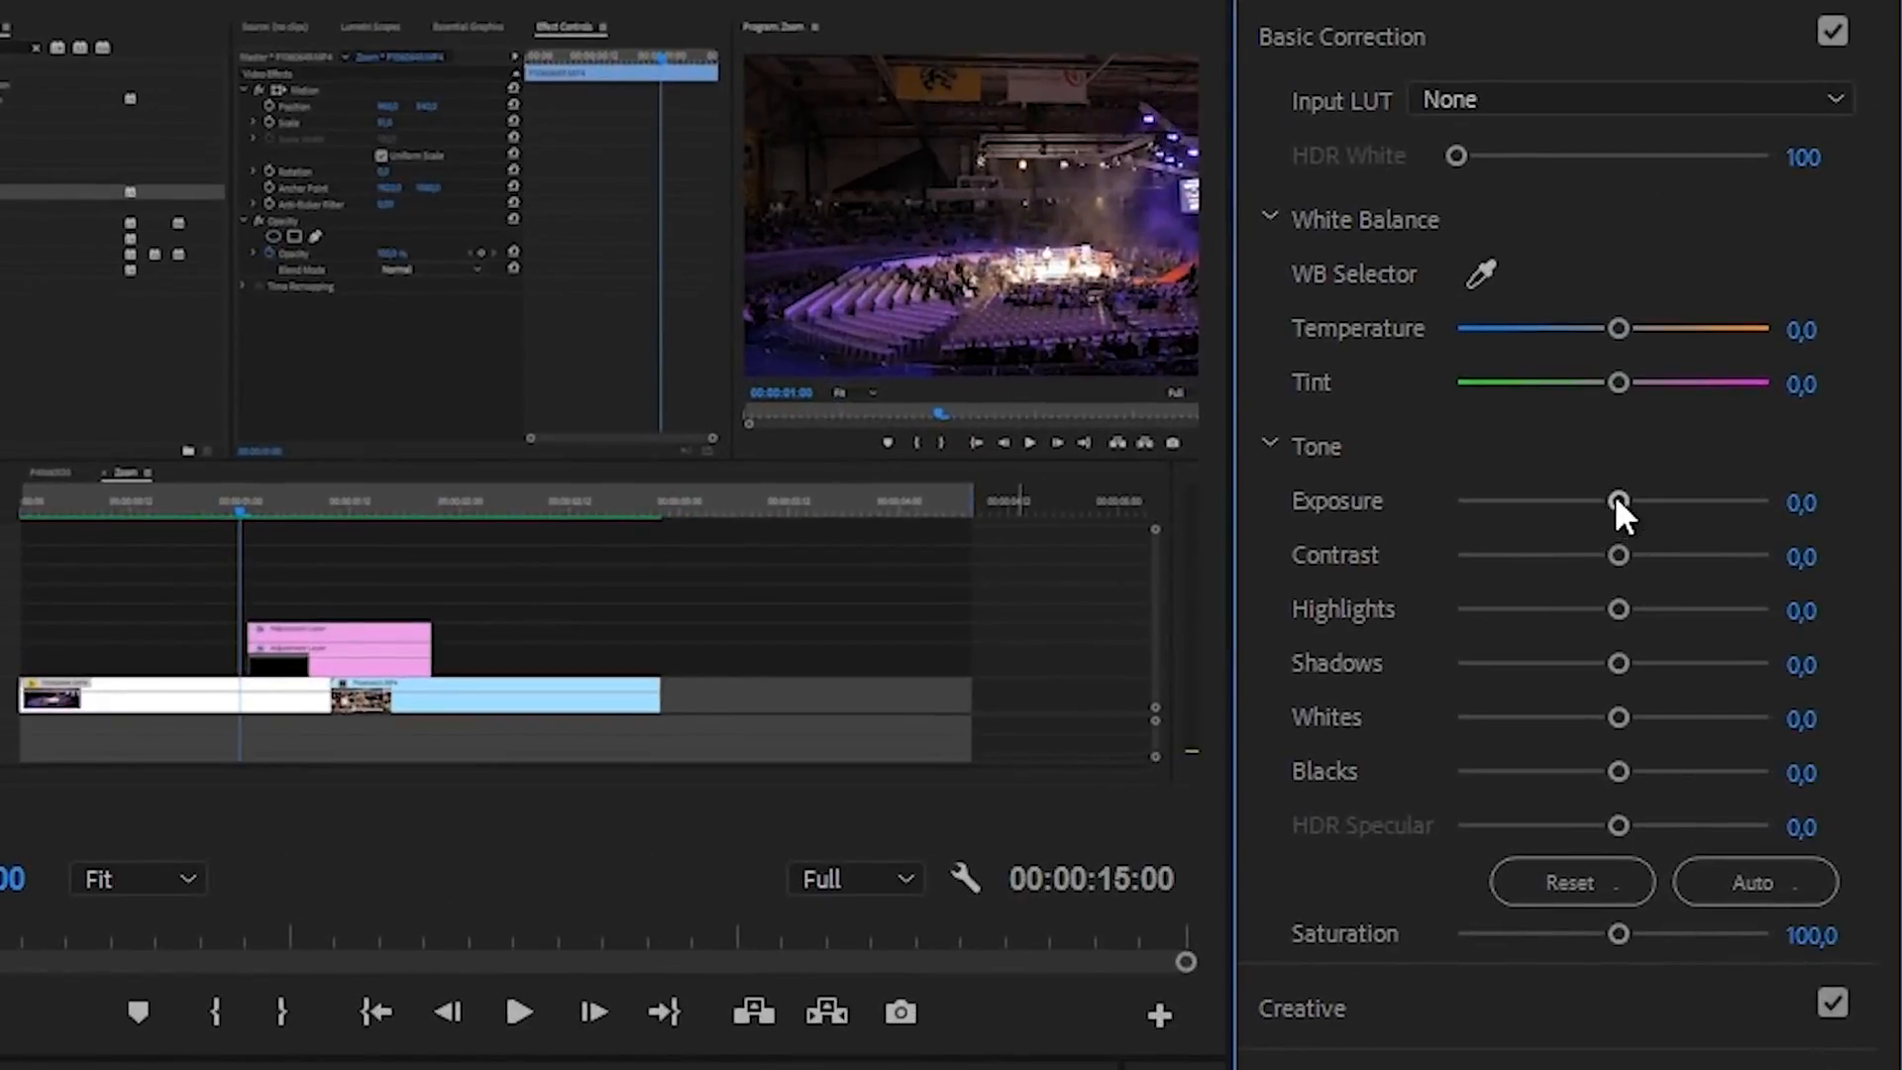
drag(1616, 502, 1528, 504)
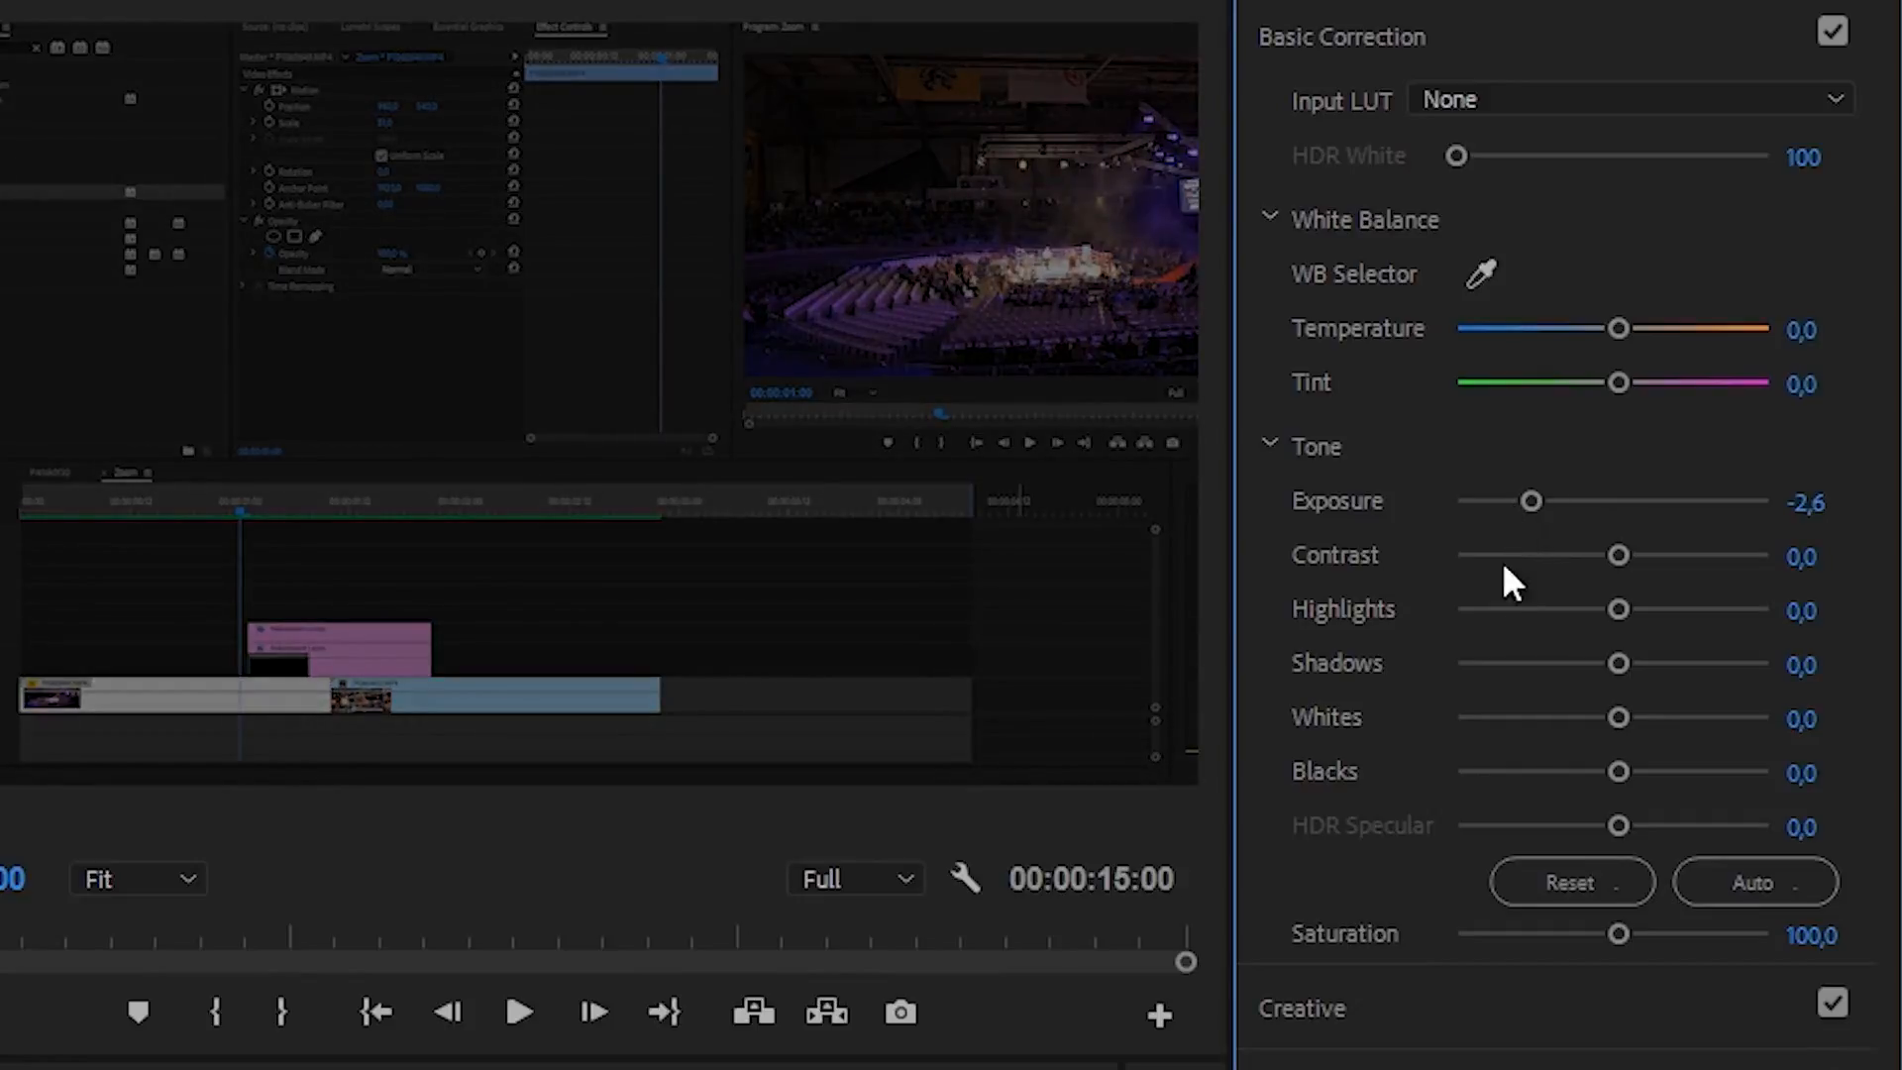
drag(1621, 383, 1682, 385)
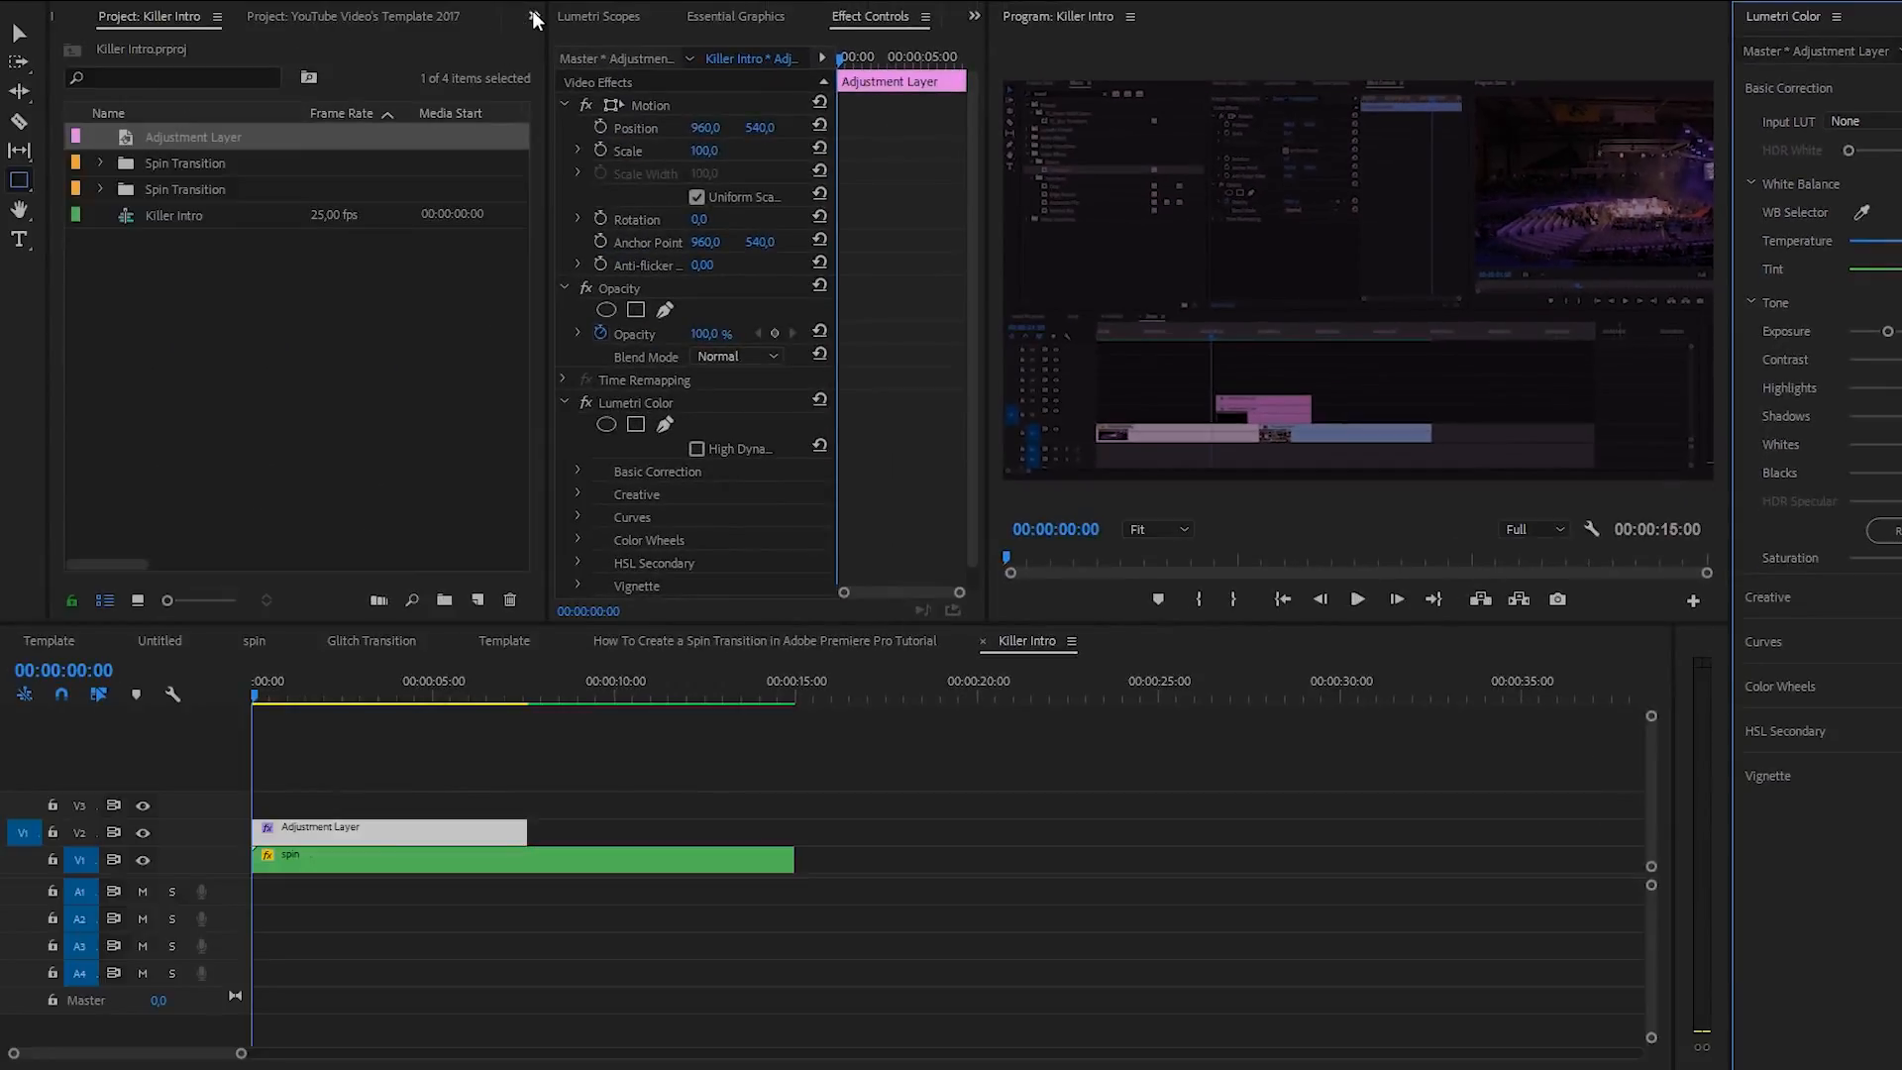
- Search the effects for "blur" and apply Gaussian Blur to the adjustment layer
click(534, 16)
click(571, 138)
click(246, 44)
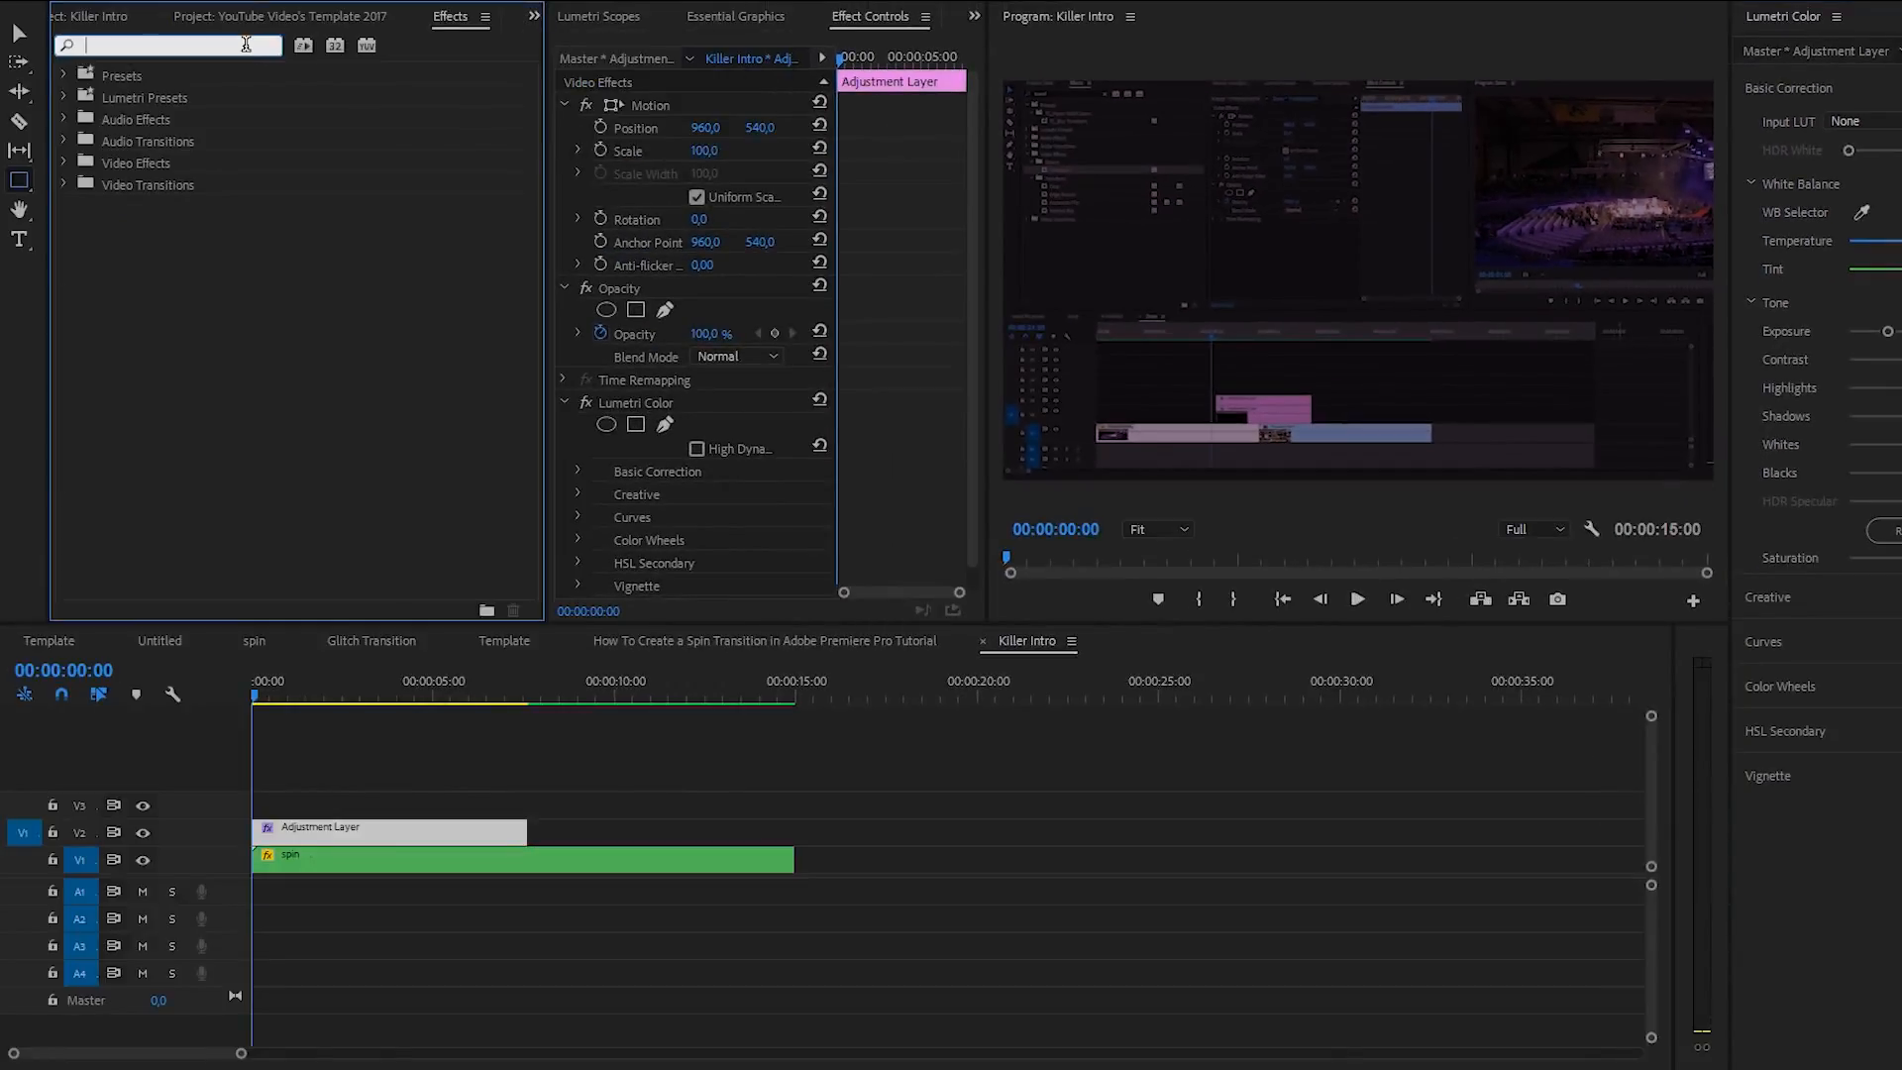
text(blur)
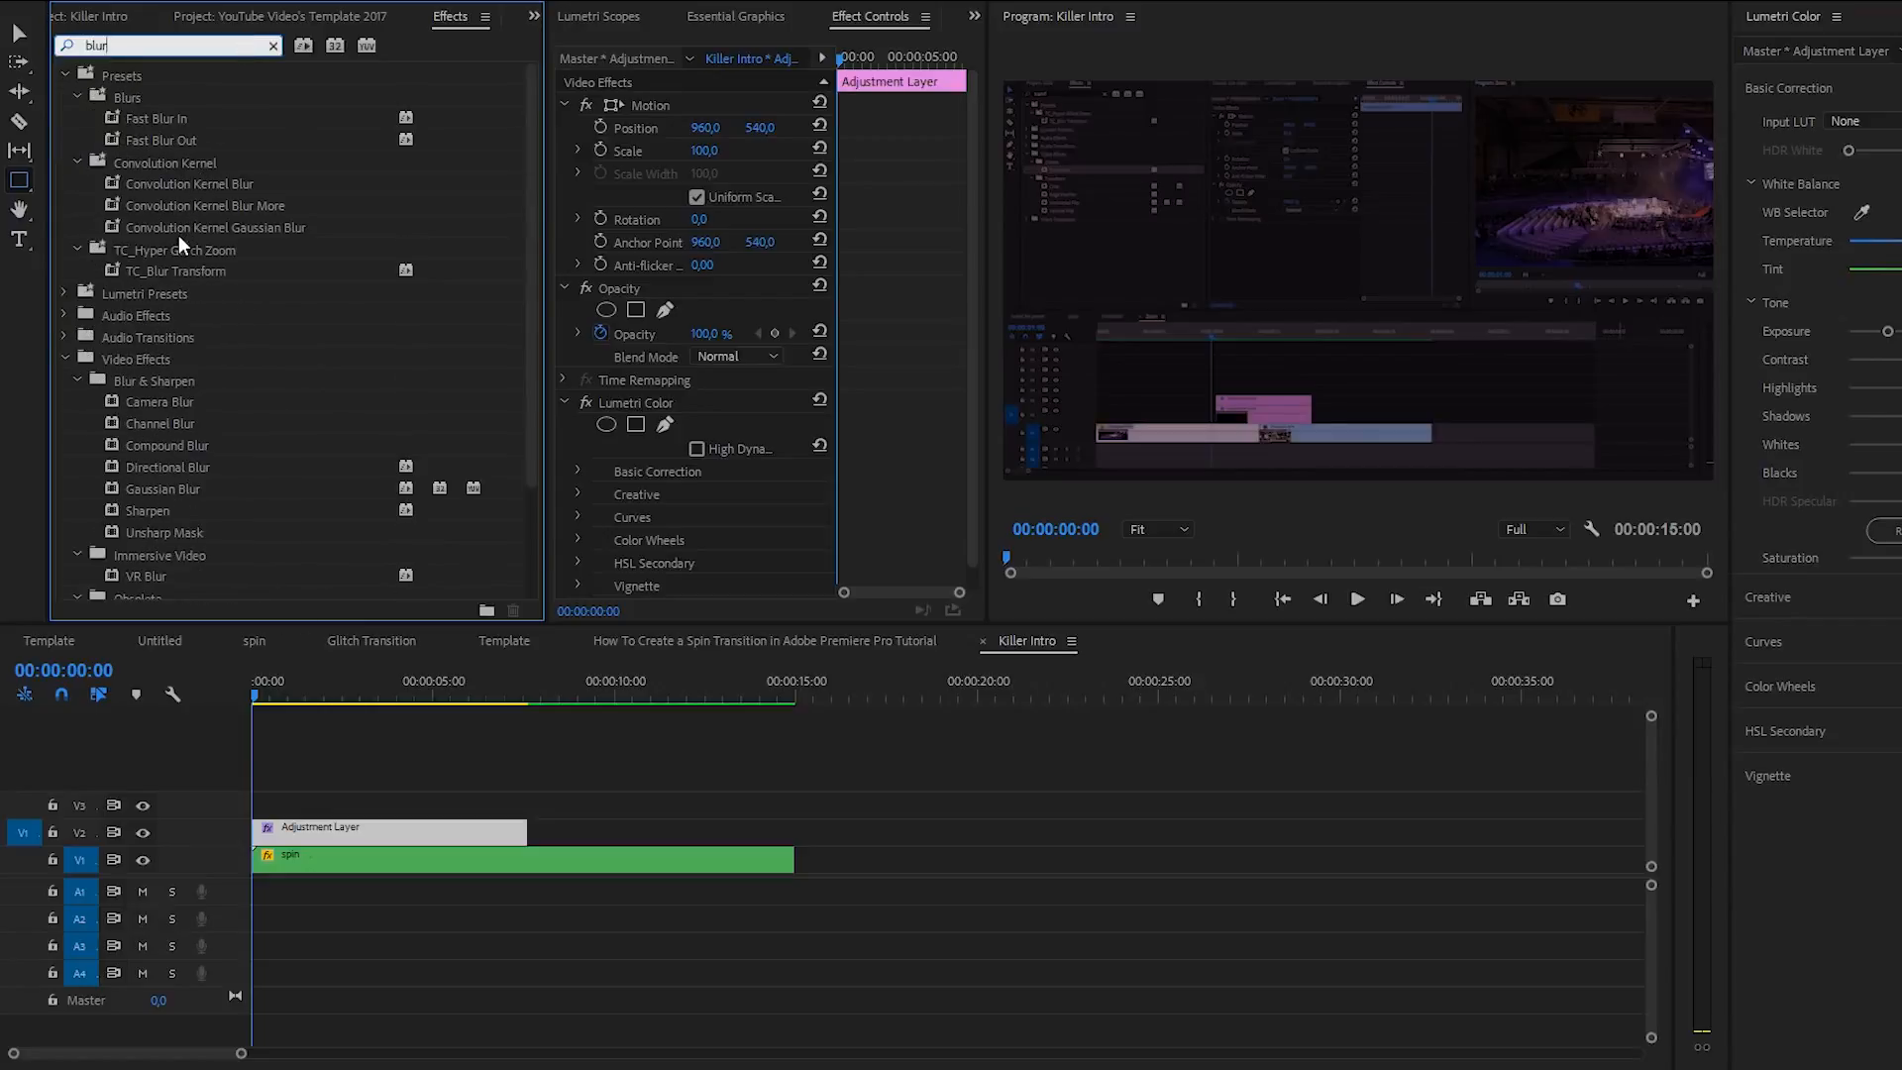
drag(157, 490, 386, 837)
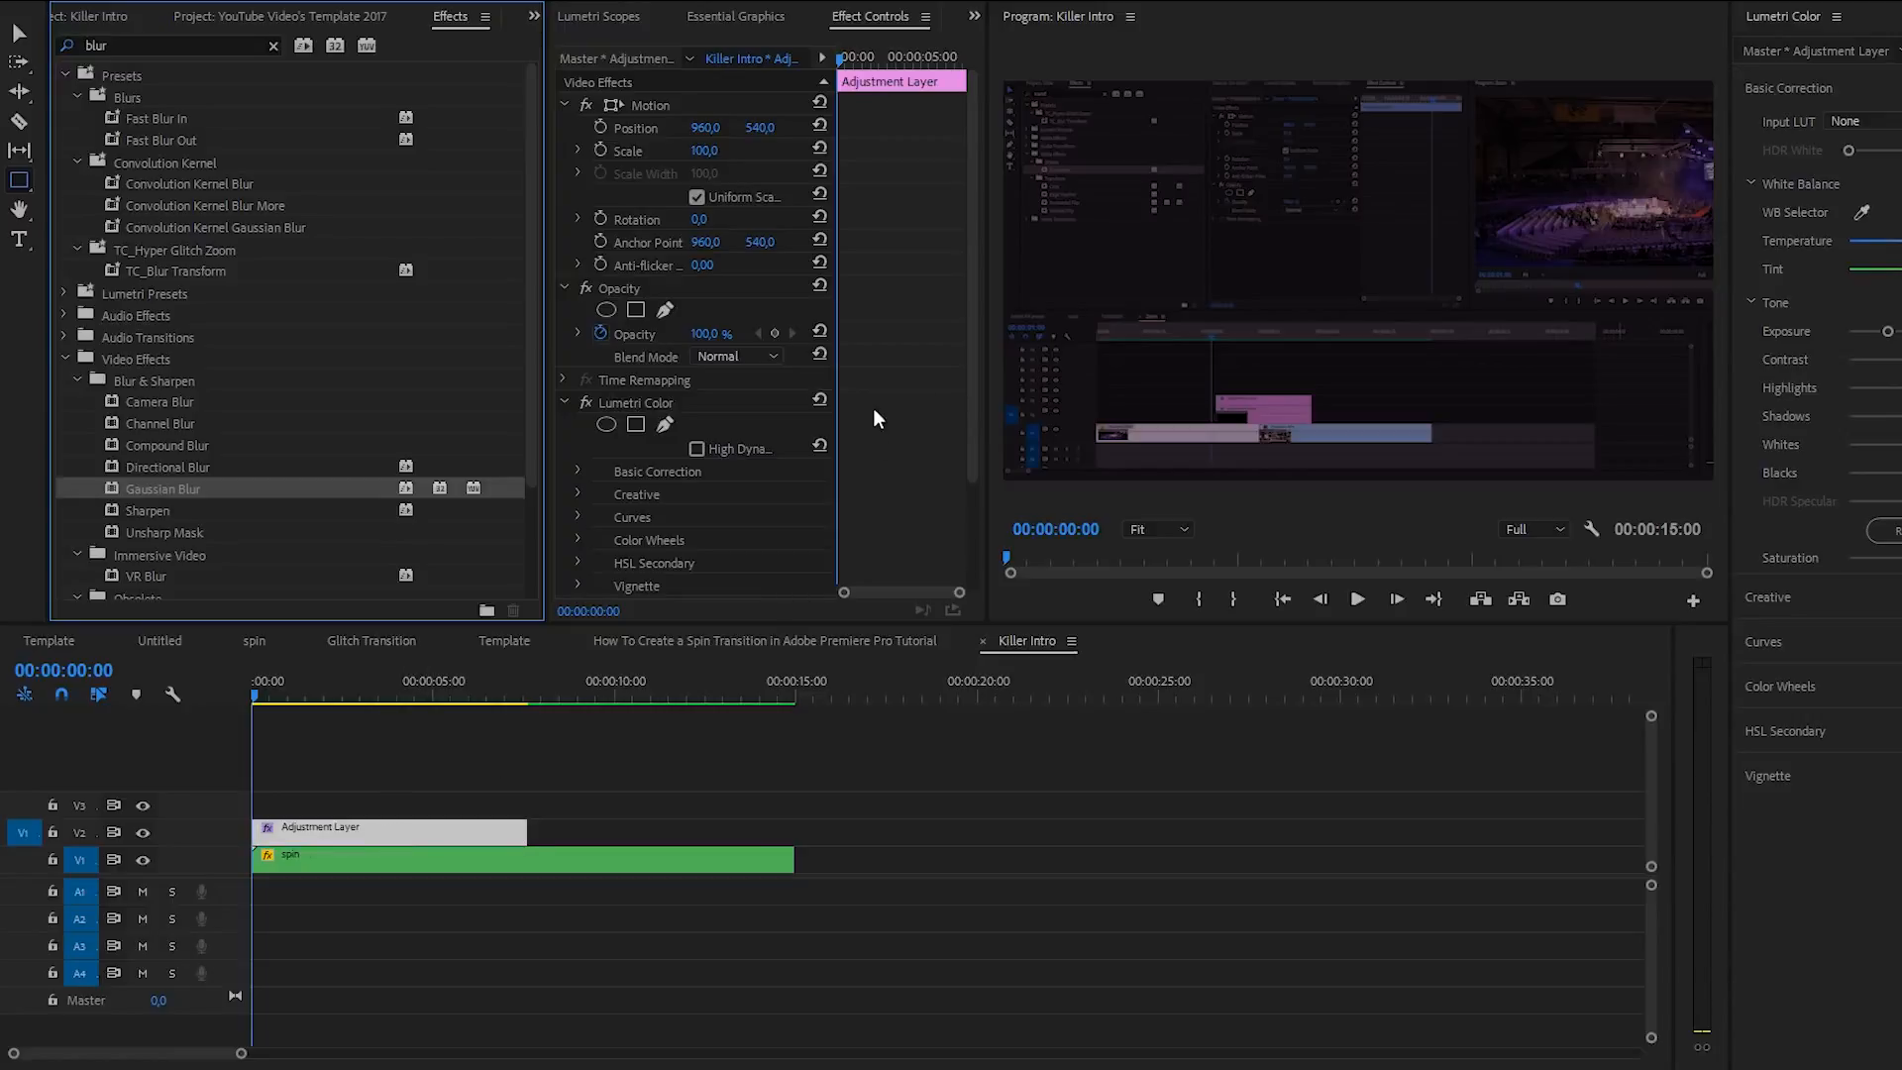
- Set the Gaussian Blur's Blurriness to 50 and enable repeating of edge pixels
drag(973, 373, 969, 521)
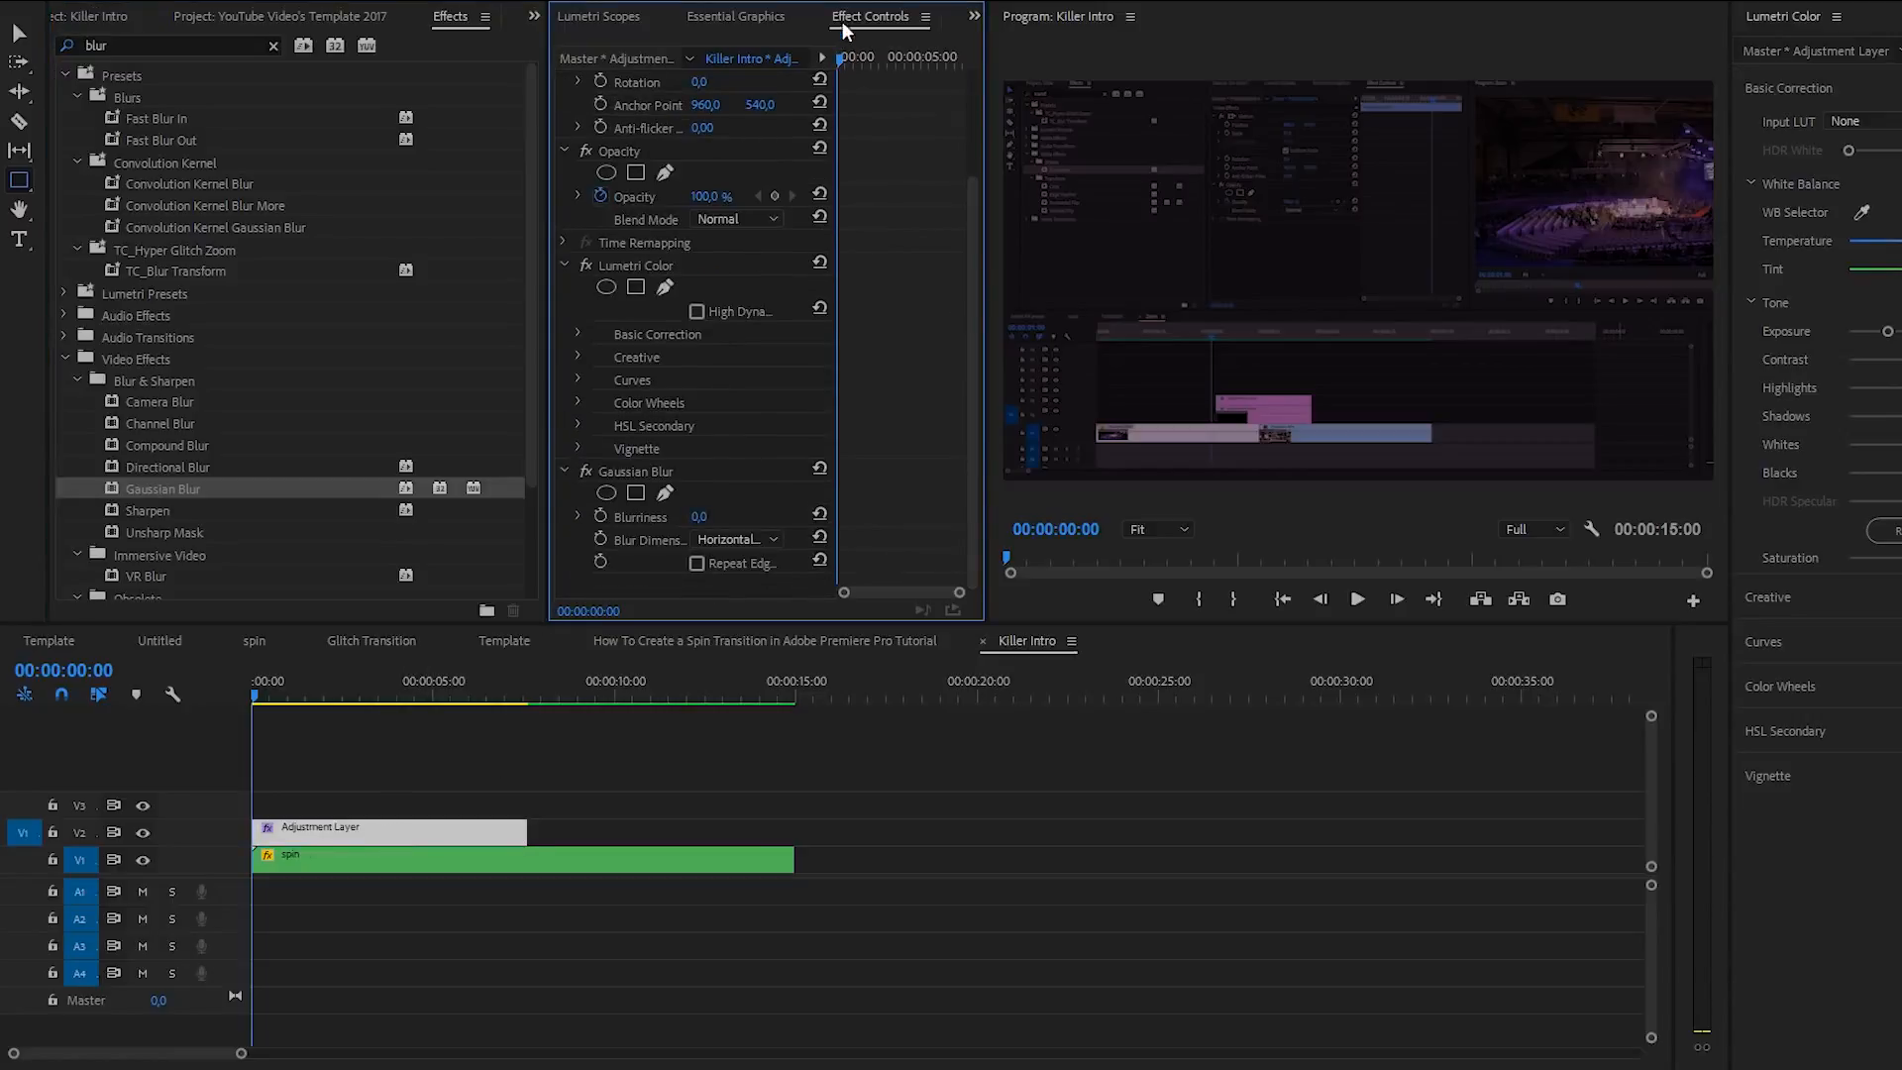
click(700, 517)
text(50)
key(Return)
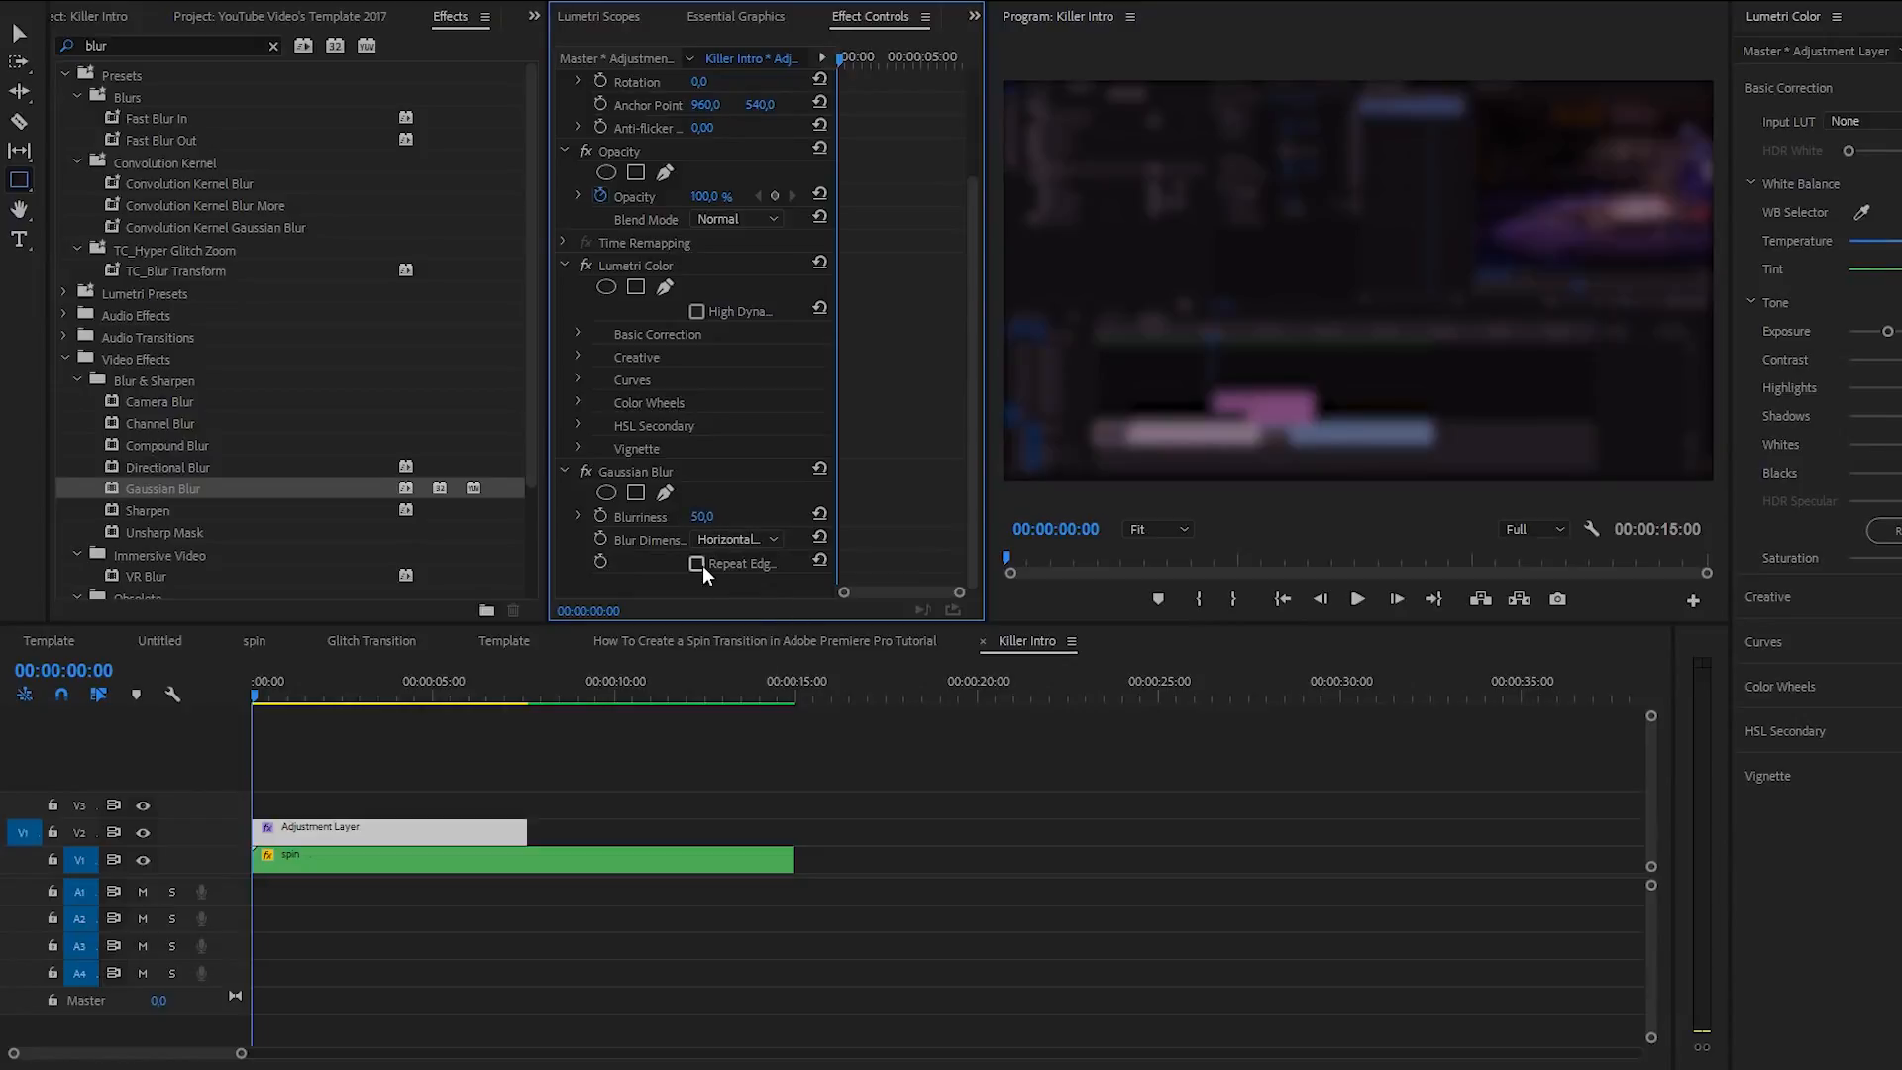
click(698, 563)
- At 00:00:02:00, add the first keyframes for the adjustment layer's Blurriness, Tint and Exposure
drag(241, 1053, 172, 1058)
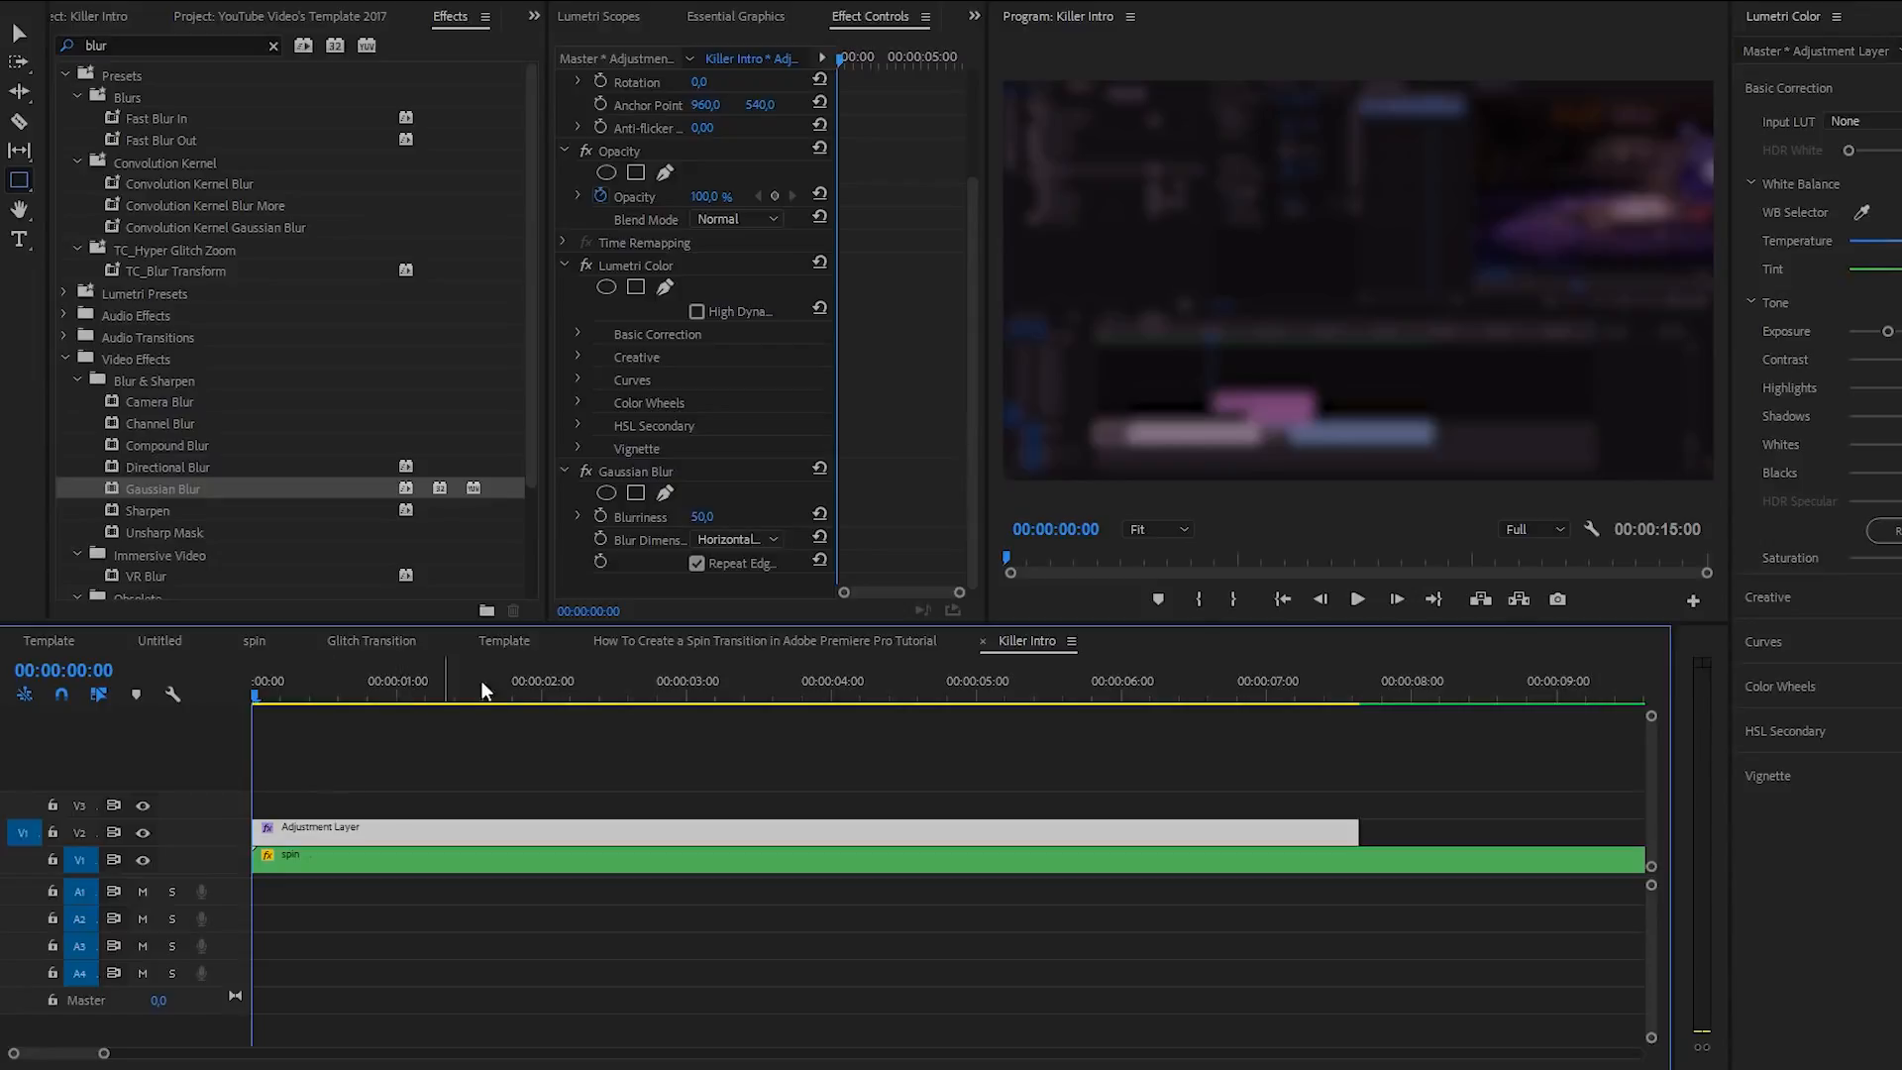
drag(538, 684, 543, 683)
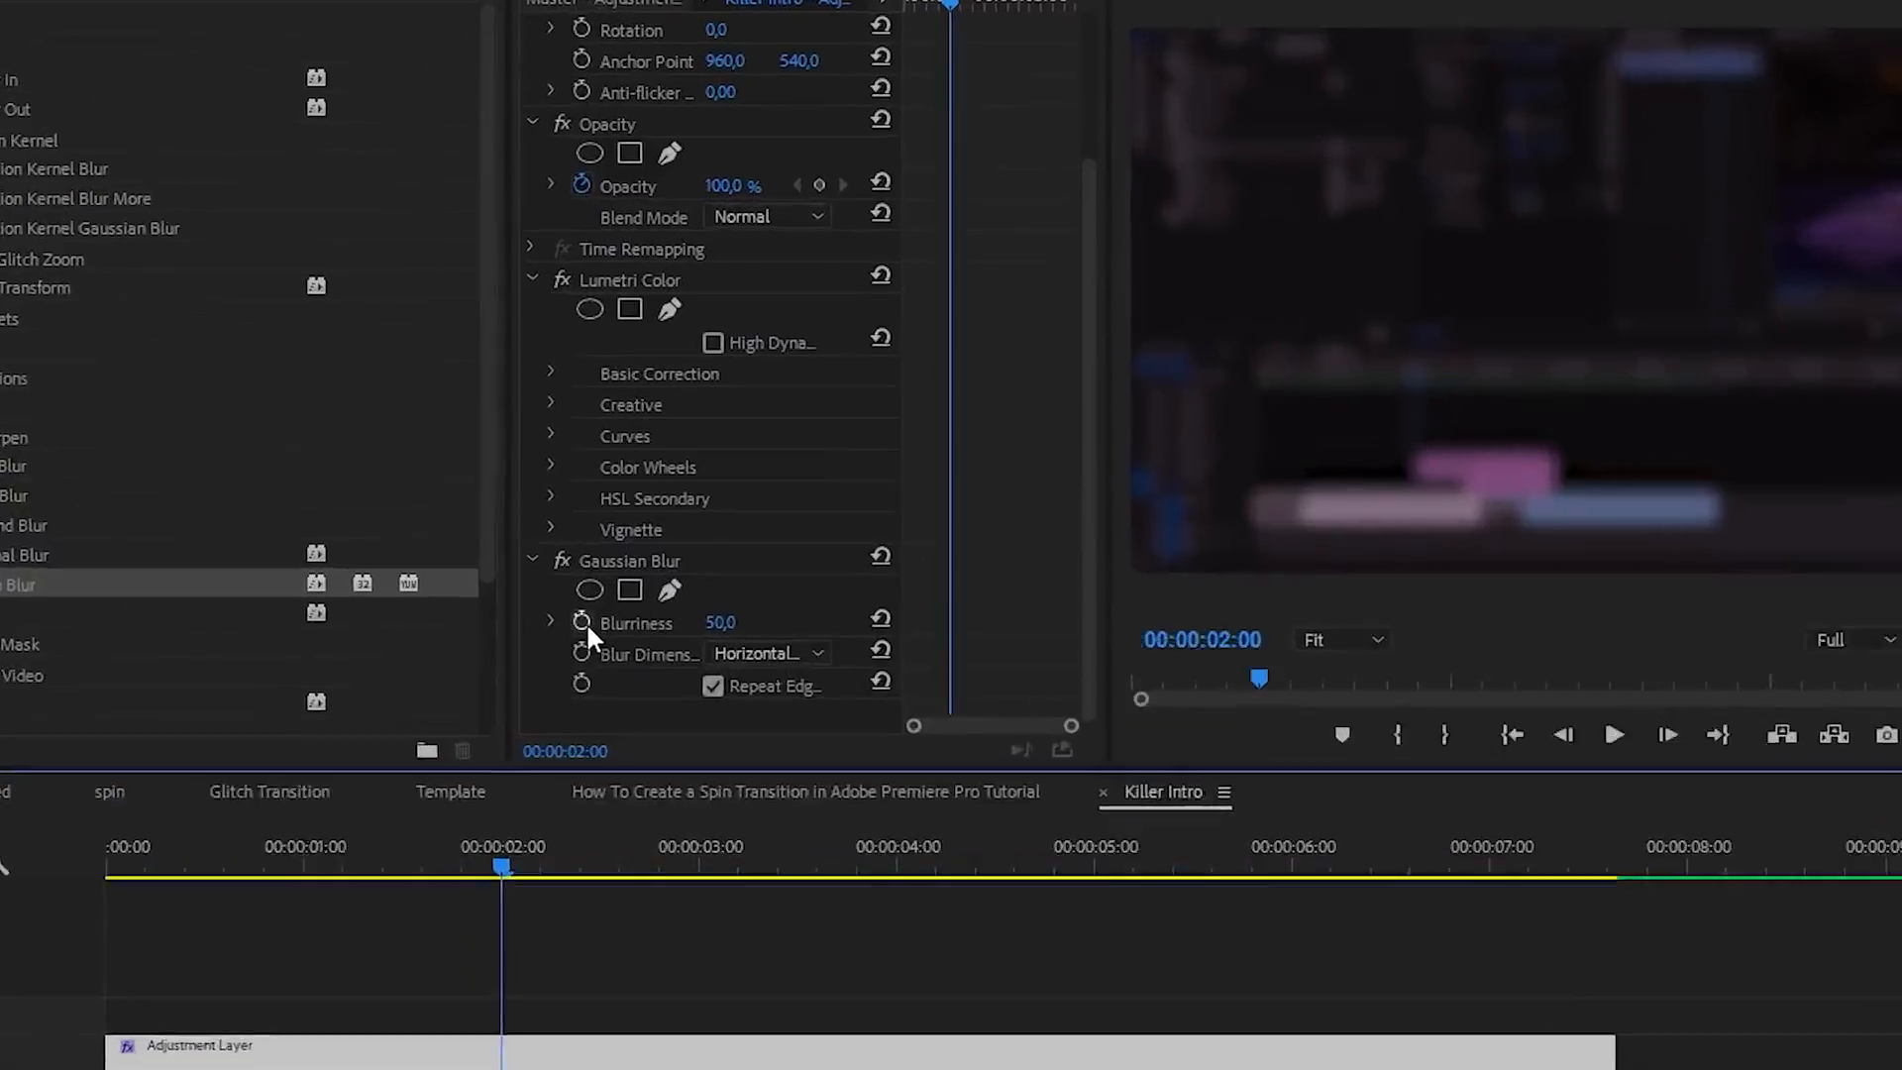
click(583, 623)
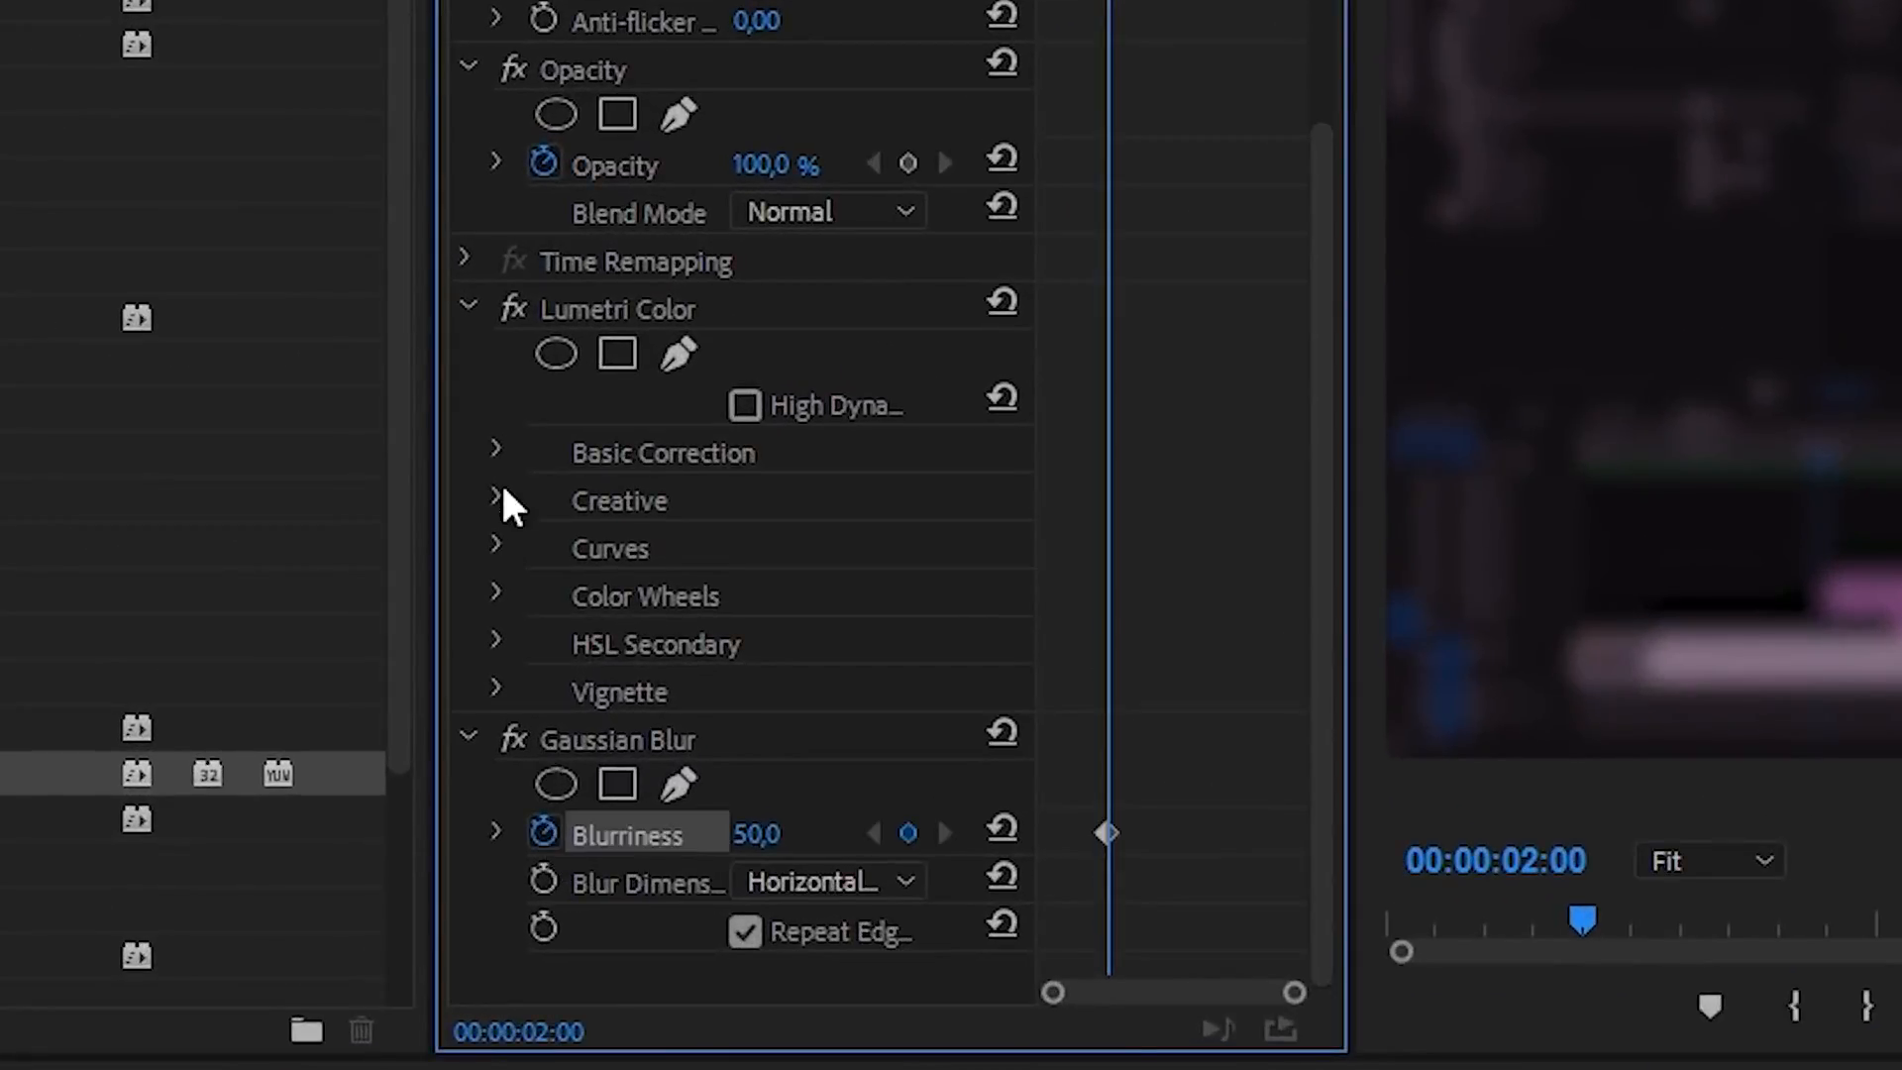
click(494, 450)
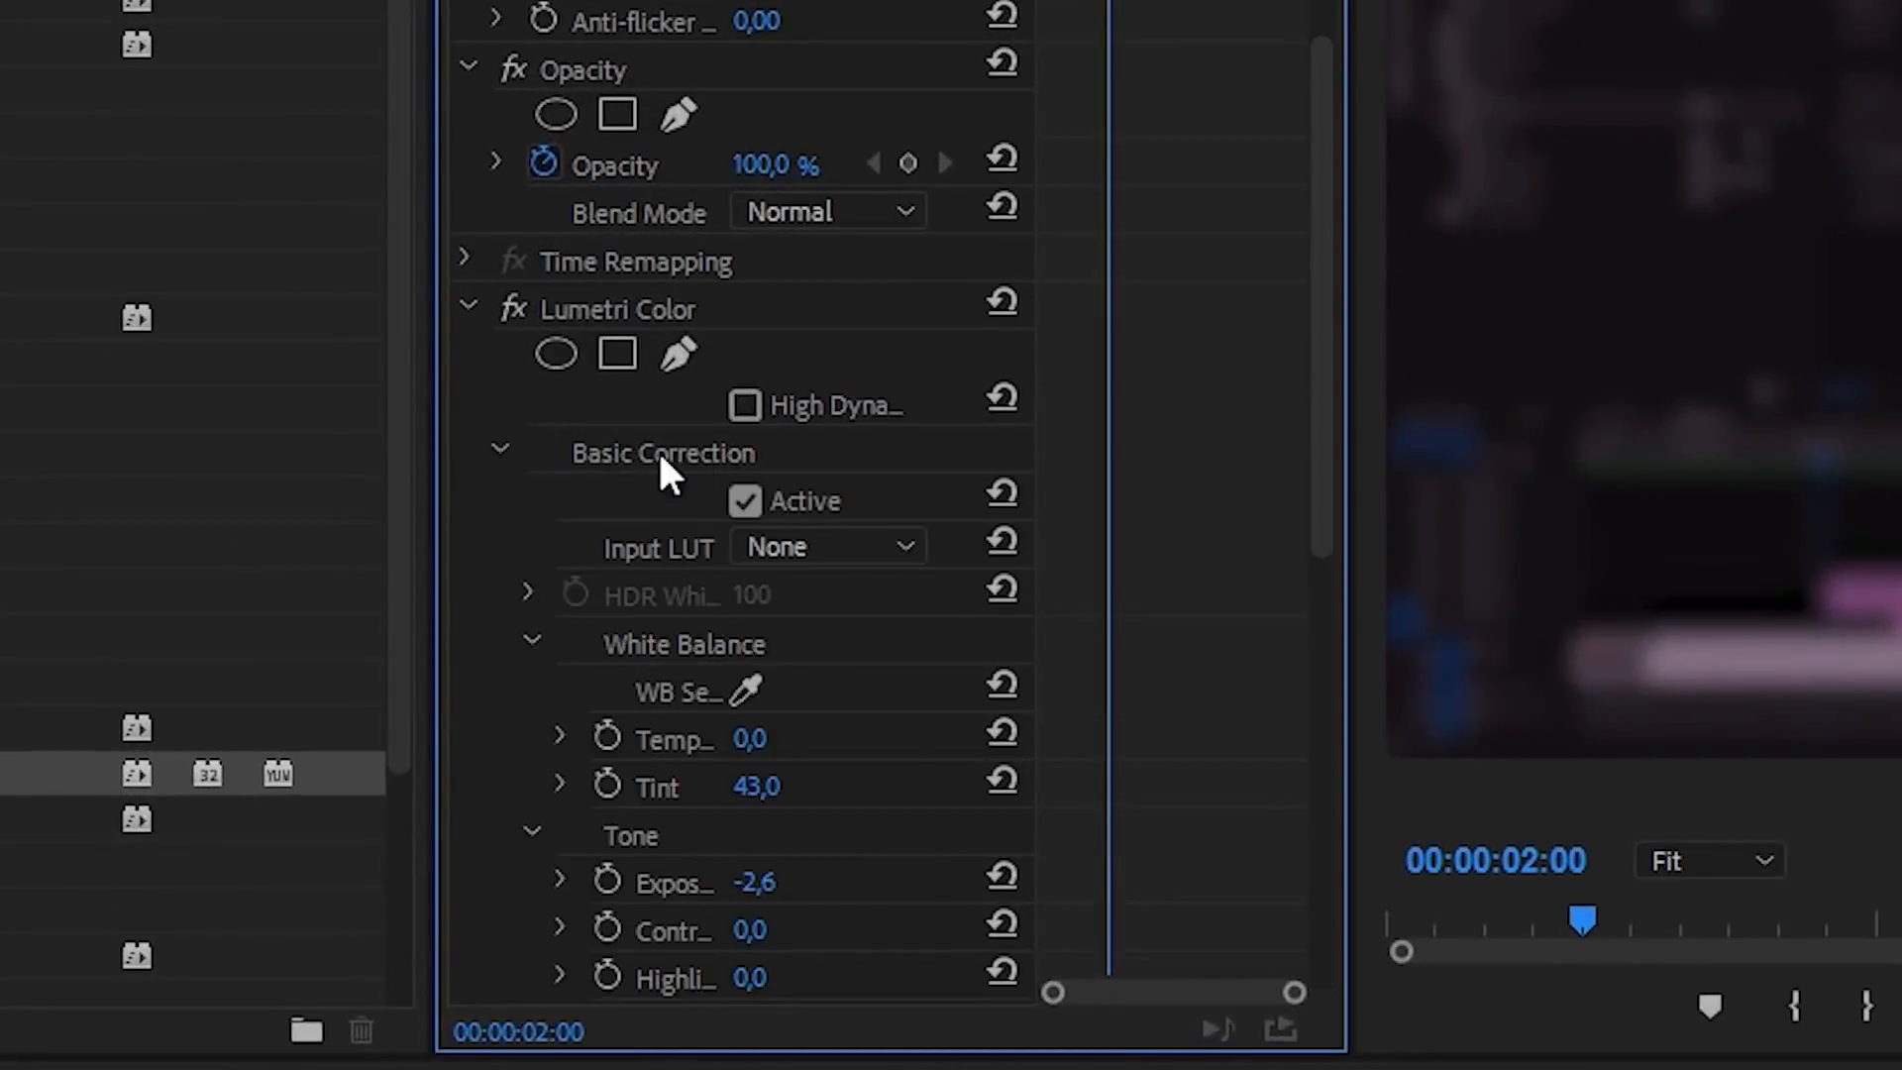
click(608, 783)
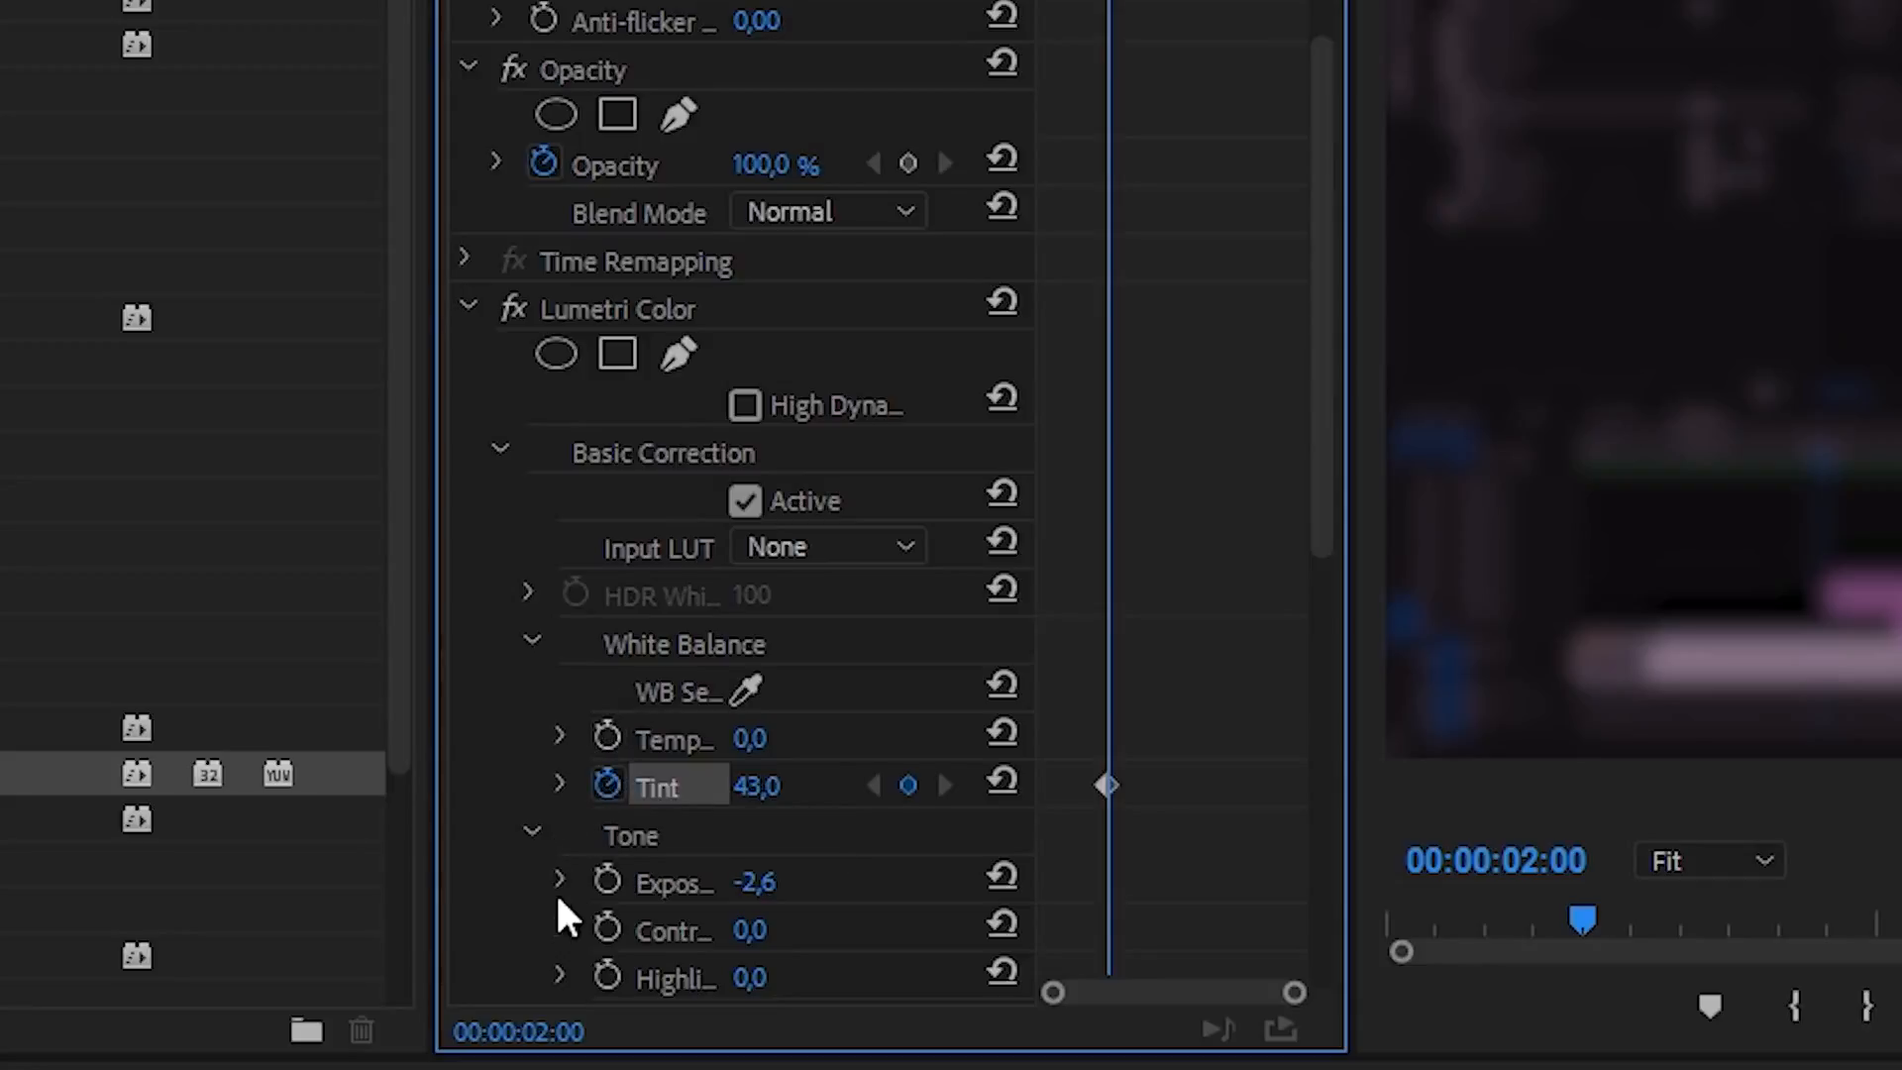
click(610, 876)
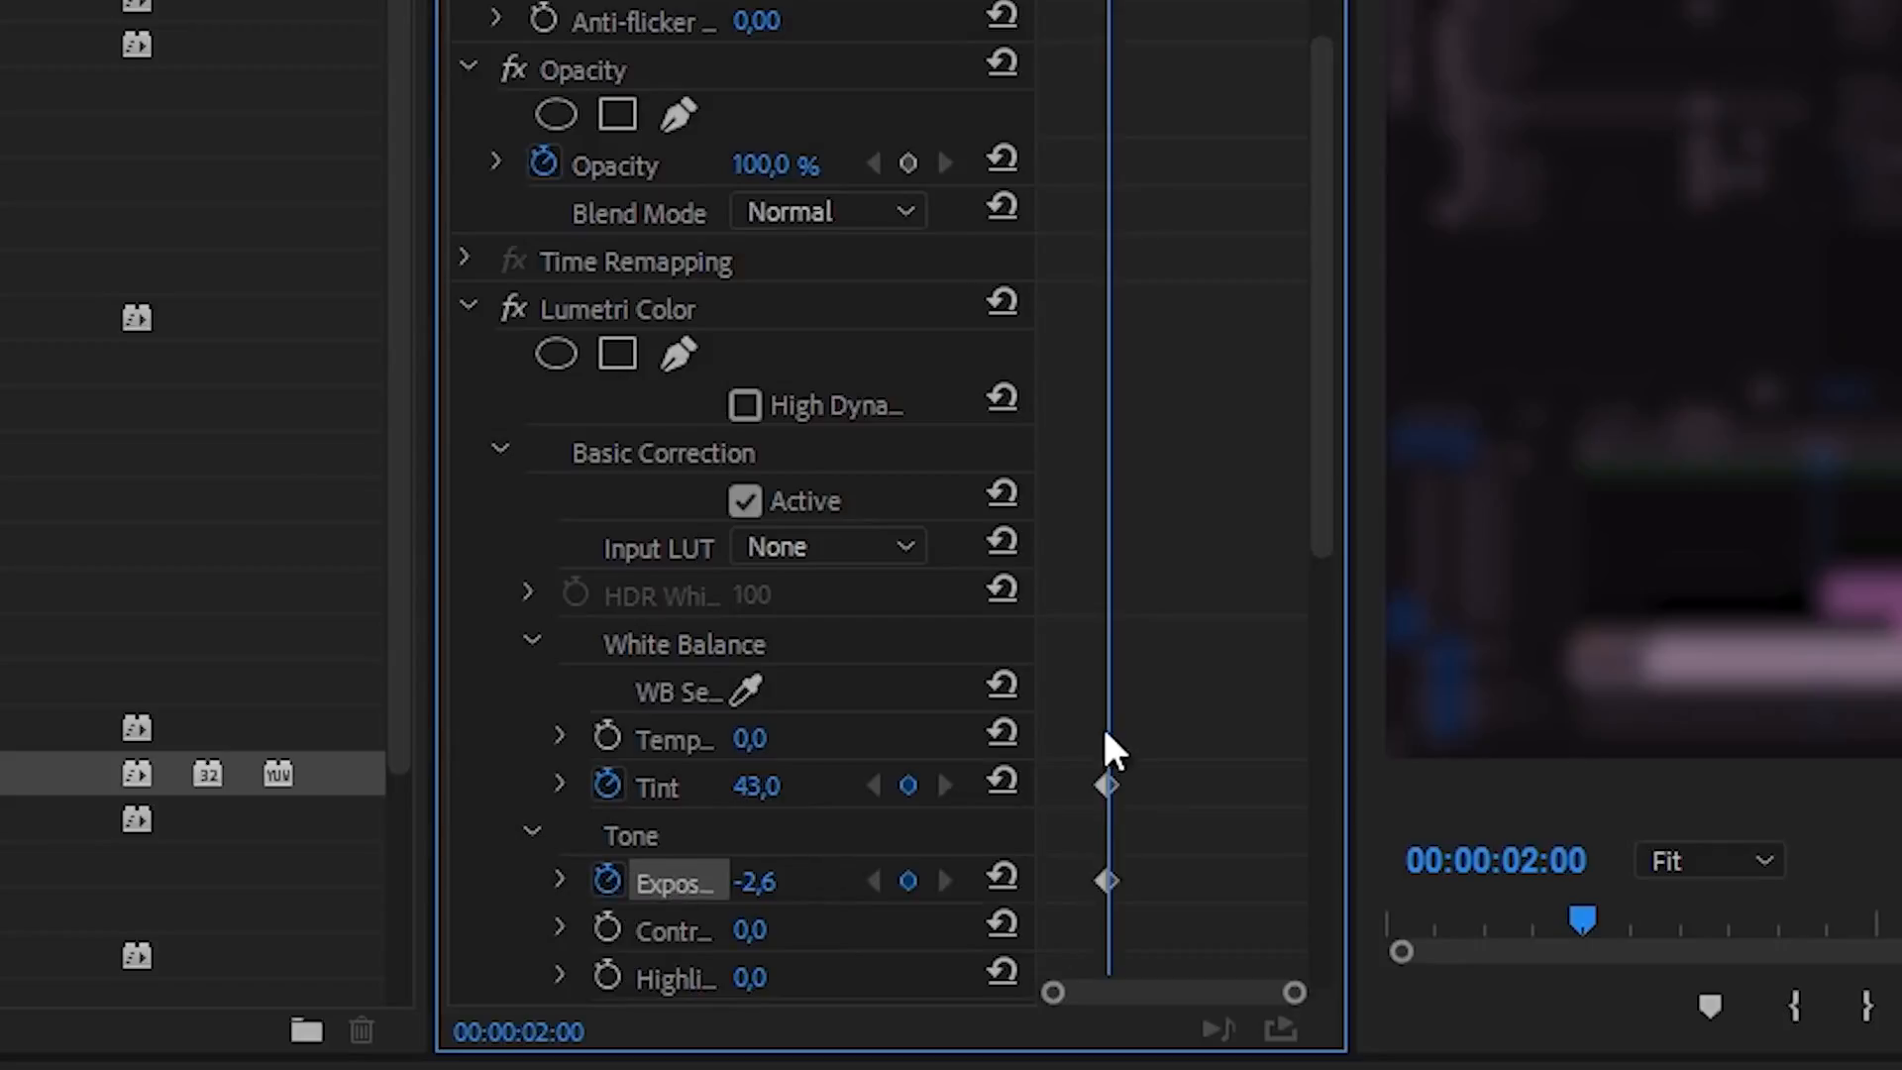
- Keyframe the Gaussian Blur's Blurriness at 0 at the start of the sequence
drag(1329, 475, 1202, 909)
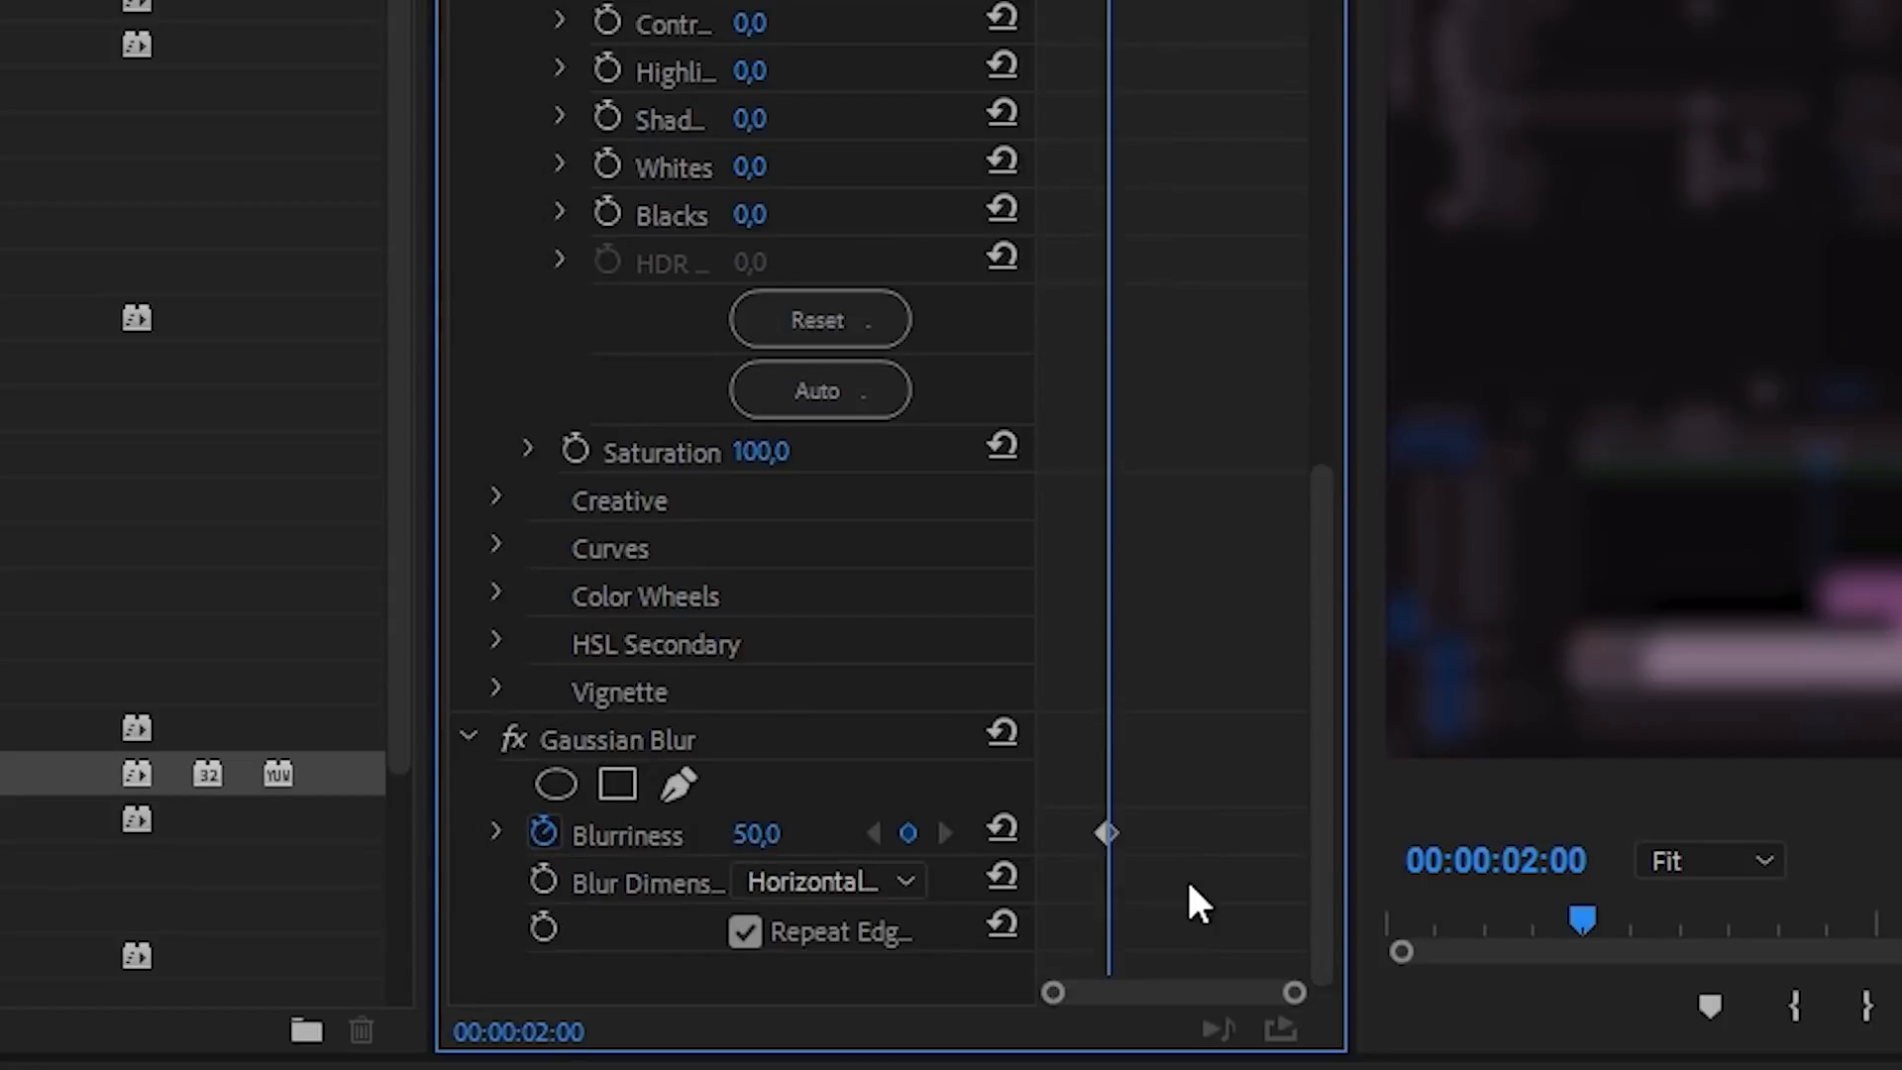
key(Home)
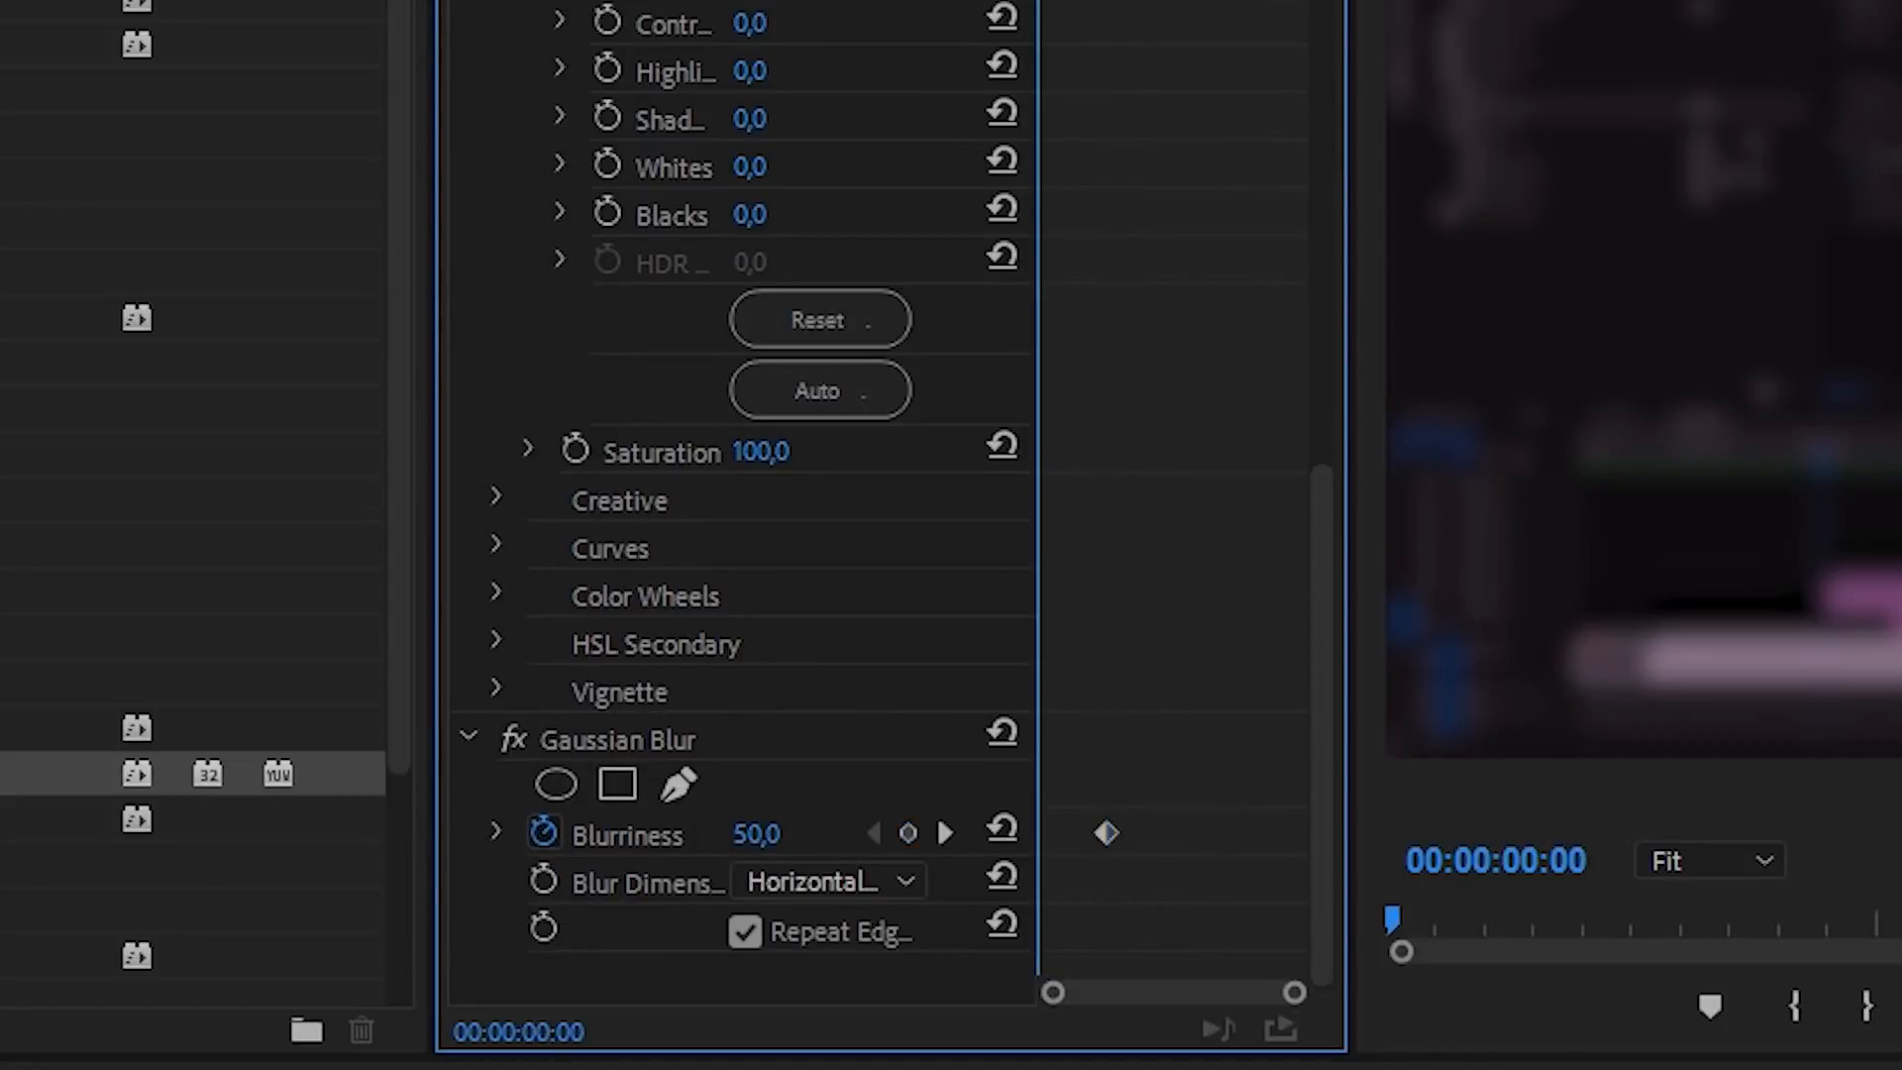
click(750, 835)
text(0)
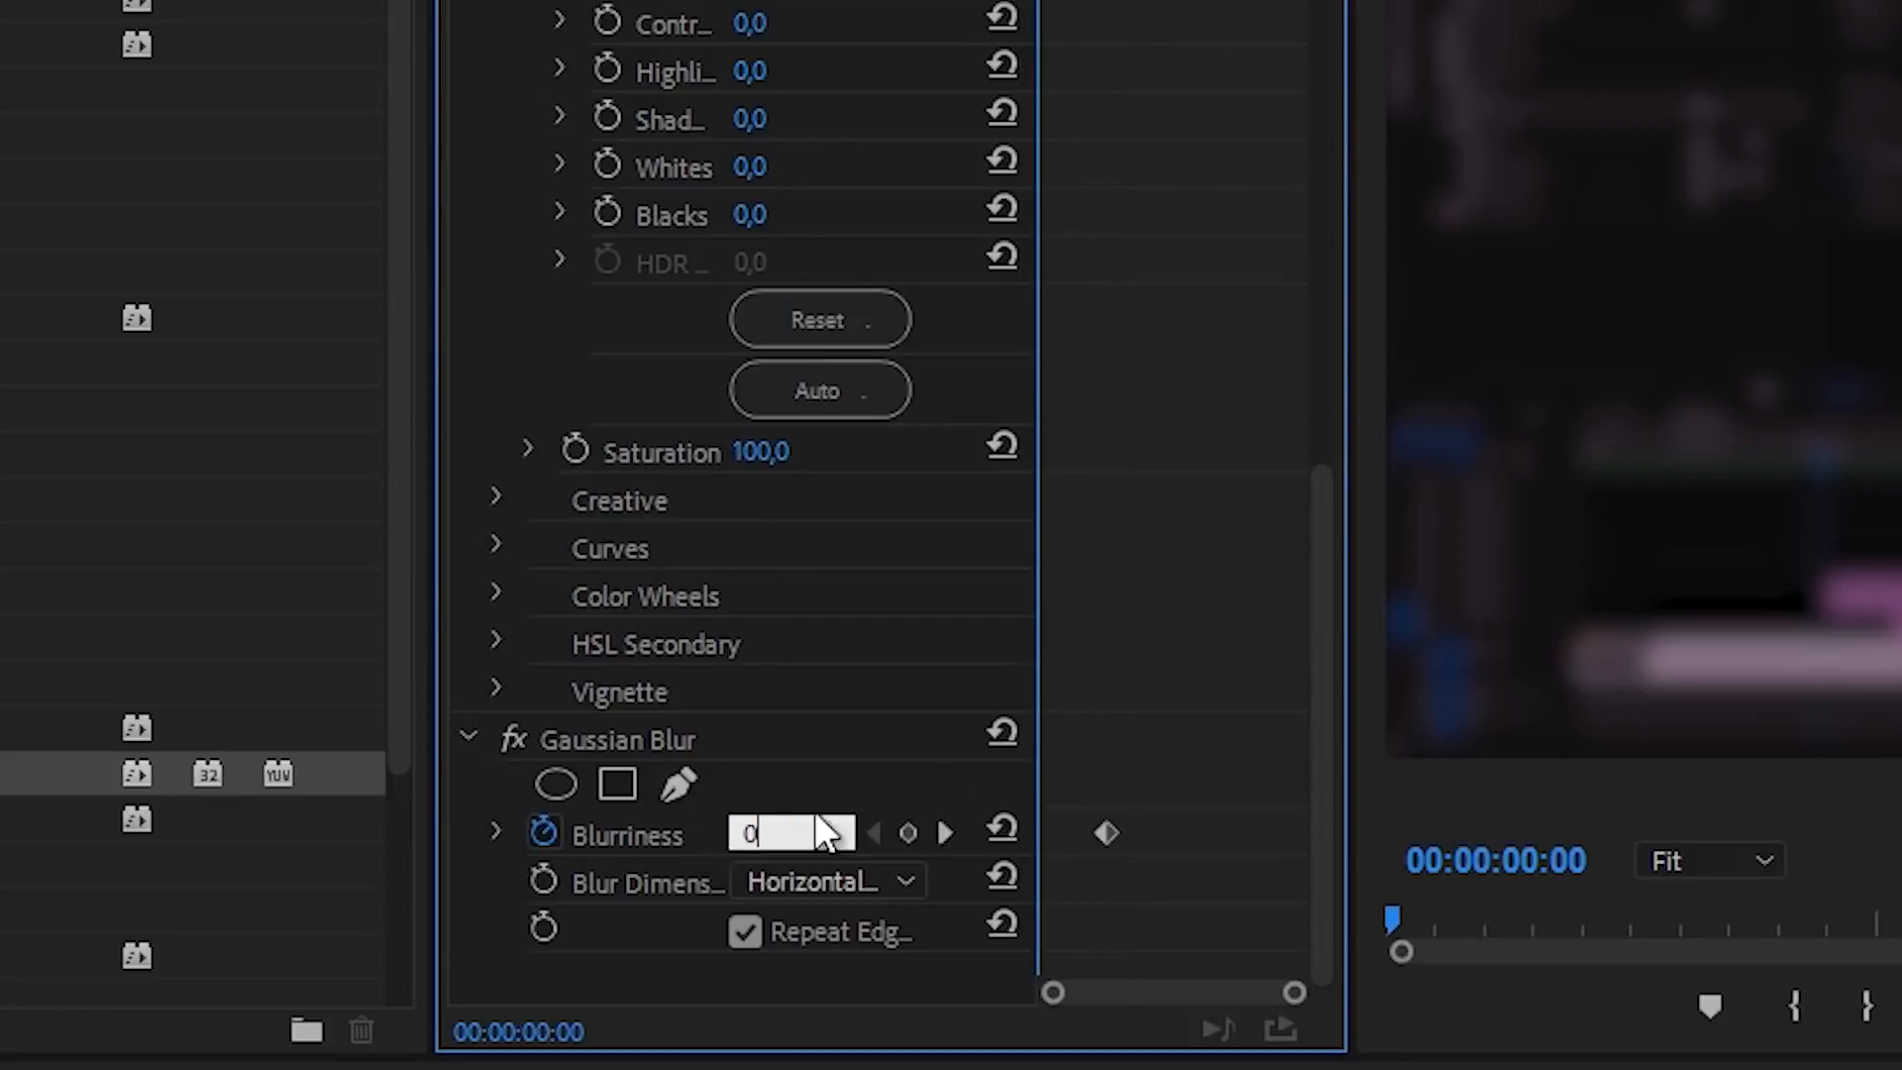
key(Return)
- Reset Tint and Exposure to their defaults at 00:00:00:00 so both get a starting keyframe
drag(1327, 738, 1299, 311)
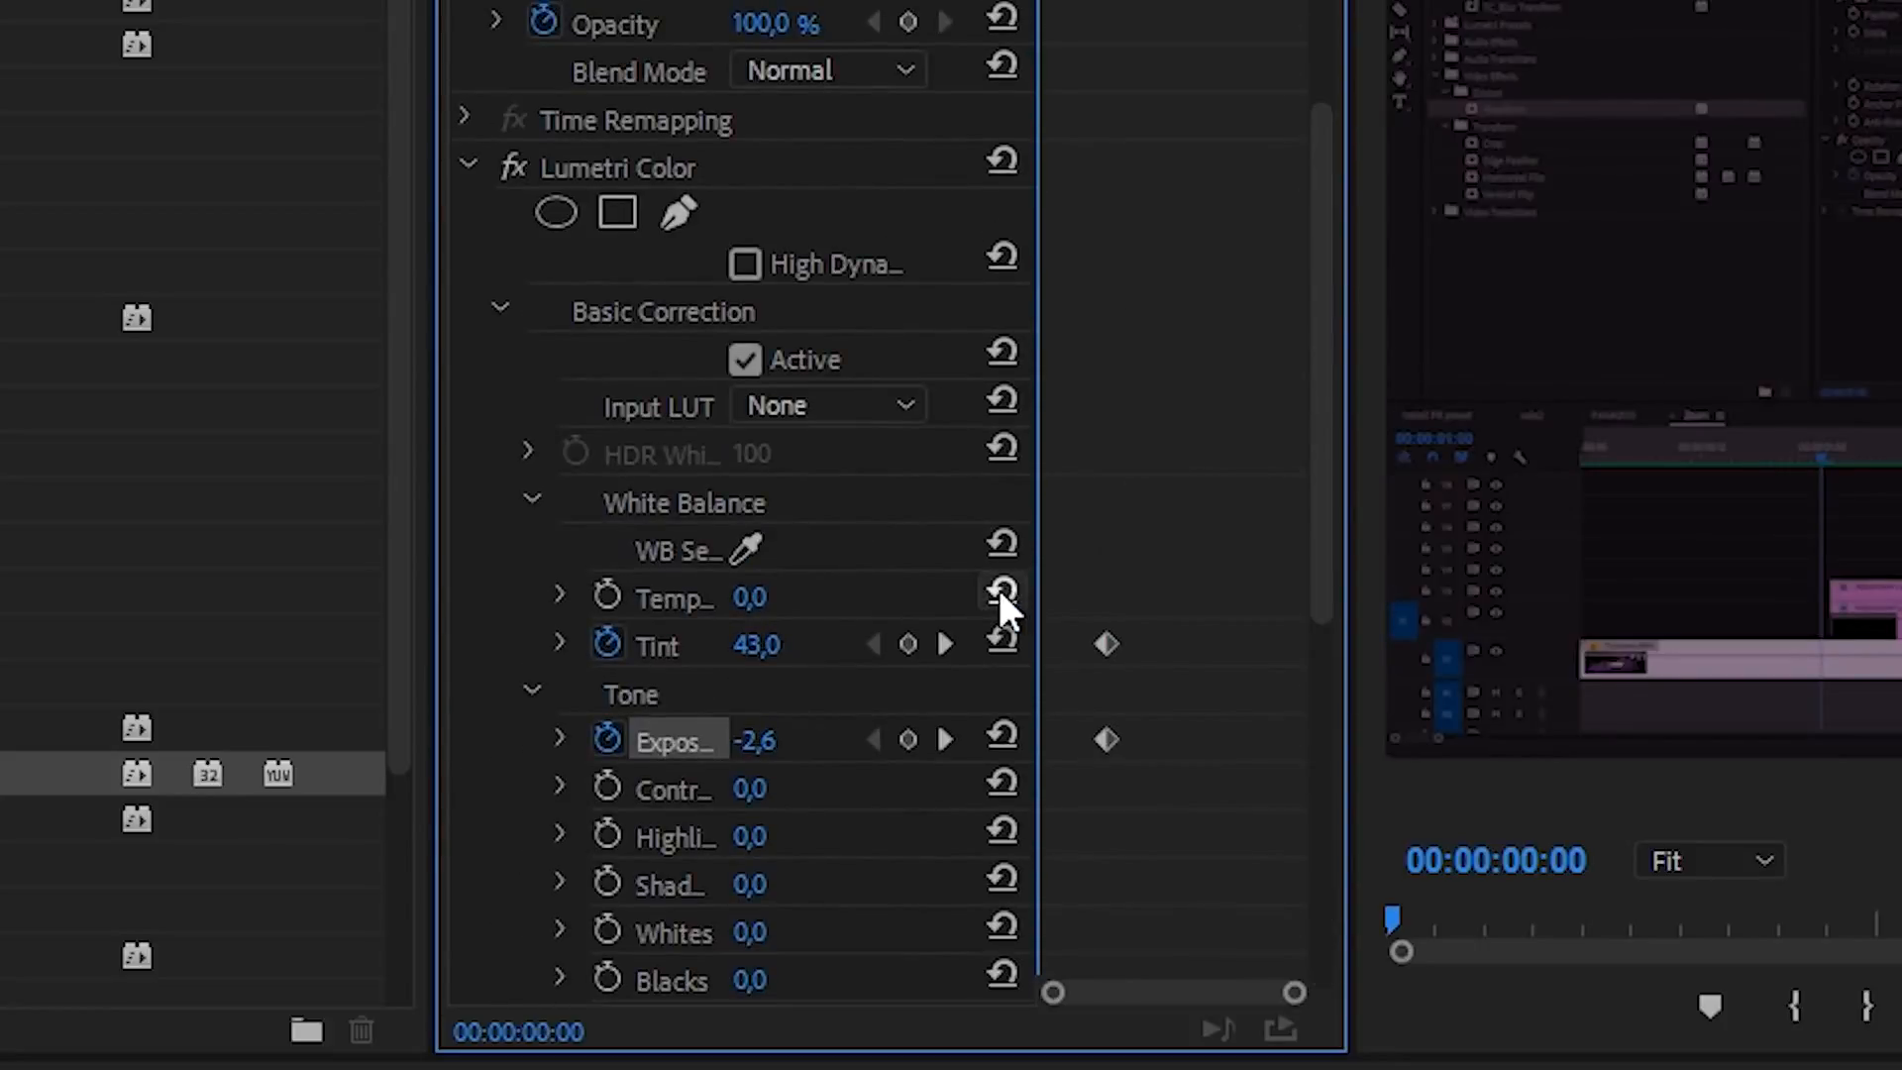
click(1001, 644)
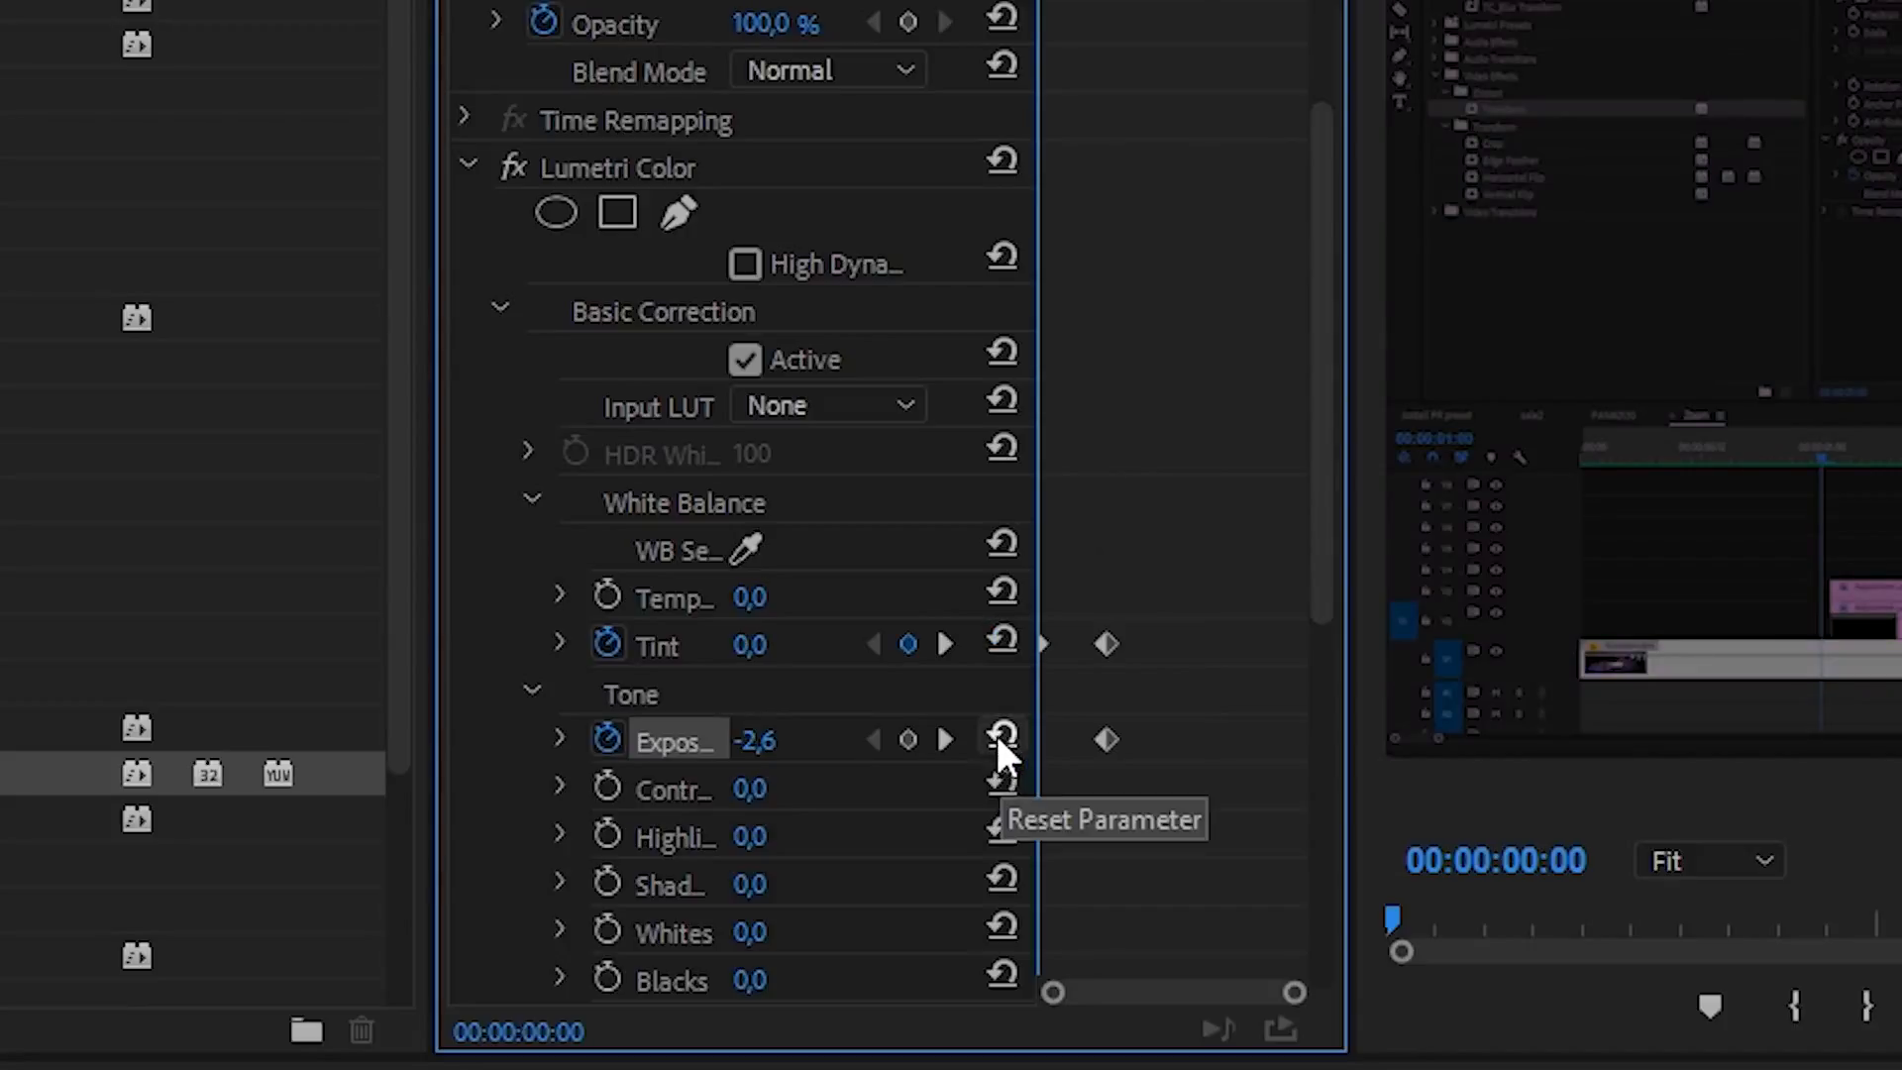
click(999, 736)
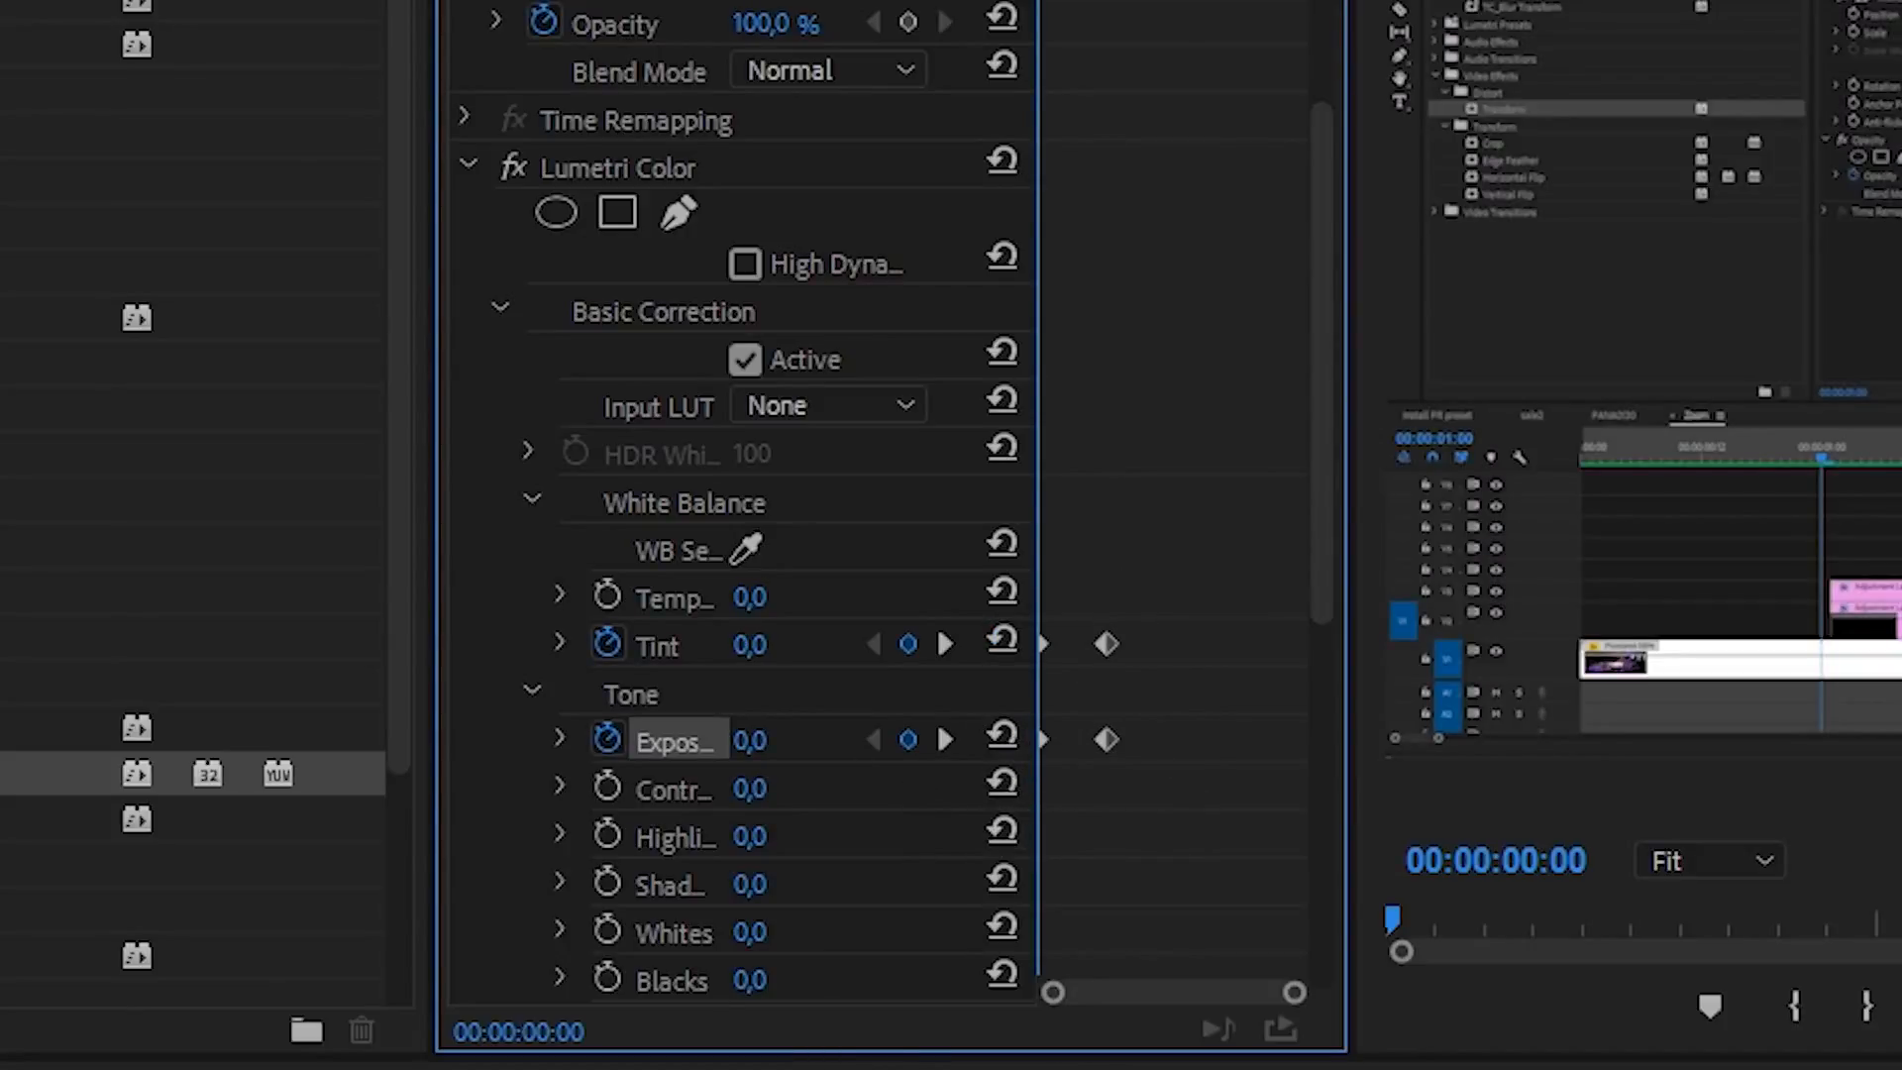
- Play the sequence from the start to preview the animated blur and colour change
click(614, 750)
key(space)
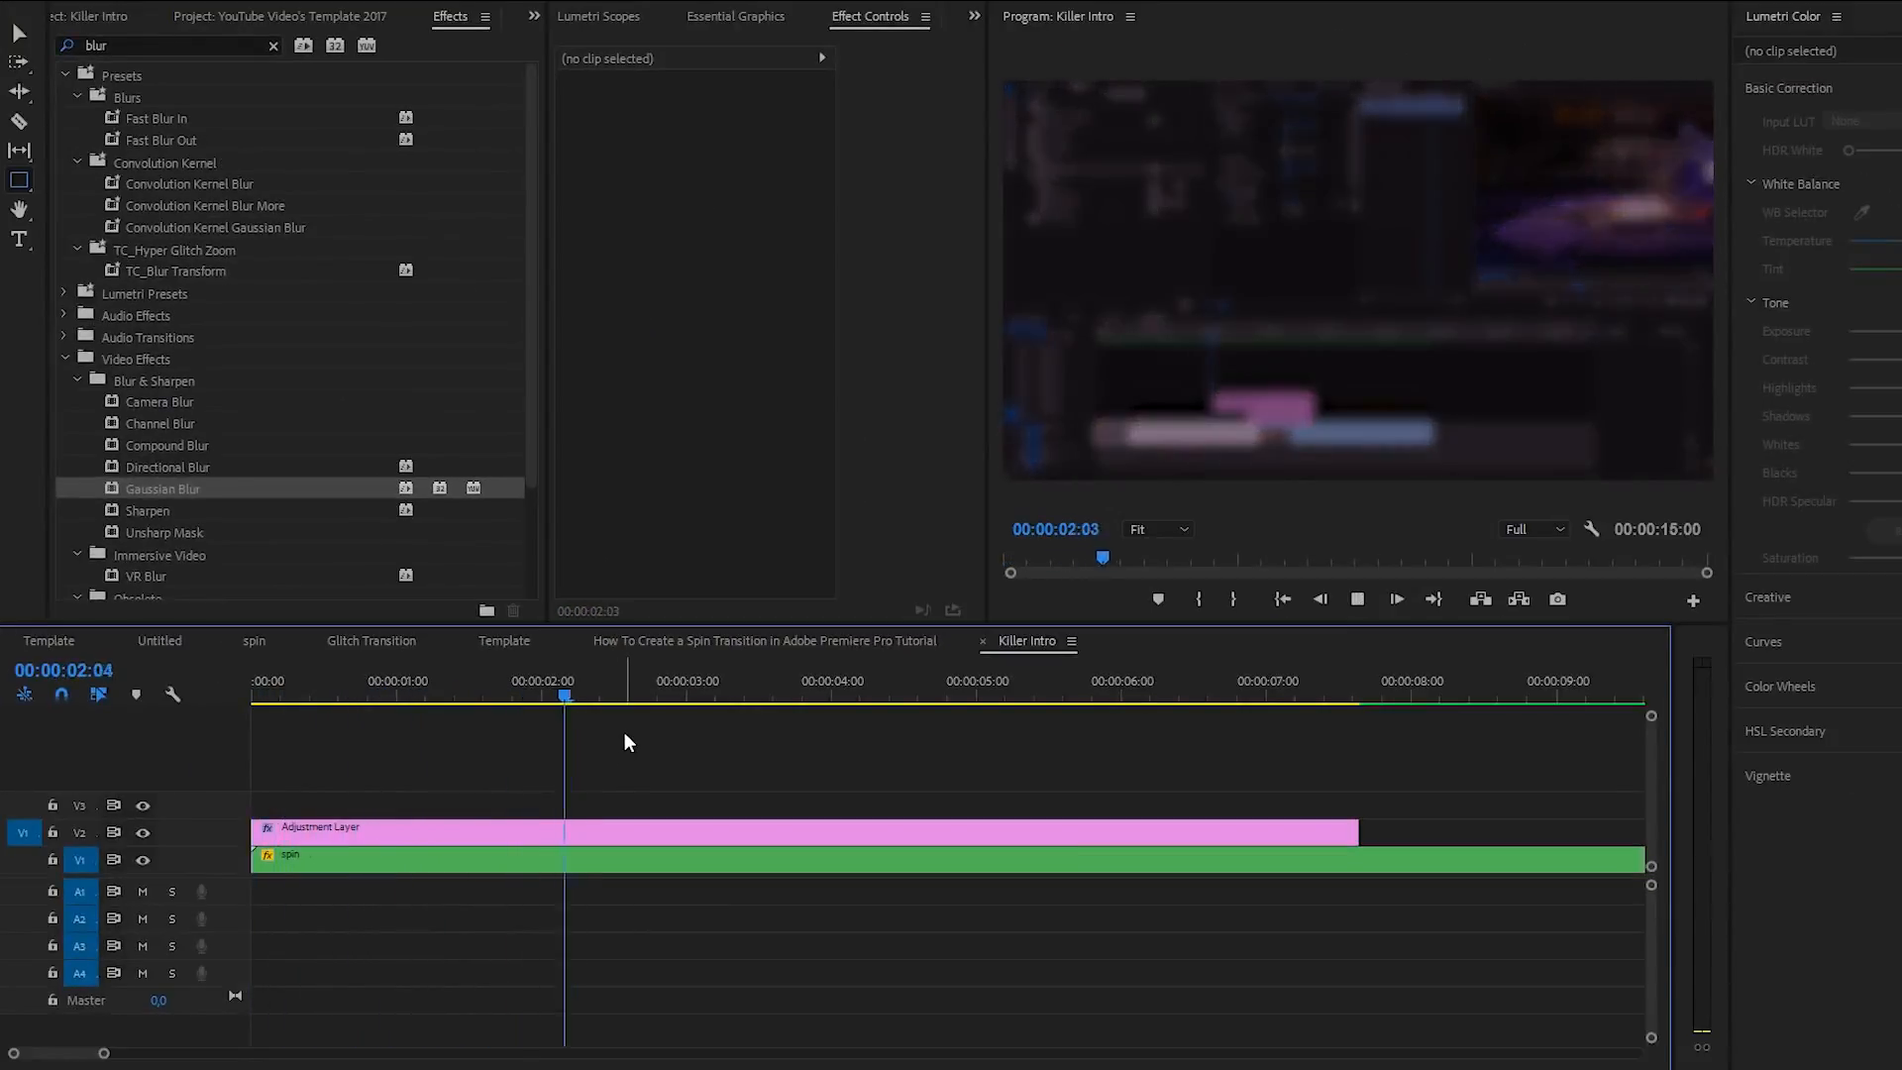
key(space)
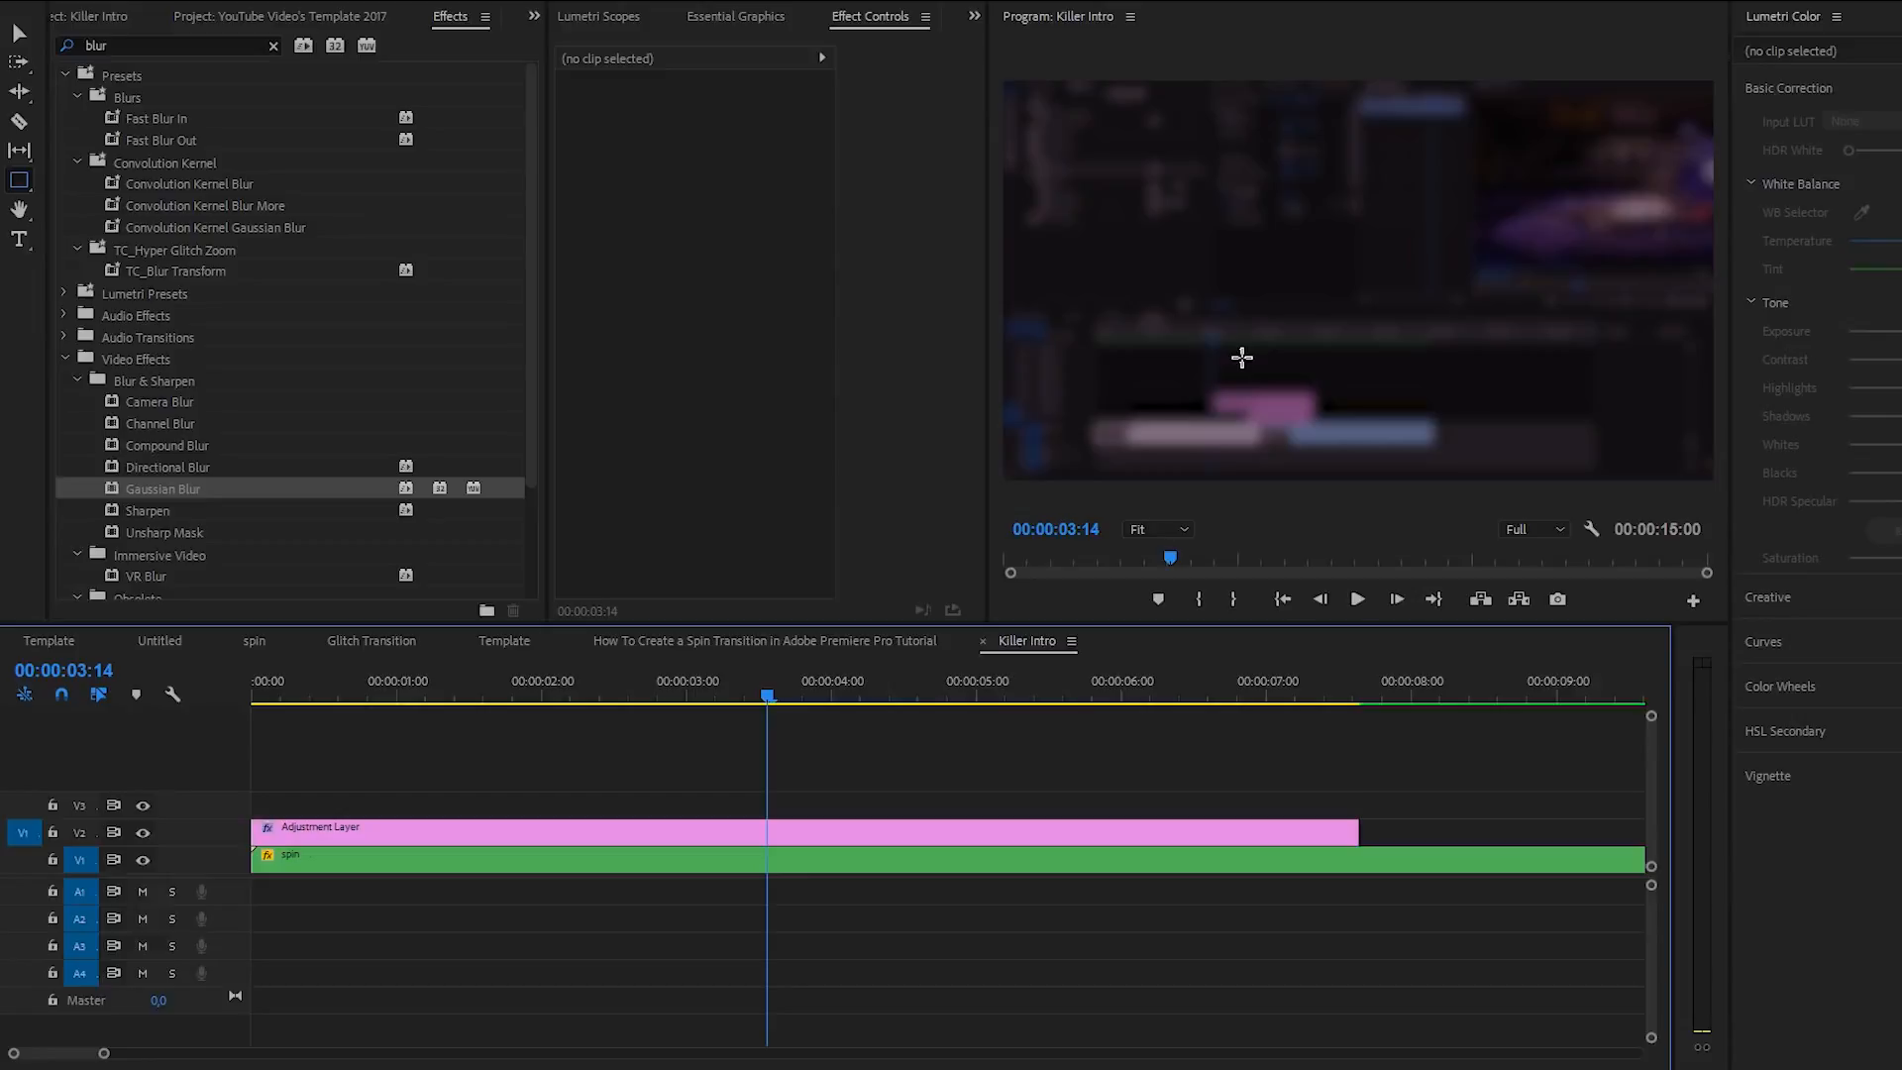
- Add a text graphic reading "I'M AWESOME" over the blurred footage at 00:00:03:19
click(796, 690)
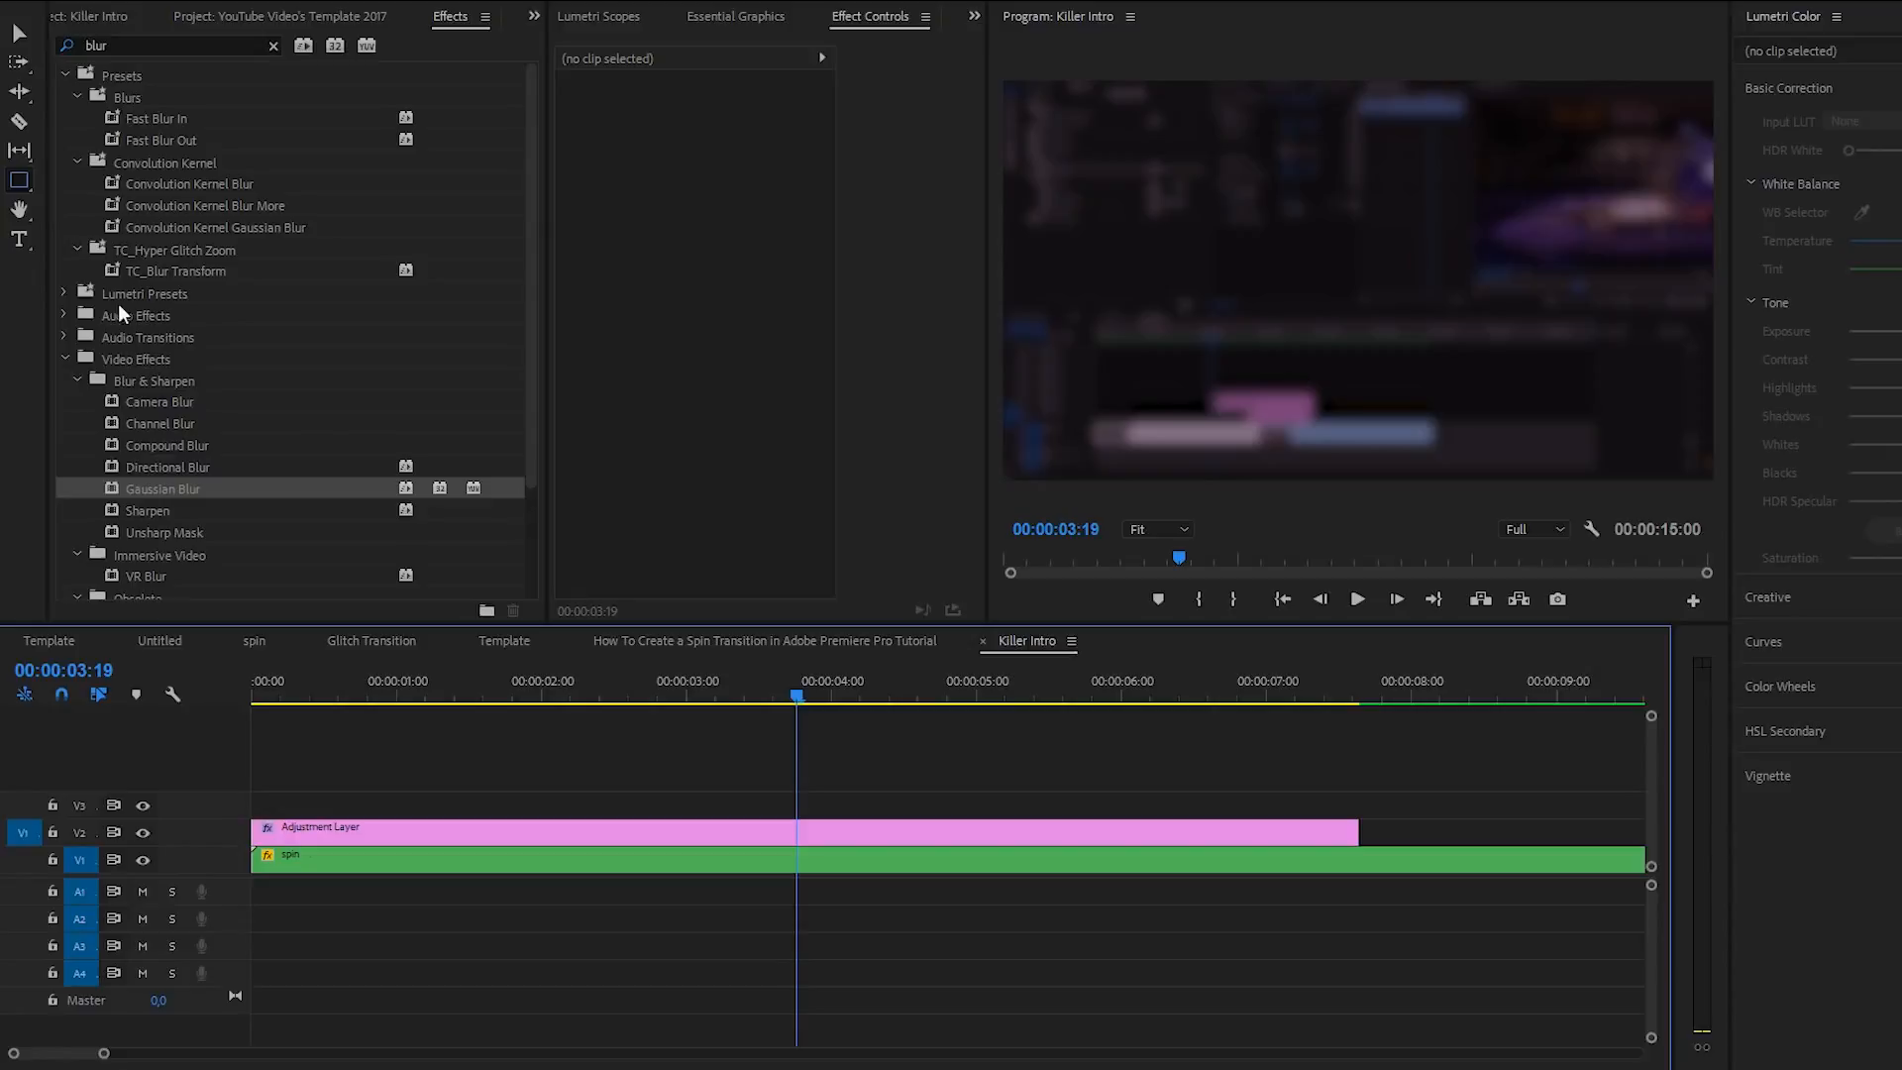
click(19, 239)
click(1273, 267)
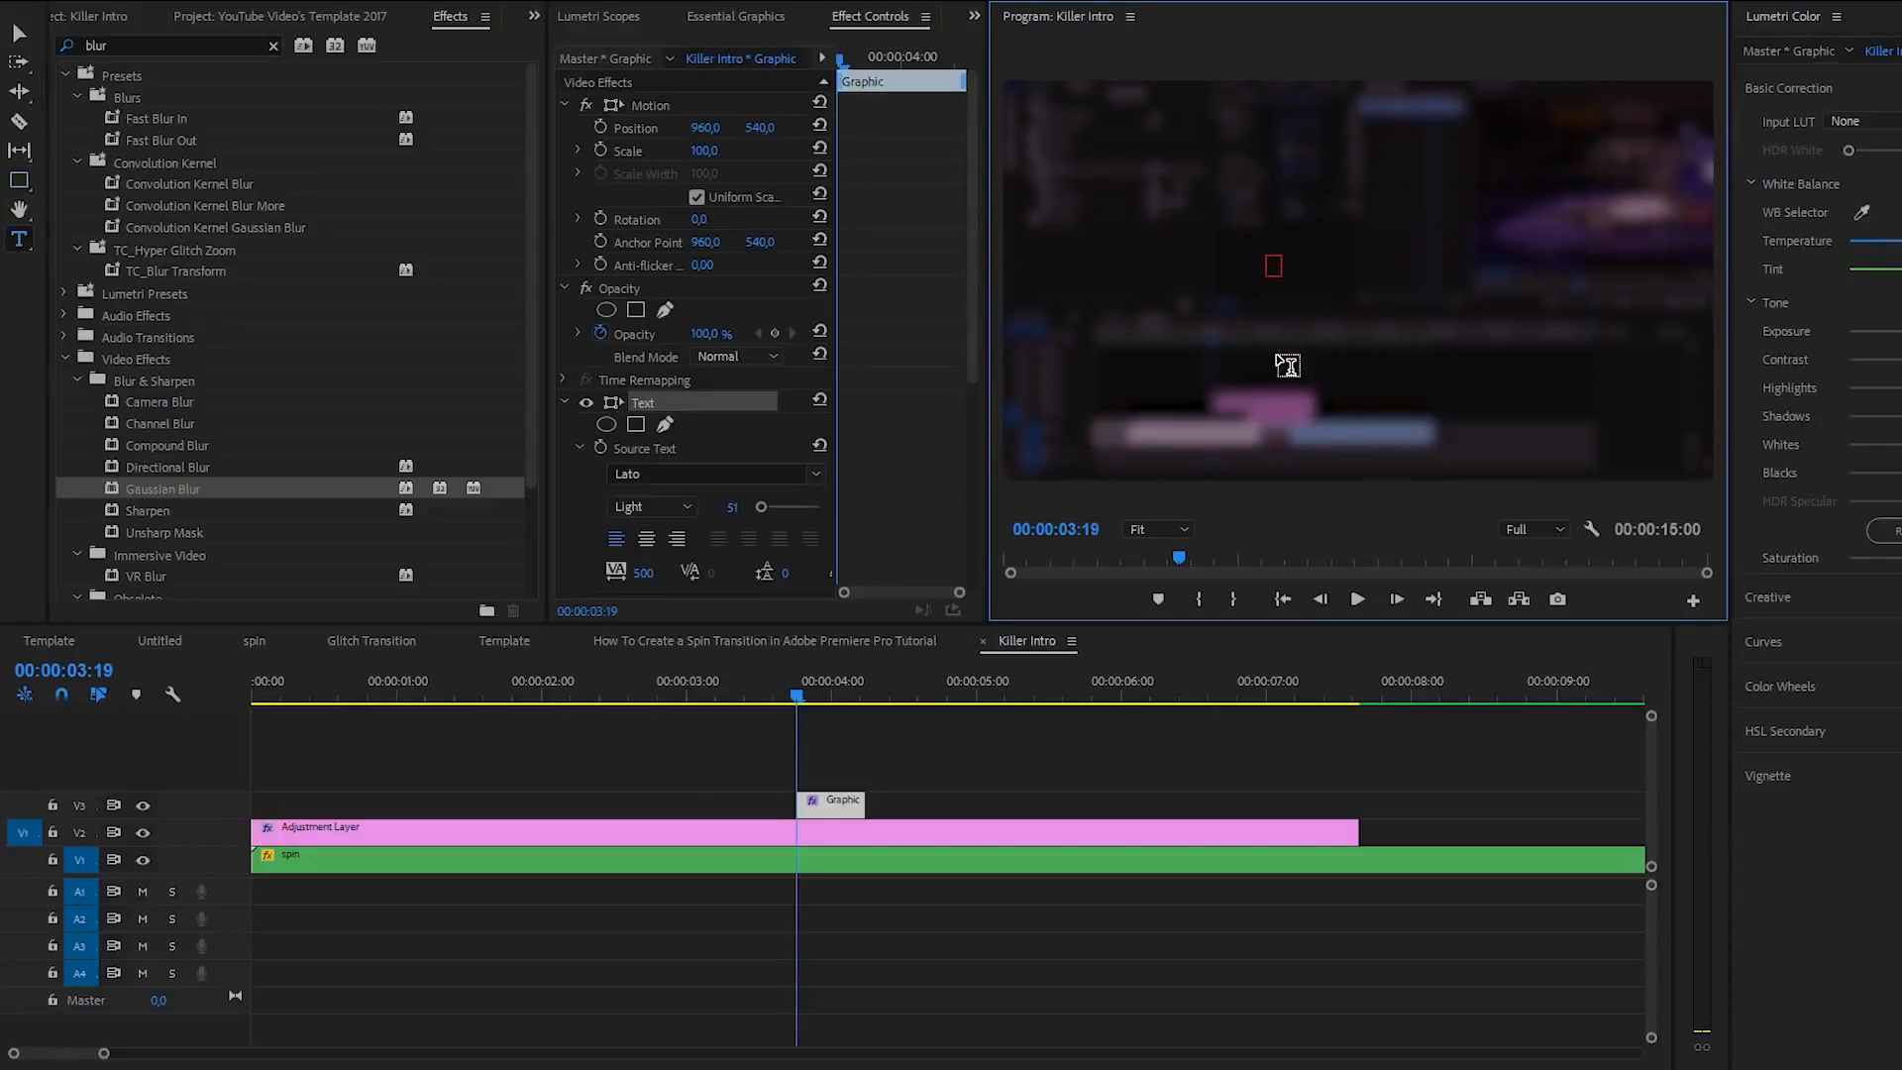
text(I'M AWESOME)
- Set the whole "I'M AWESOME" title to Bold and centre its alignment
key(ctrl+a)
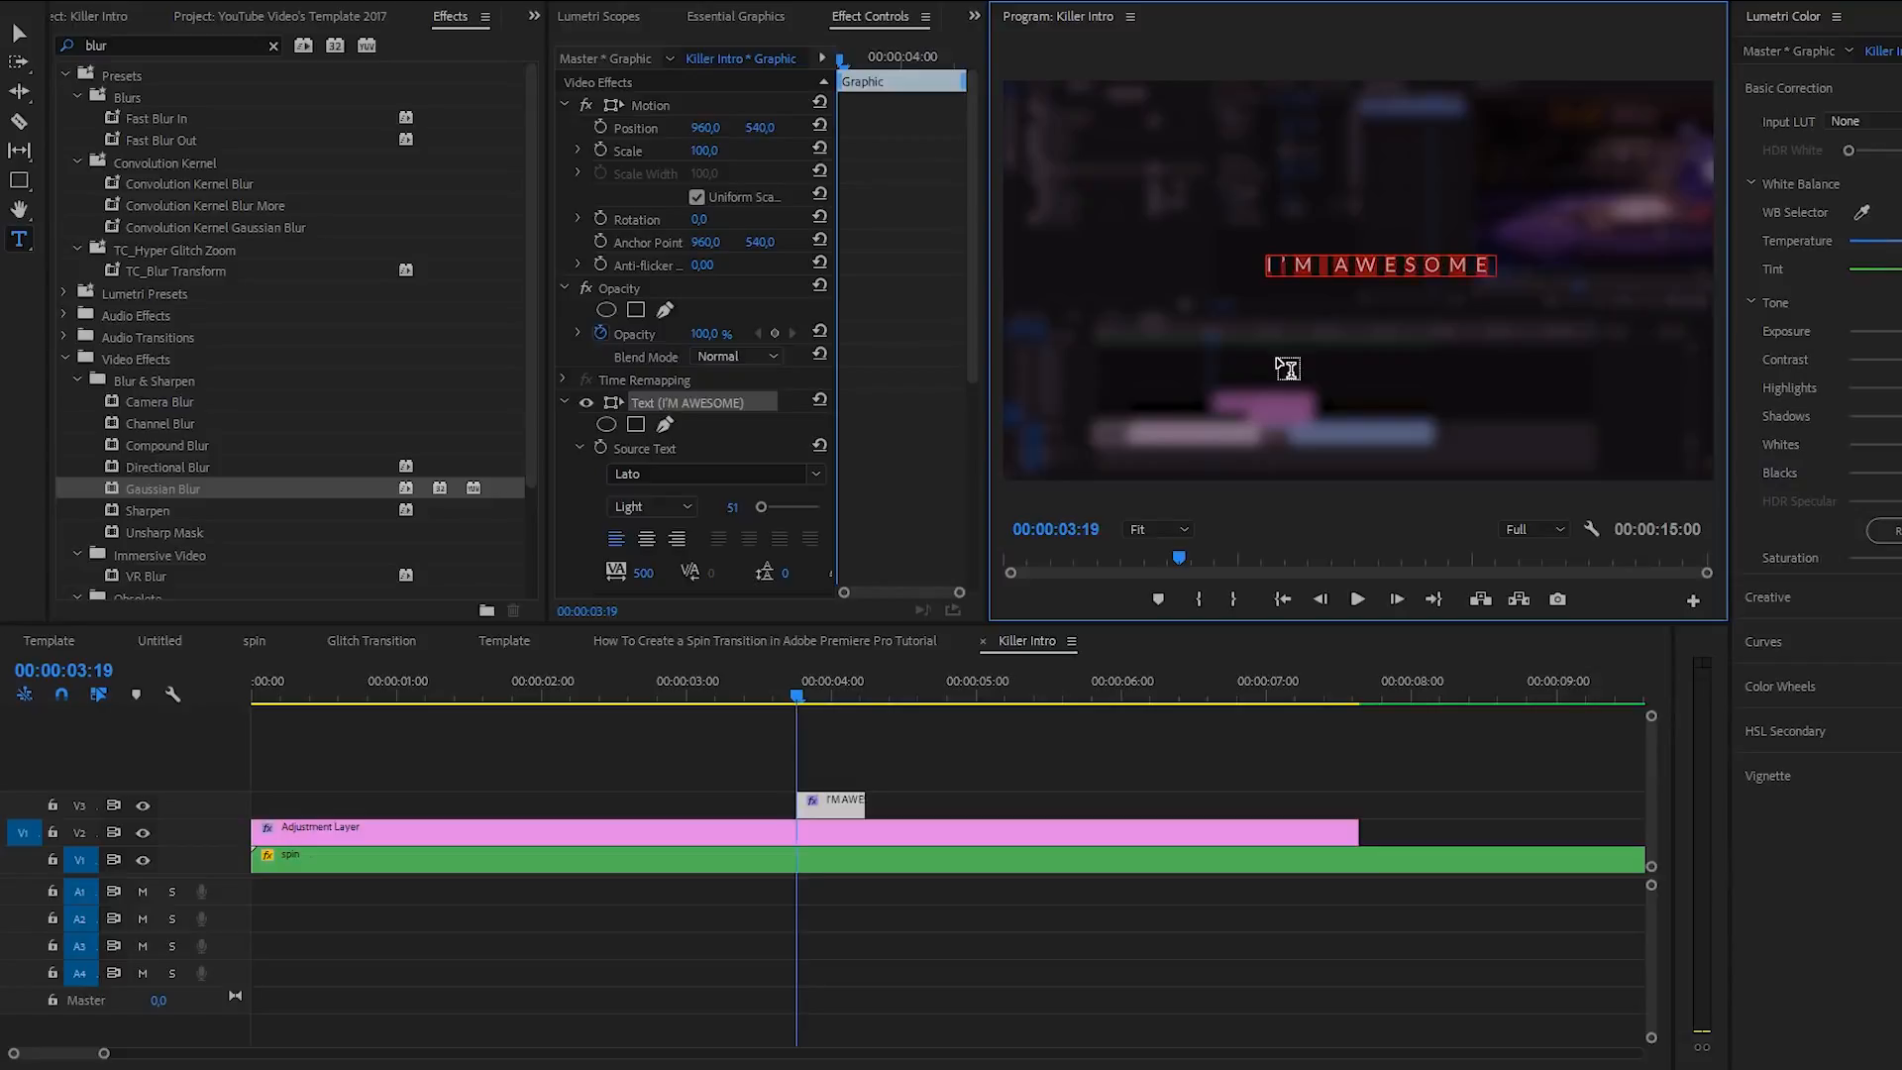
drag(969, 354, 966, 421)
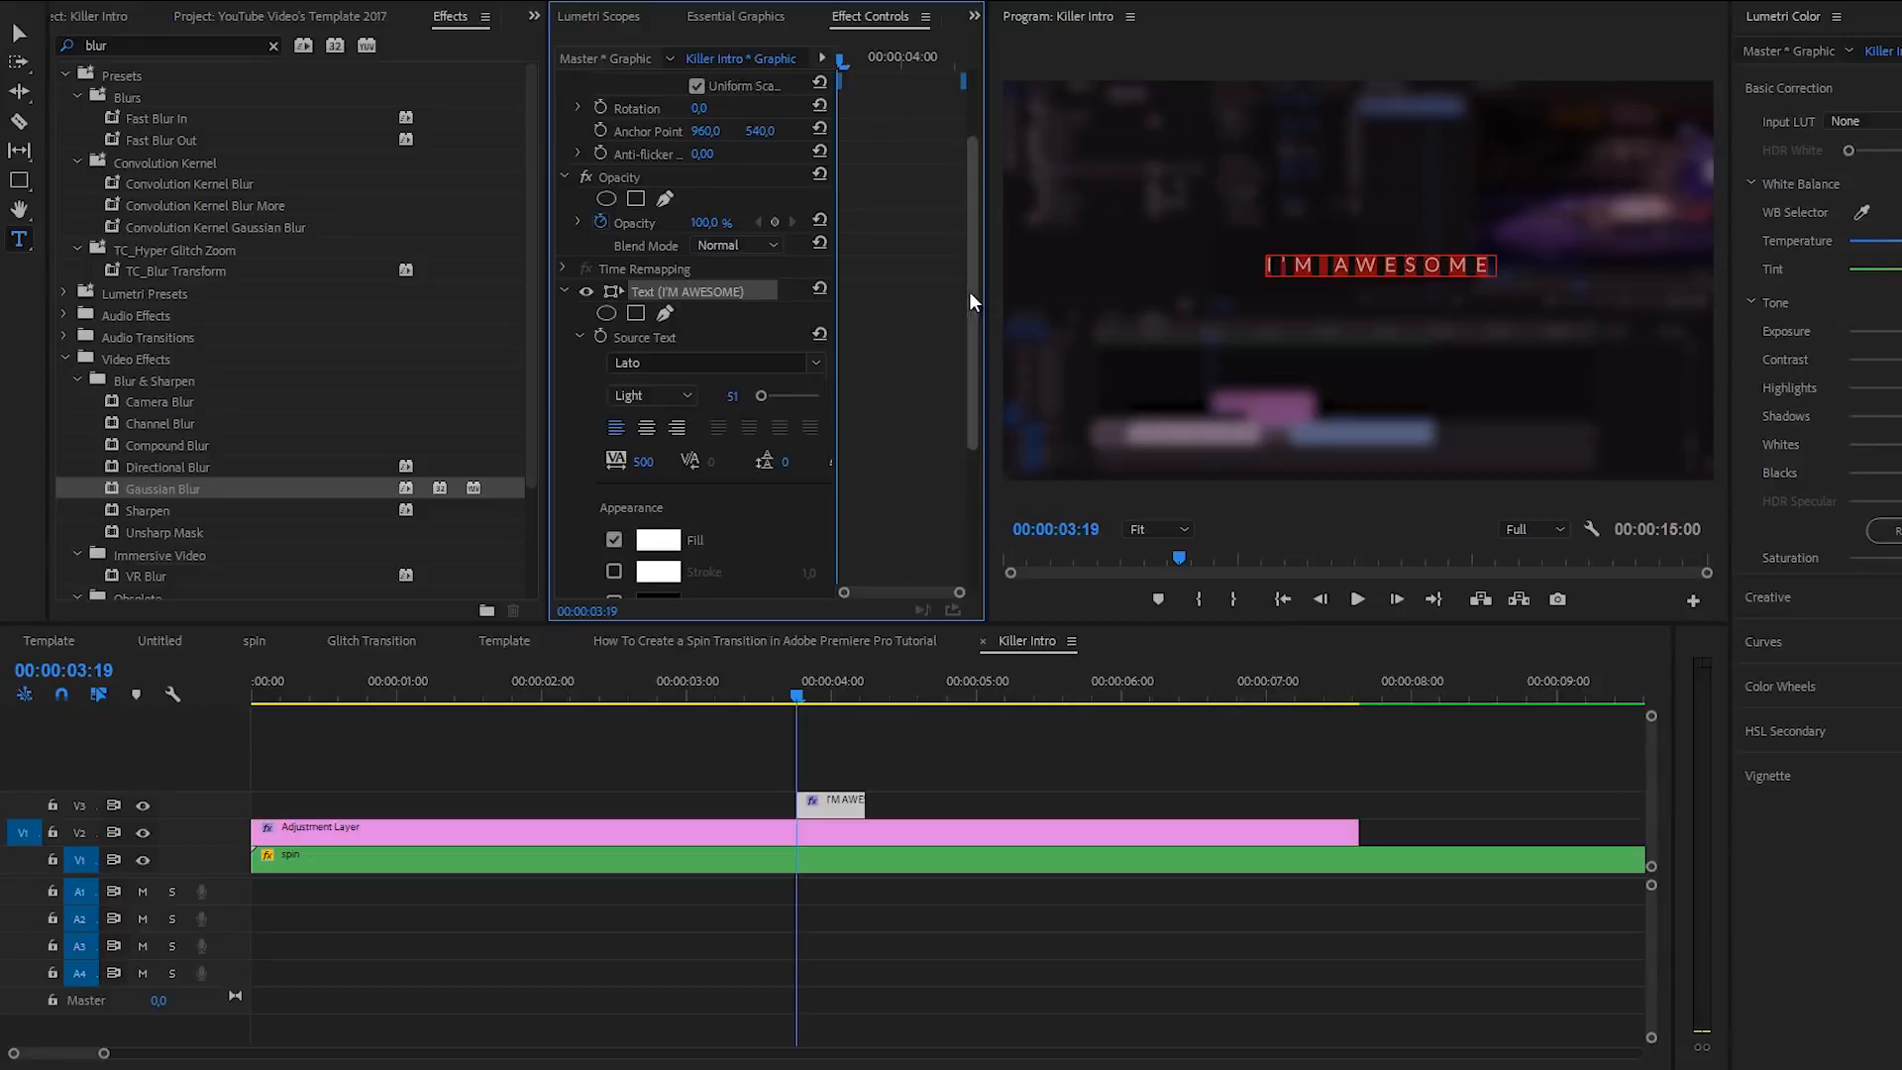
scroll(969, 291, down, 1)
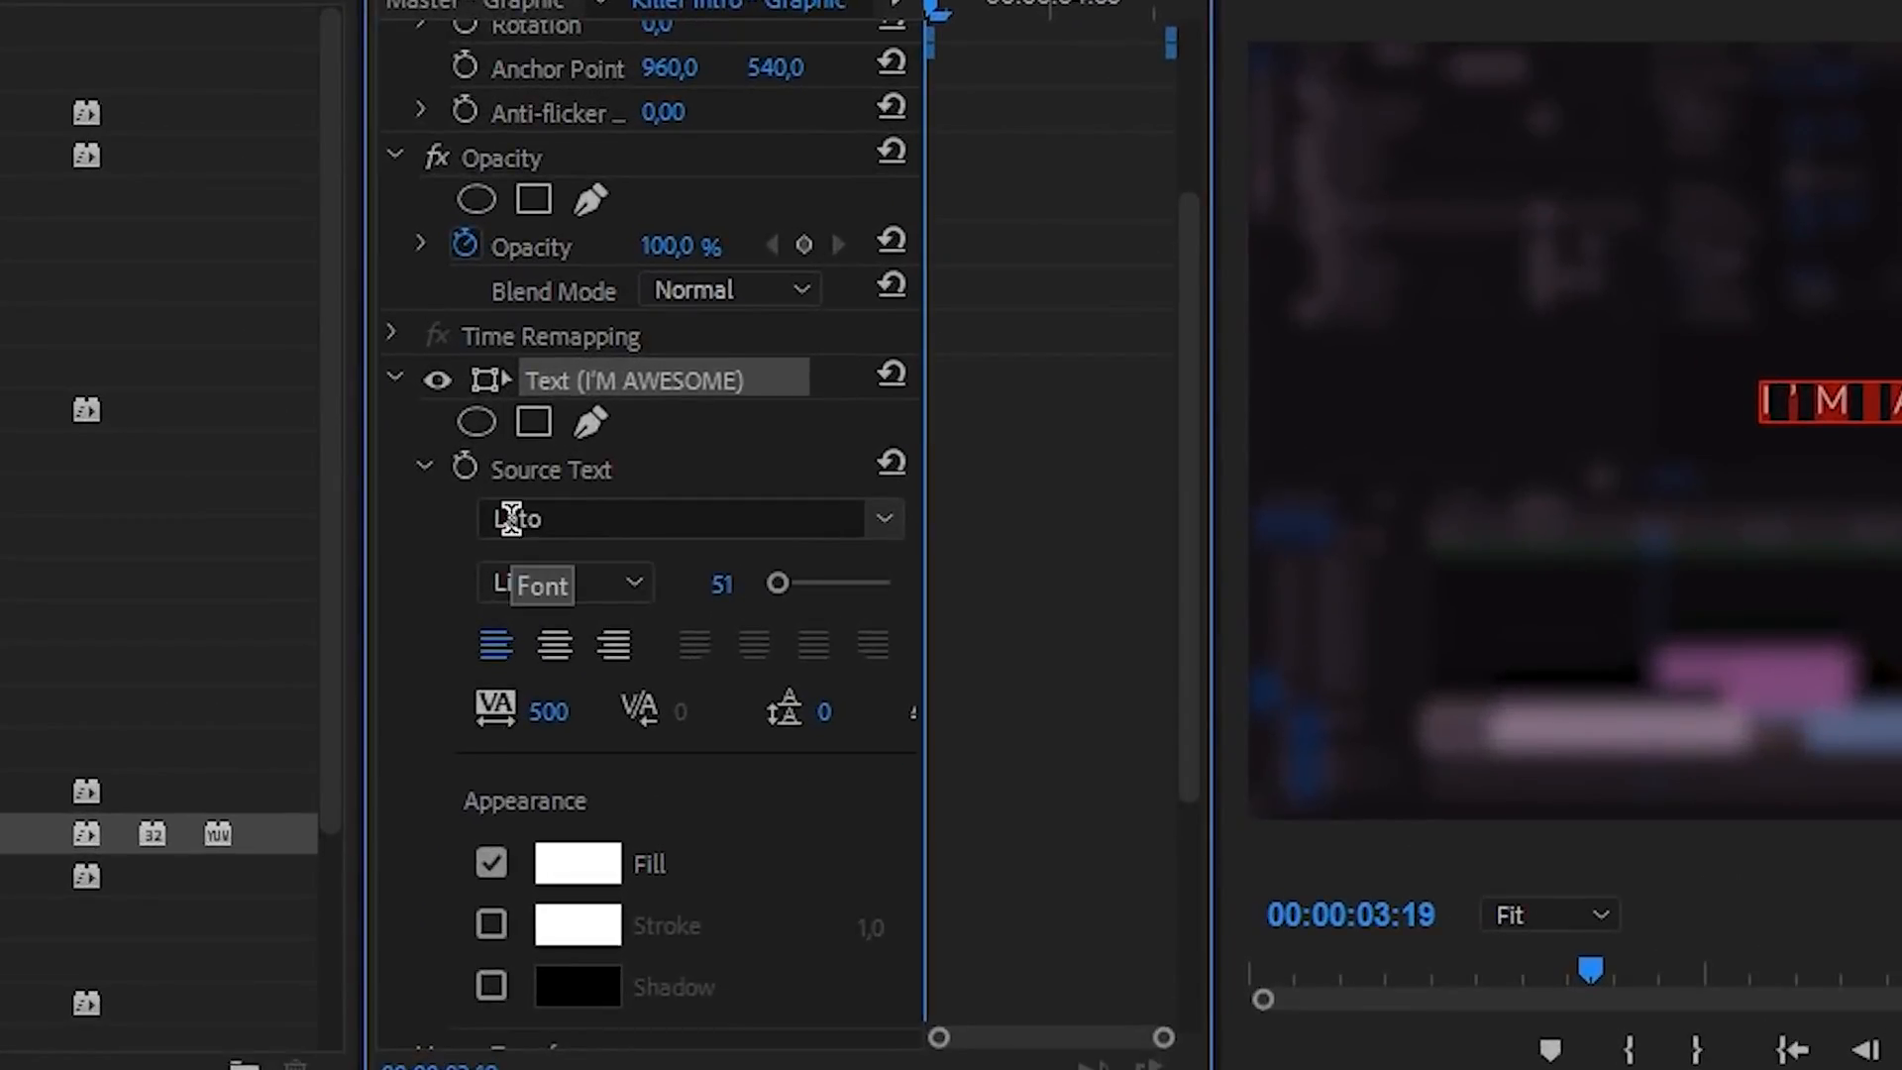
click(637, 580)
click(573, 1069)
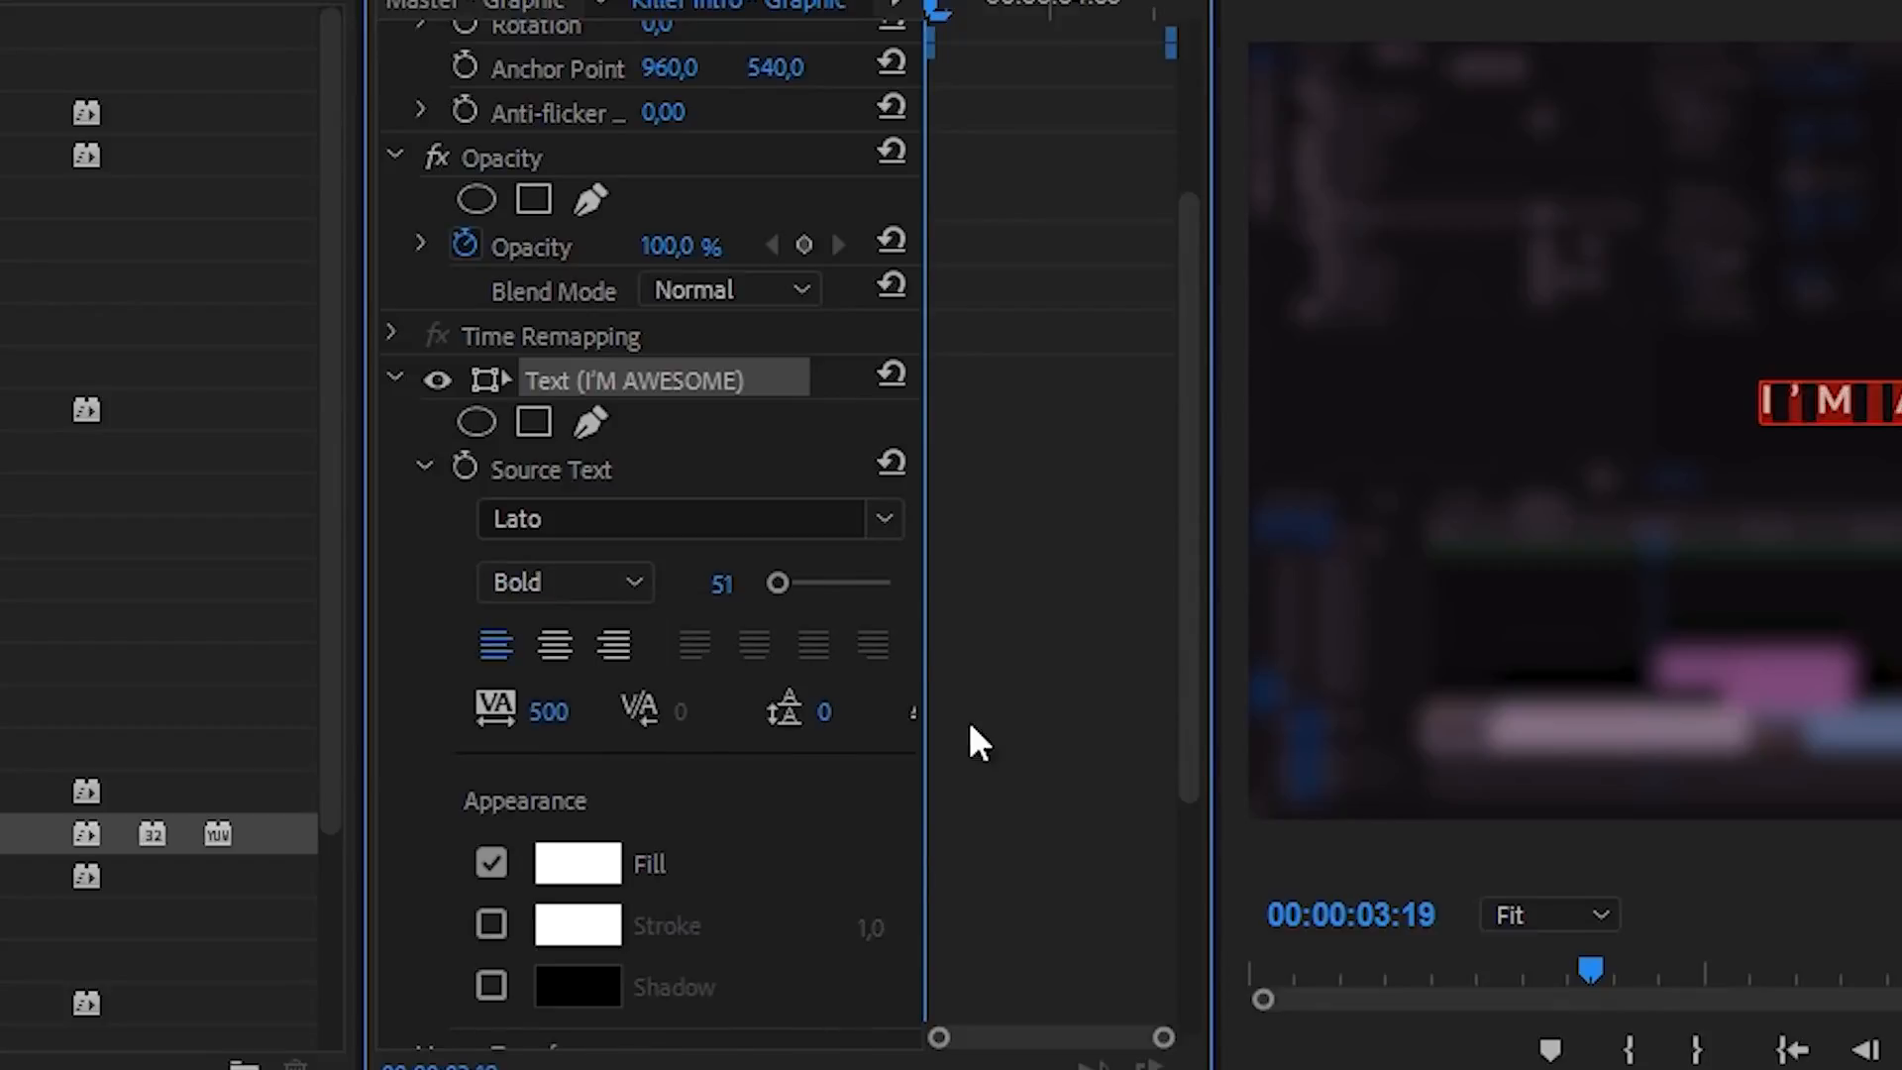
drag(1194, 600, 1190, 690)
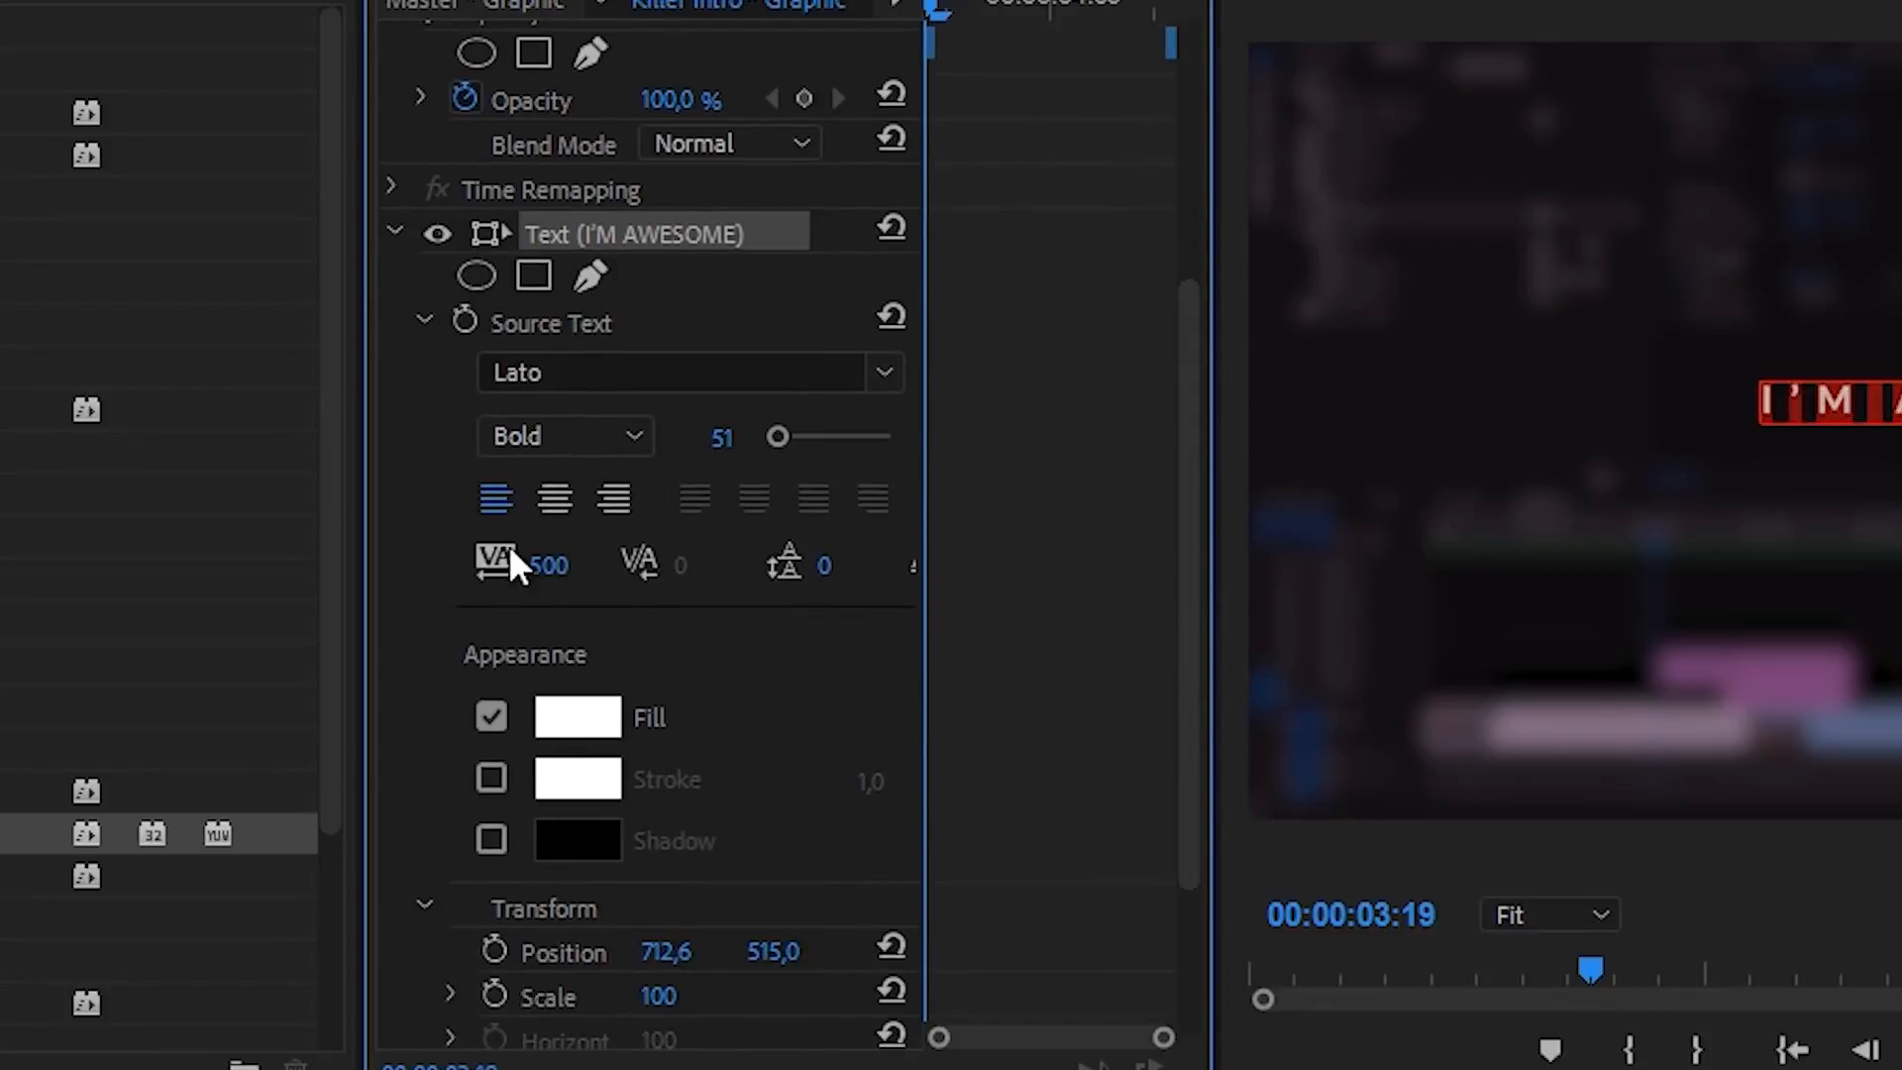
click(563, 499)
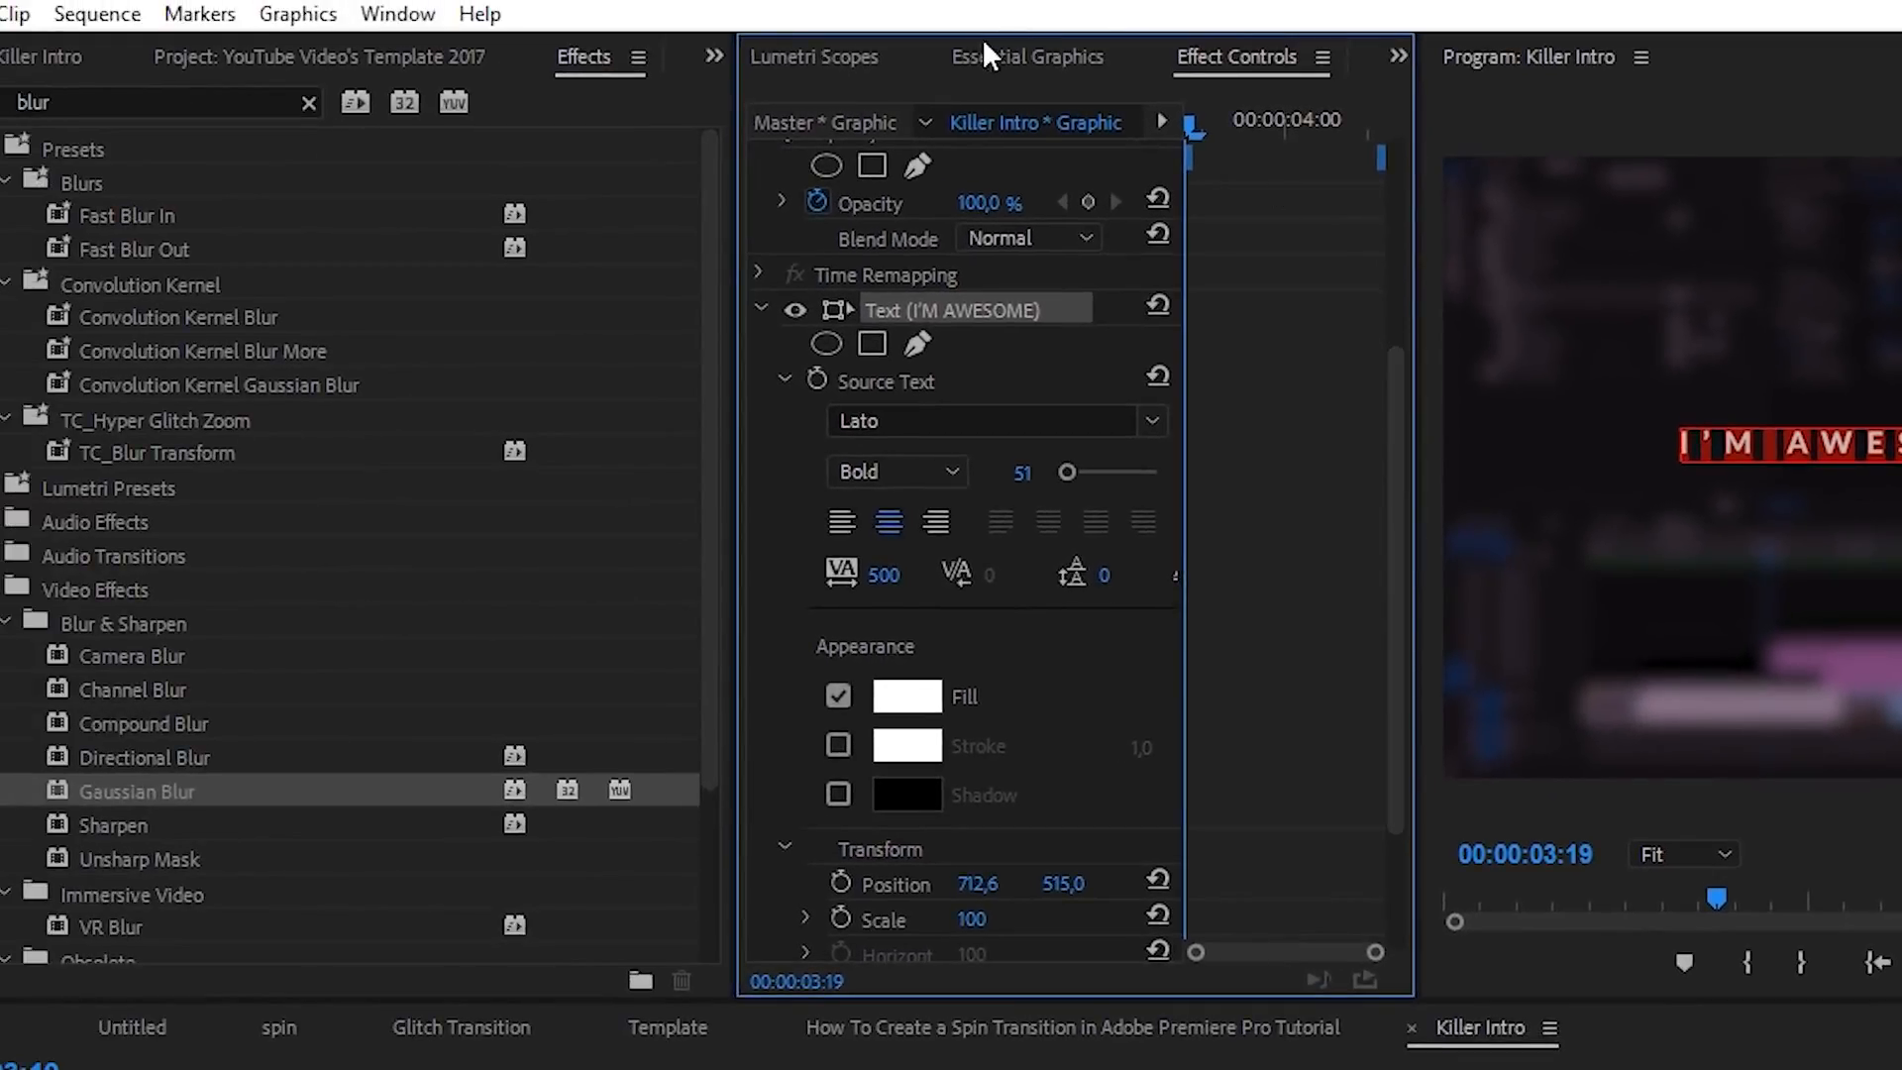
- Centre the "I'M AWESOME" text layer vertically and horizontally in the video frame
click(1007, 57)
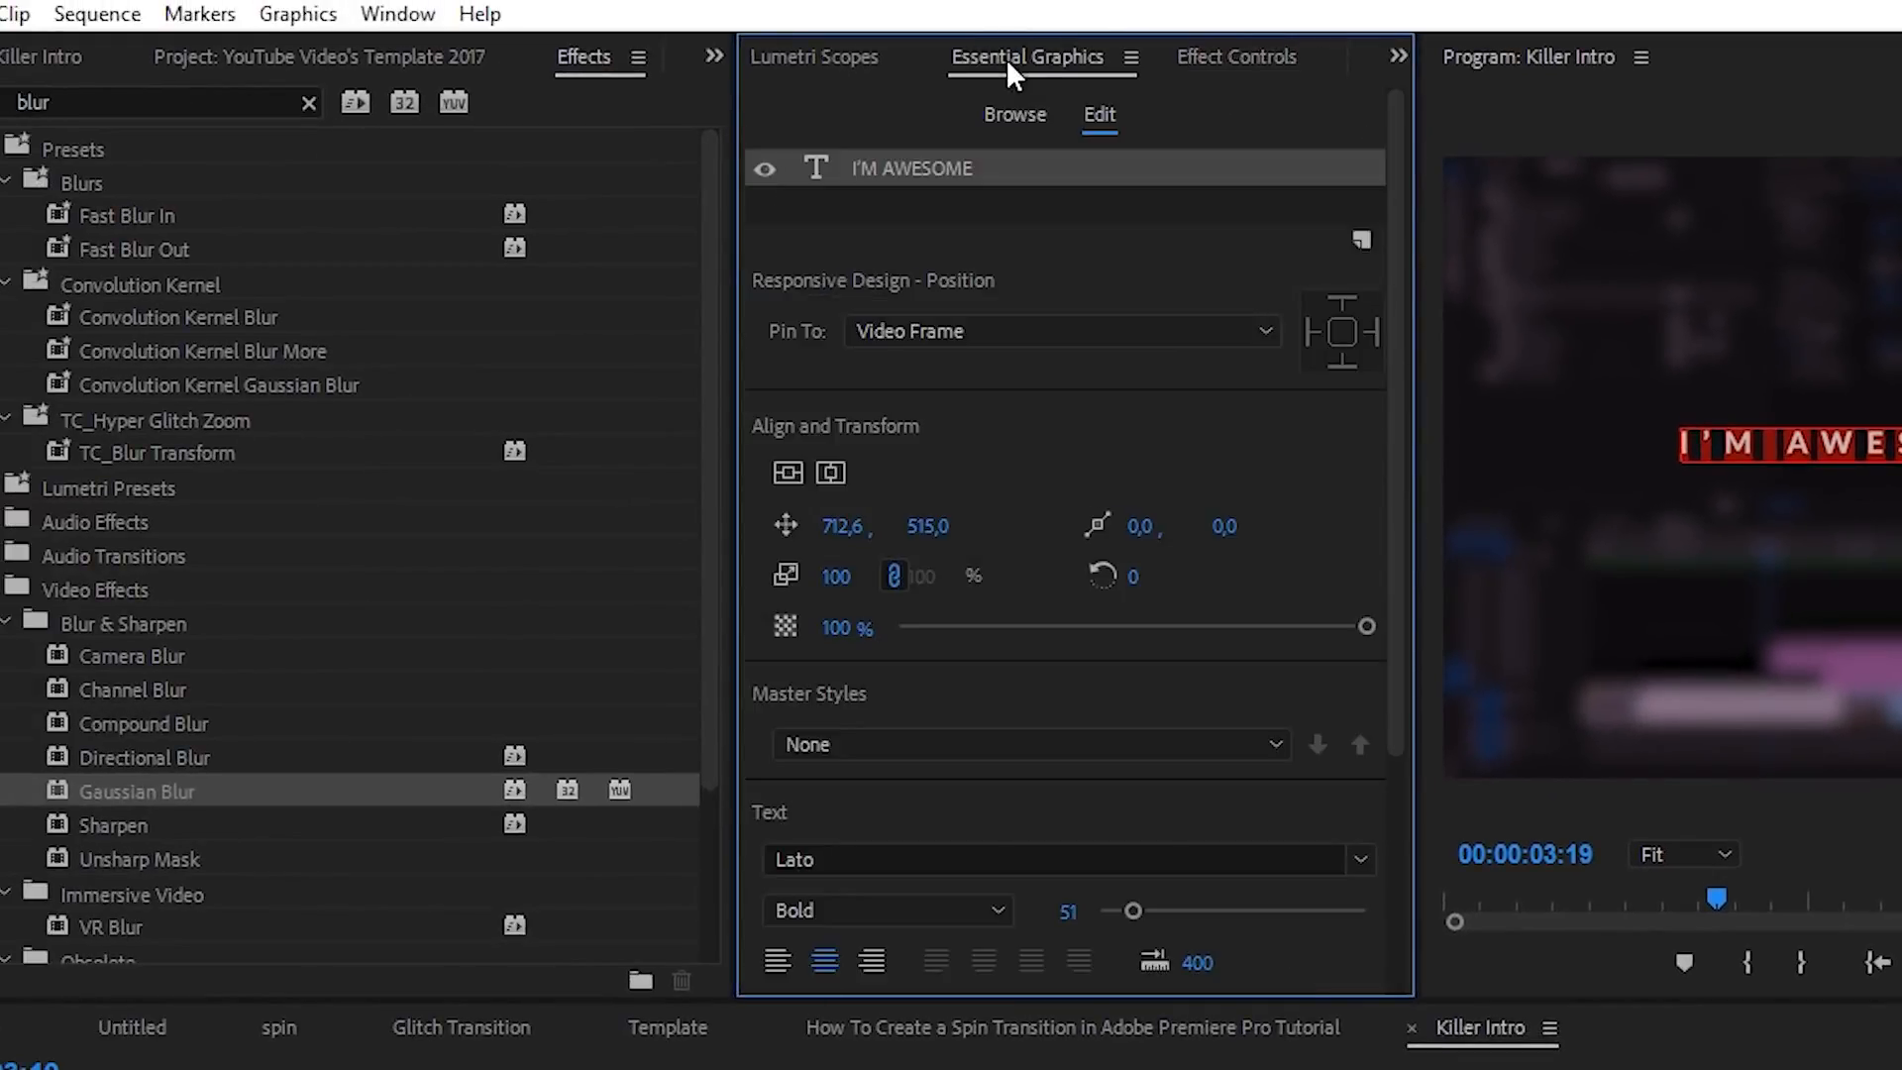
click(397, 14)
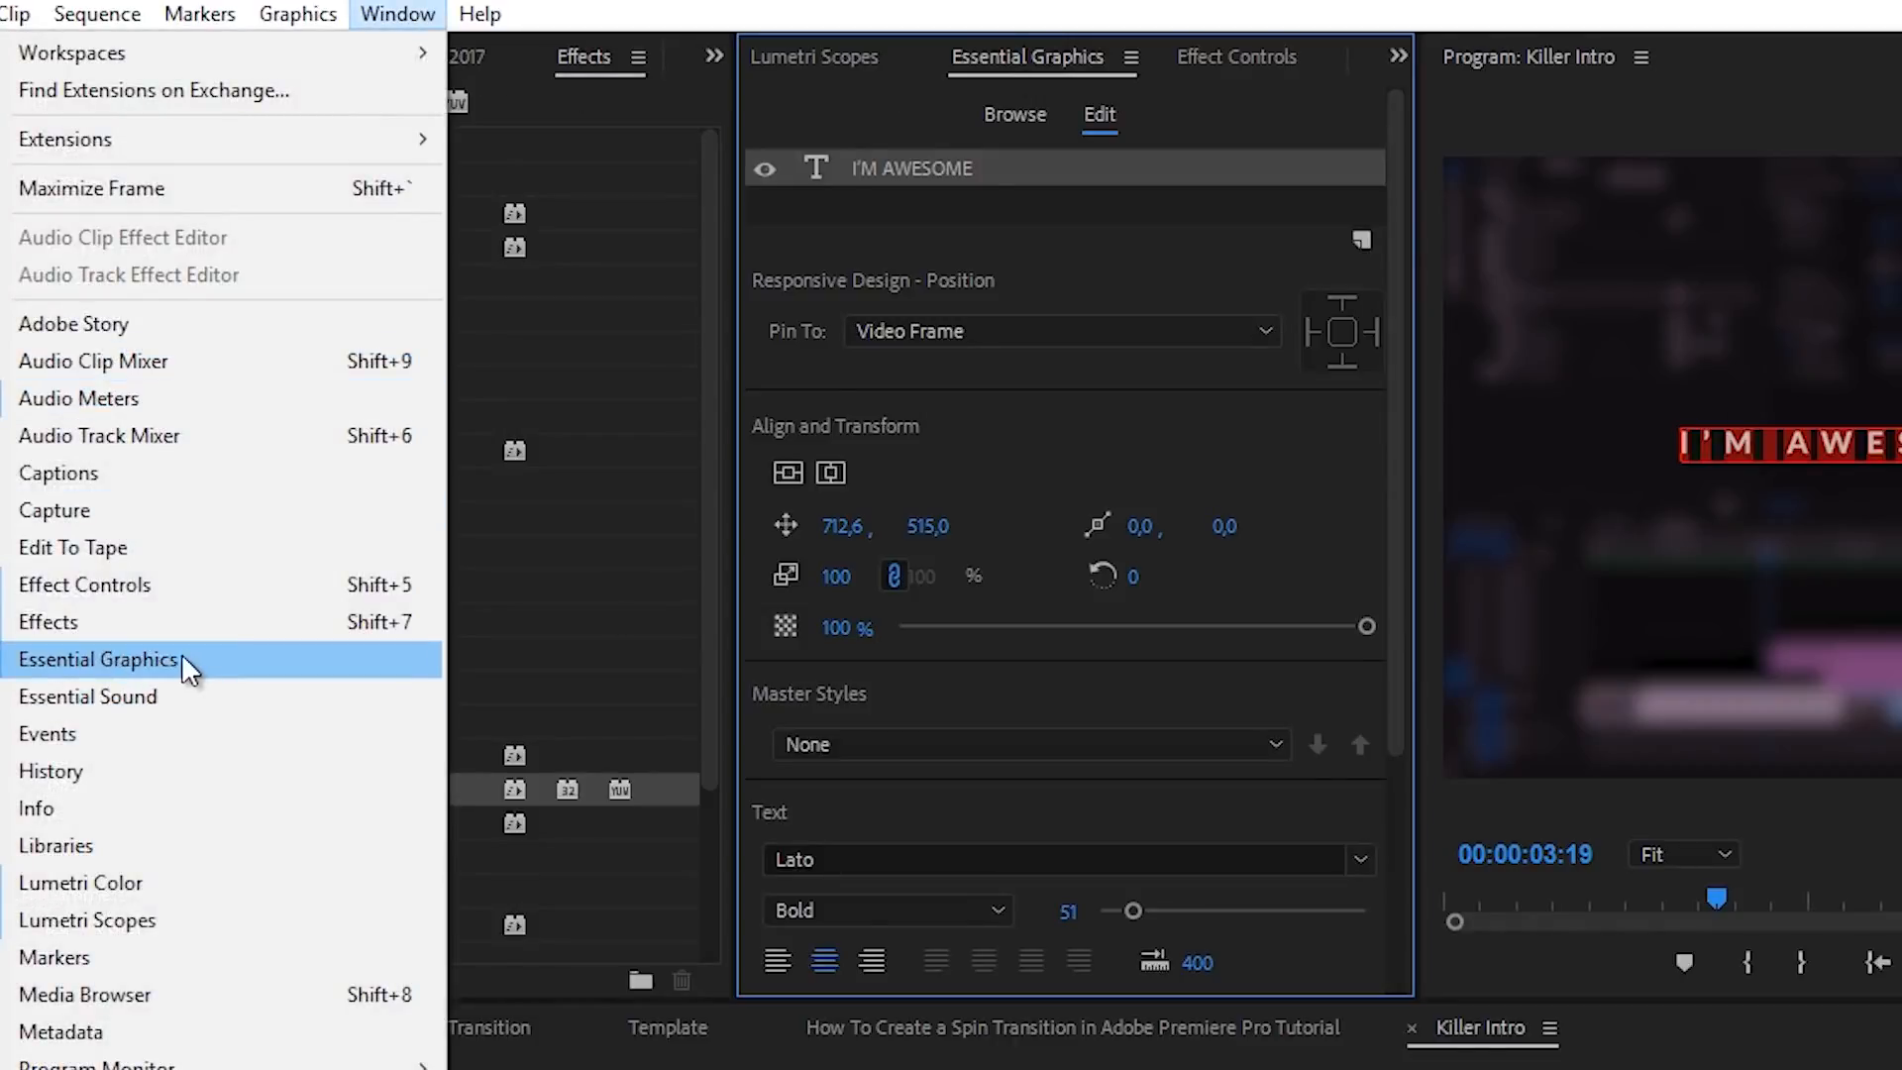
click(882, 171)
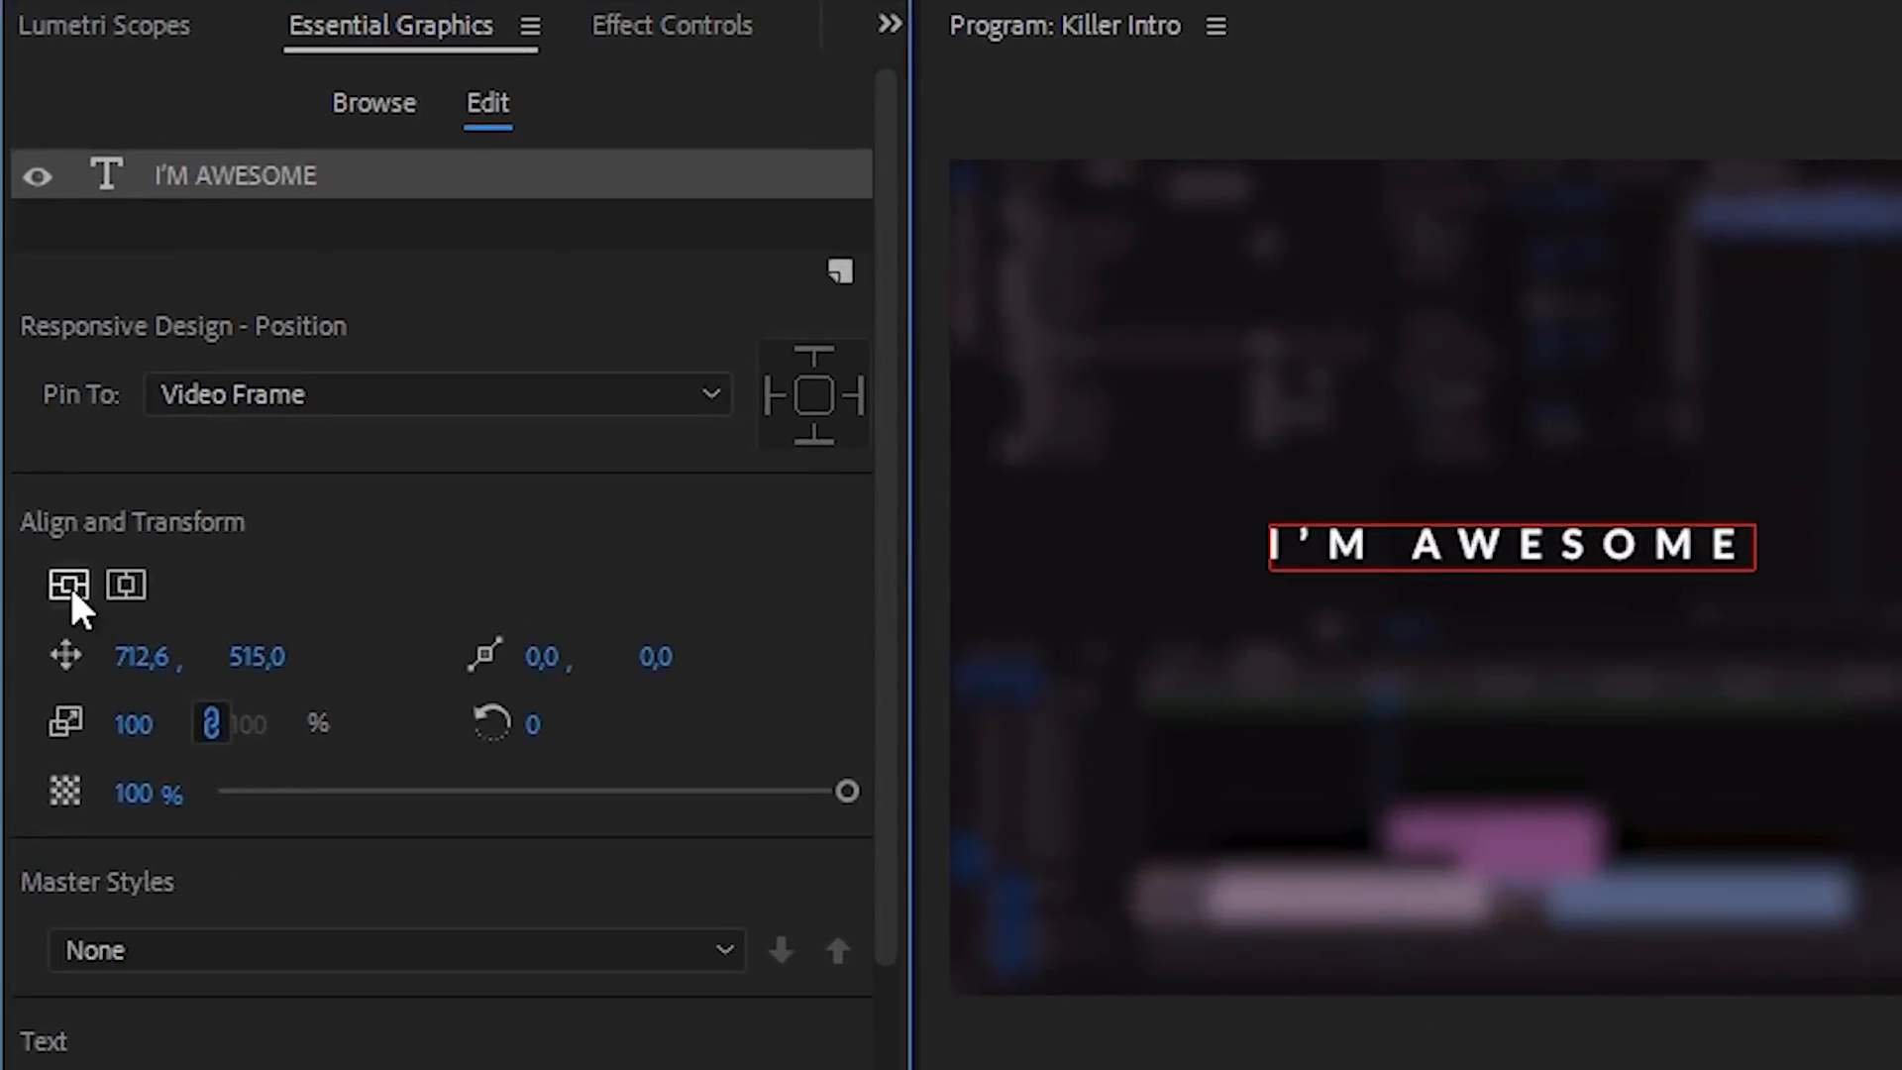
click(119, 584)
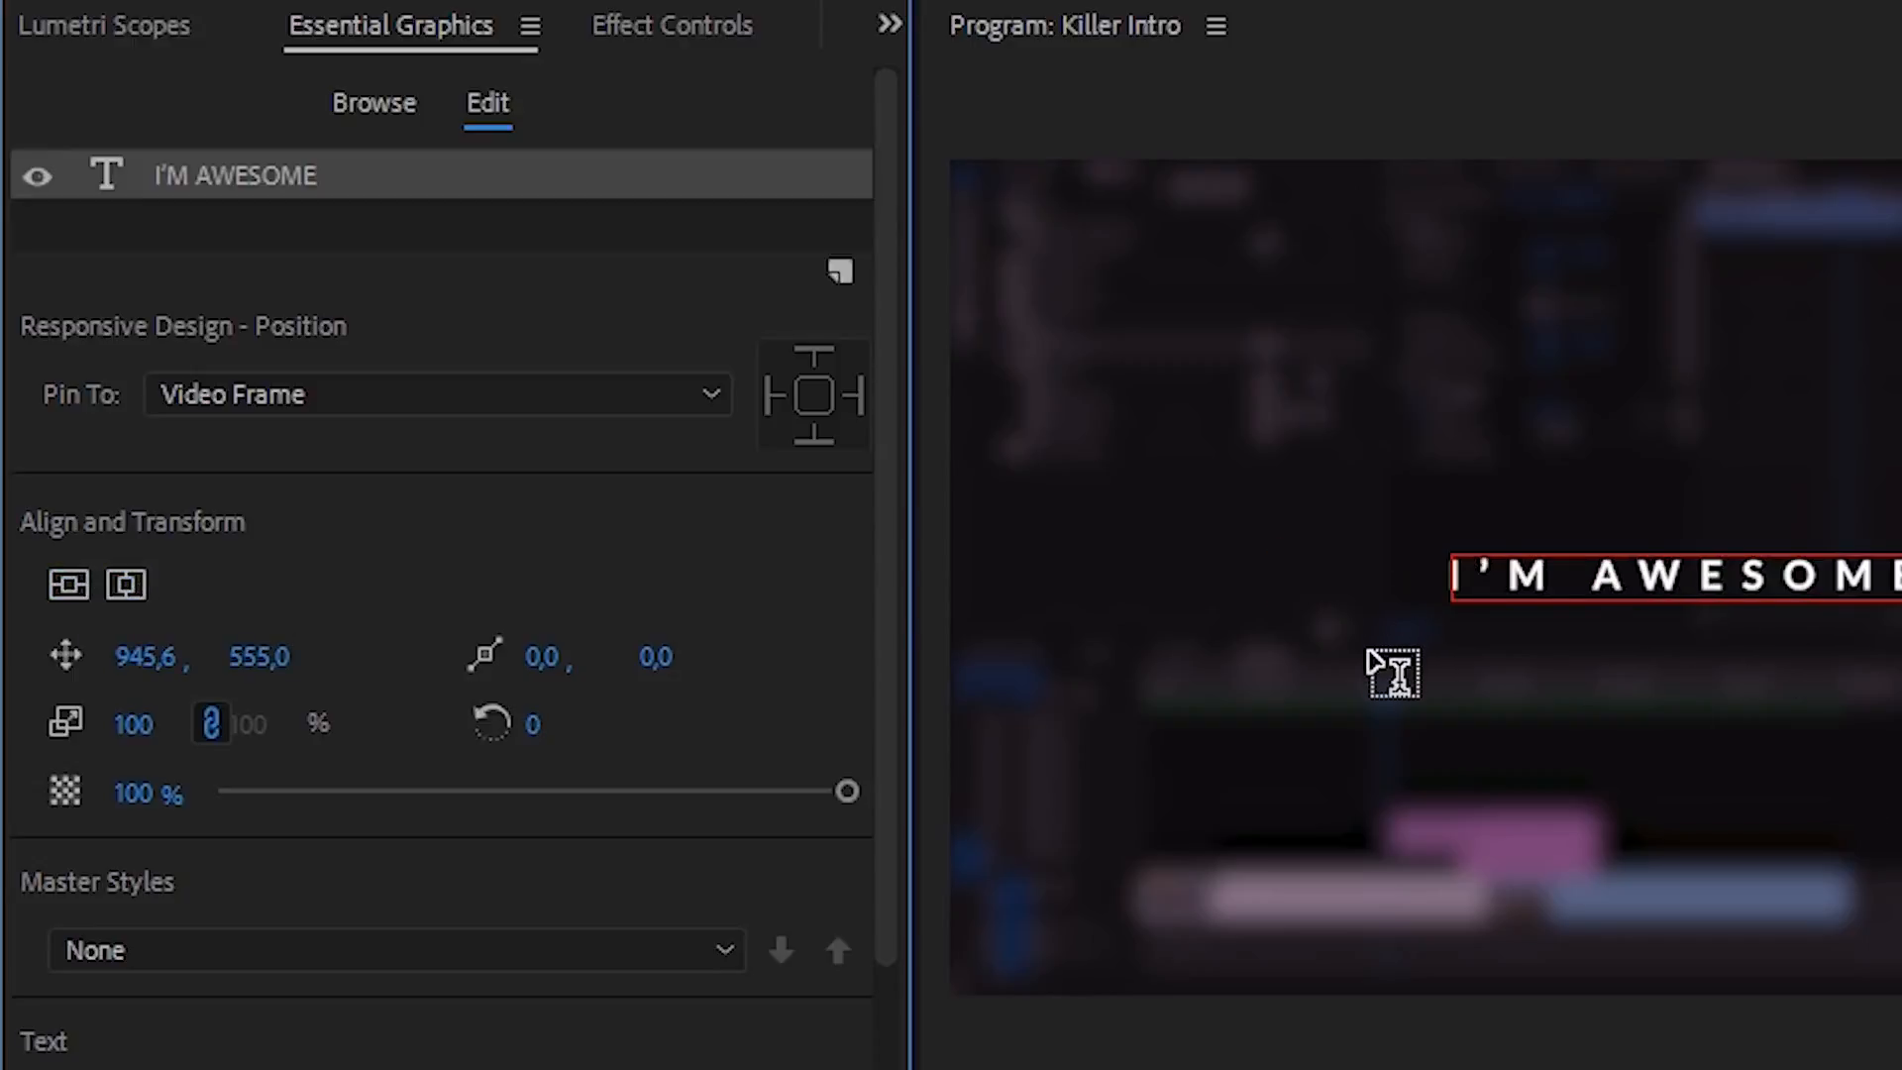
- Extend the title clip from 00:00:00:00 to about 00:00:07:00 and set its font size to 75
click(666, 45)
drag(911, 342, 1211, 346)
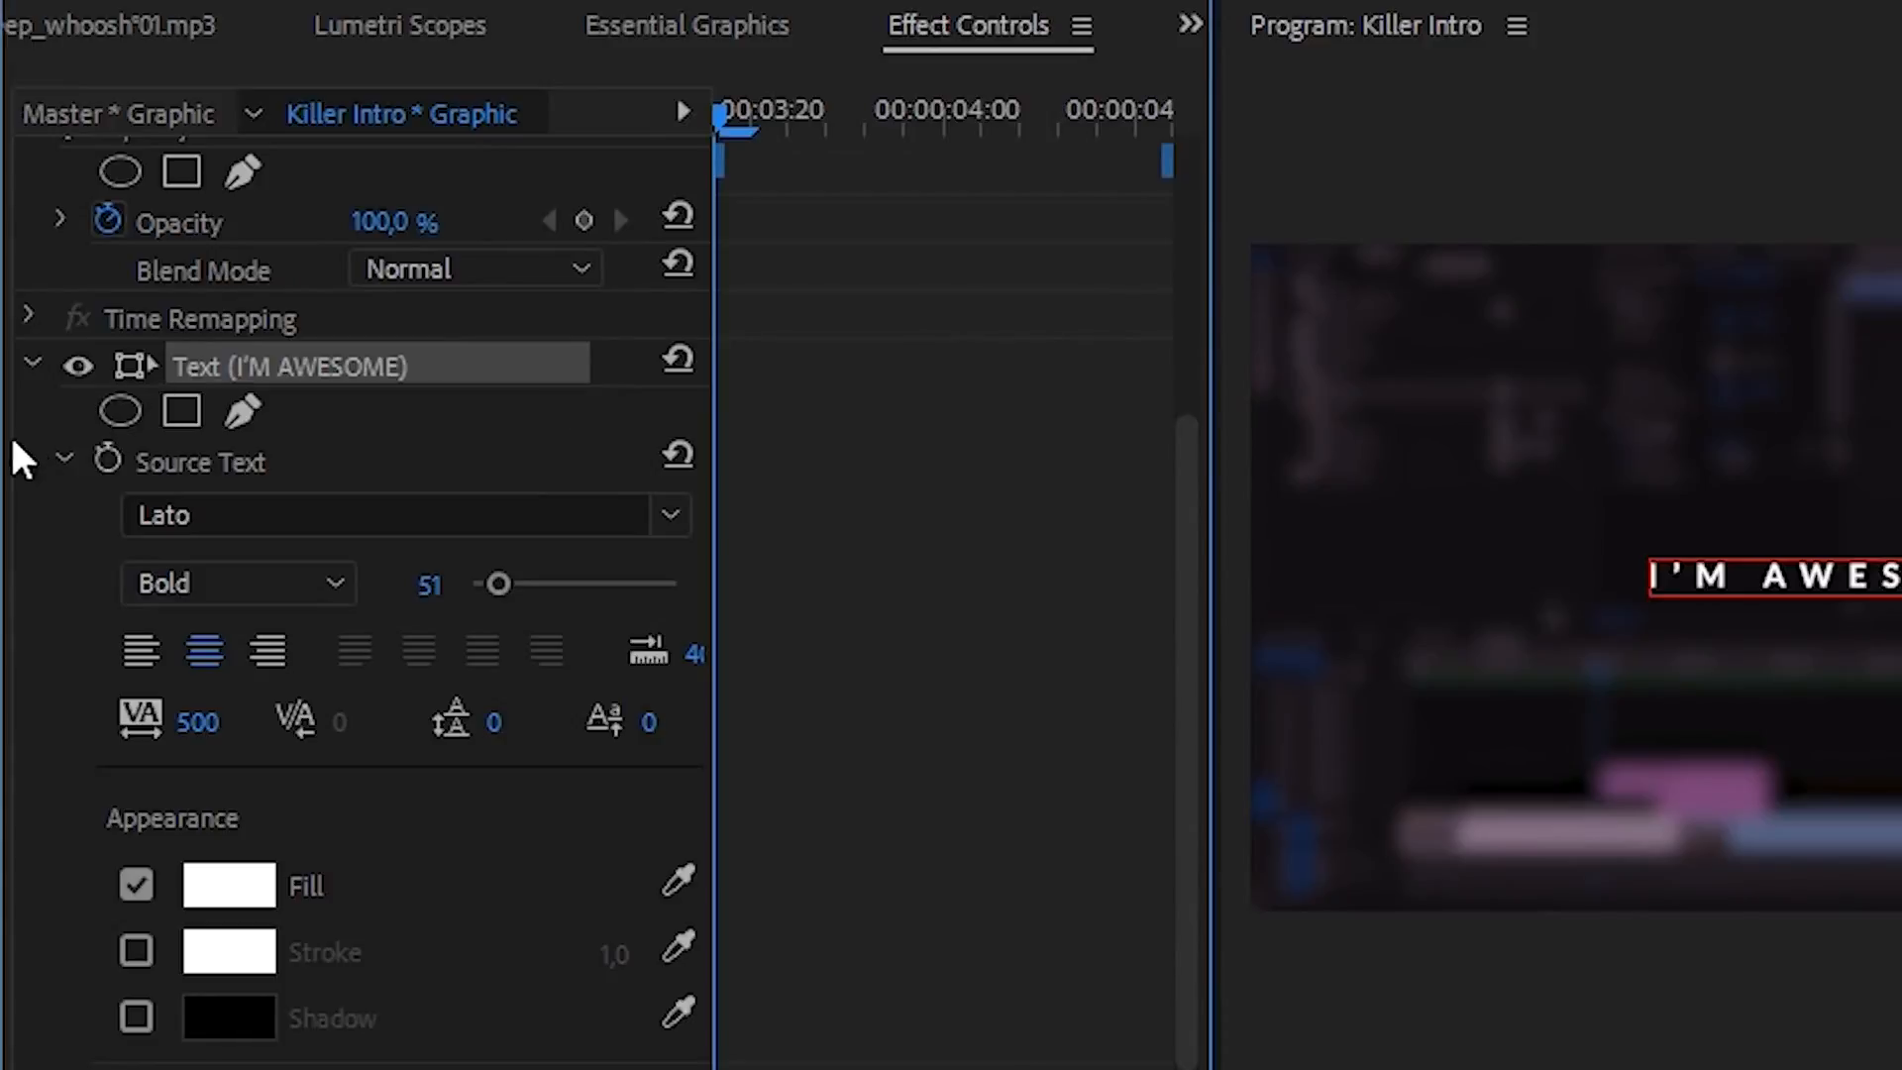
drag(8, 472, 0, 465)
drag(565, 403, 416, 403)
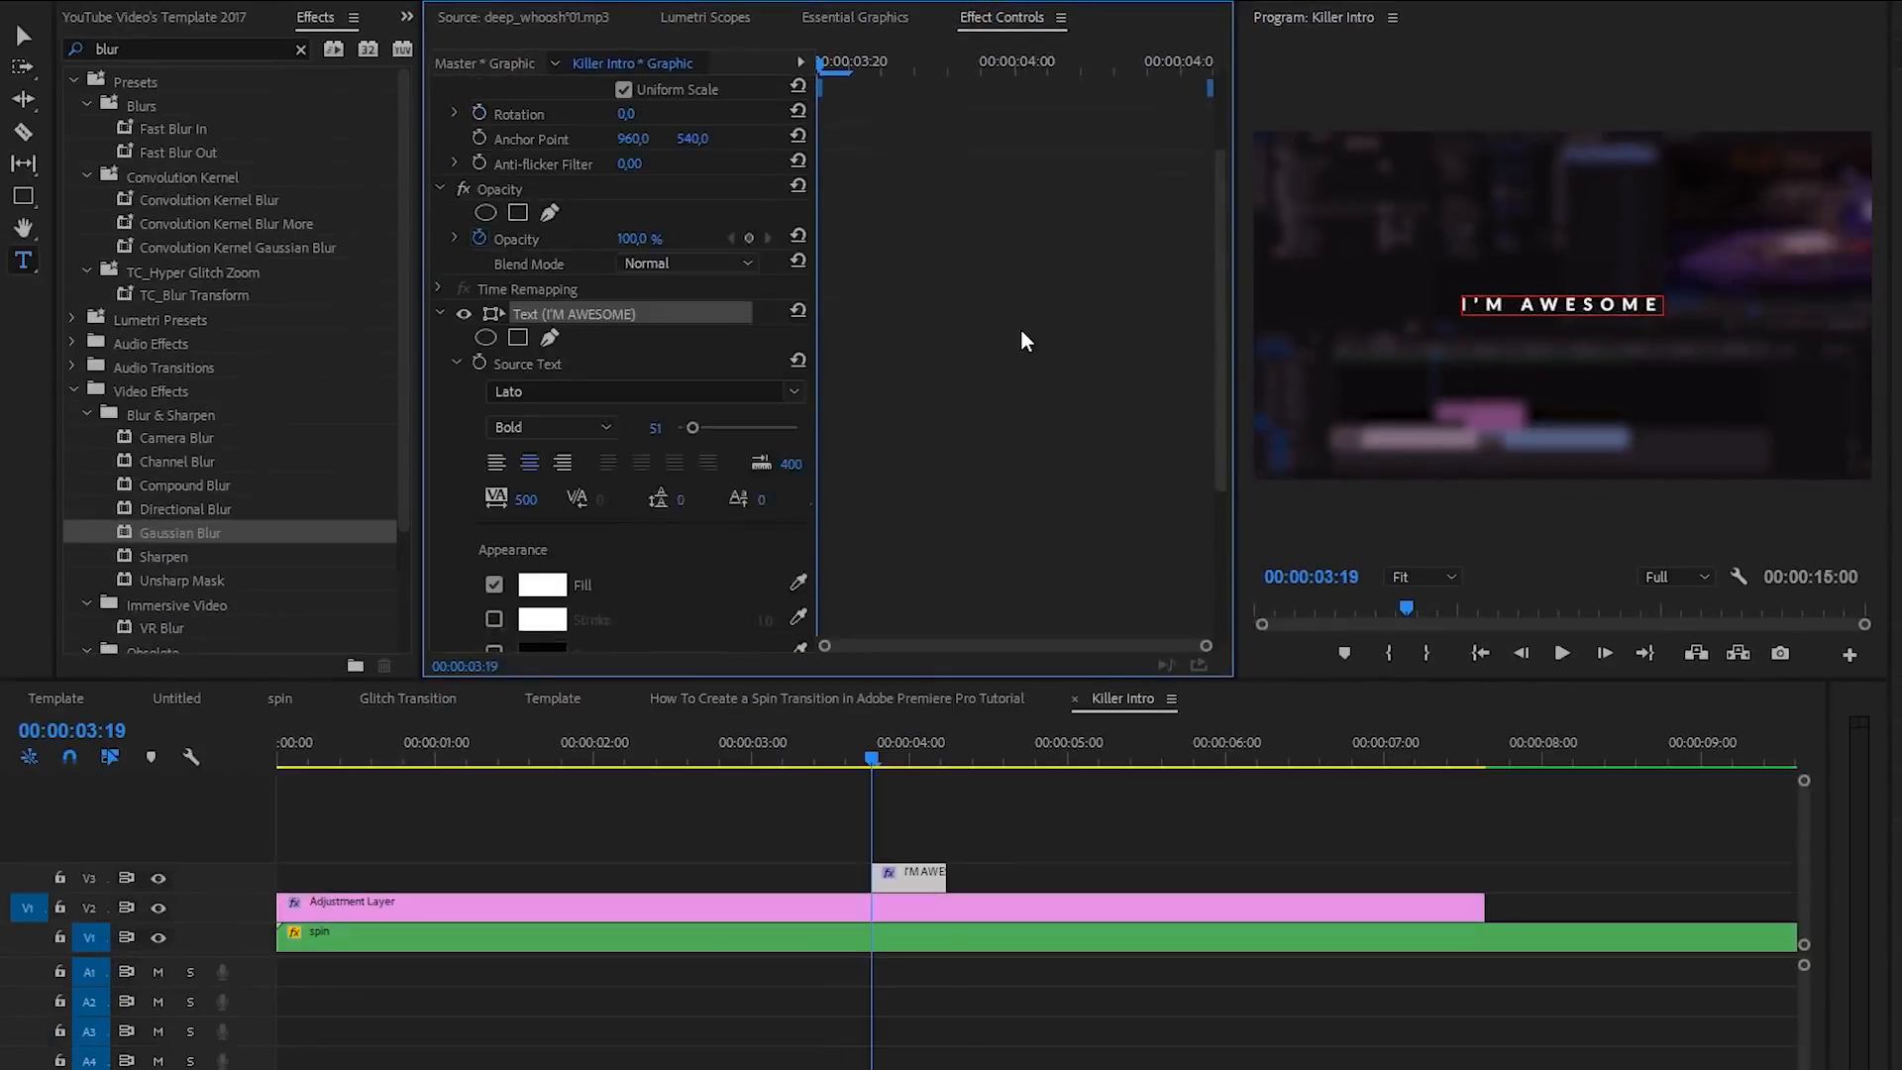
scroll(1023, 333, up, 3)
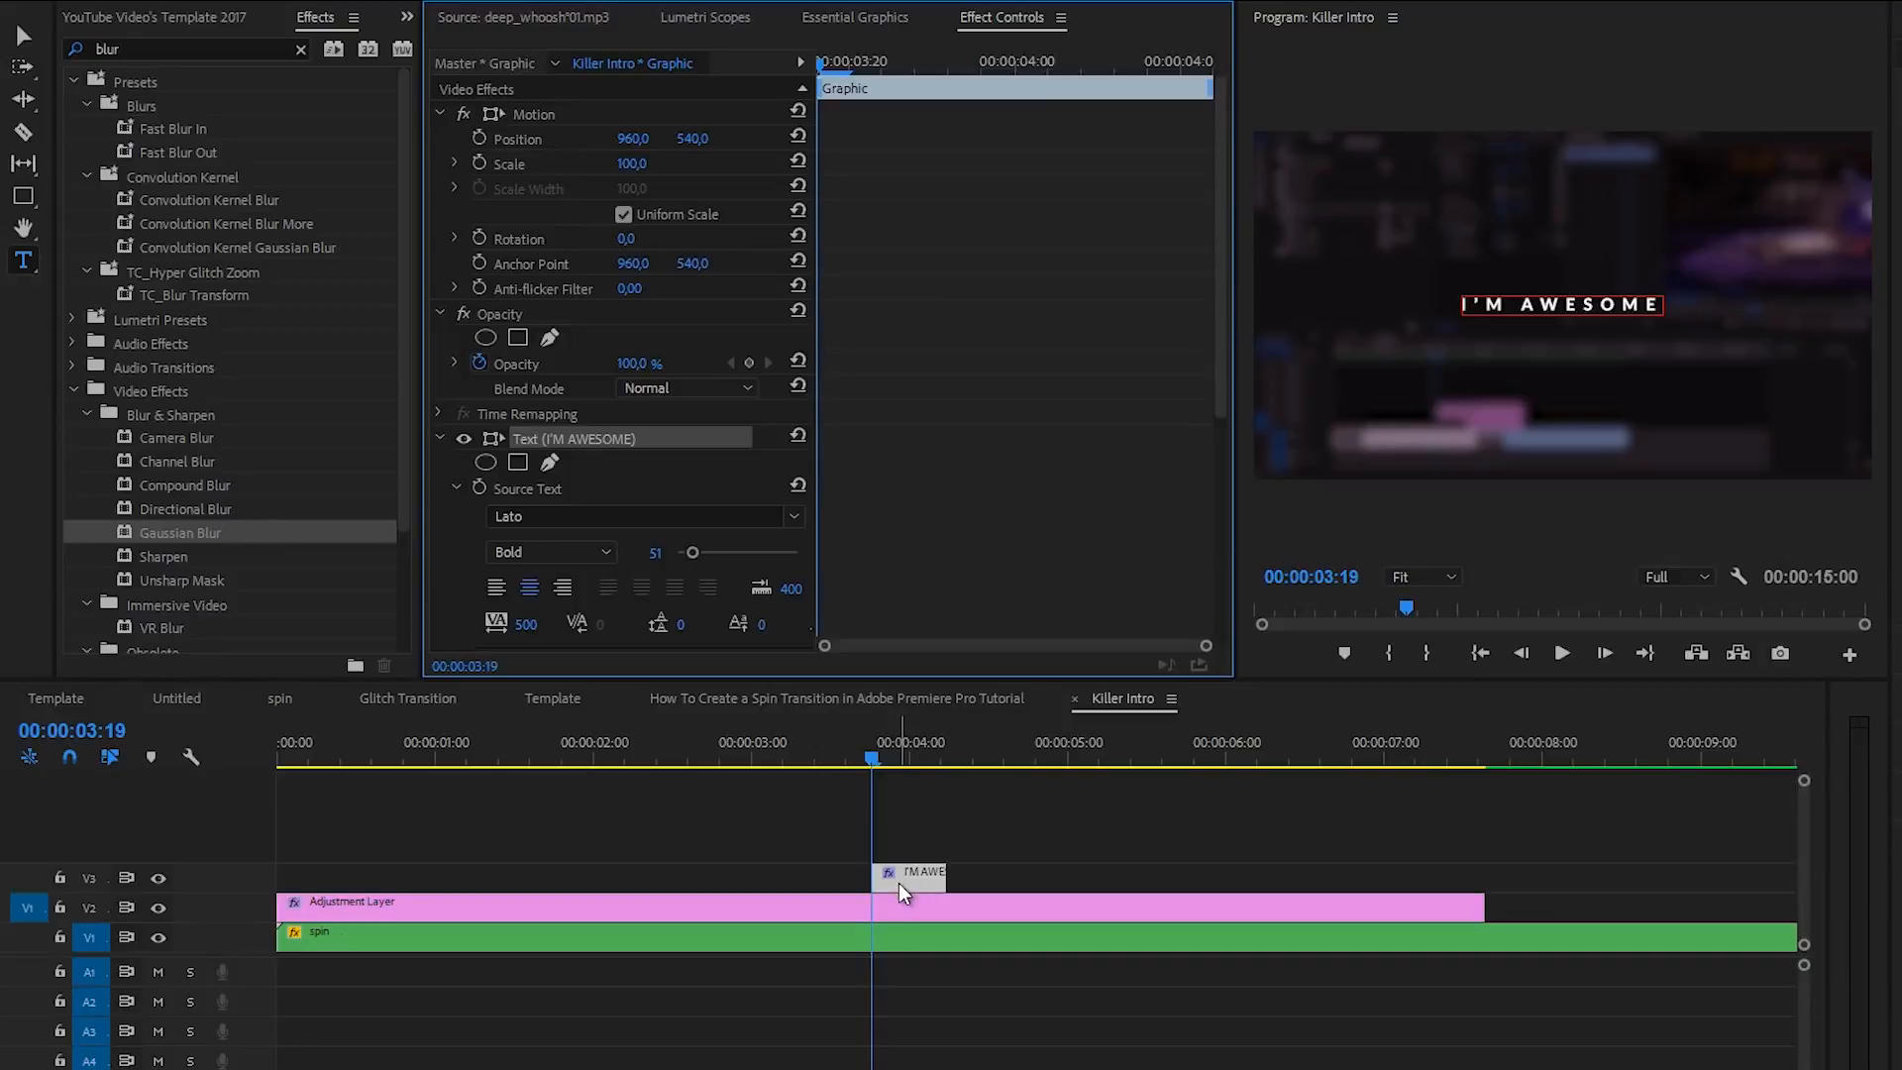
drag(873, 874, 213, 858)
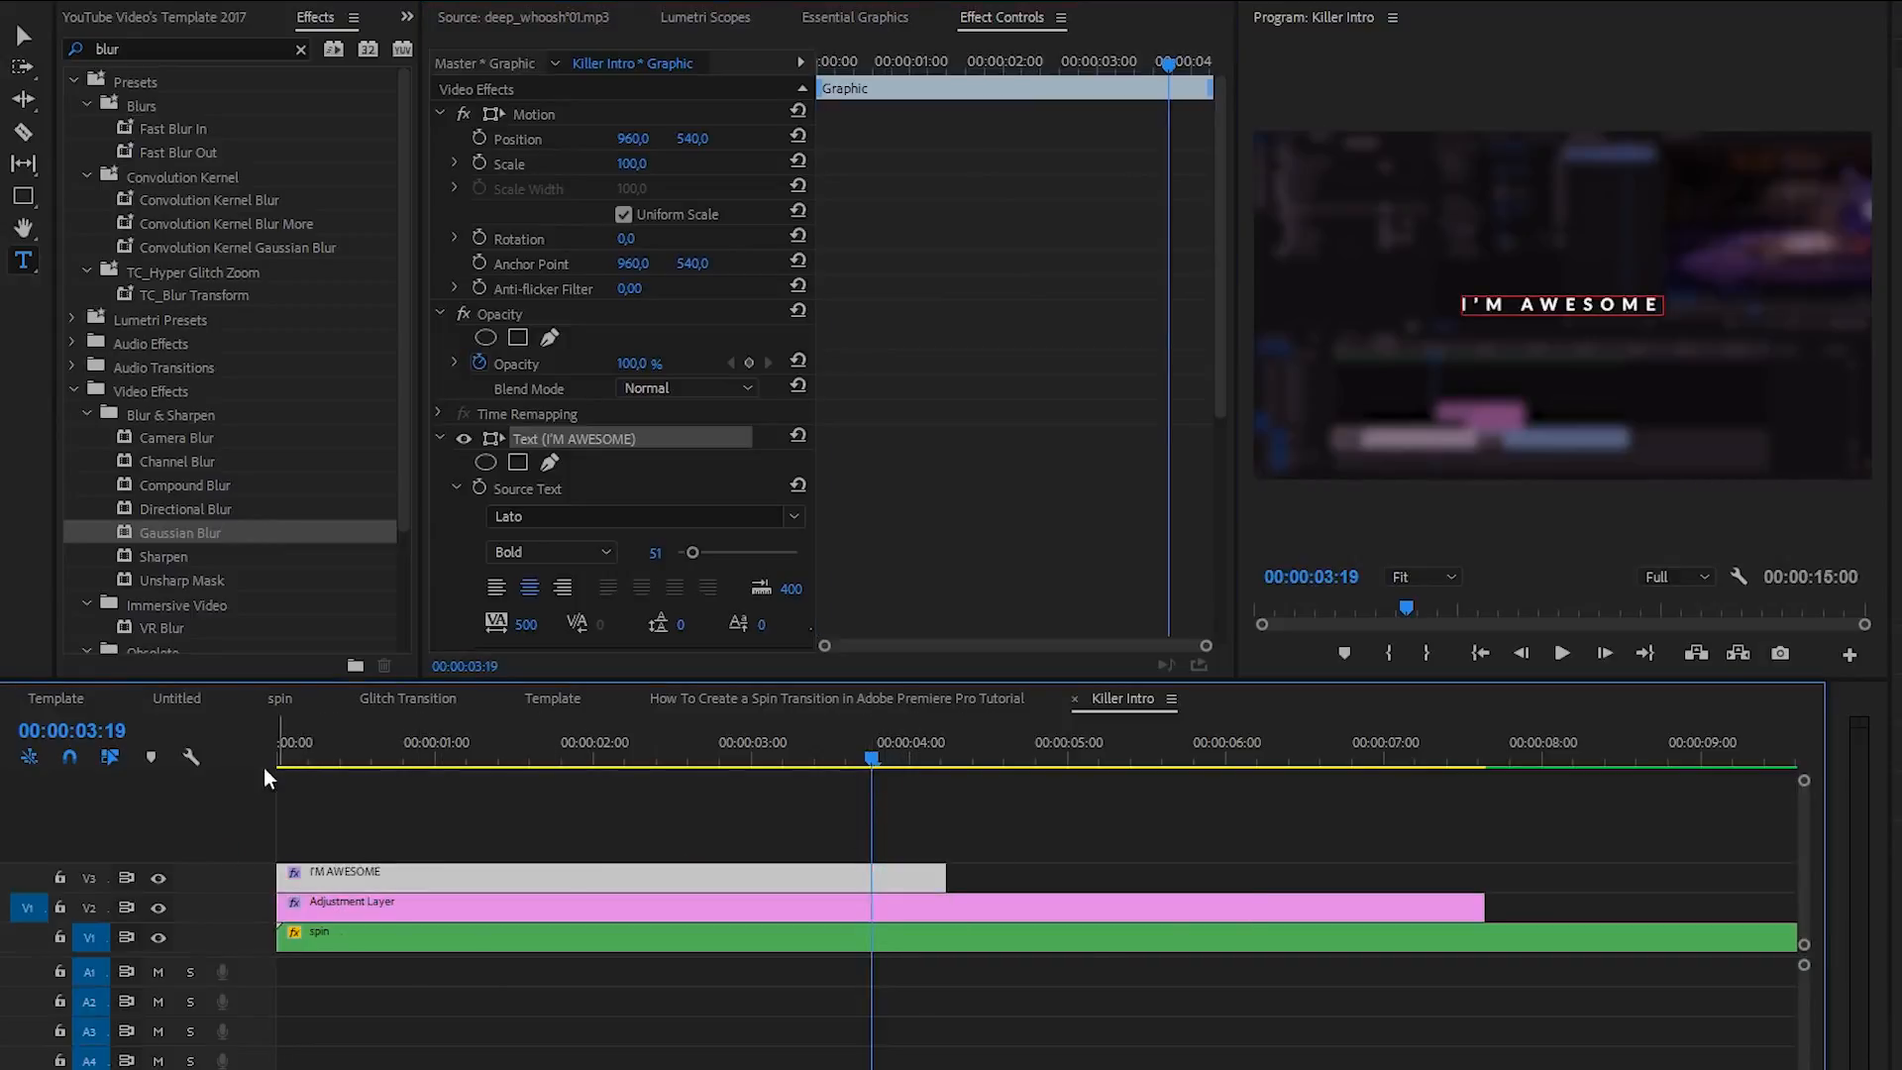
drag(944, 872, 1379, 864)
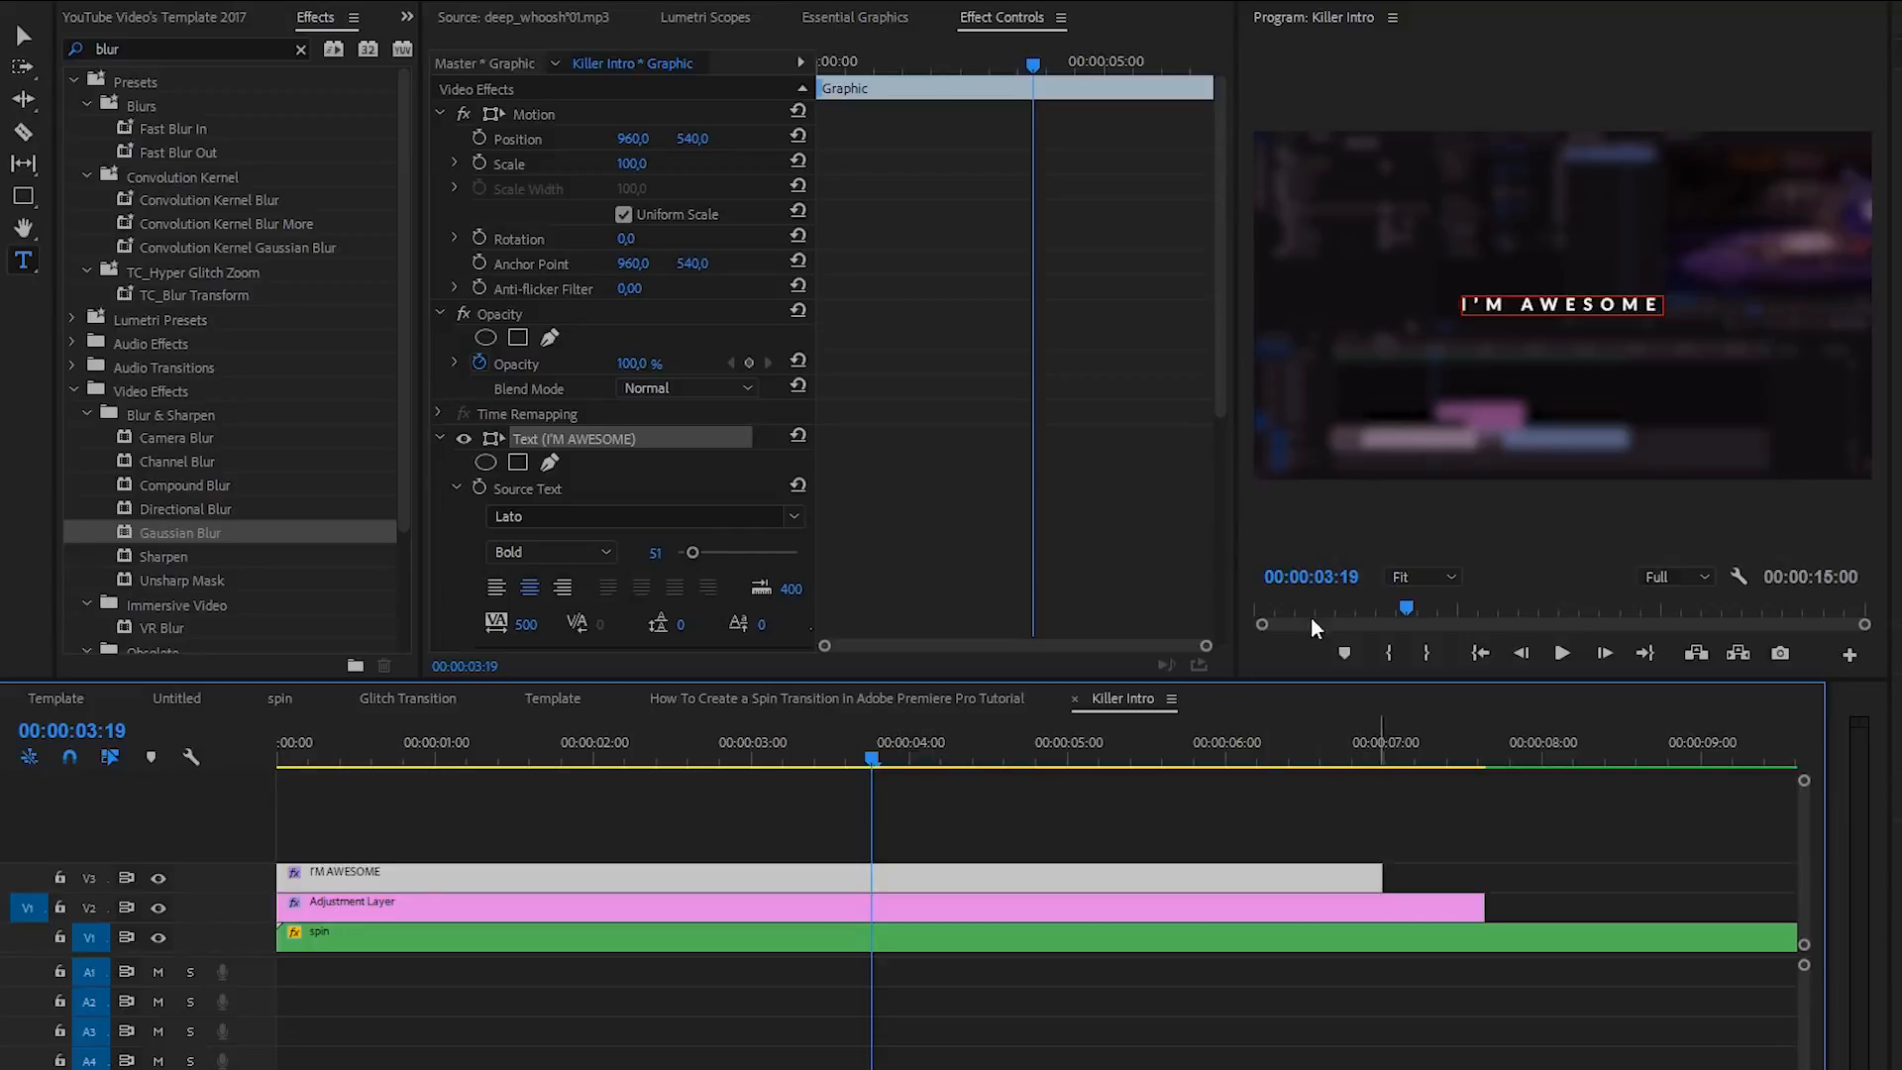
drag(693, 553, 698, 550)
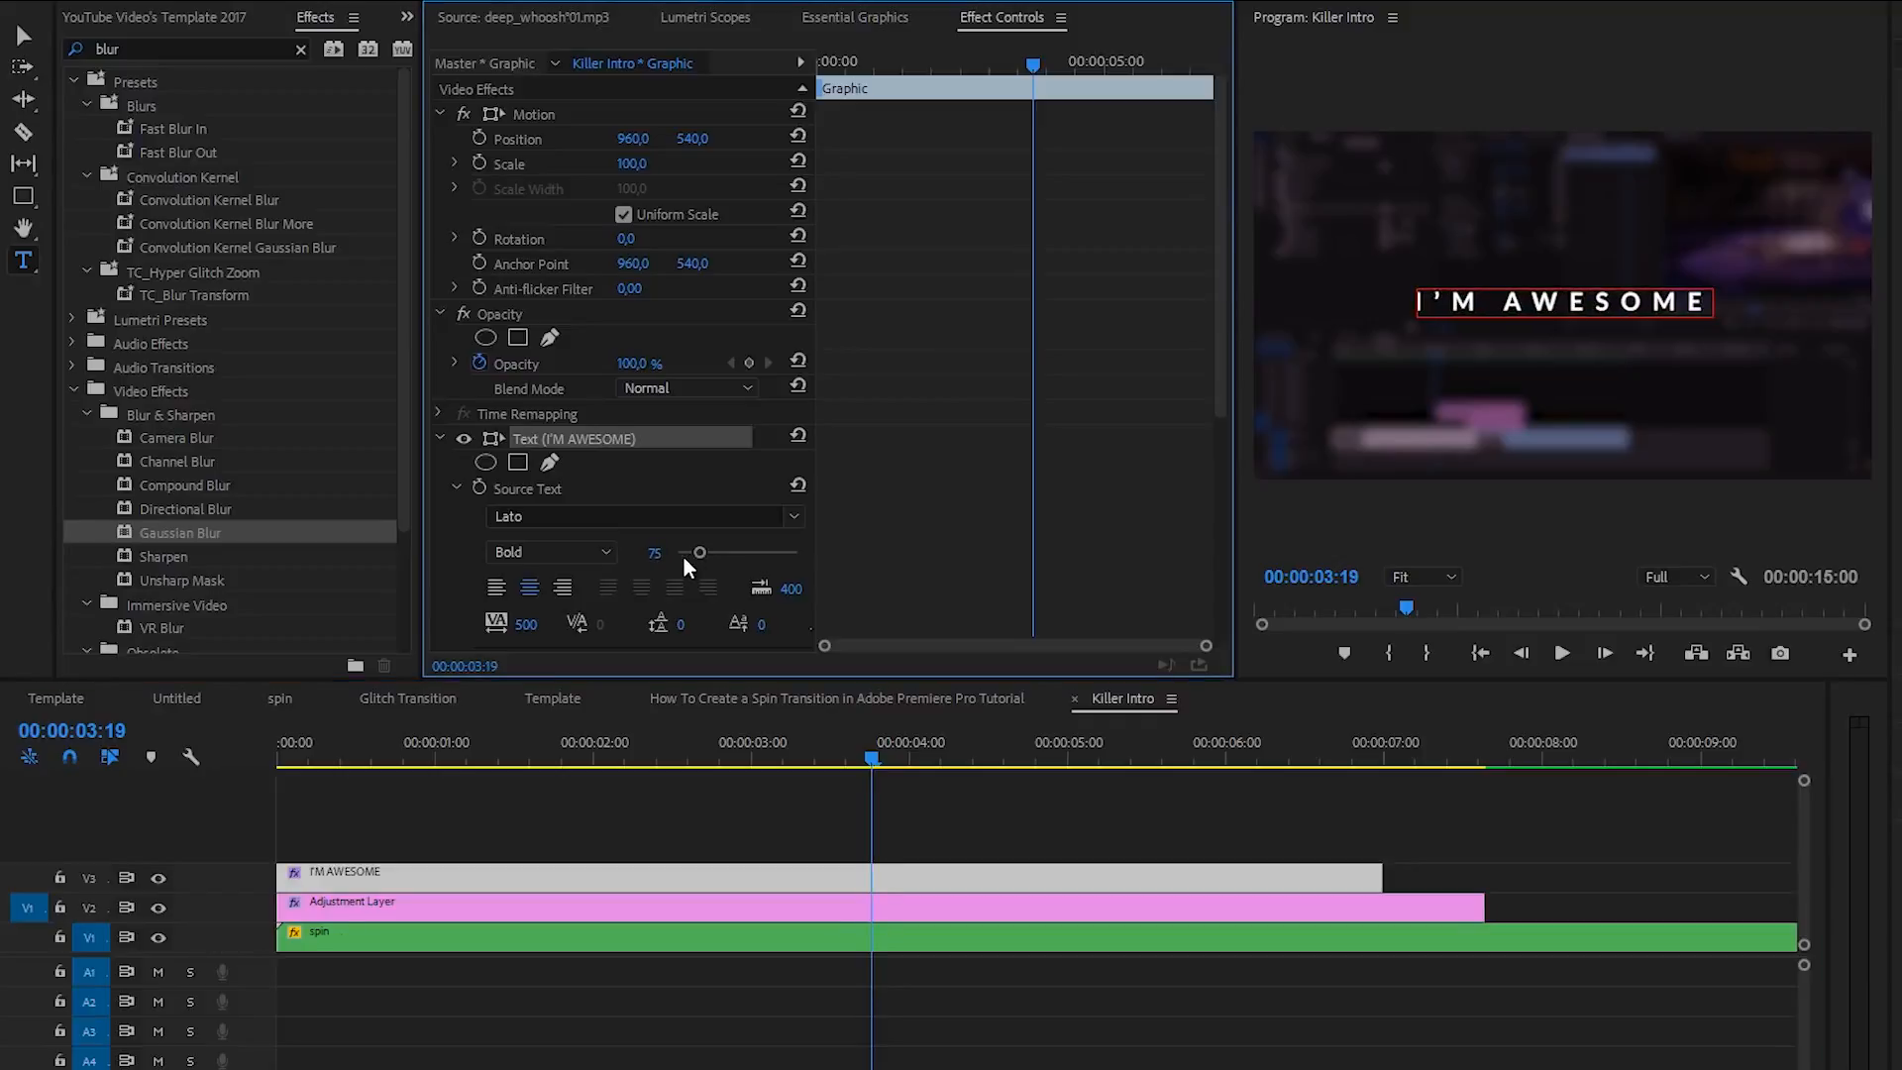
- Turn on Position keyframing for the title's Motion at 00:00:02:00 with the title in its centred position
drag(876, 49, 779, 115)
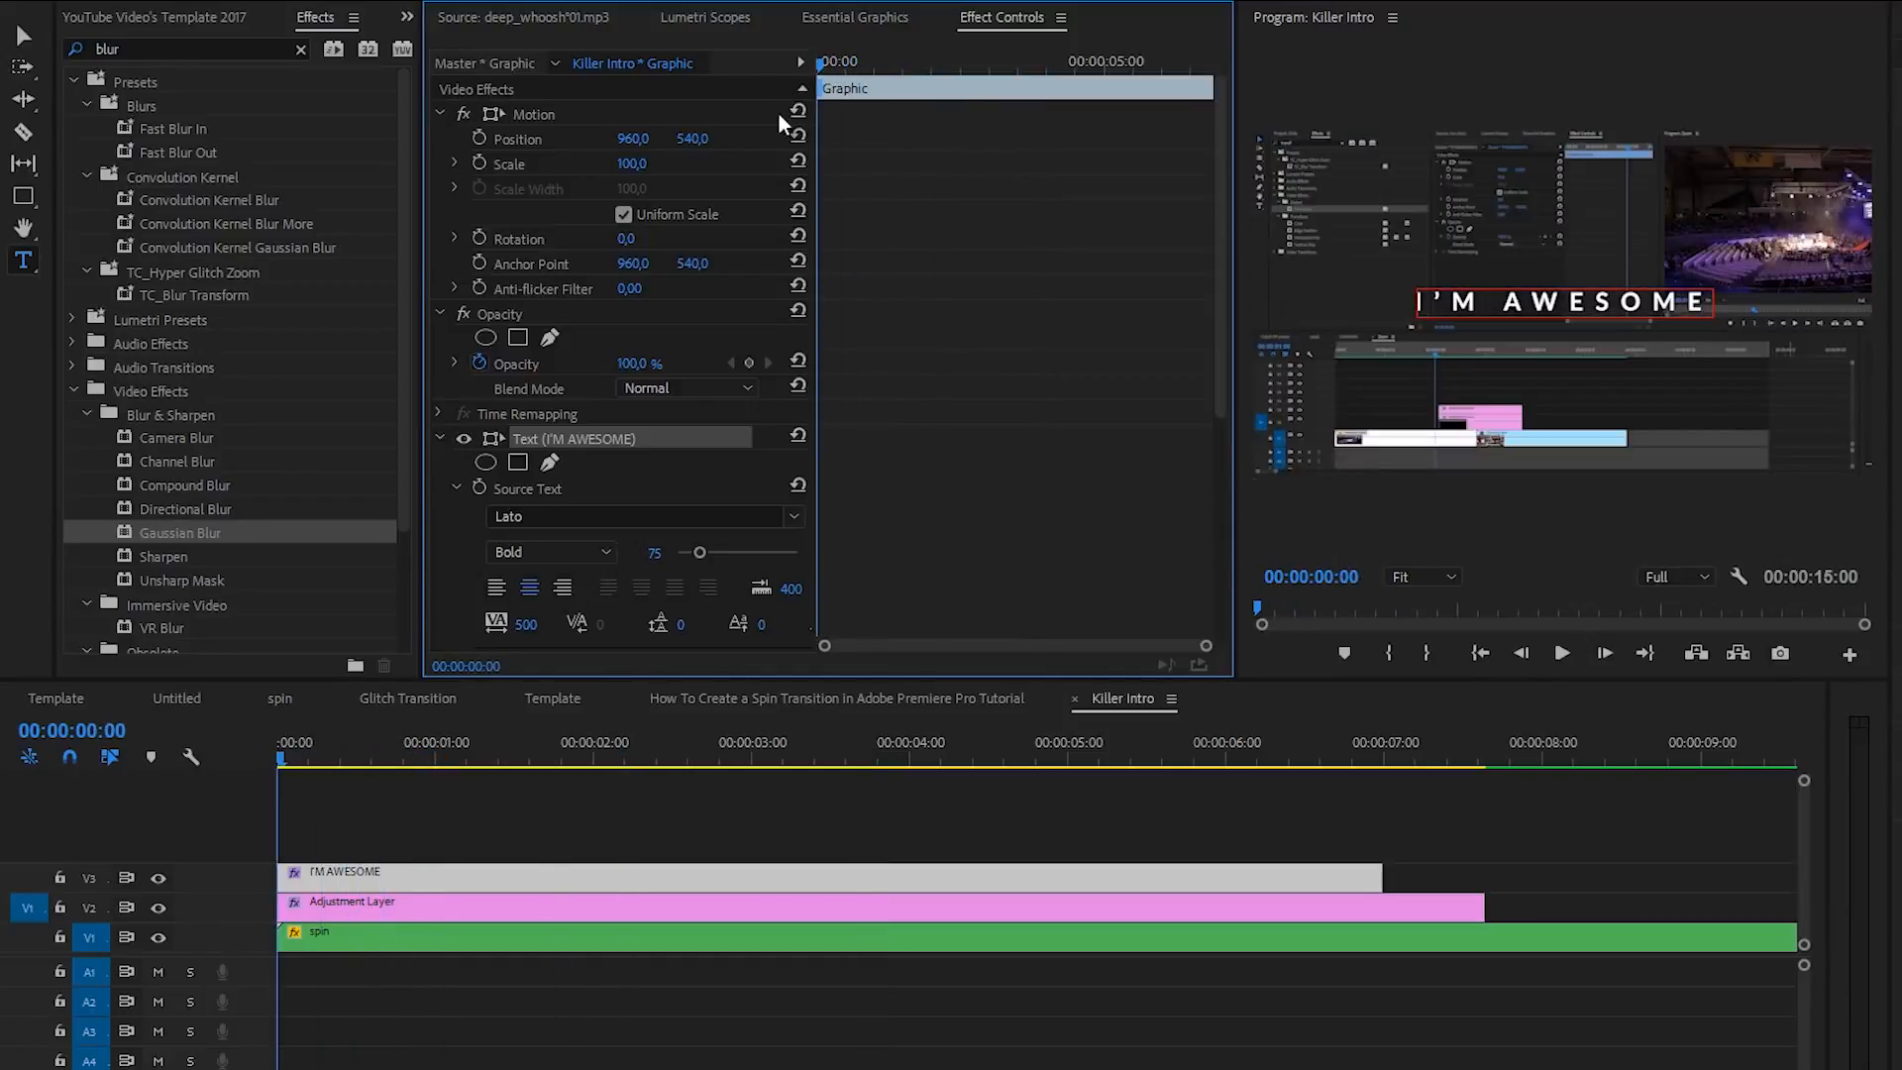
click(595, 760)
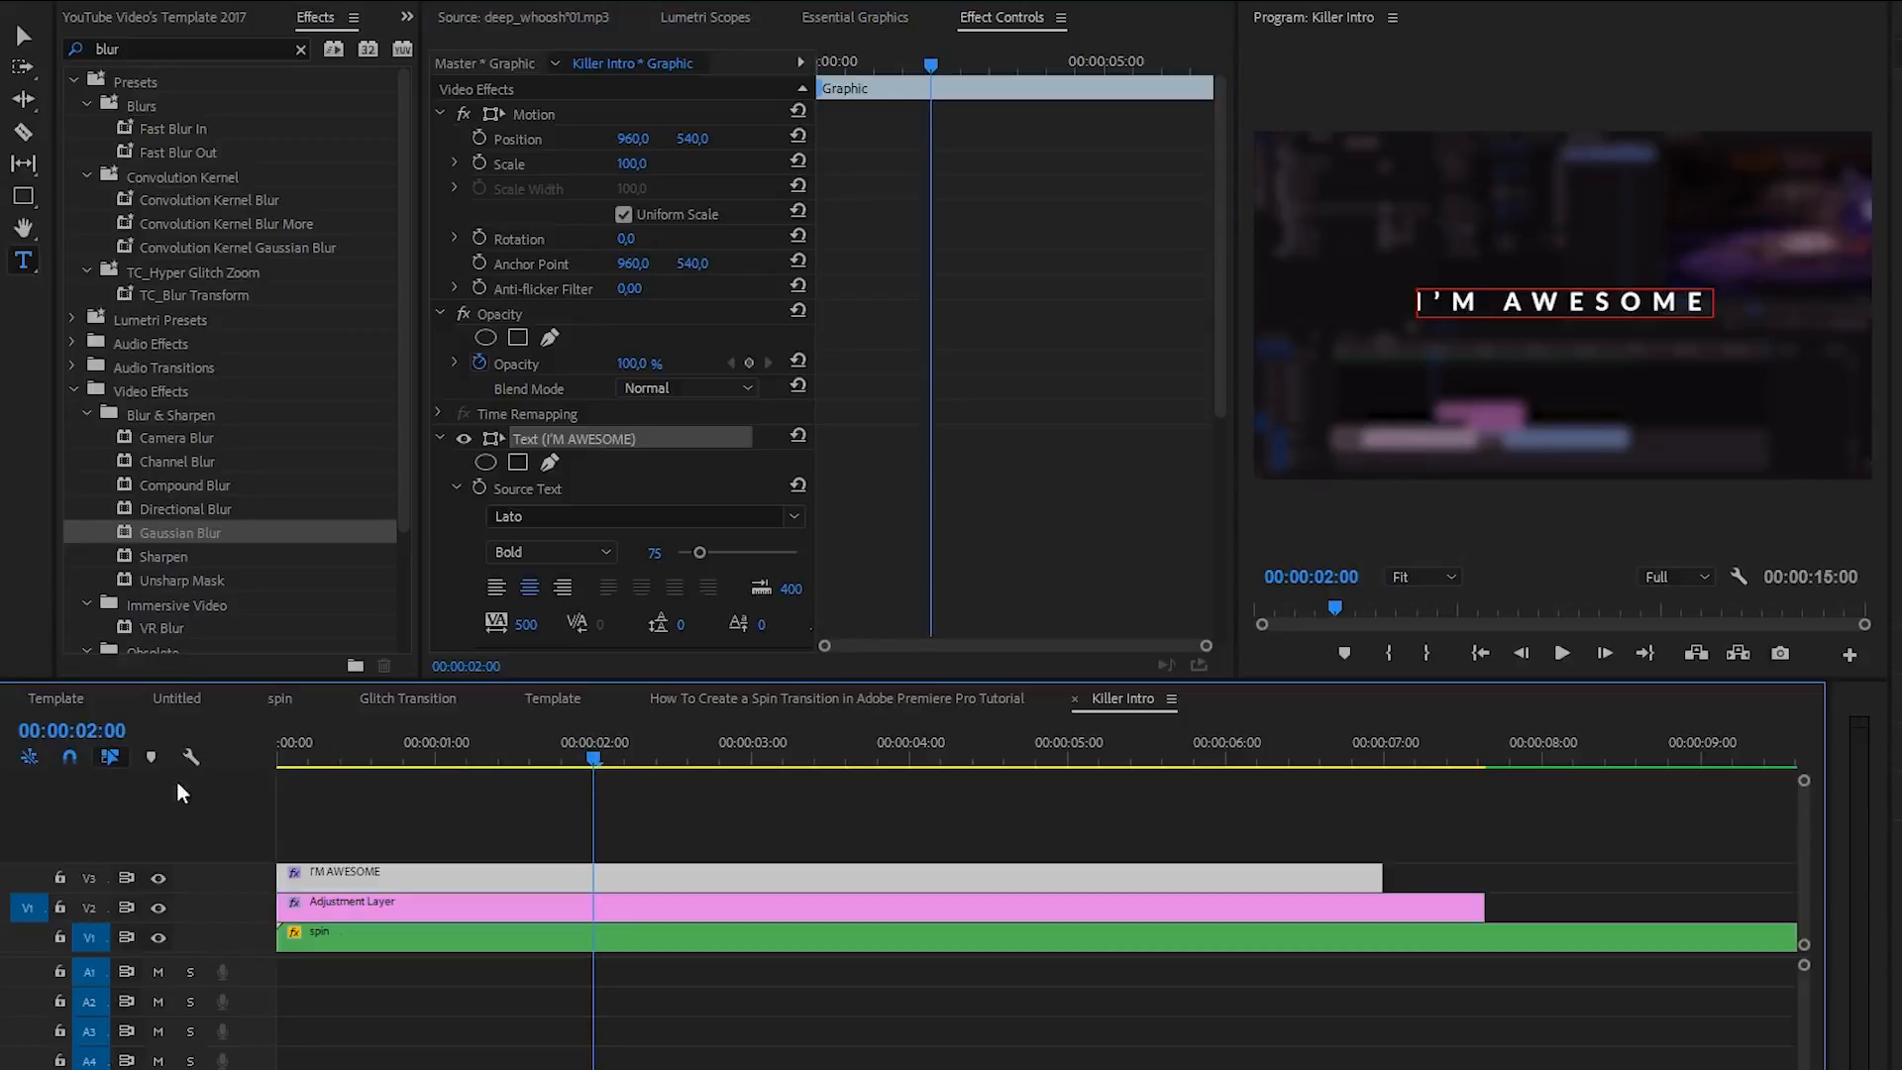
click(479, 139)
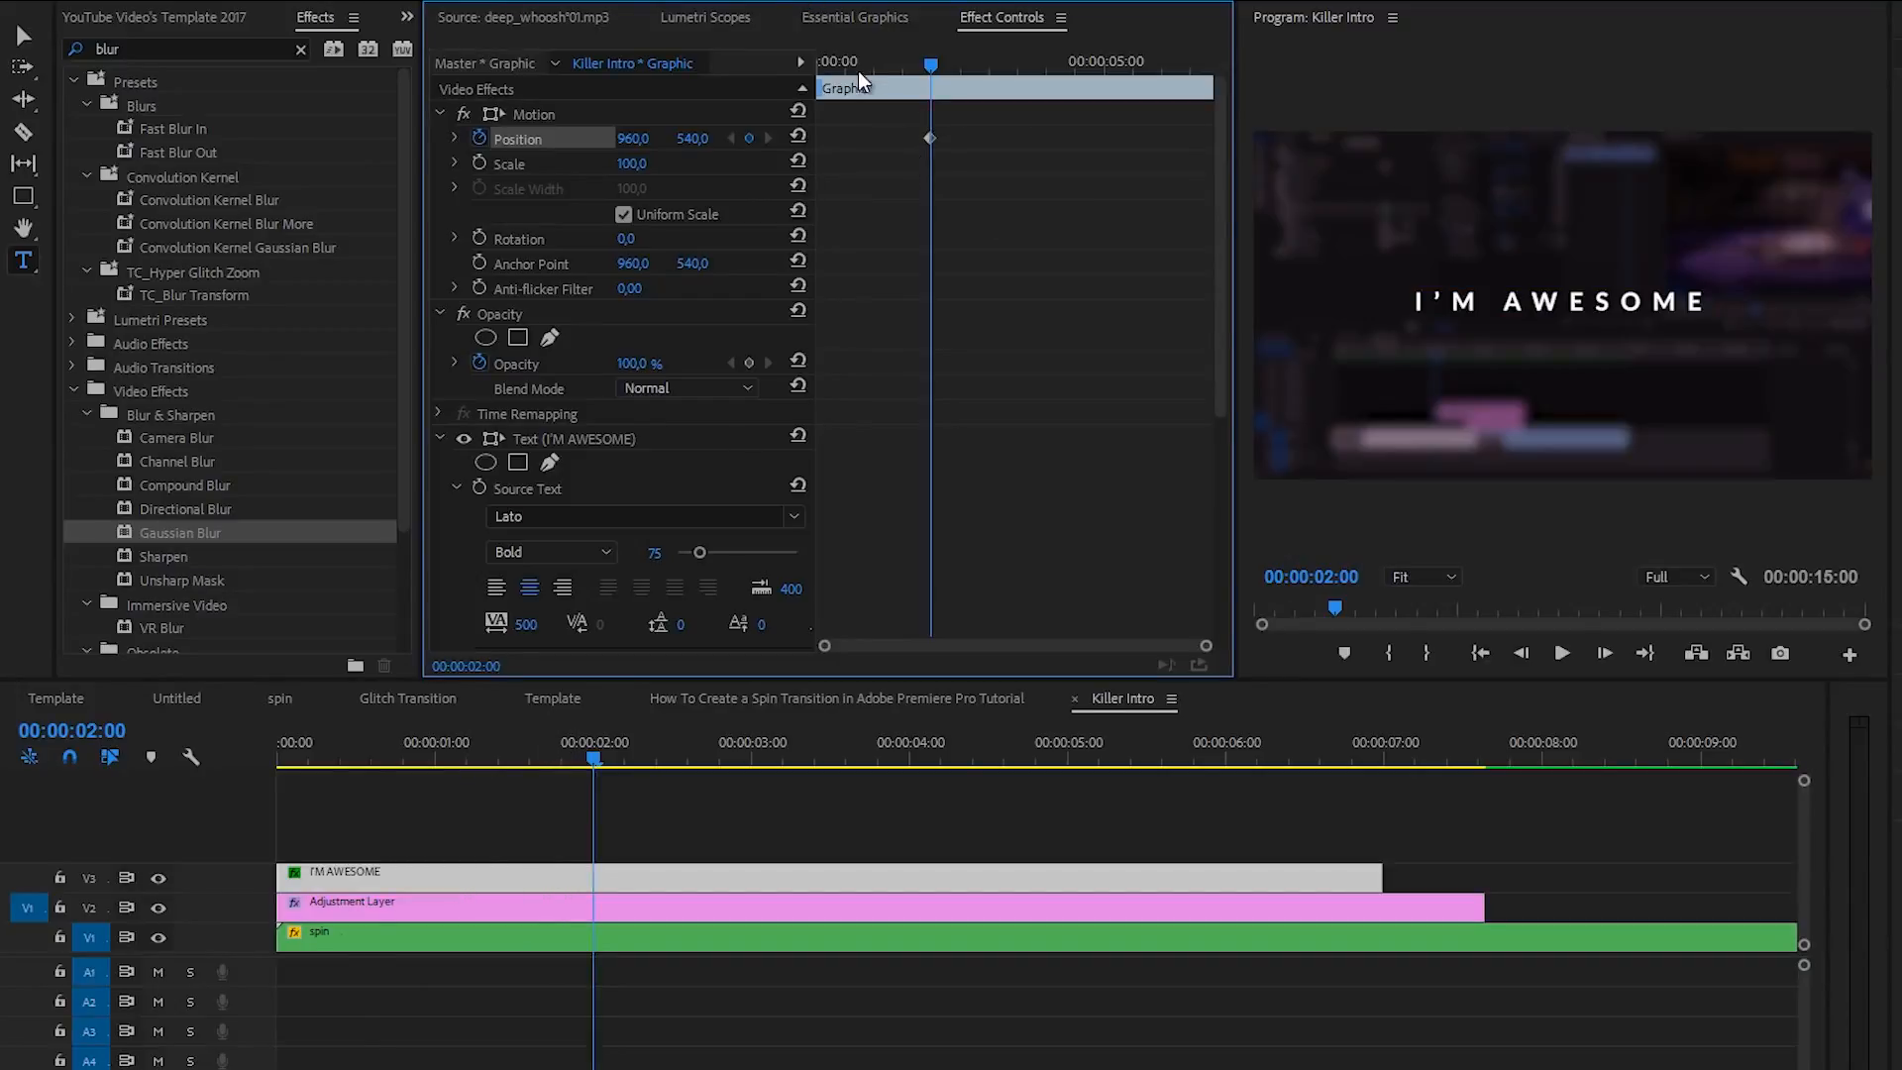
- Keyframe the title's vertical position at 1172 at 00:00:00:00, below the frame, and play back the rise
drag(858, 68, 809, 77)
drag(697, 143, 1100, 161)
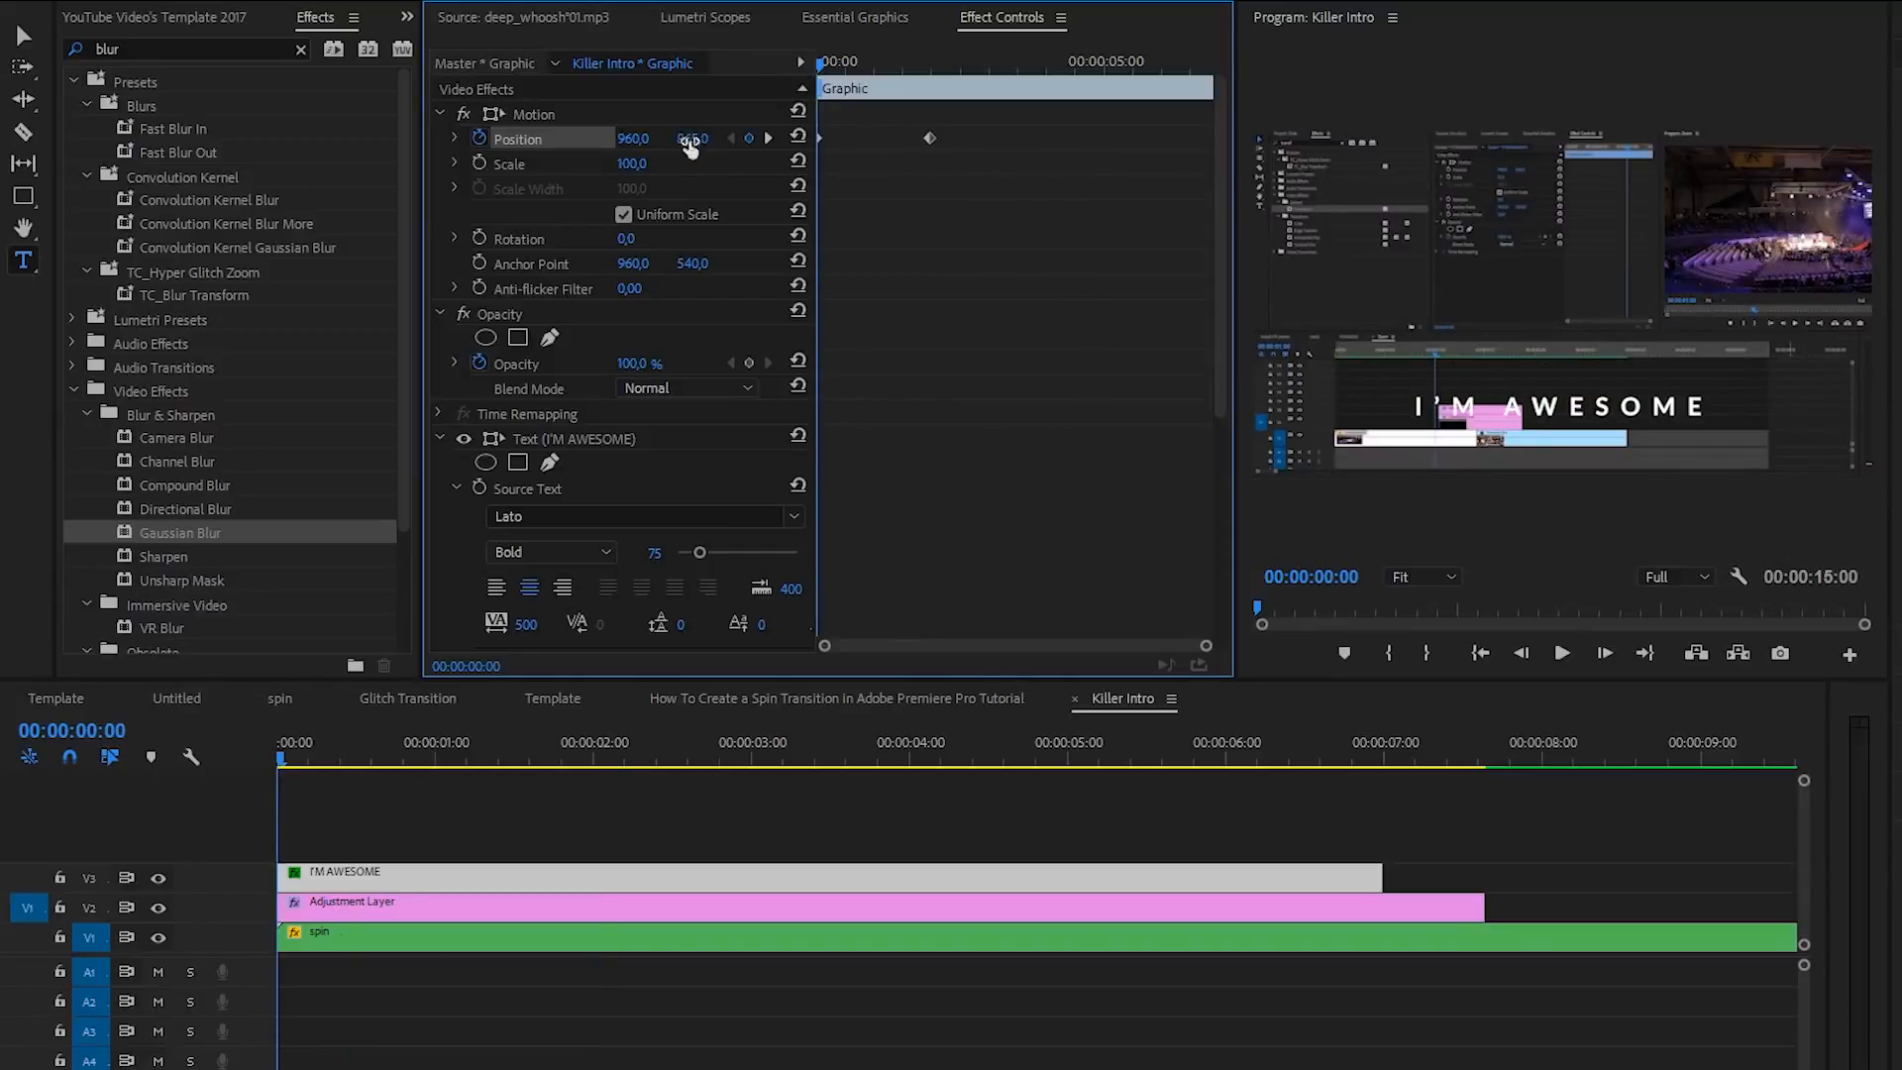
drag(693, 140, 1242, 169)
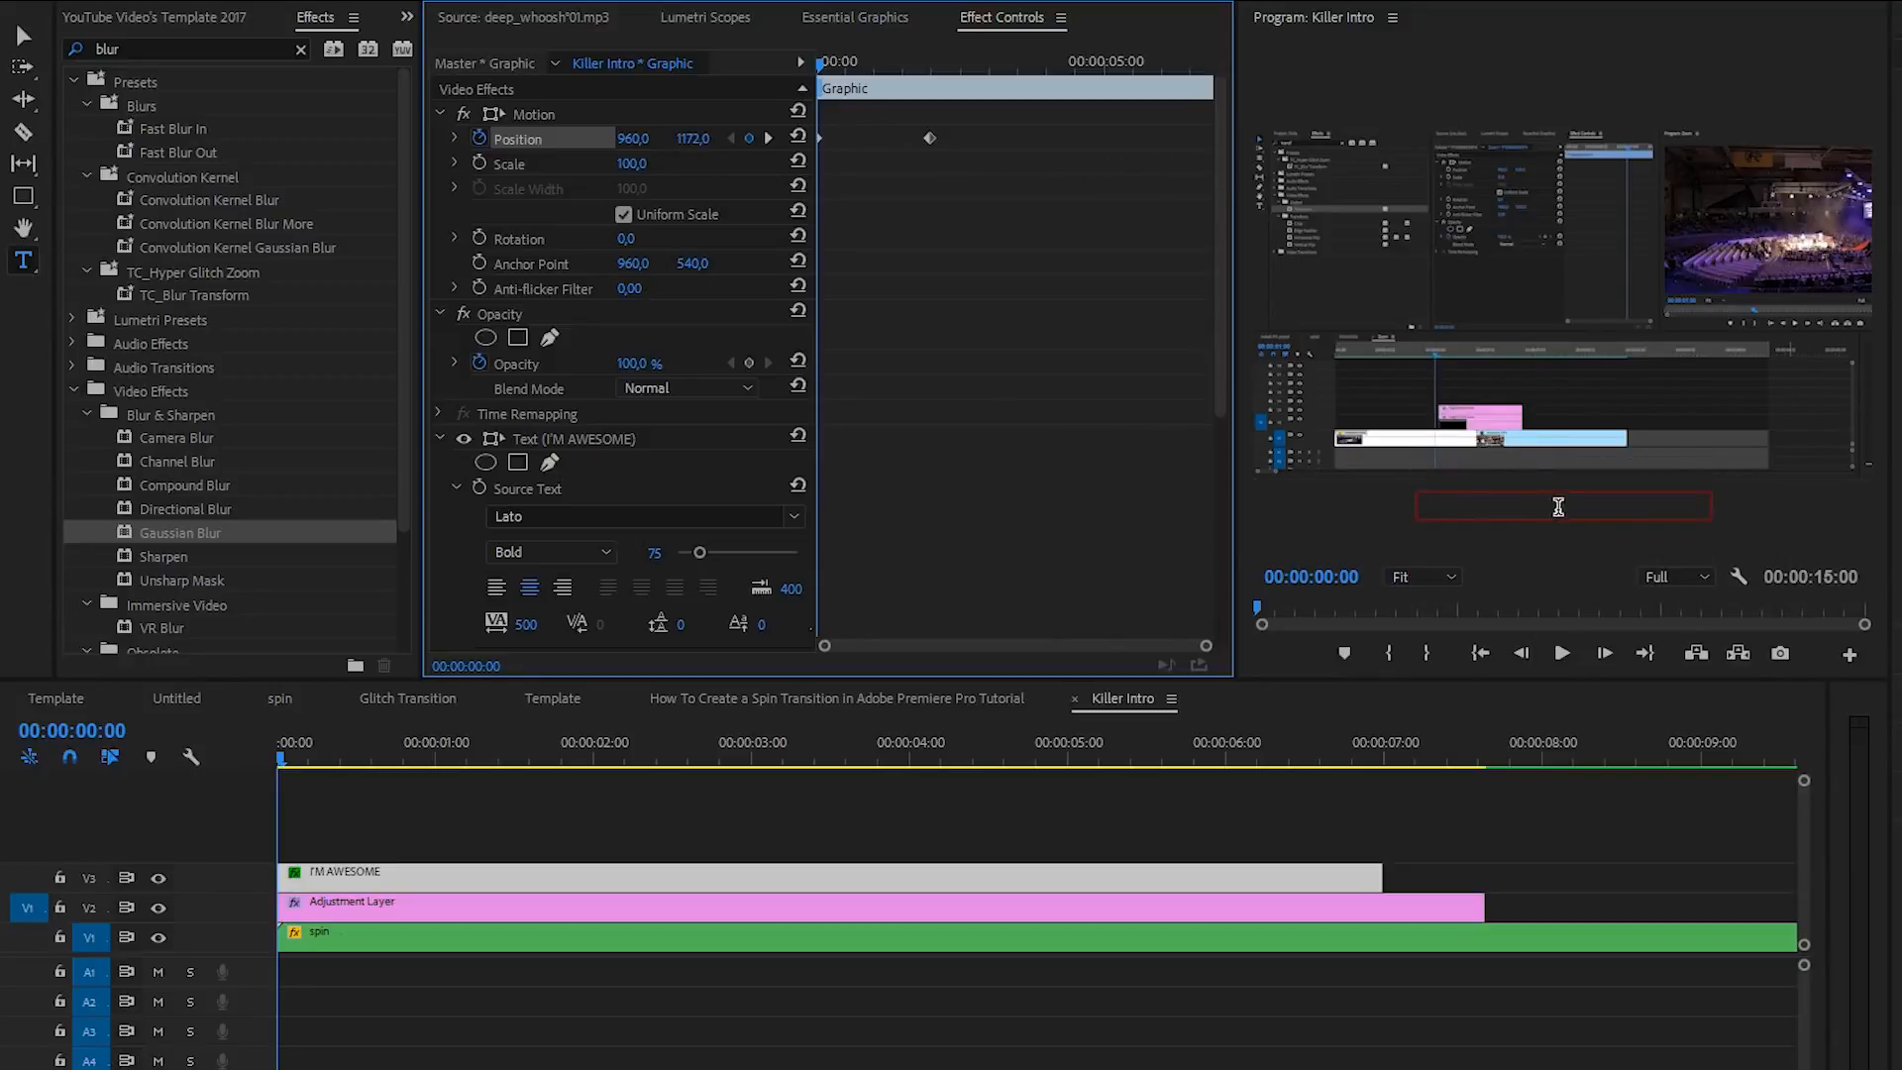
key(space)
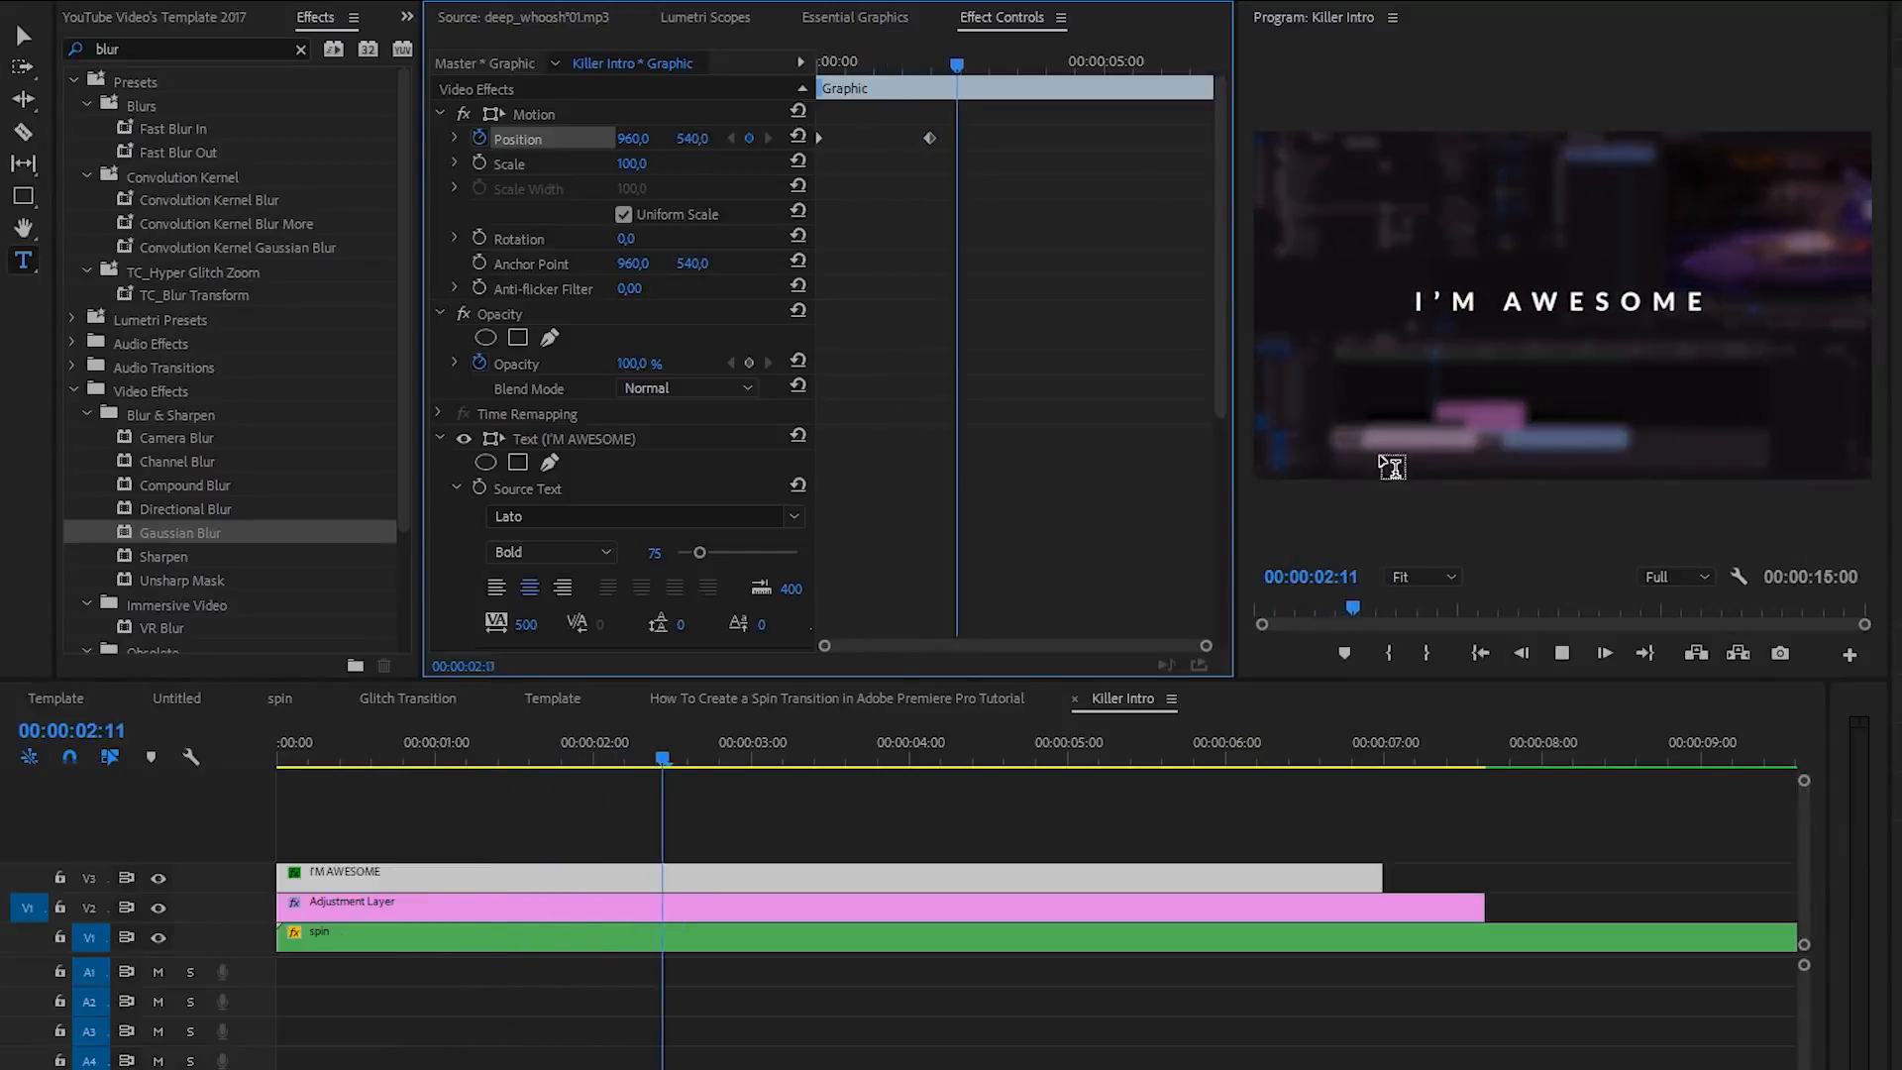
key(space)
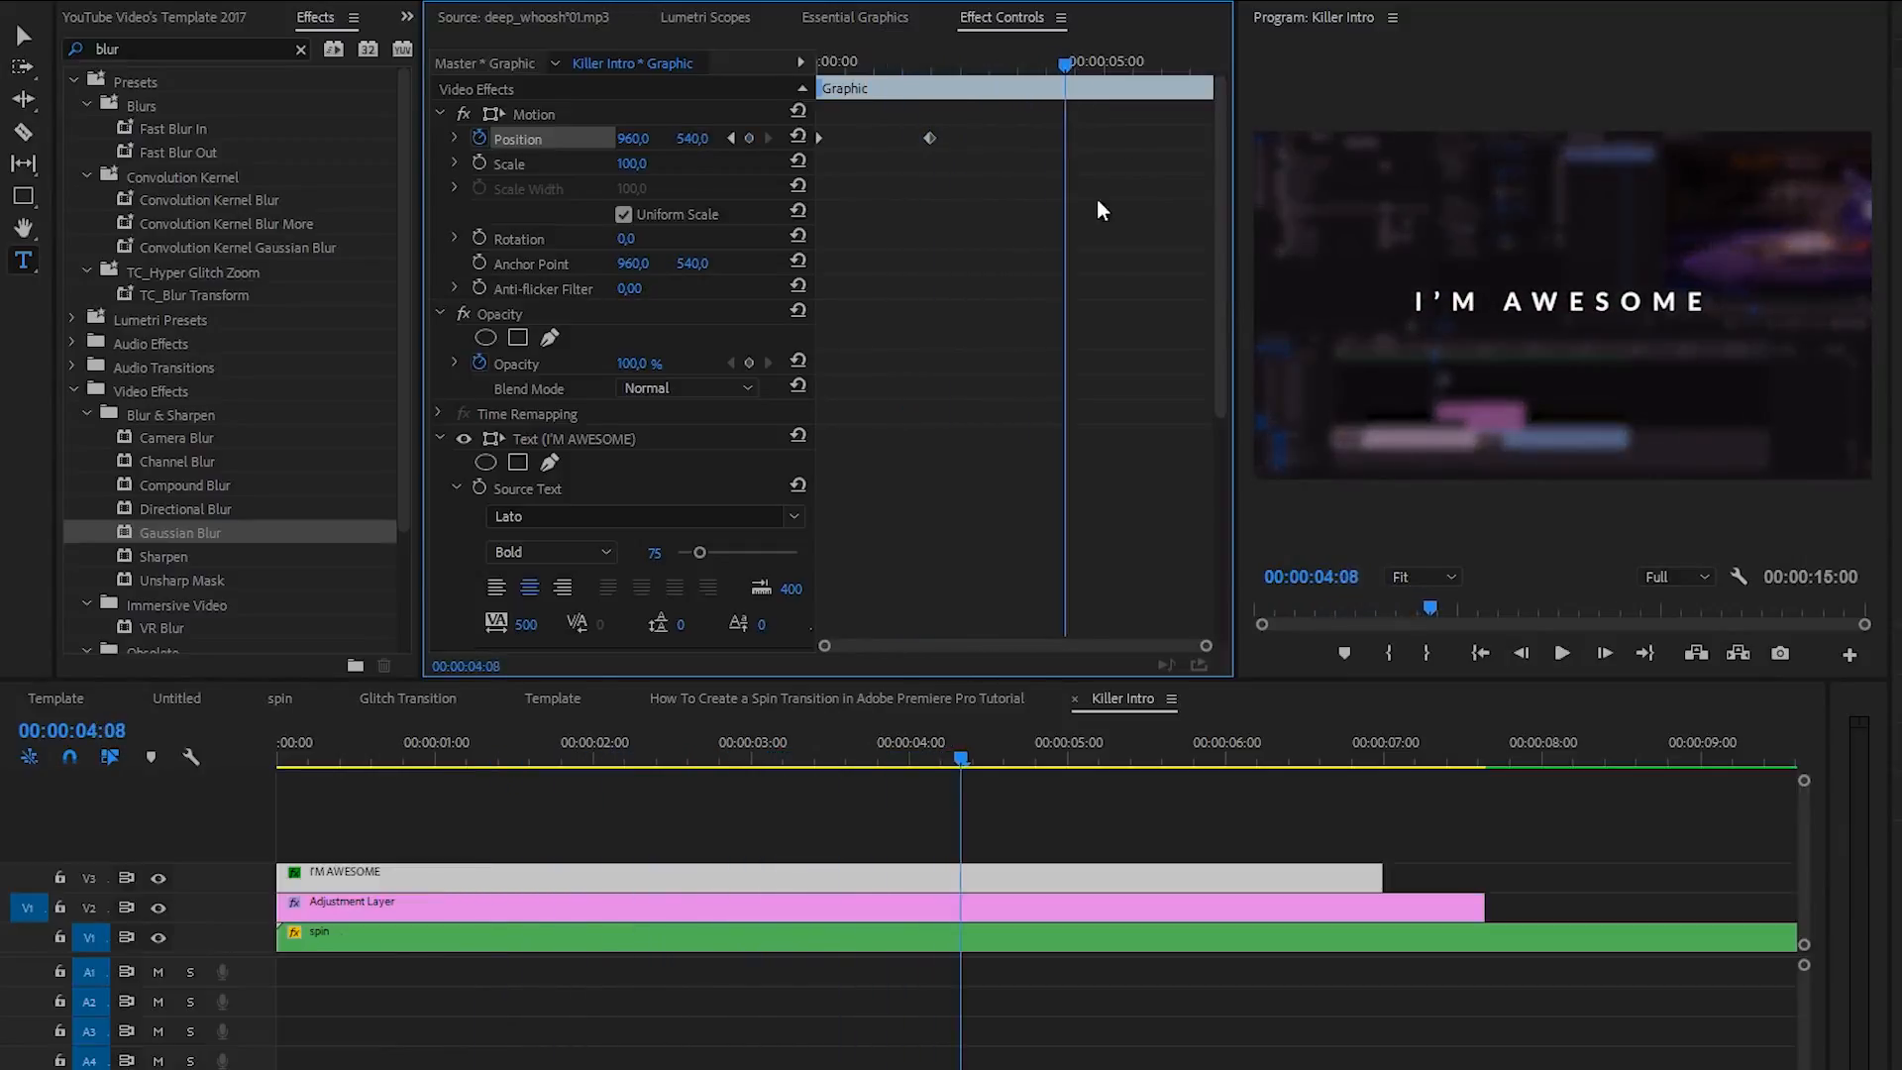
- Add a Position keyframe at 00:00:05:00 that holds the title in its centred position
drag(1072, 69, 1117, 75)
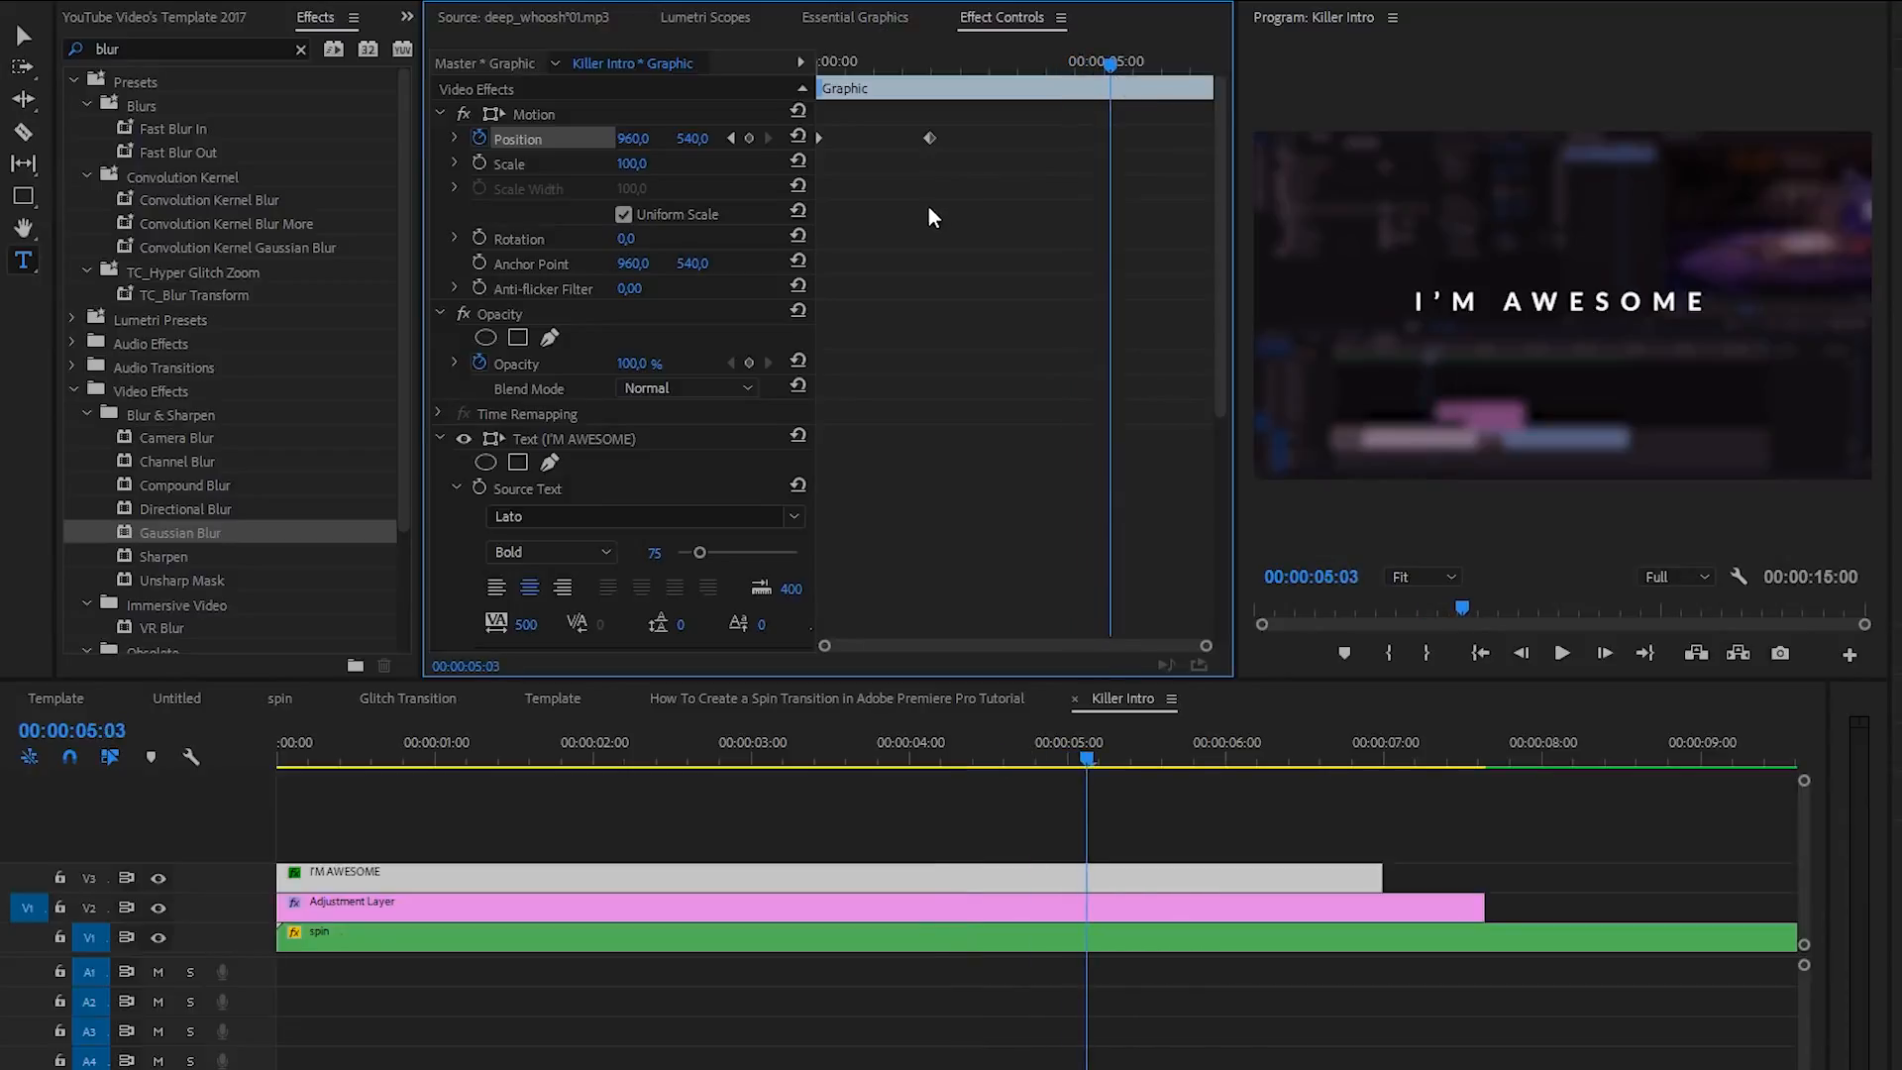
key(Left)
key(Left)
key(Left)
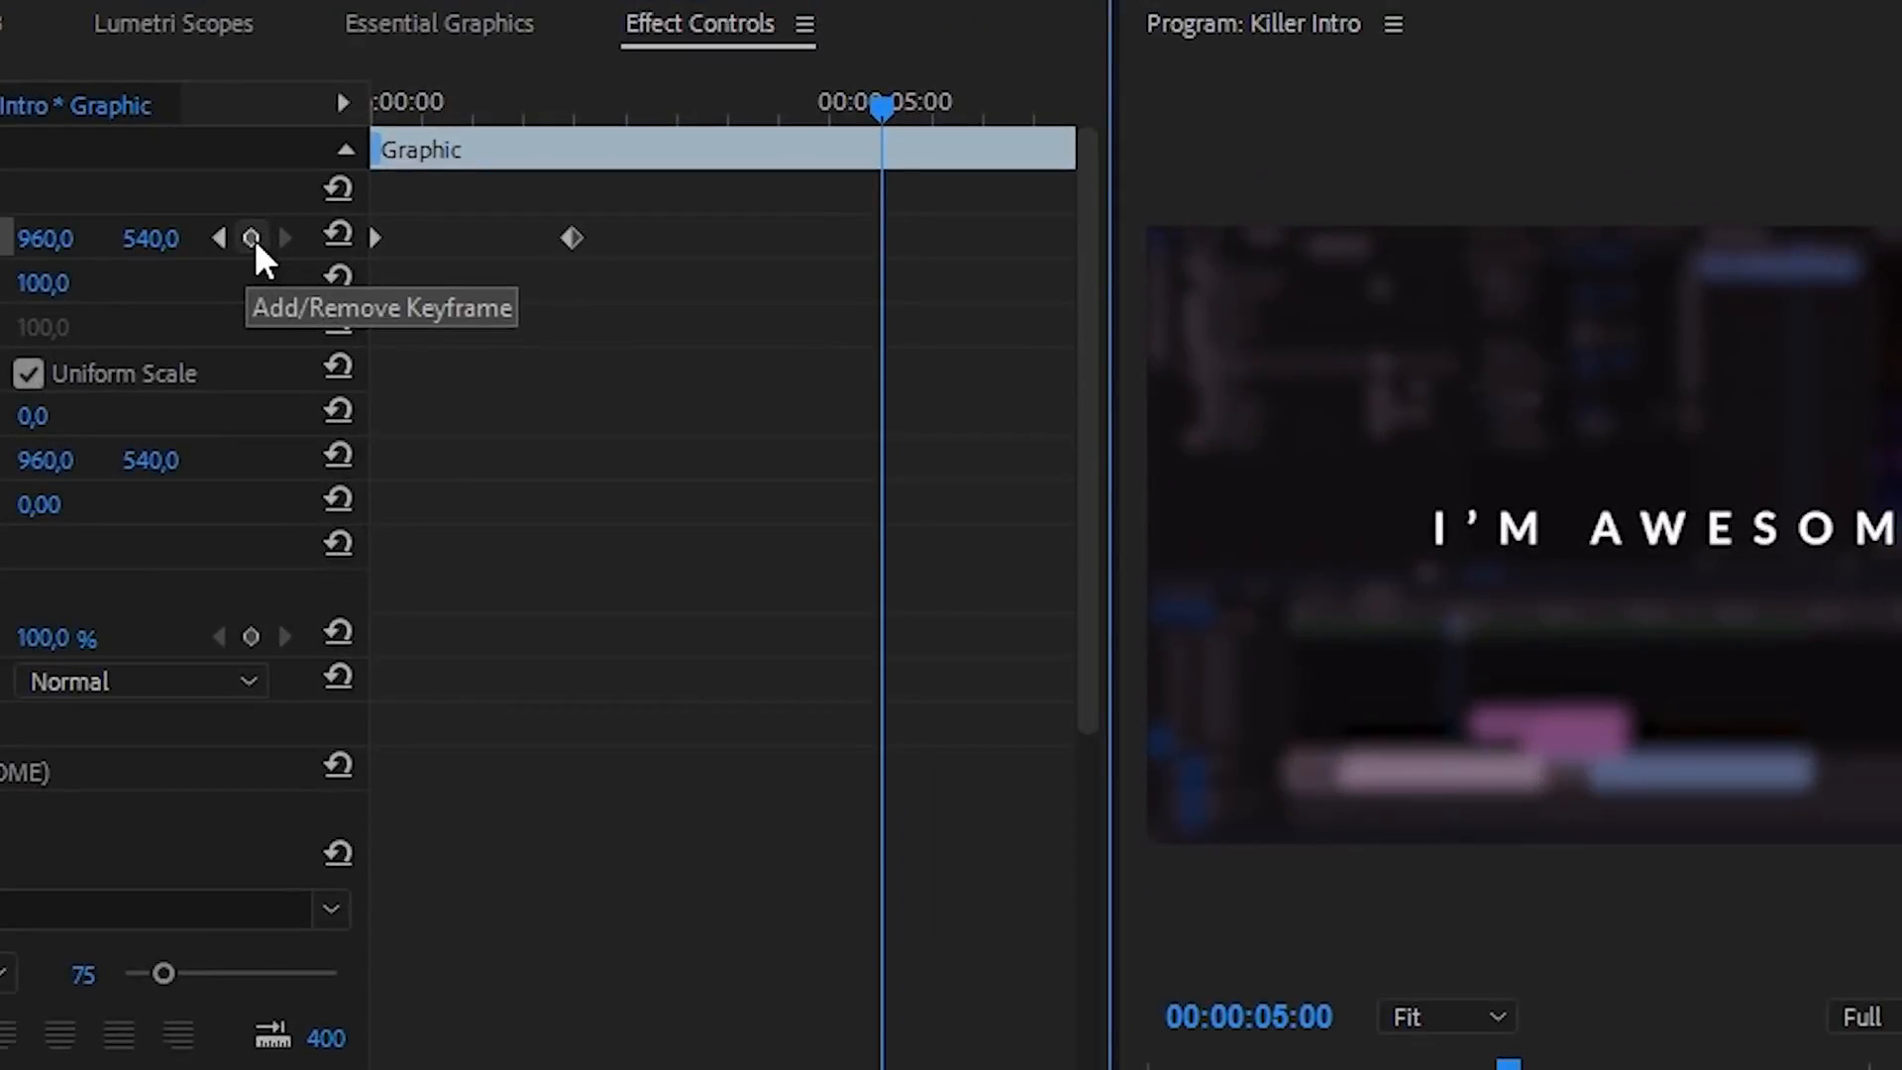
click(252, 239)
- Move the title vertically out of the frame at the clip's end, 00:00:06:22, and preview the animation
drag(875, 107, 1080, 127)
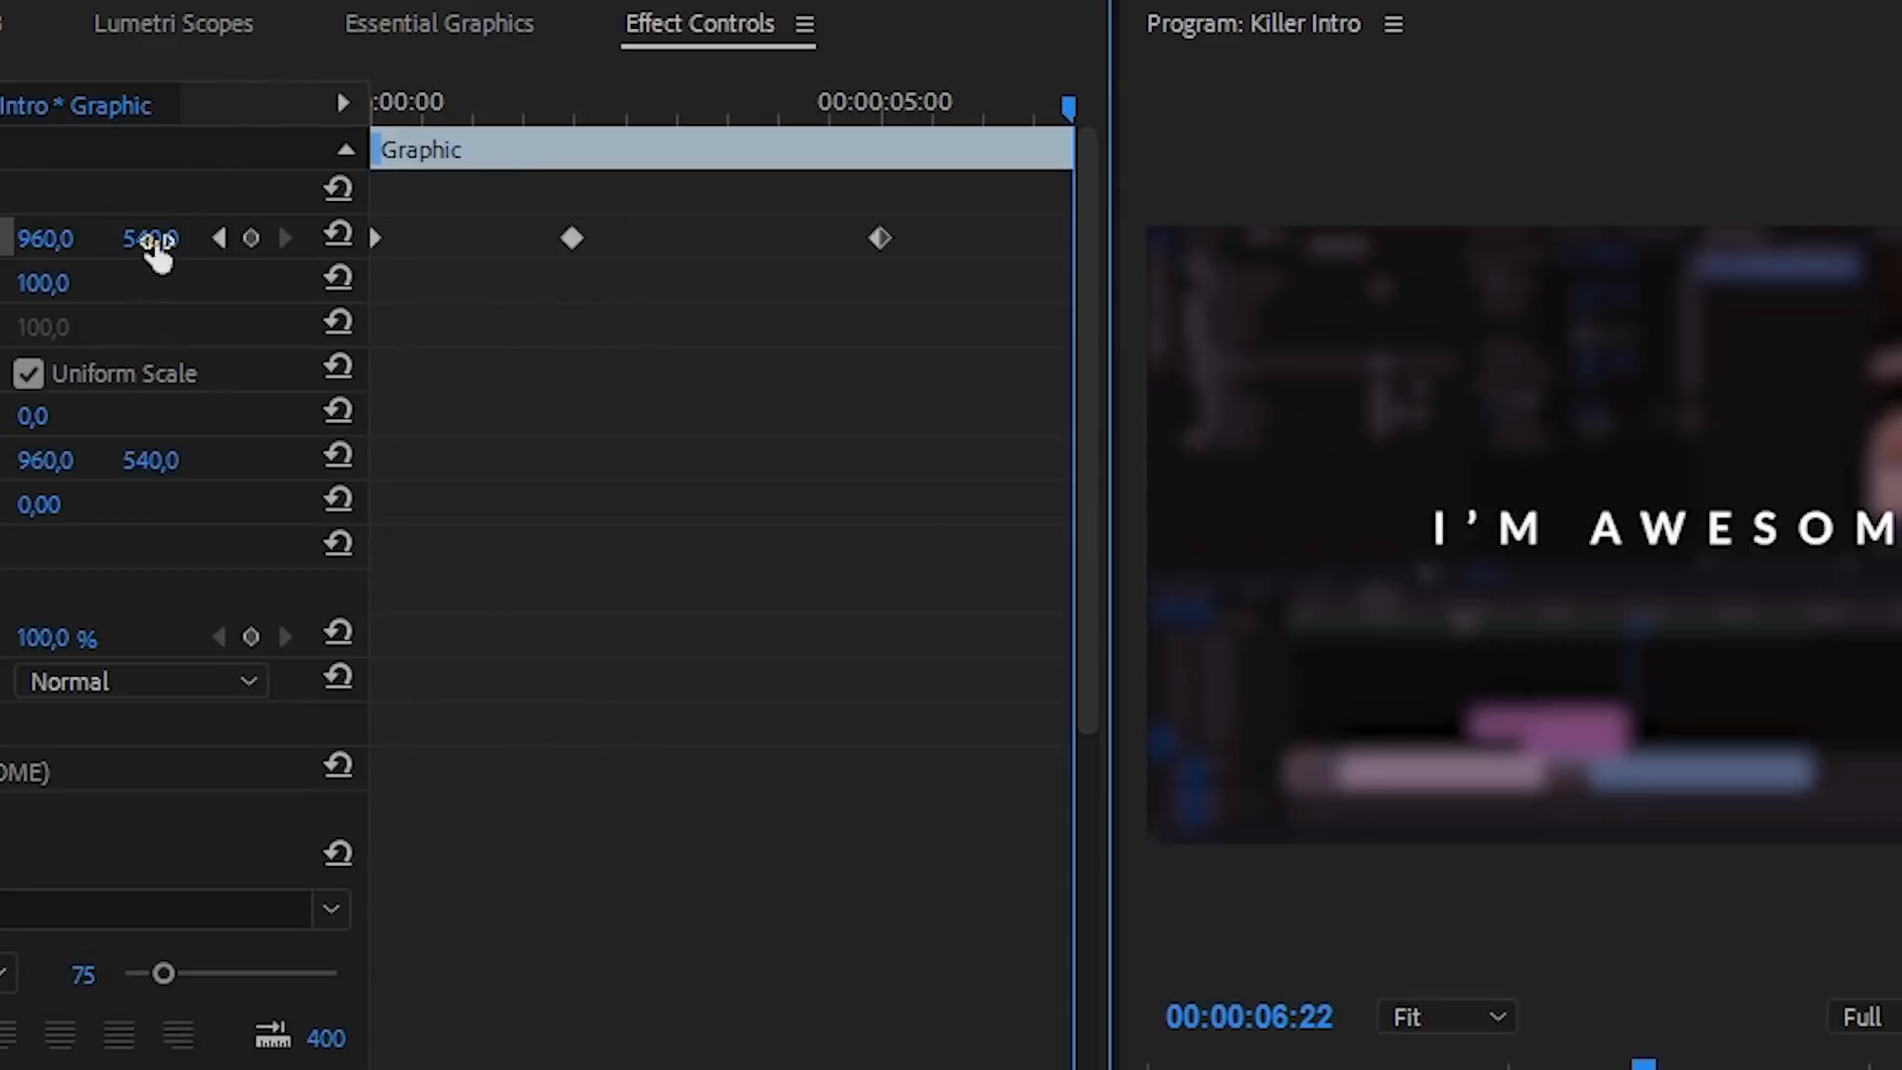
drag(157, 253, 56, 260)
key(space)
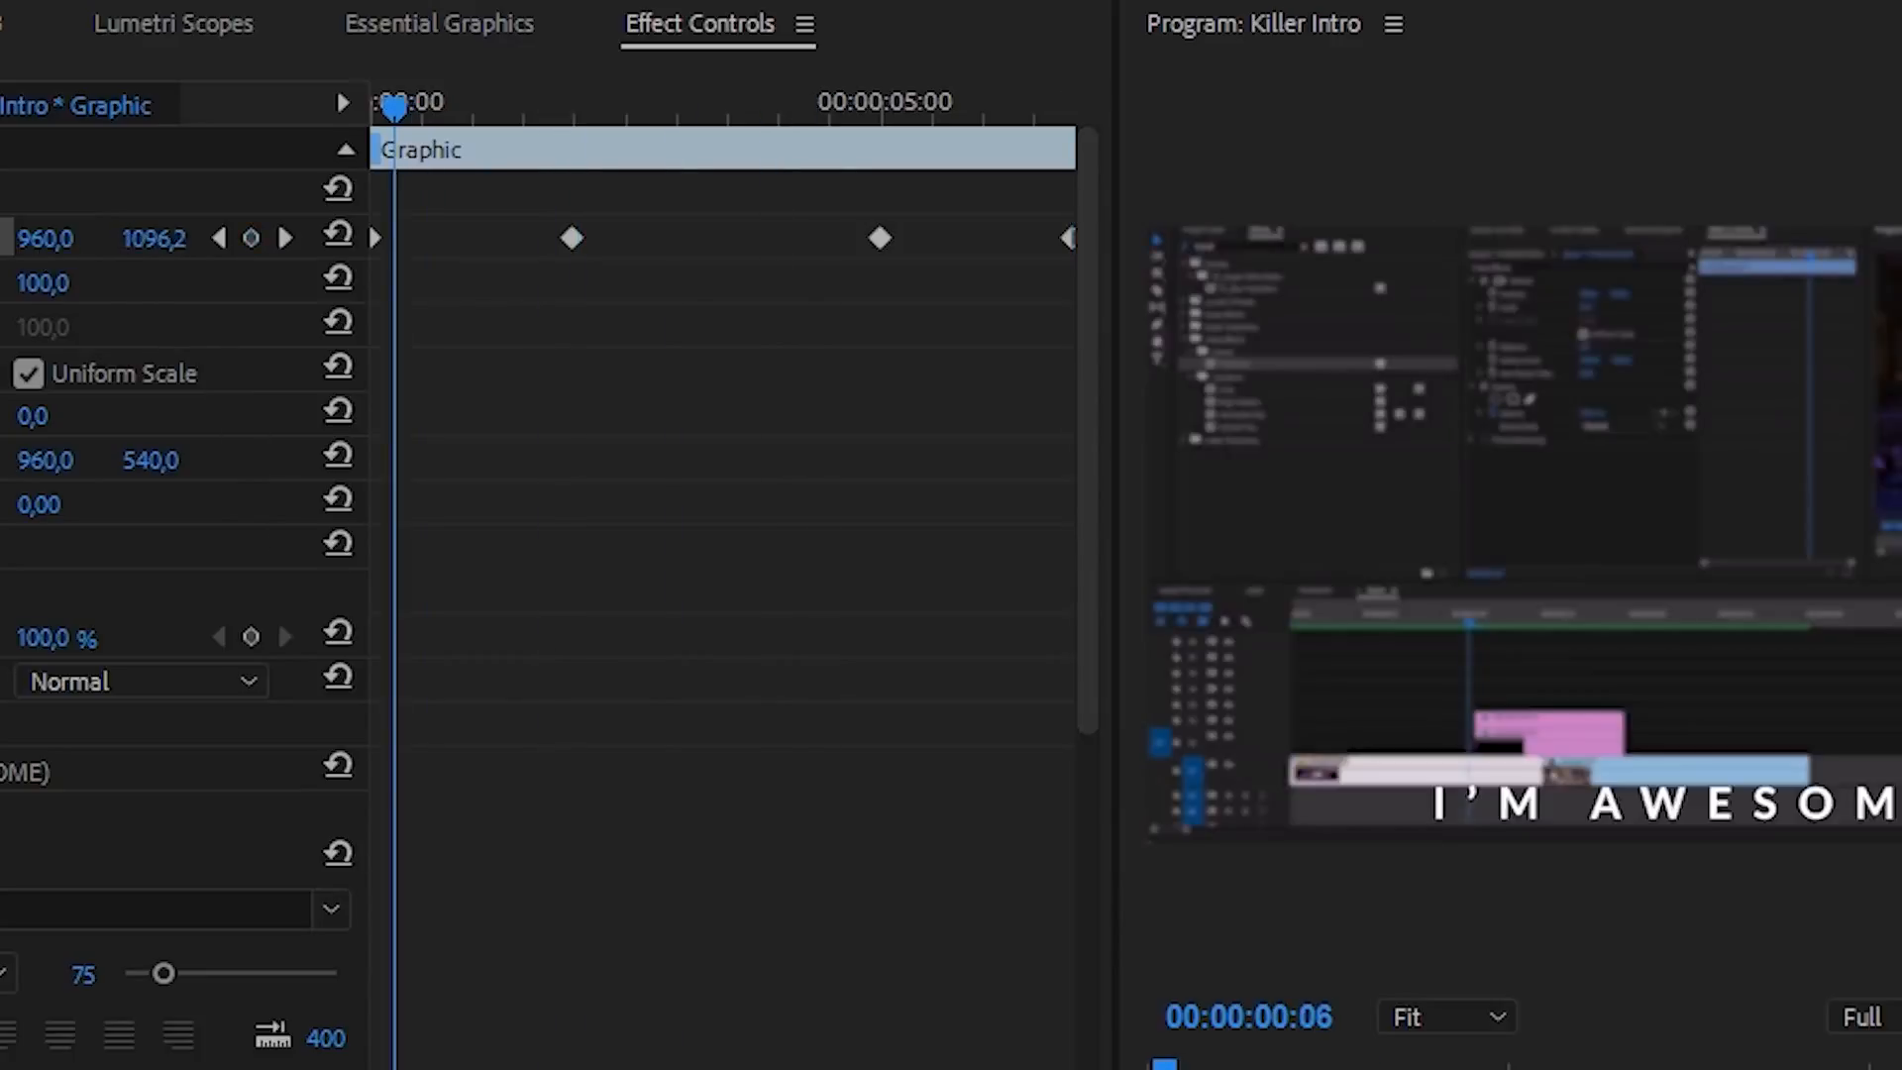
drag(857, 107, 800, 107)
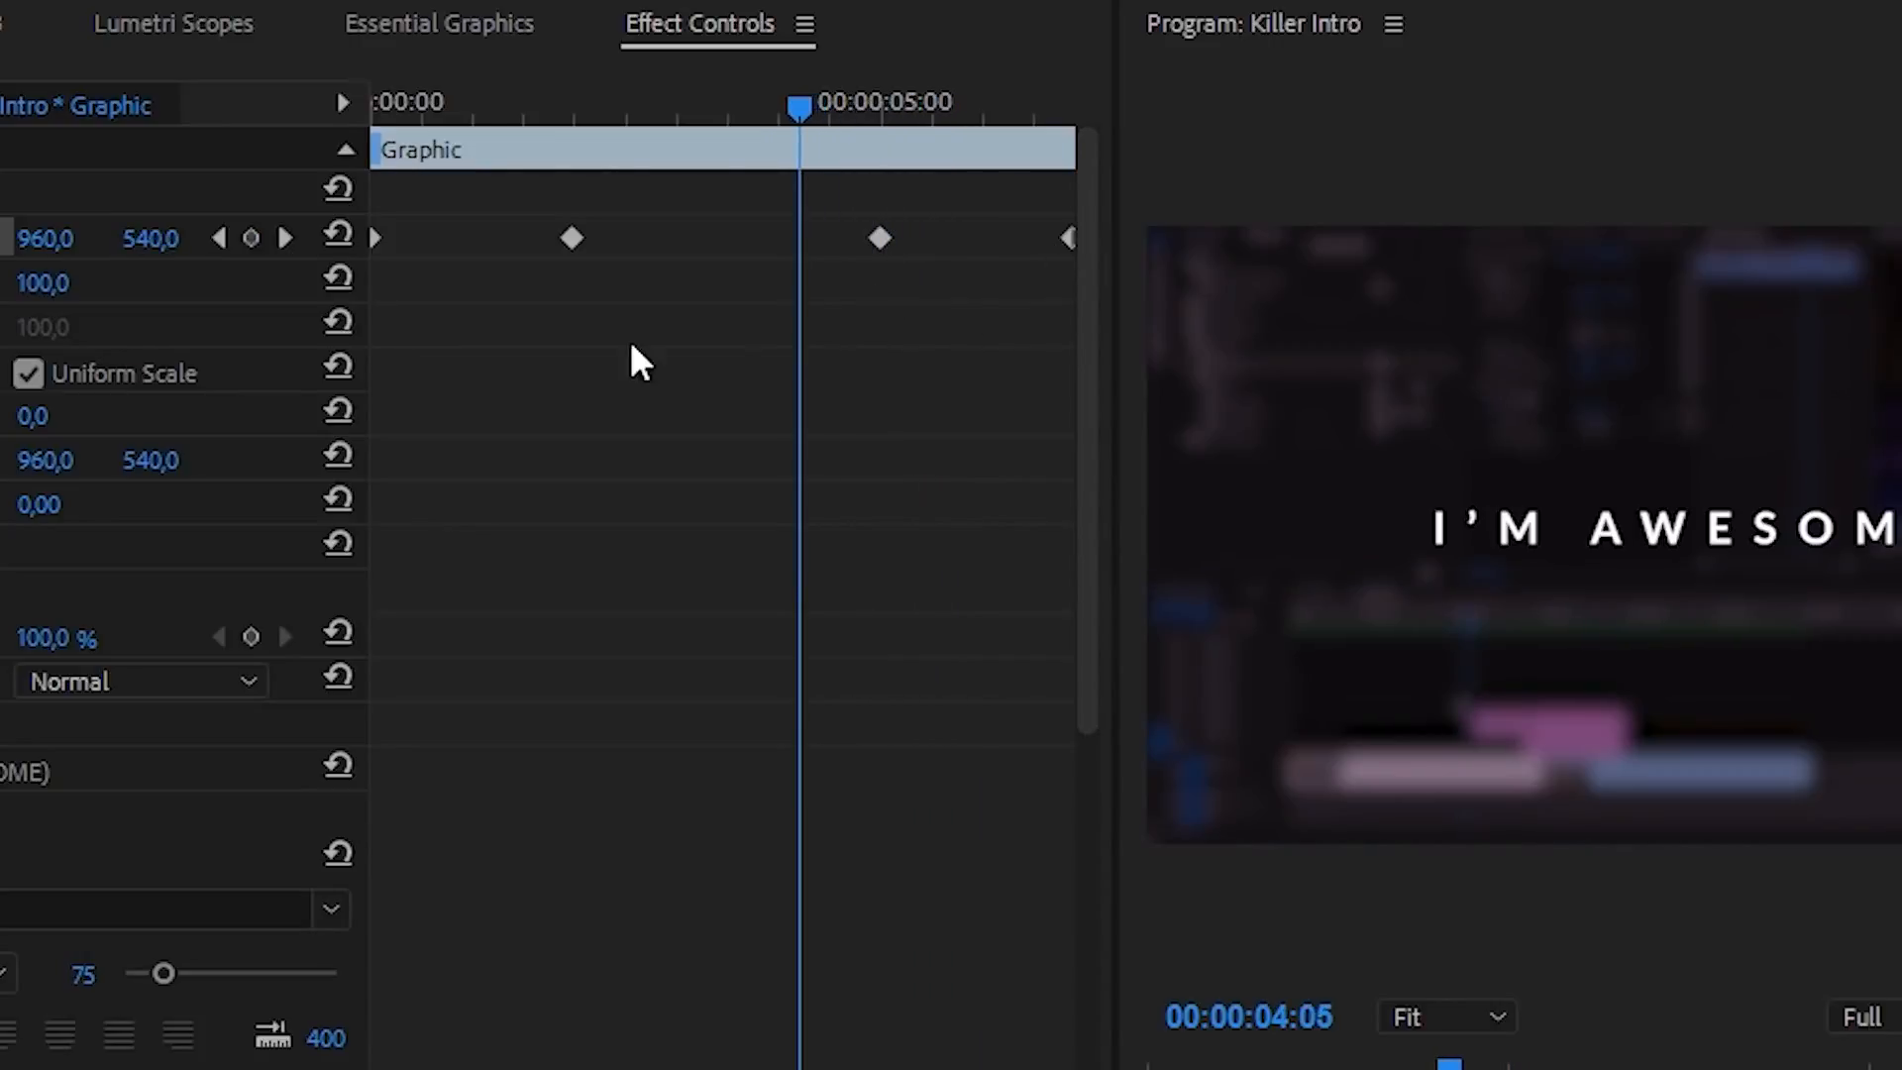
- Set the temporal interpolation of all four Position keyframes to Bezier and save the project
drag(376, 284, 1314, 185)
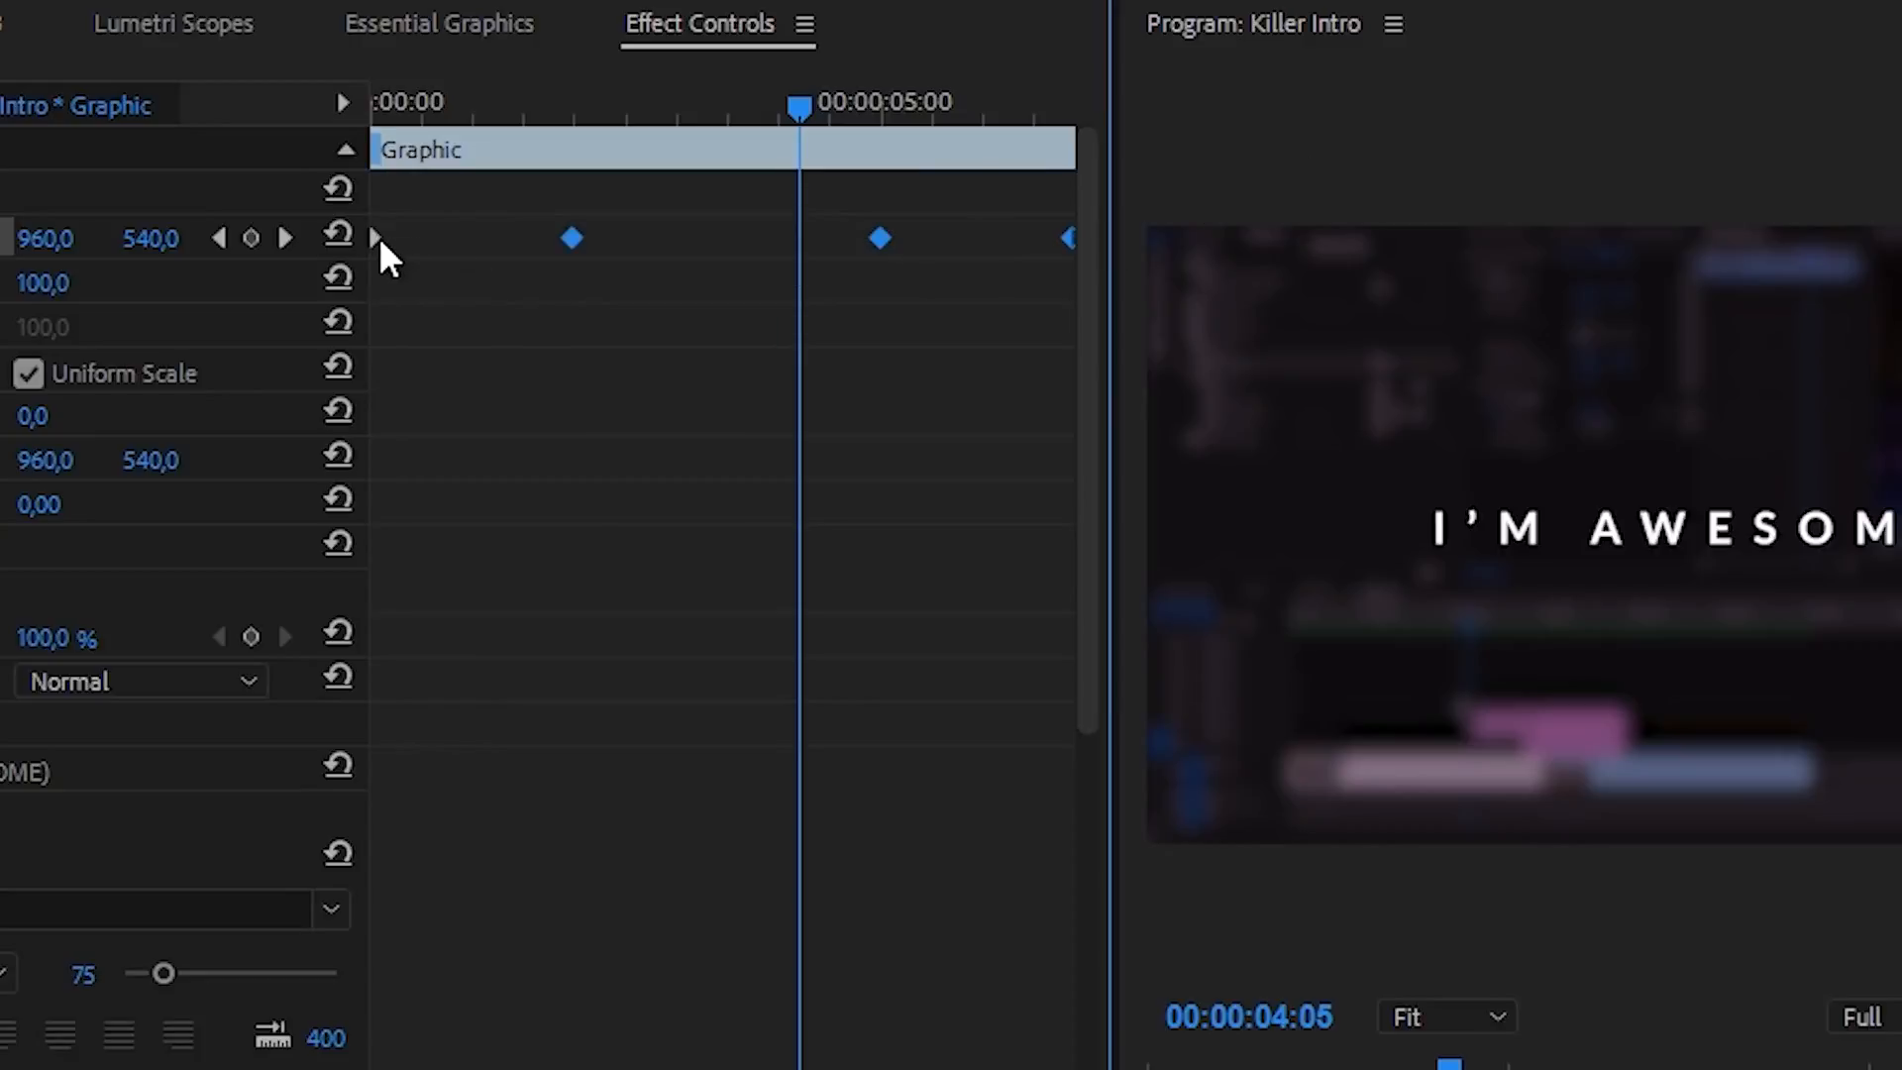
right_click(578, 238)
mouse_move(700, 592)
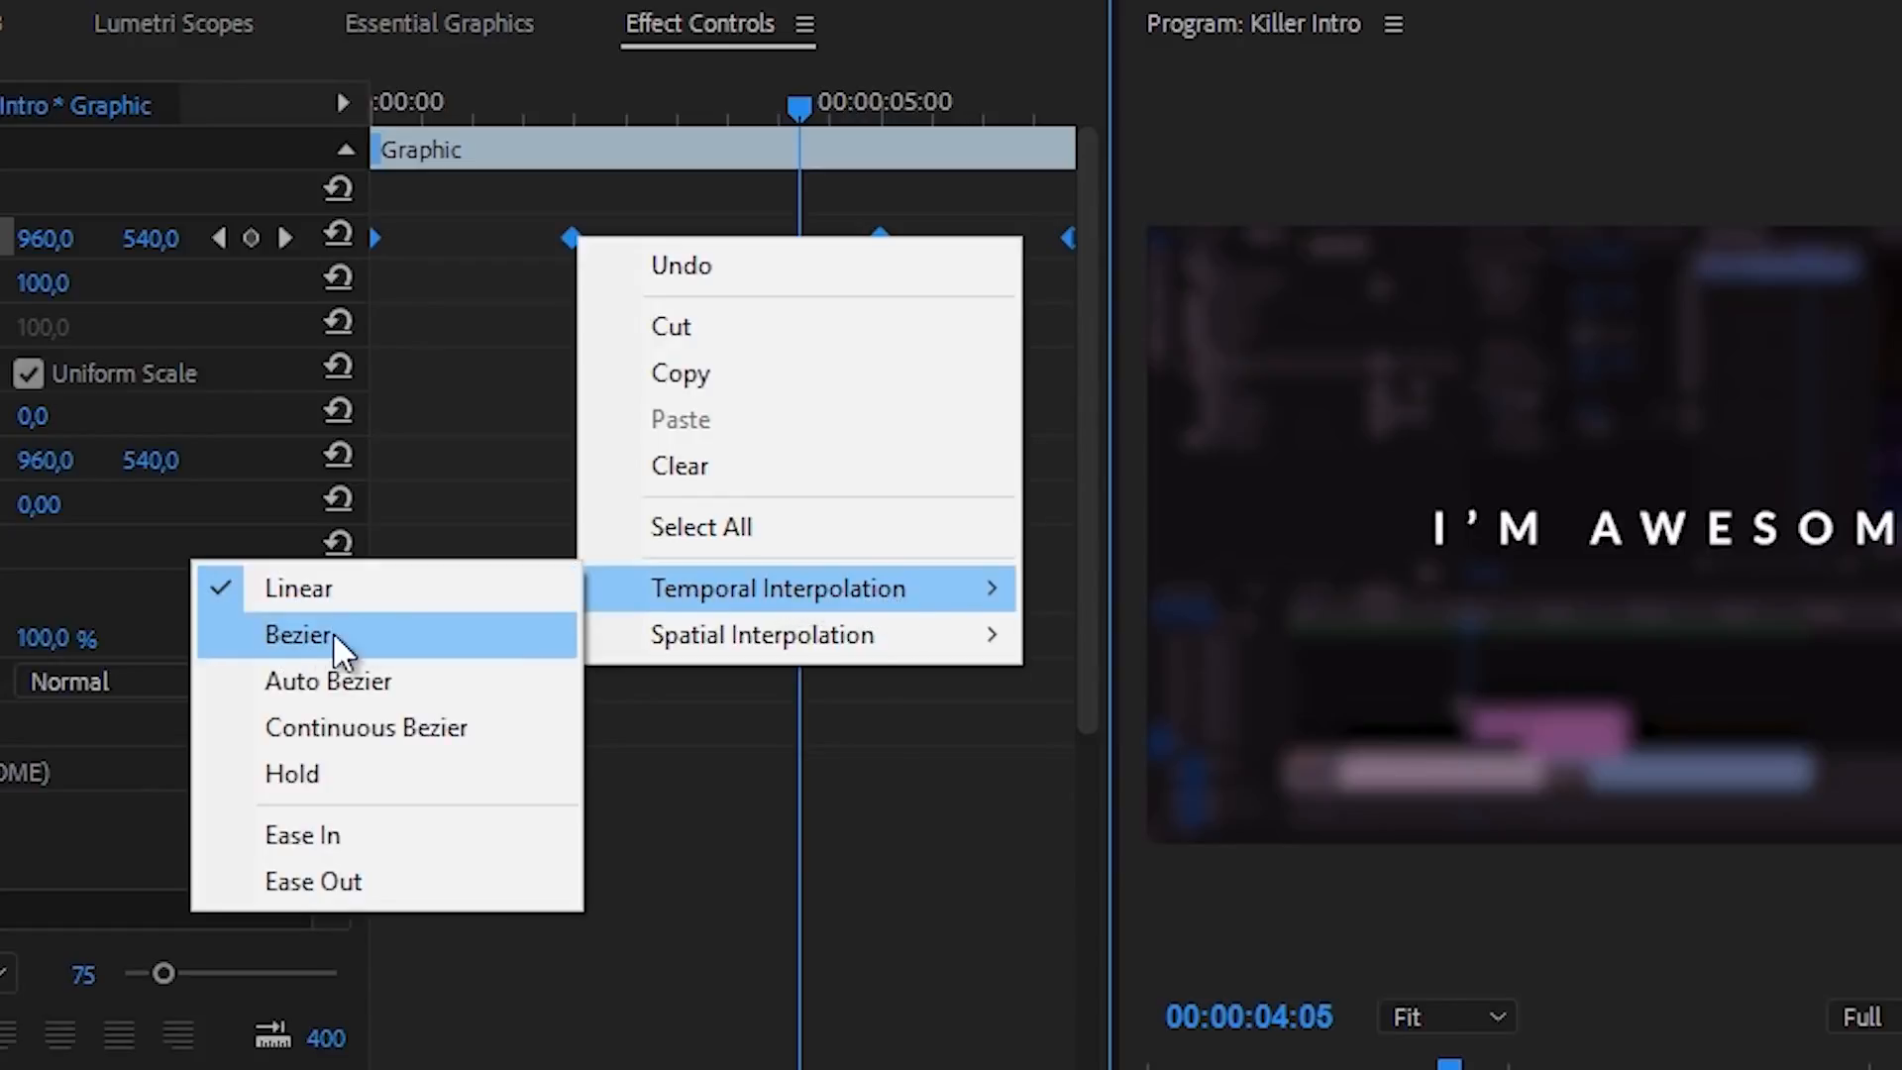
click(287, 633)
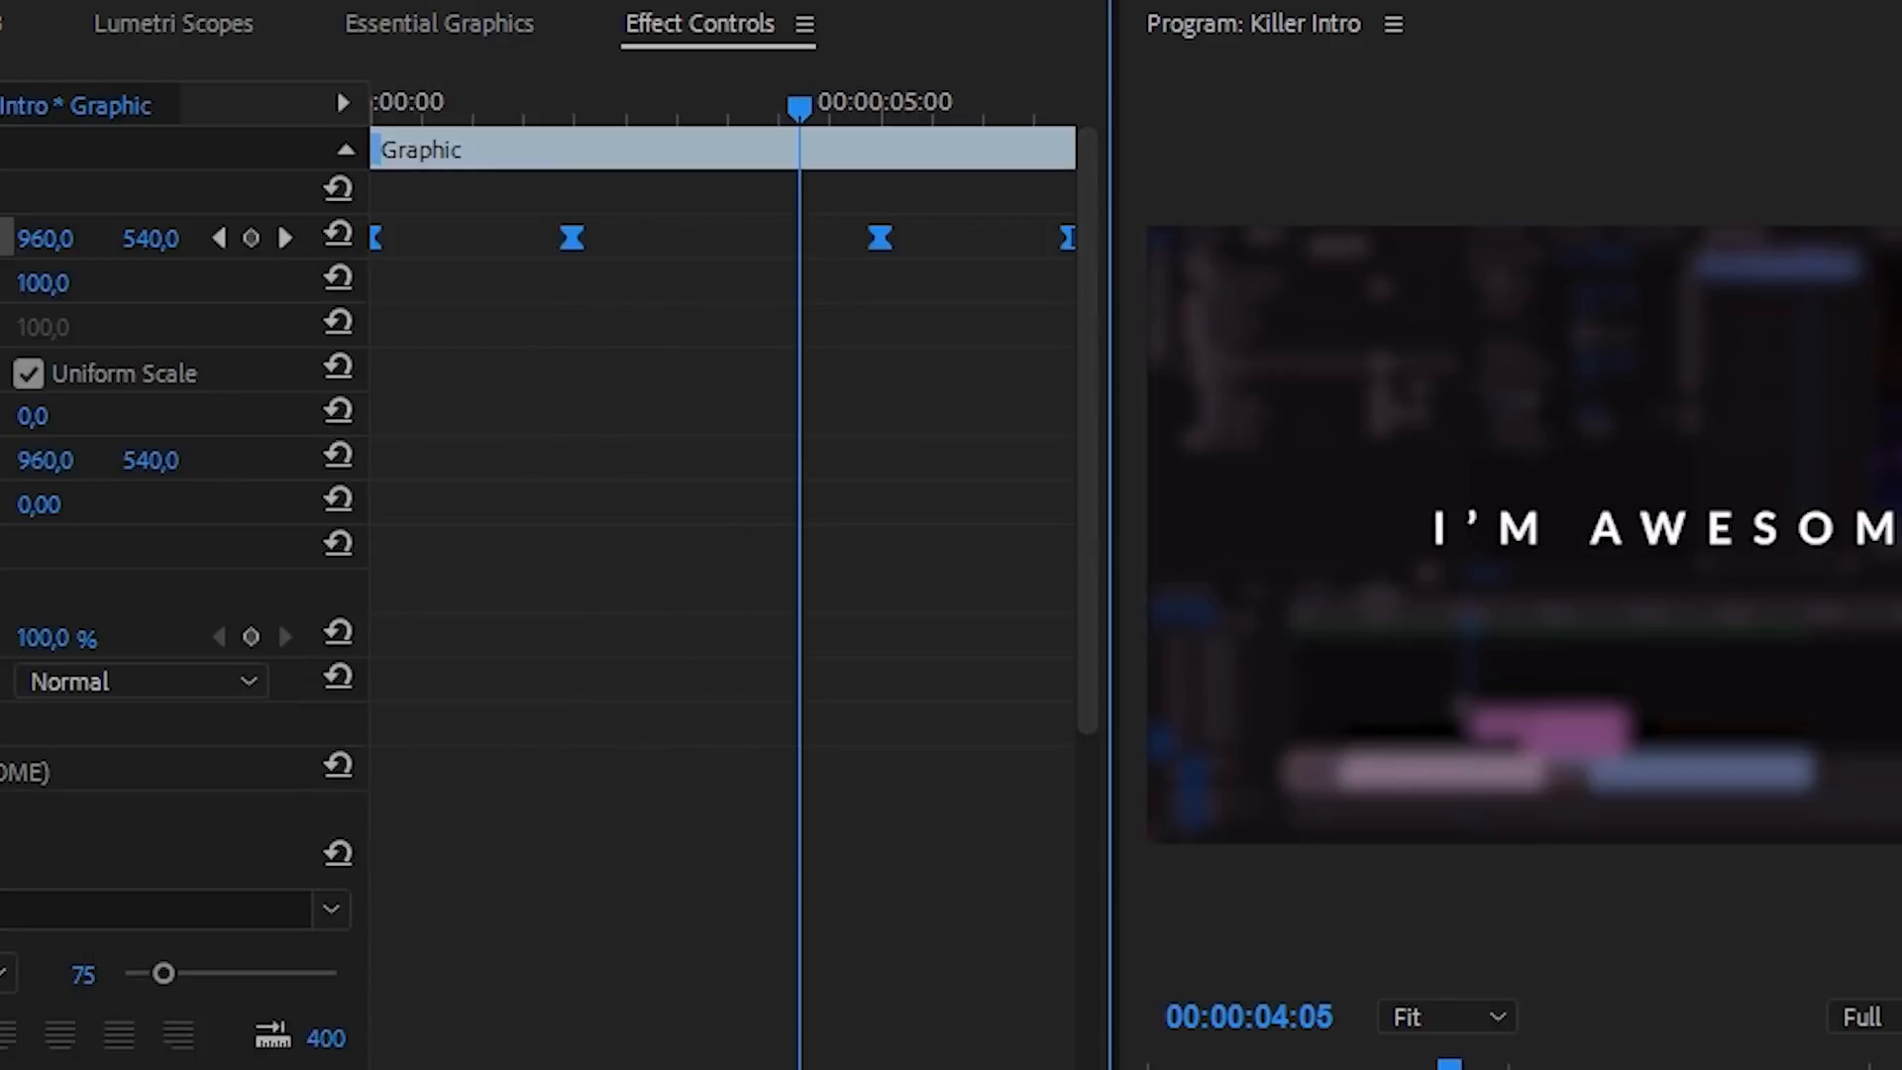
key(ctrl+s)
- Expand the Position velocity graph and shape the entrance to start fast and ease into the 00:00:02:00 keyframe
click(0, 238)
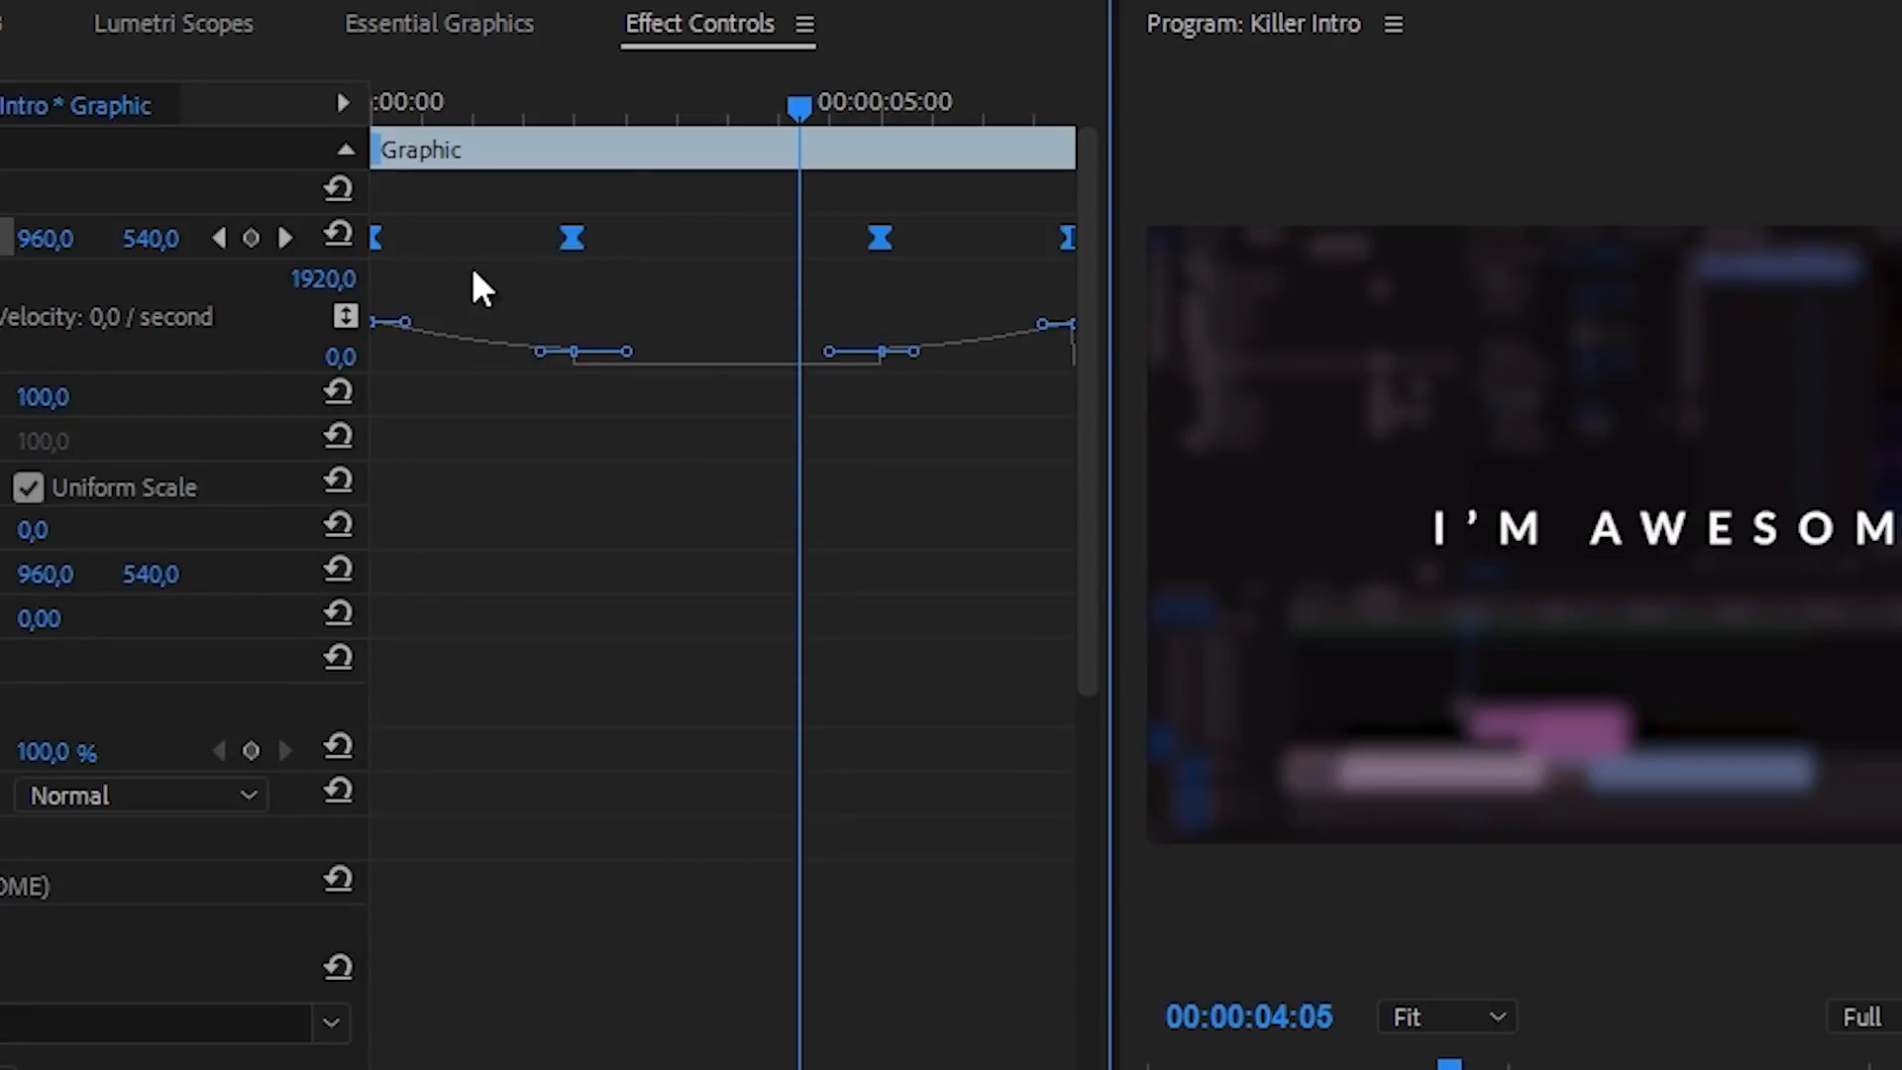
click(500, 283)
click(571, 238)
drag(542, 353, 401, 463)
drag(410, 328, 374, 333)
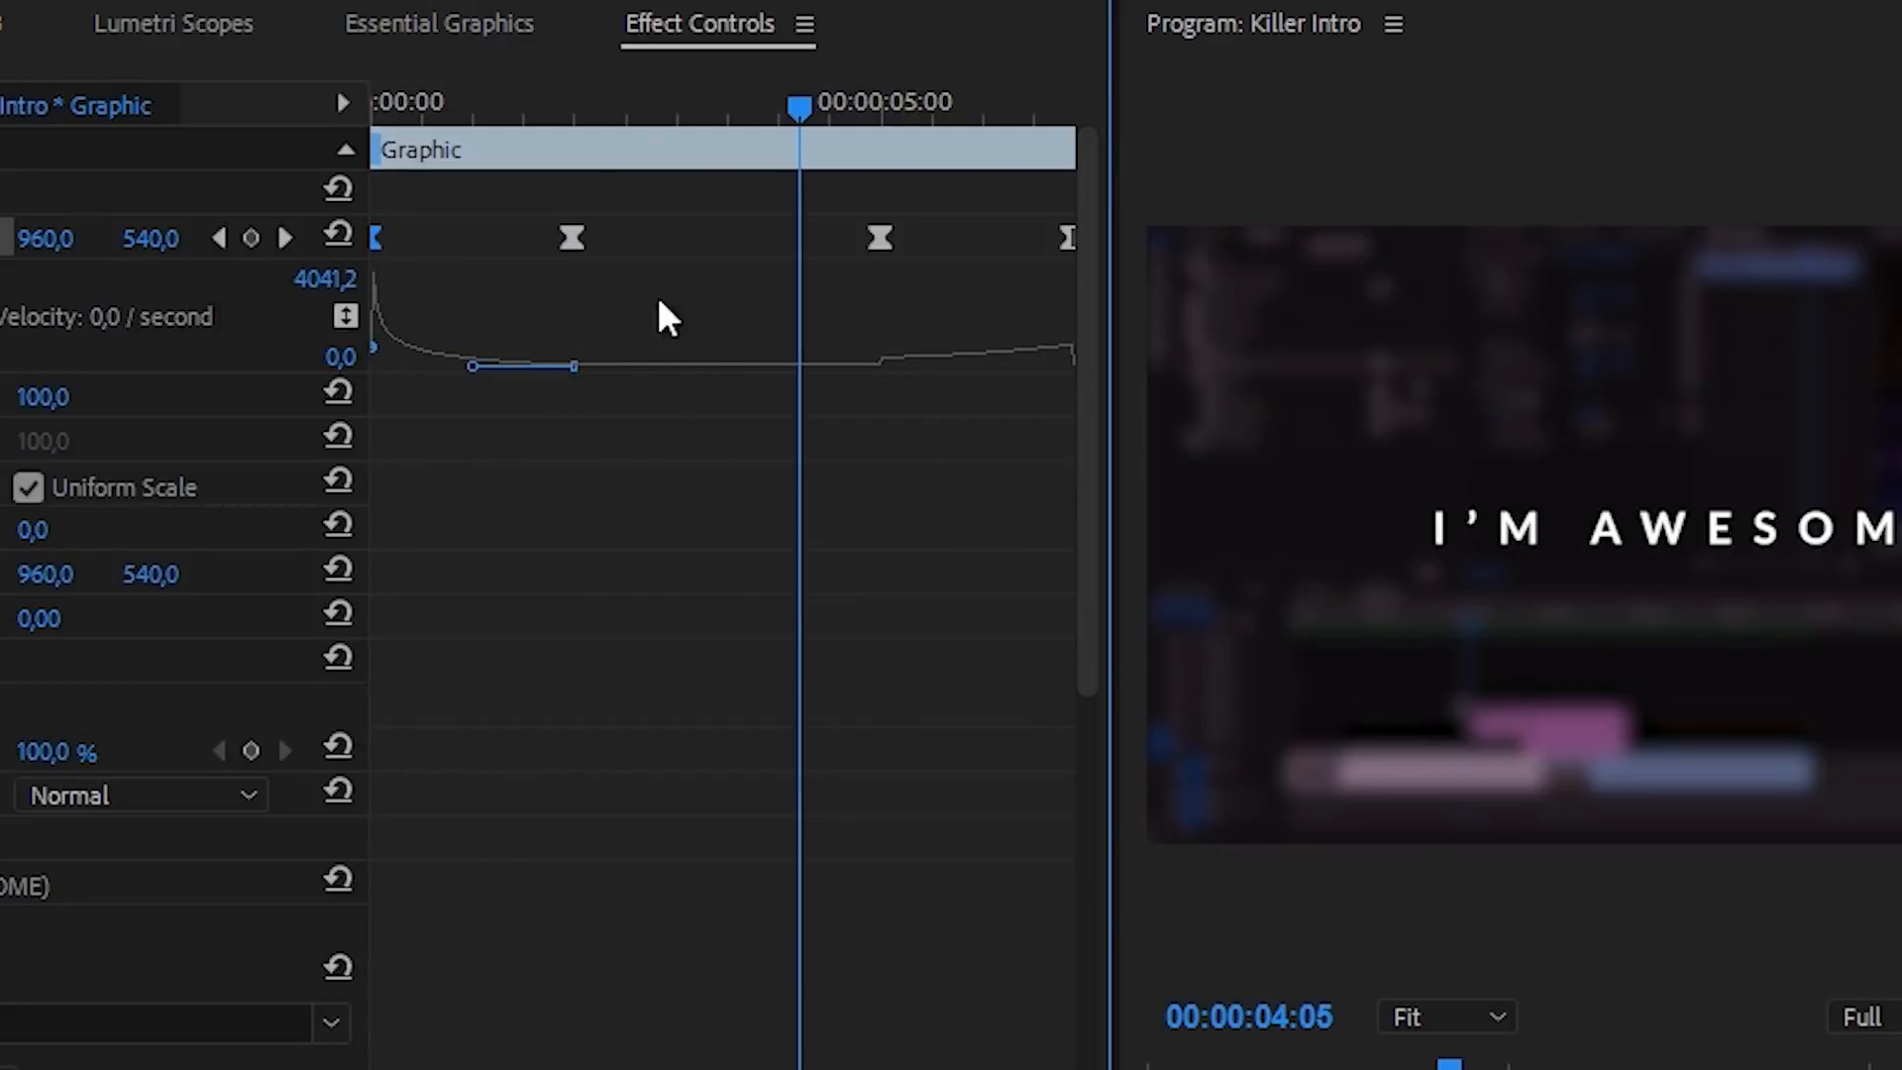
- Shape the exit velocity to leave the 00:00:05:00 keyframe slowly and accelerate to the clip's end, and preview the entrance
click(884, 239)
drag(913, 360, 1028, 482)
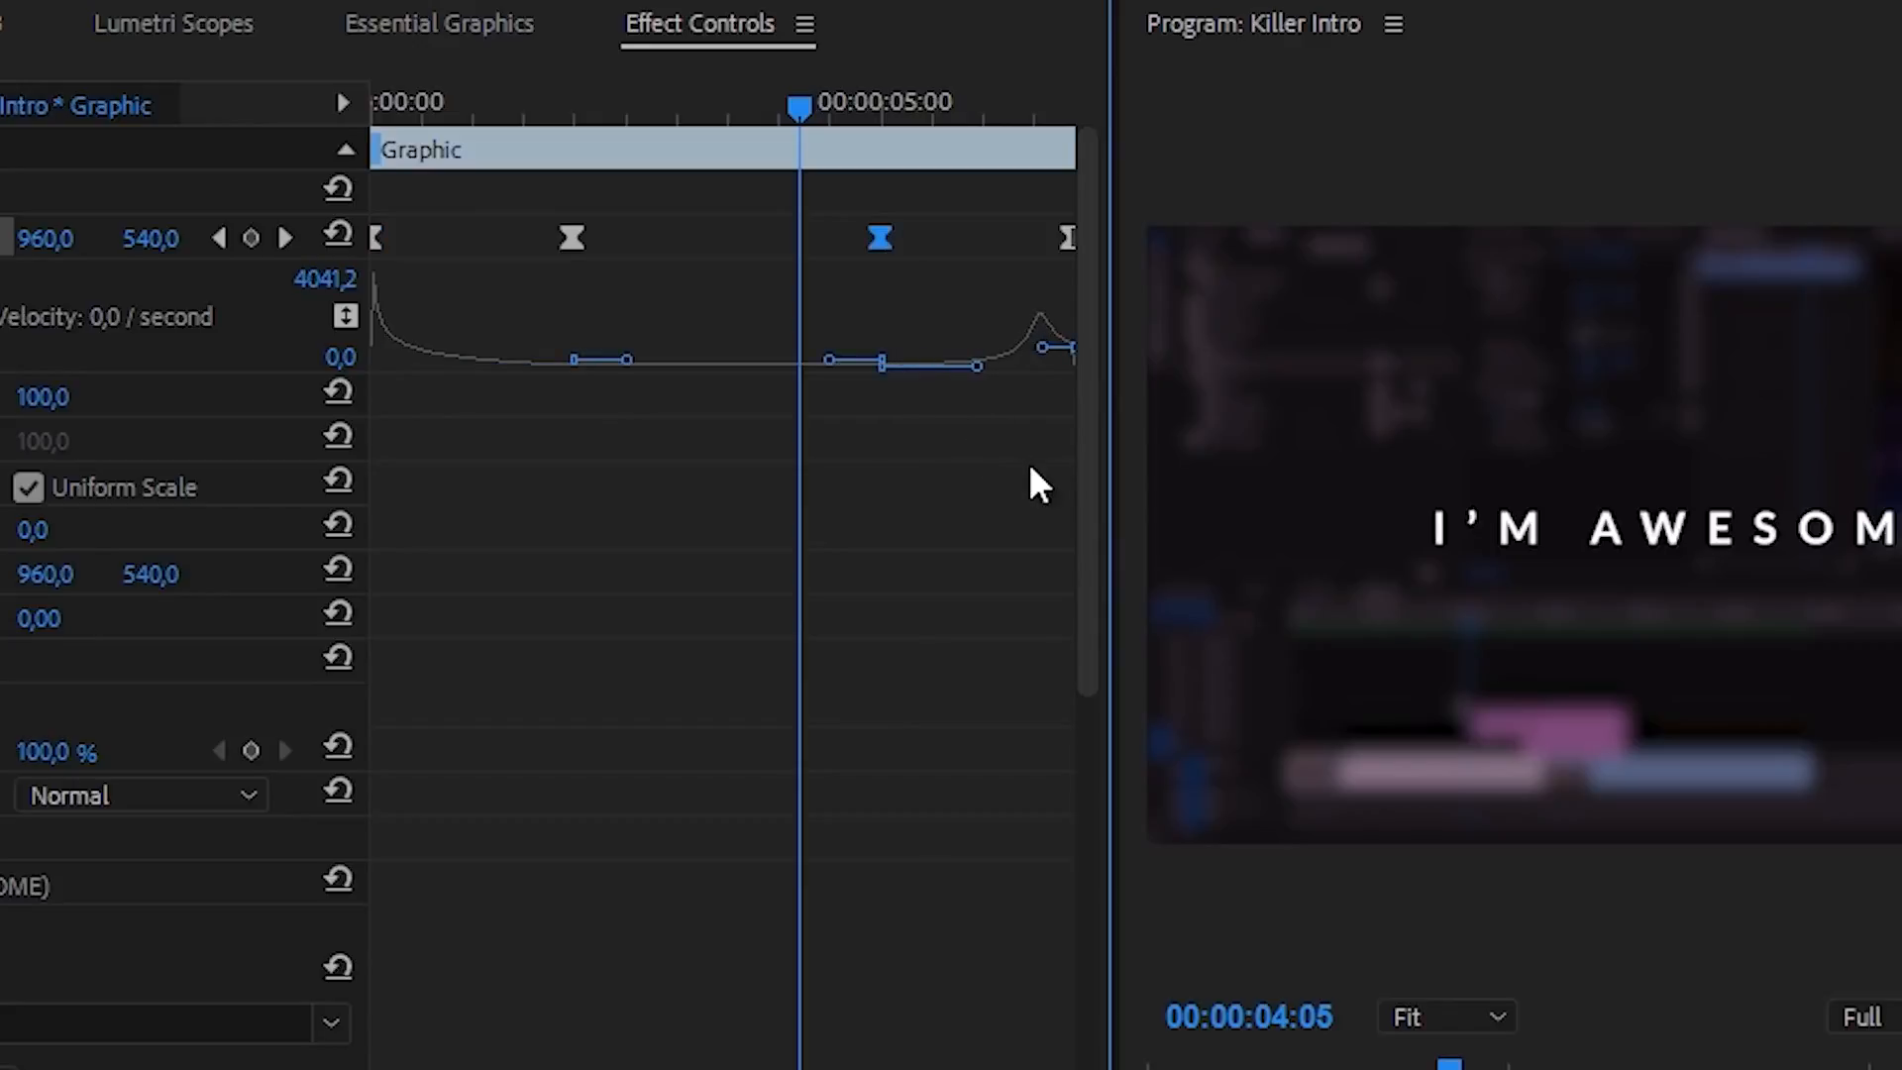
drag(1040, 347, 1092, 351)
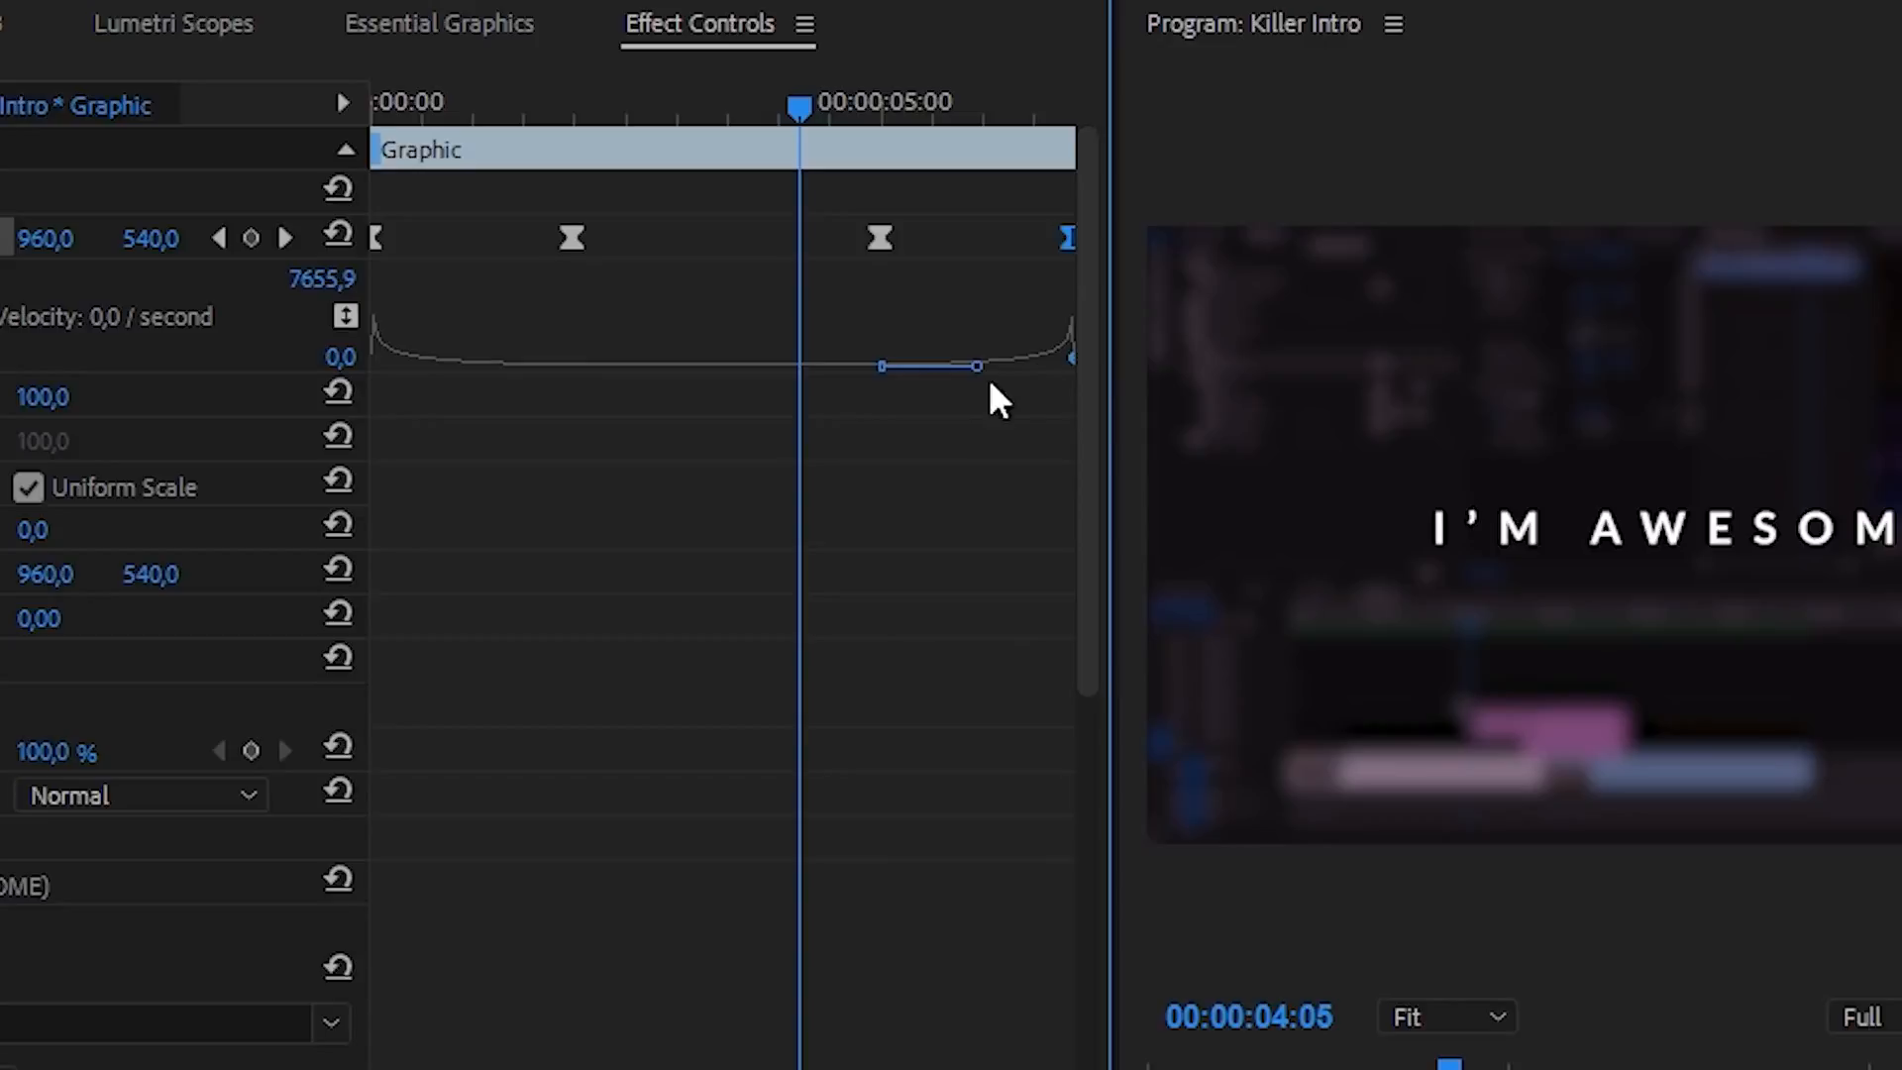
drag(789, 157, 349, 124)
key(space)
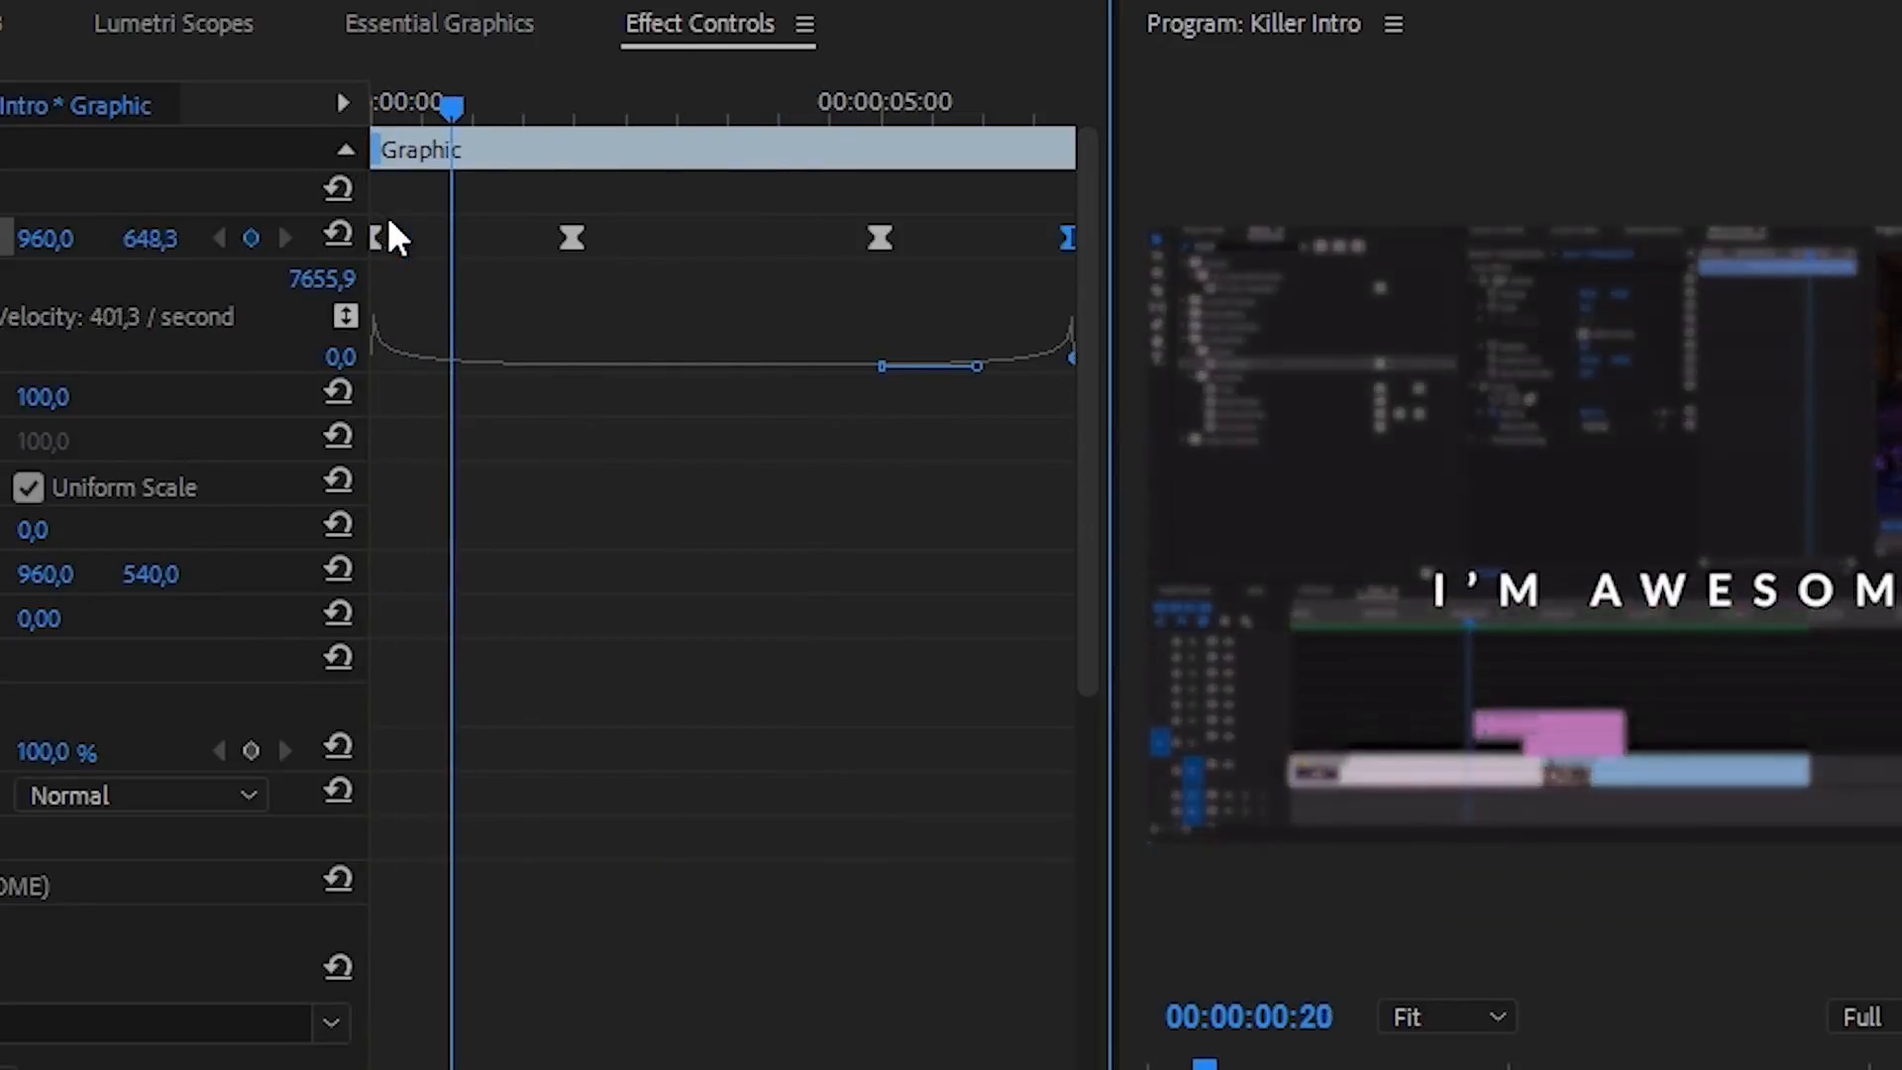
key(space)
- Flatten the velocity curve between the 00:00:02:00 and 00:00:05:00 Position keyframes using their inner handles
click(572, 238)
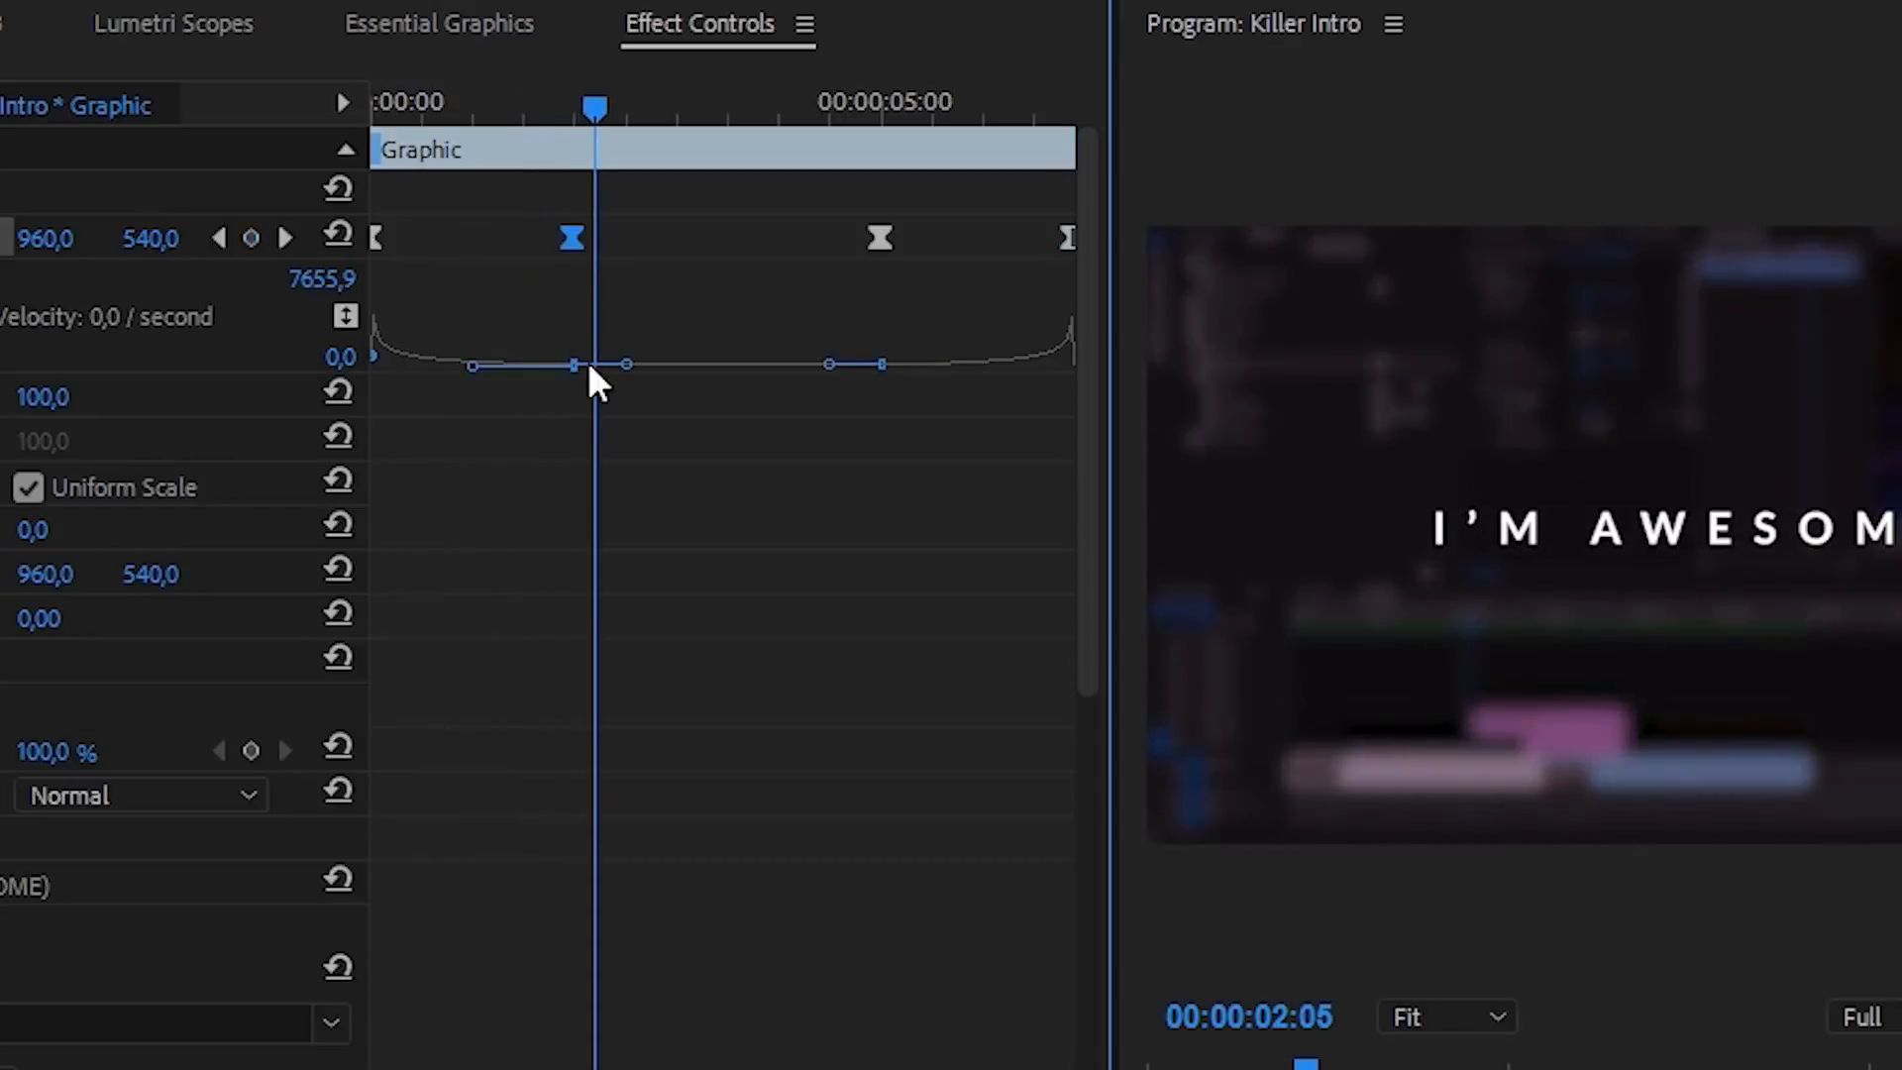
click(829, 366)
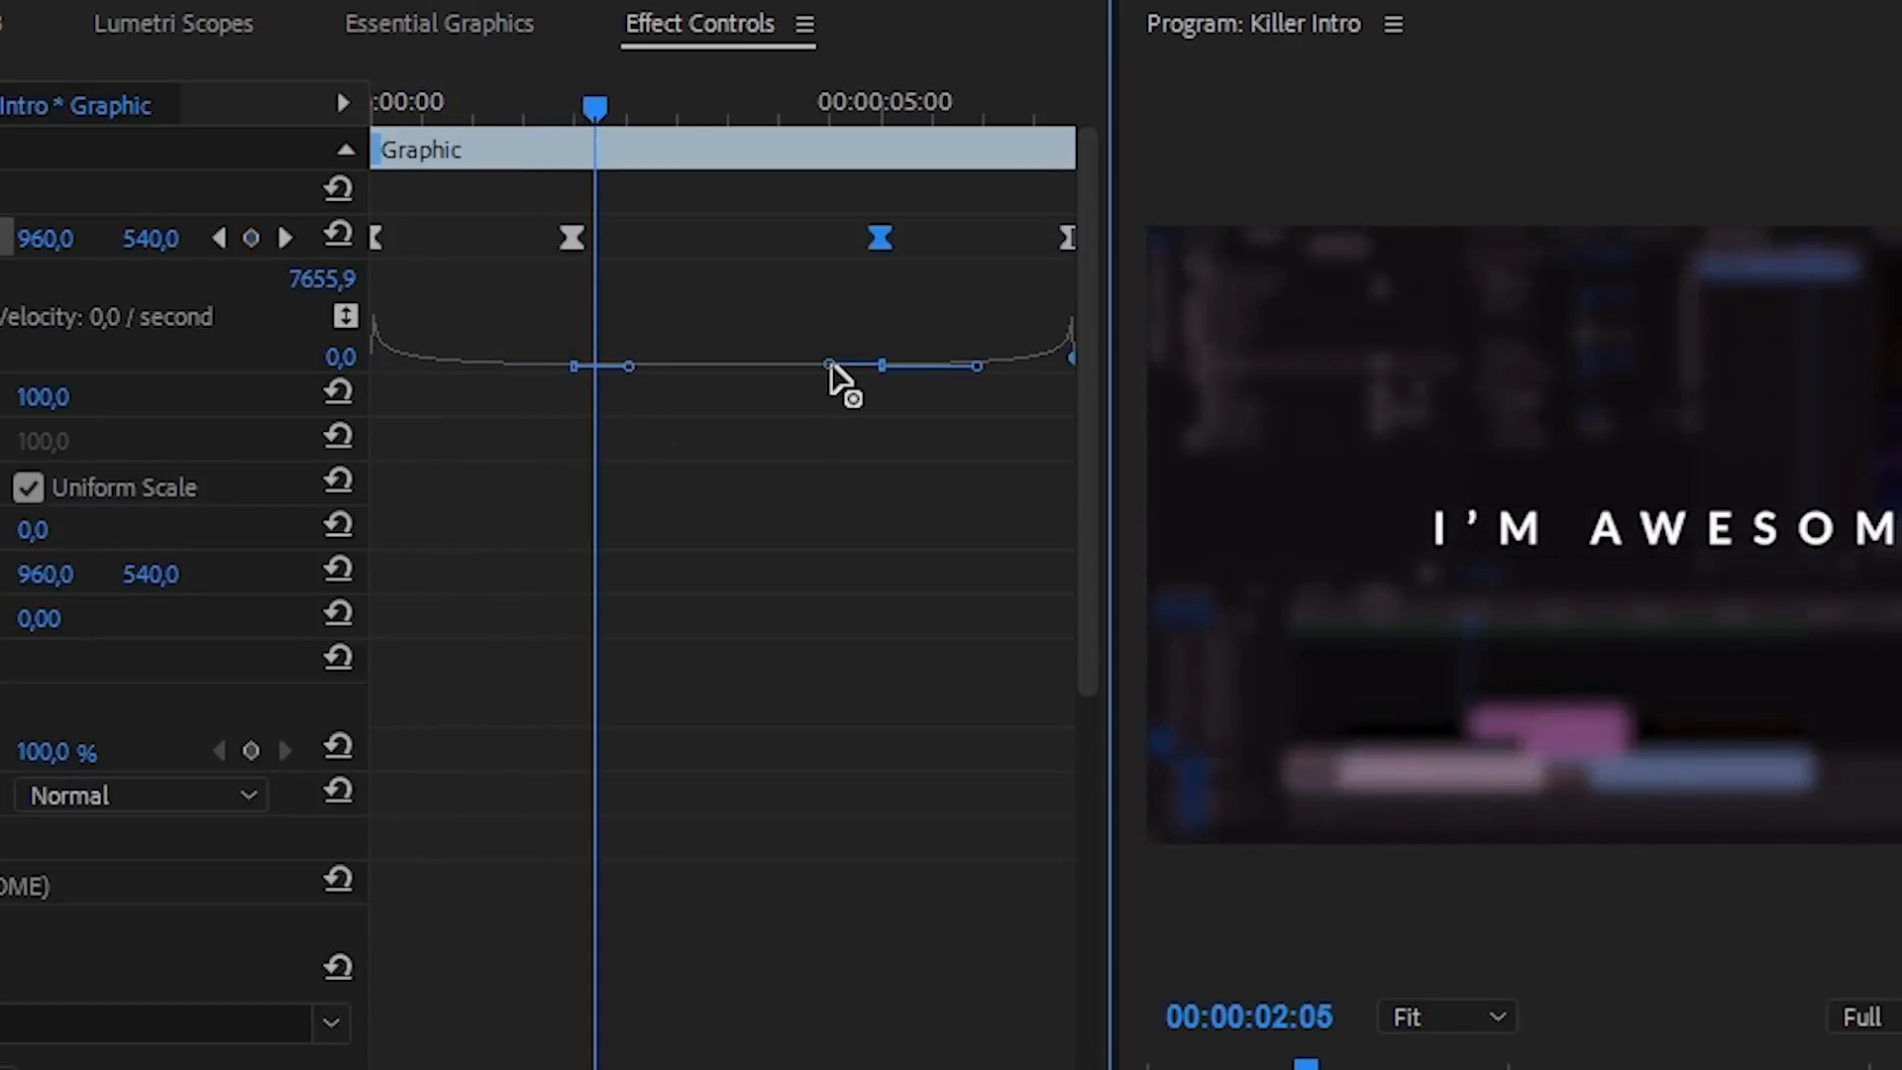
drag(828, 369, 821, 423)
drag(595, 105, 510, 244)
- Lengthen the velocity handles of the first and last Position keyframes slightly to round off the sharp speed peaks
click(377, 239)
drag(379, 357, 396, 355)
click(1068, 237)
drag(1070, 357, 1058, 359)
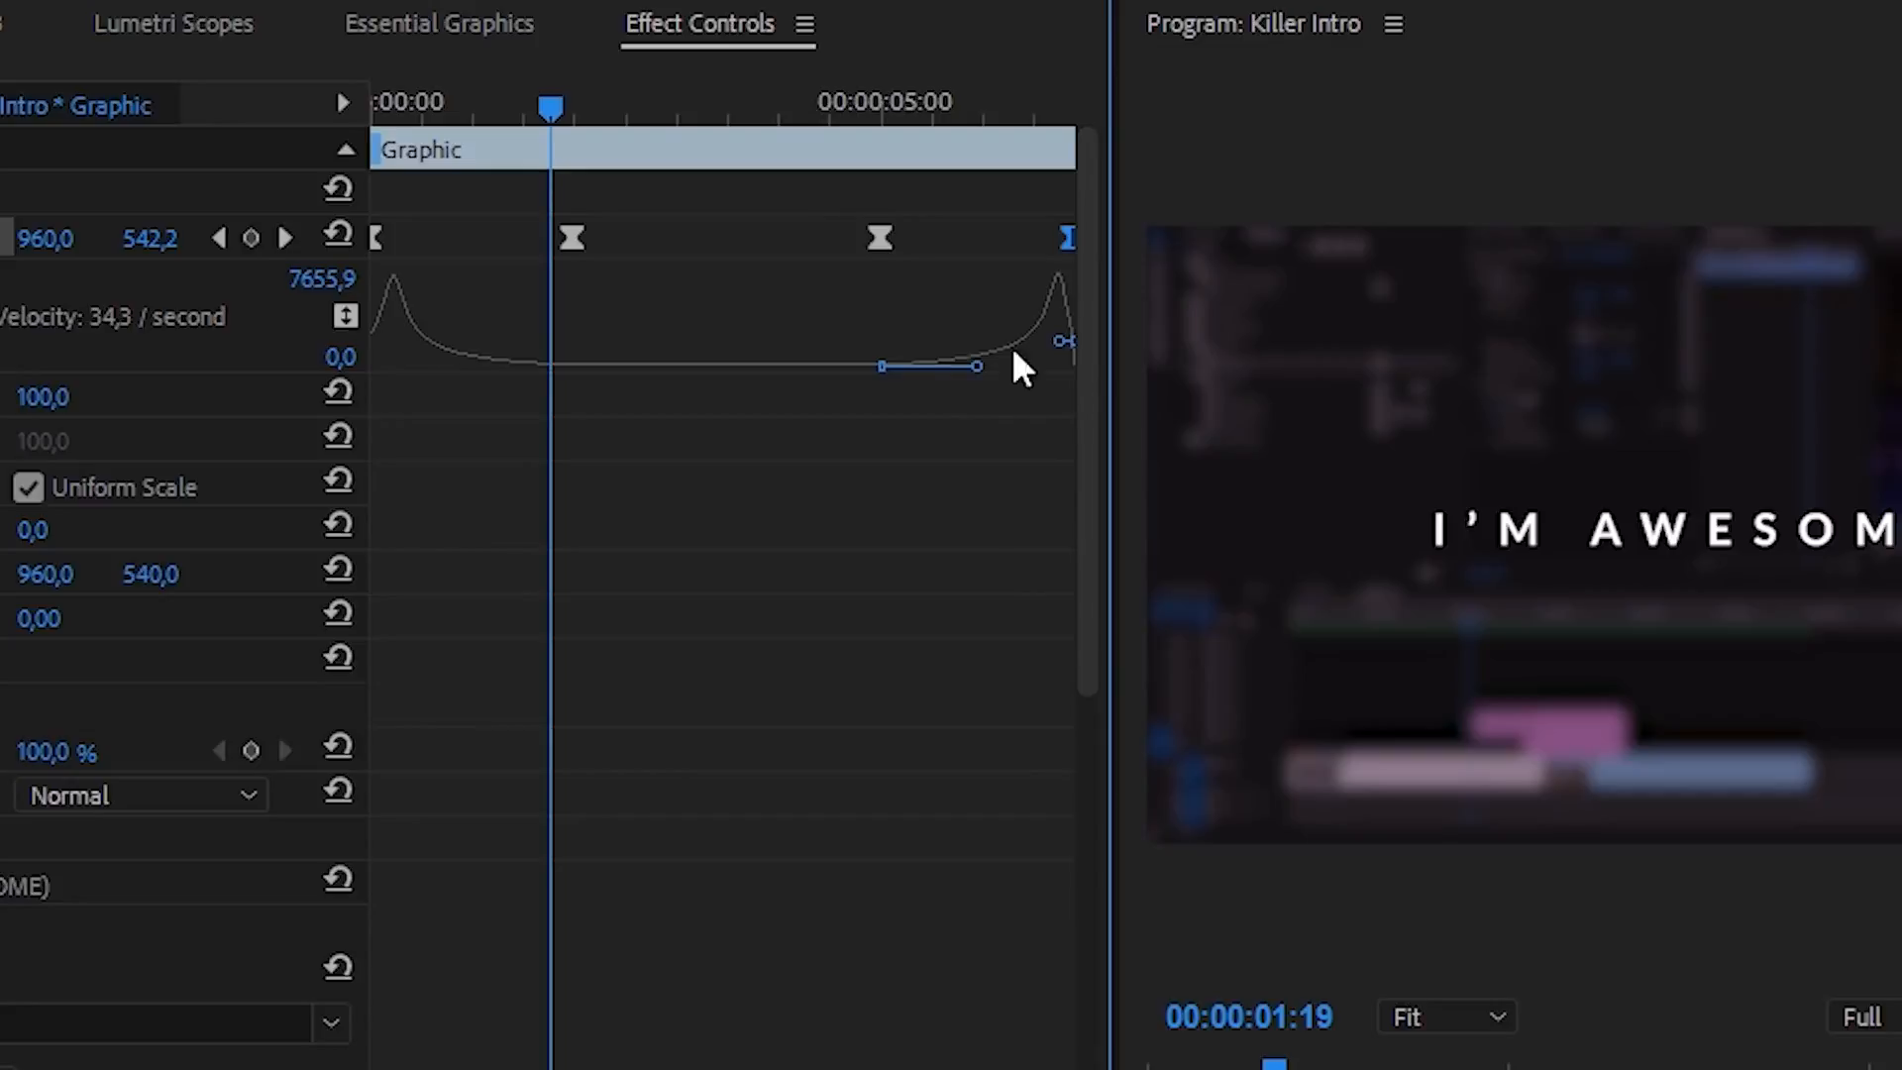
- Preview the entrance and slightly shorten the outer velocity handles of the 00:00:02:00 and 00:00:05:00 Position keyframes to soften the speed peaks
drag(565, 107, 204, 140)
key(space)
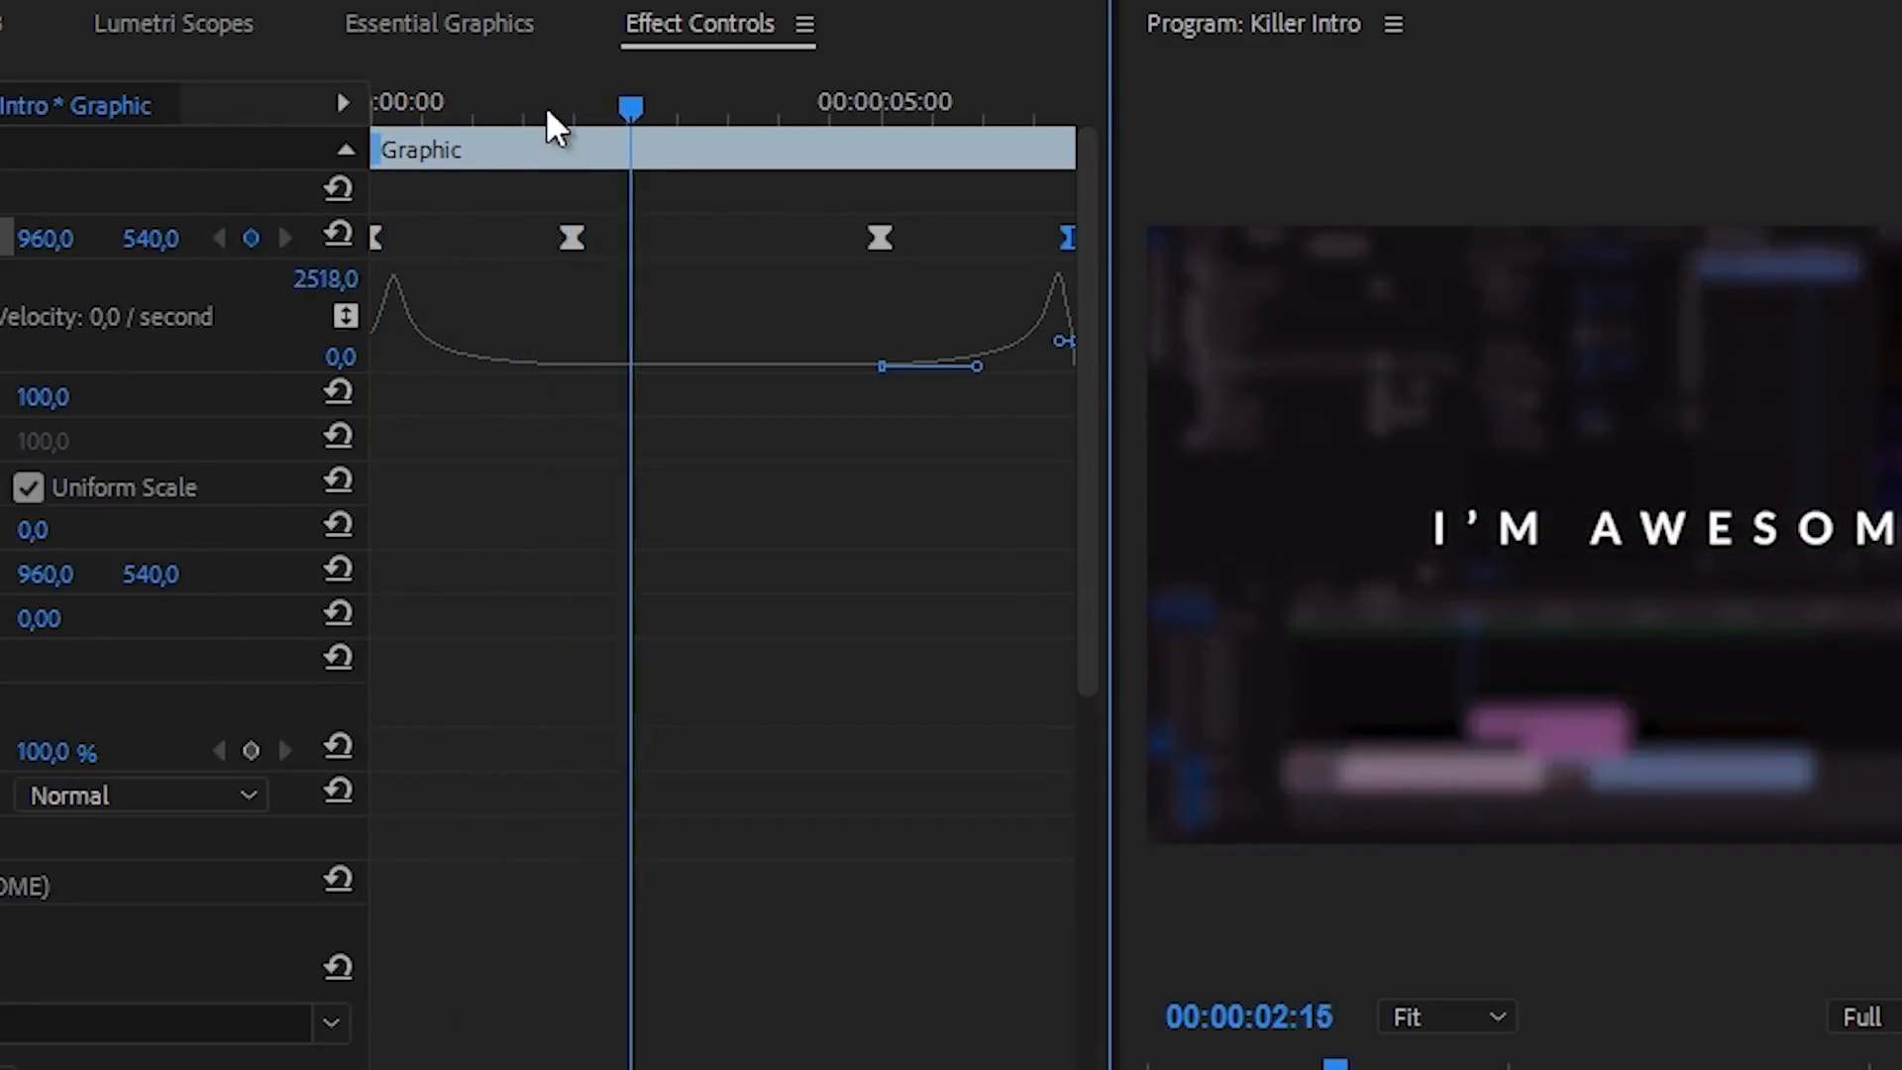
drag(547, 107, 498, 103)
click(571, 240)
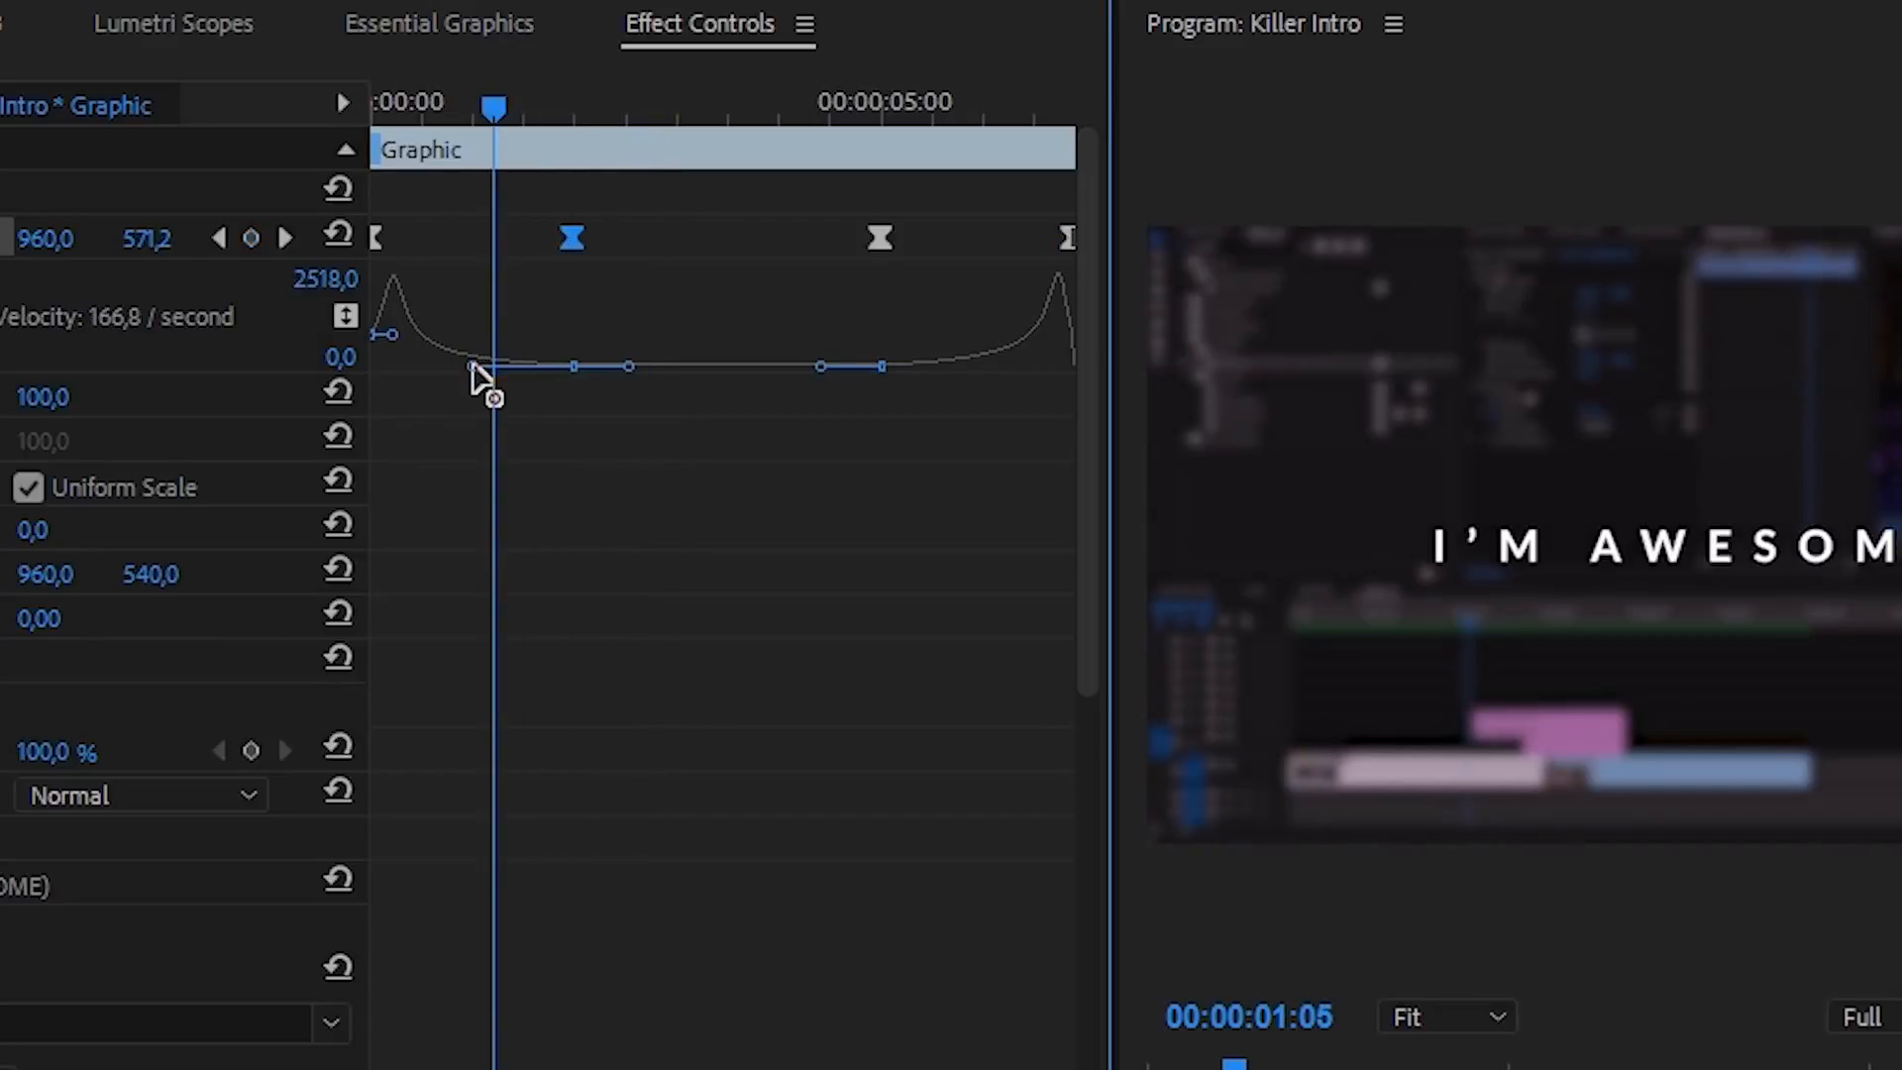
drag(477, 369, 494, 374)
drag(882, 366, 966, 368)
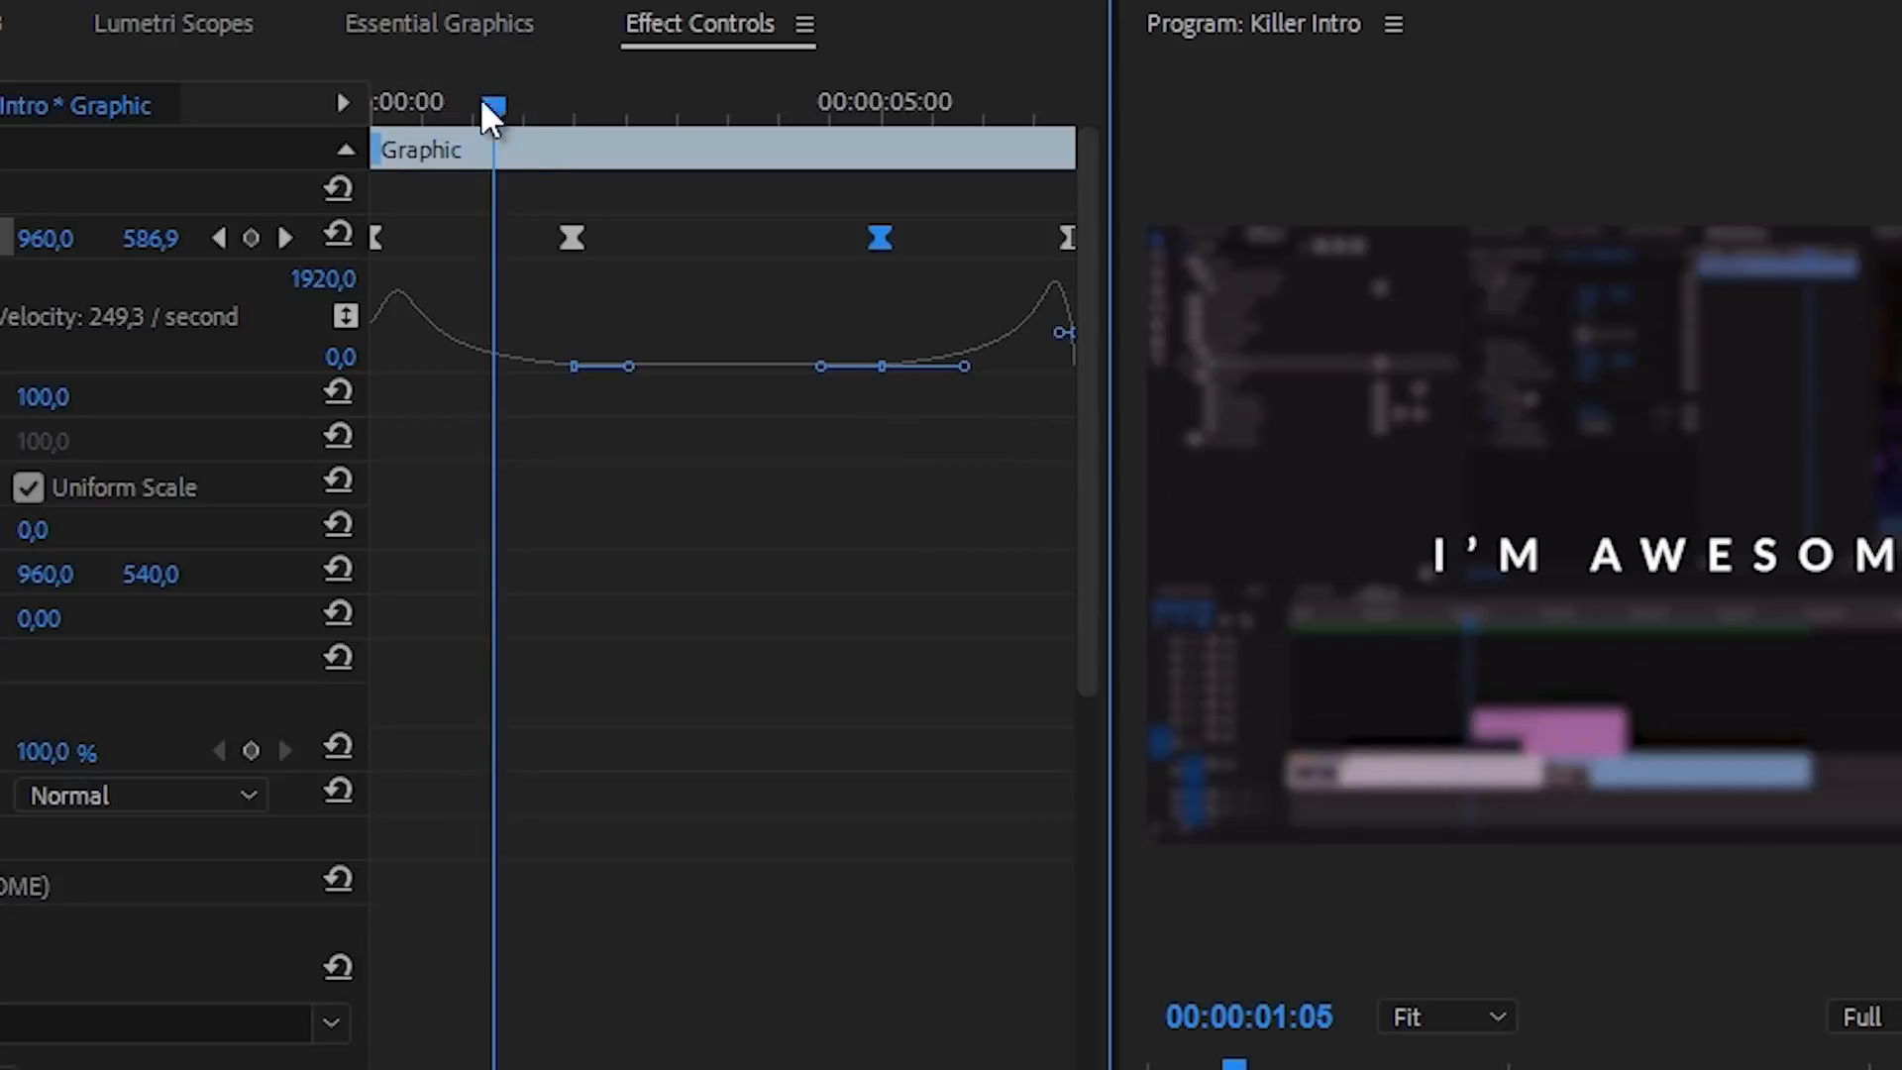
- Play the sequence from its start to review the eased entrance and exit of the title
drag(491, 111, 188, 178)
key(space)
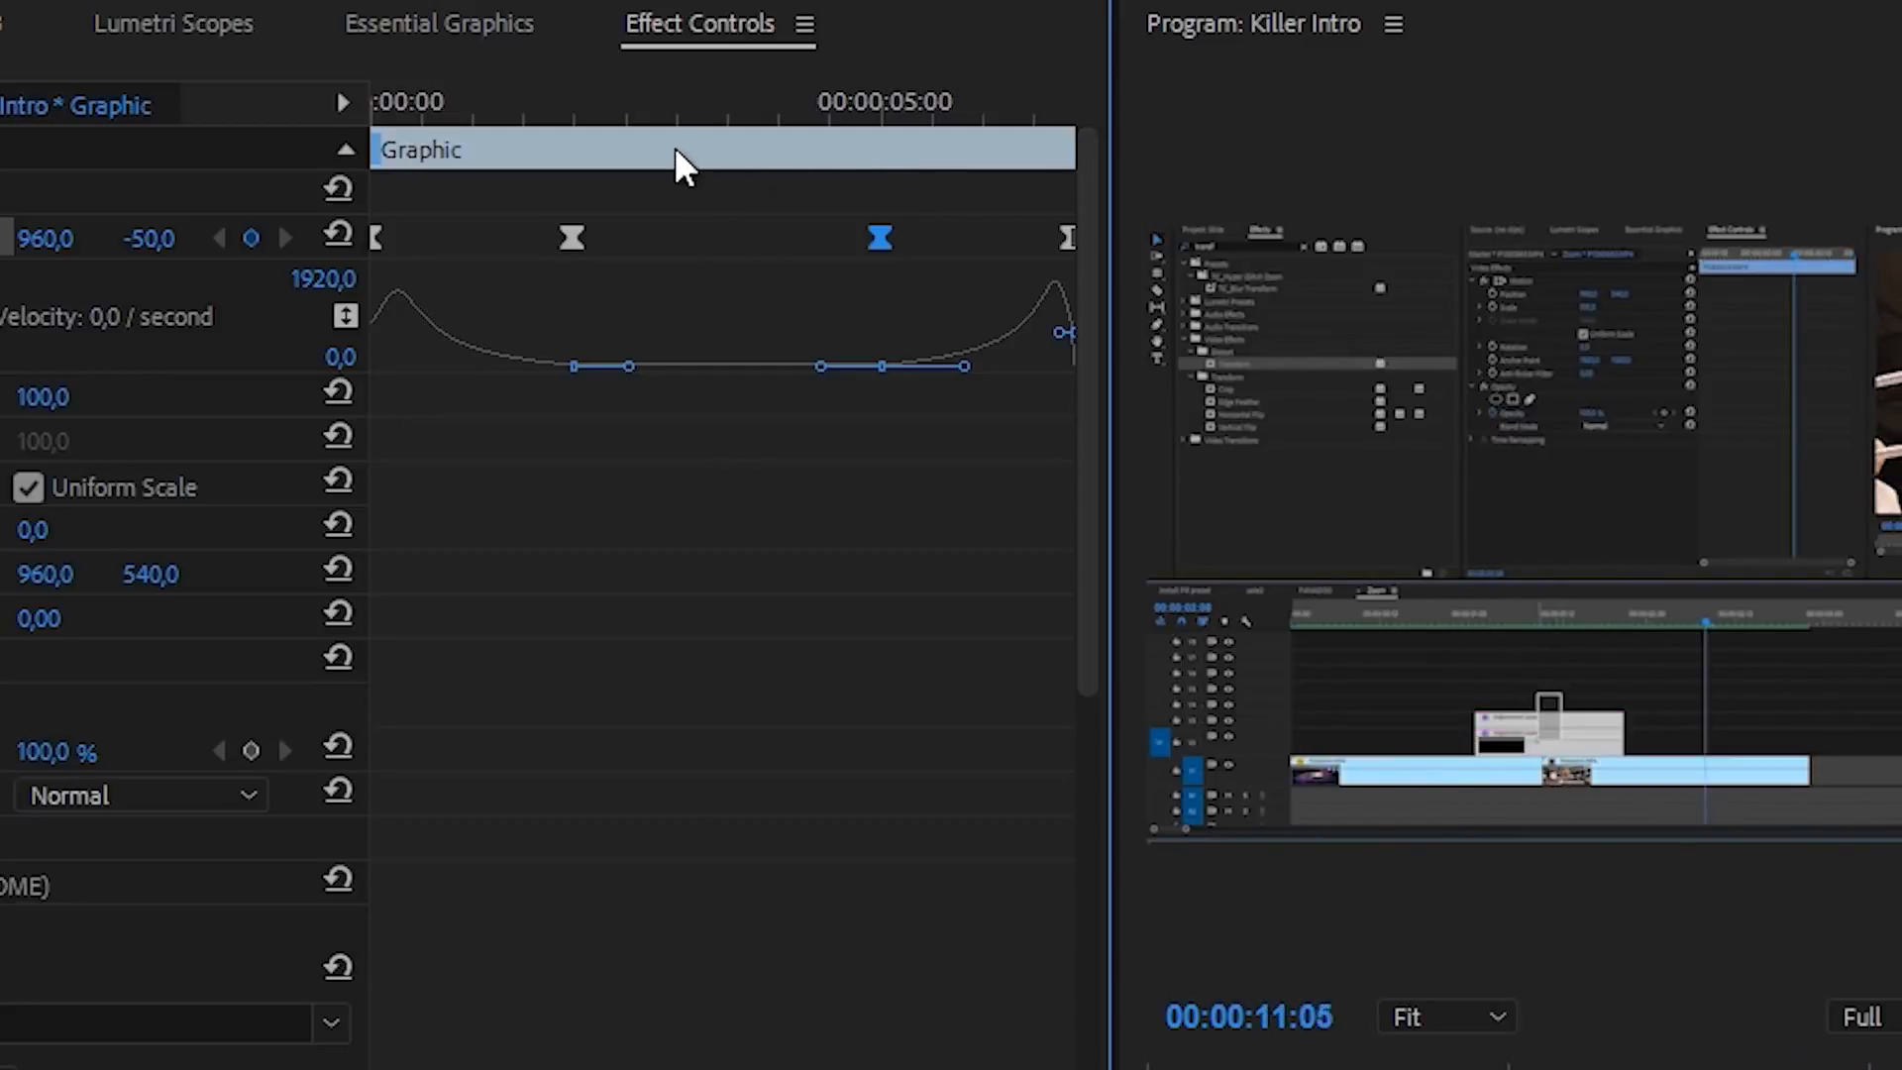
click(654, 115)
key(Home)
key(space)
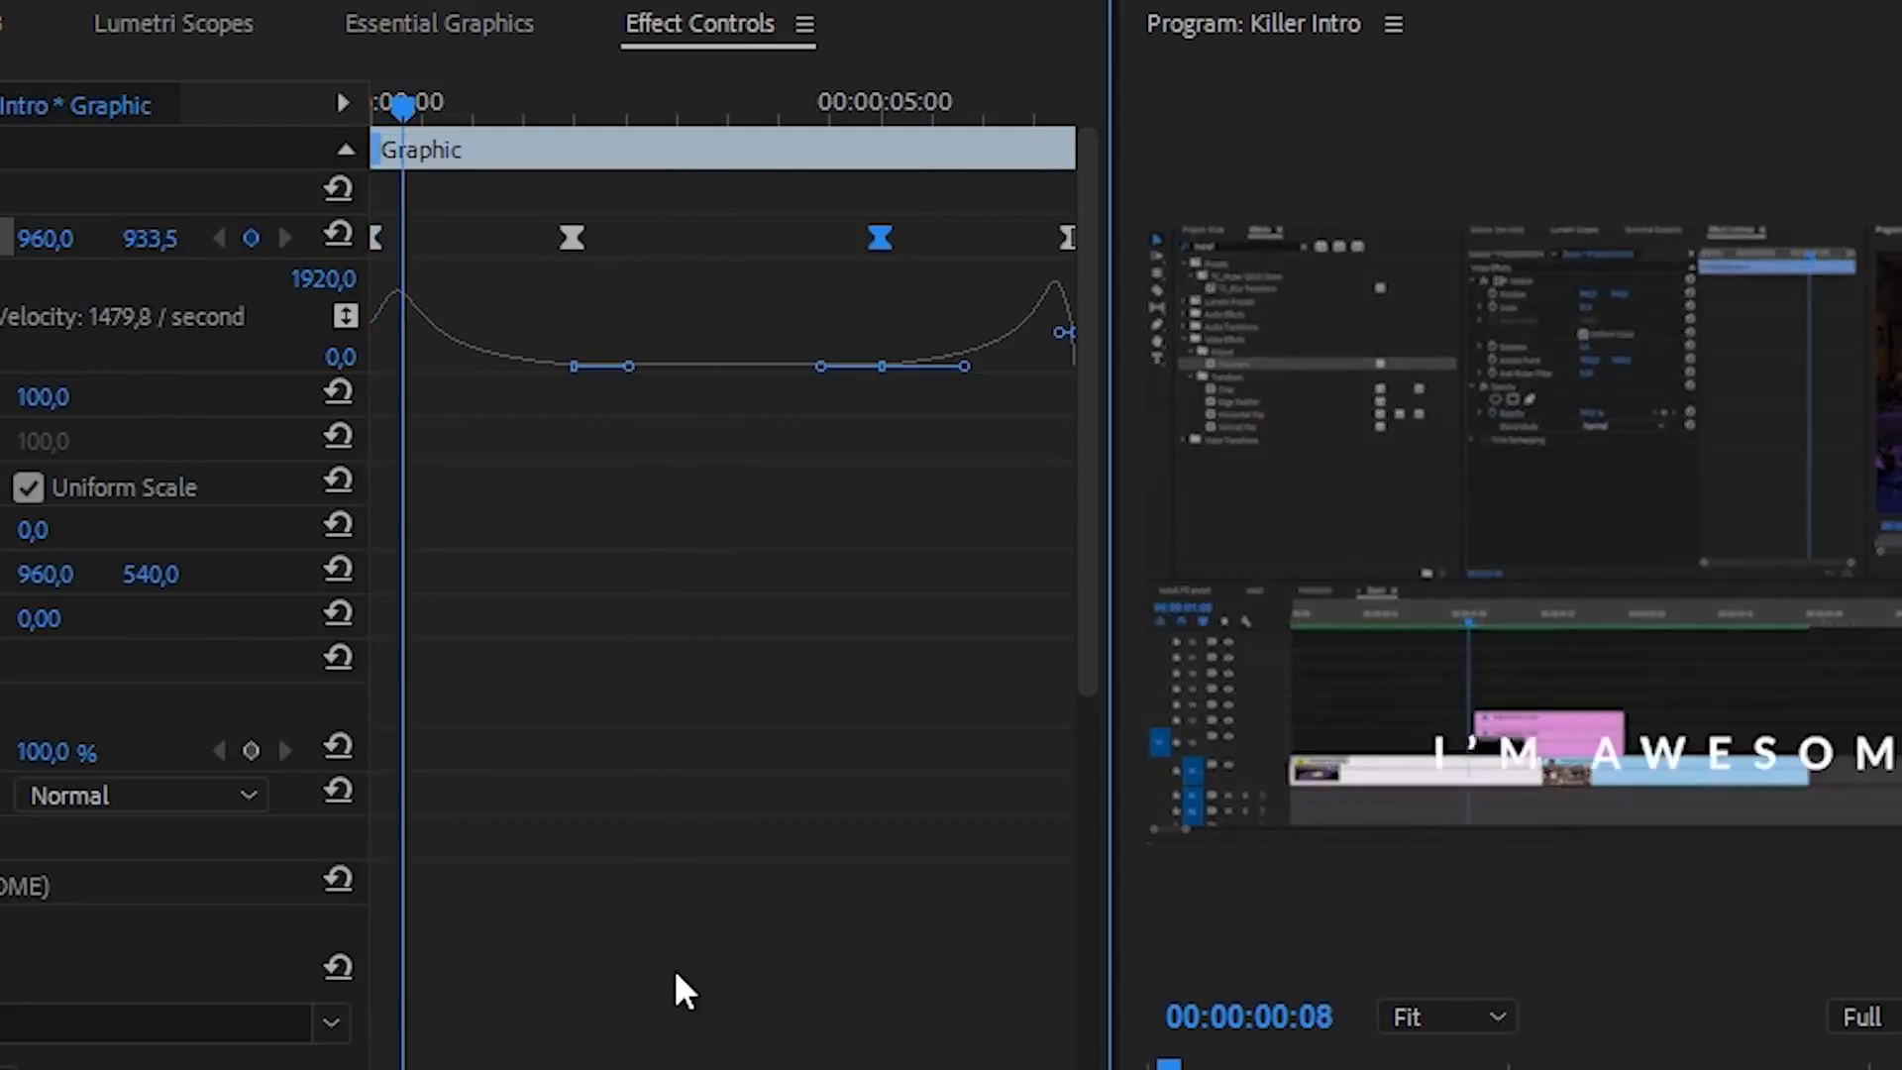
key(space)
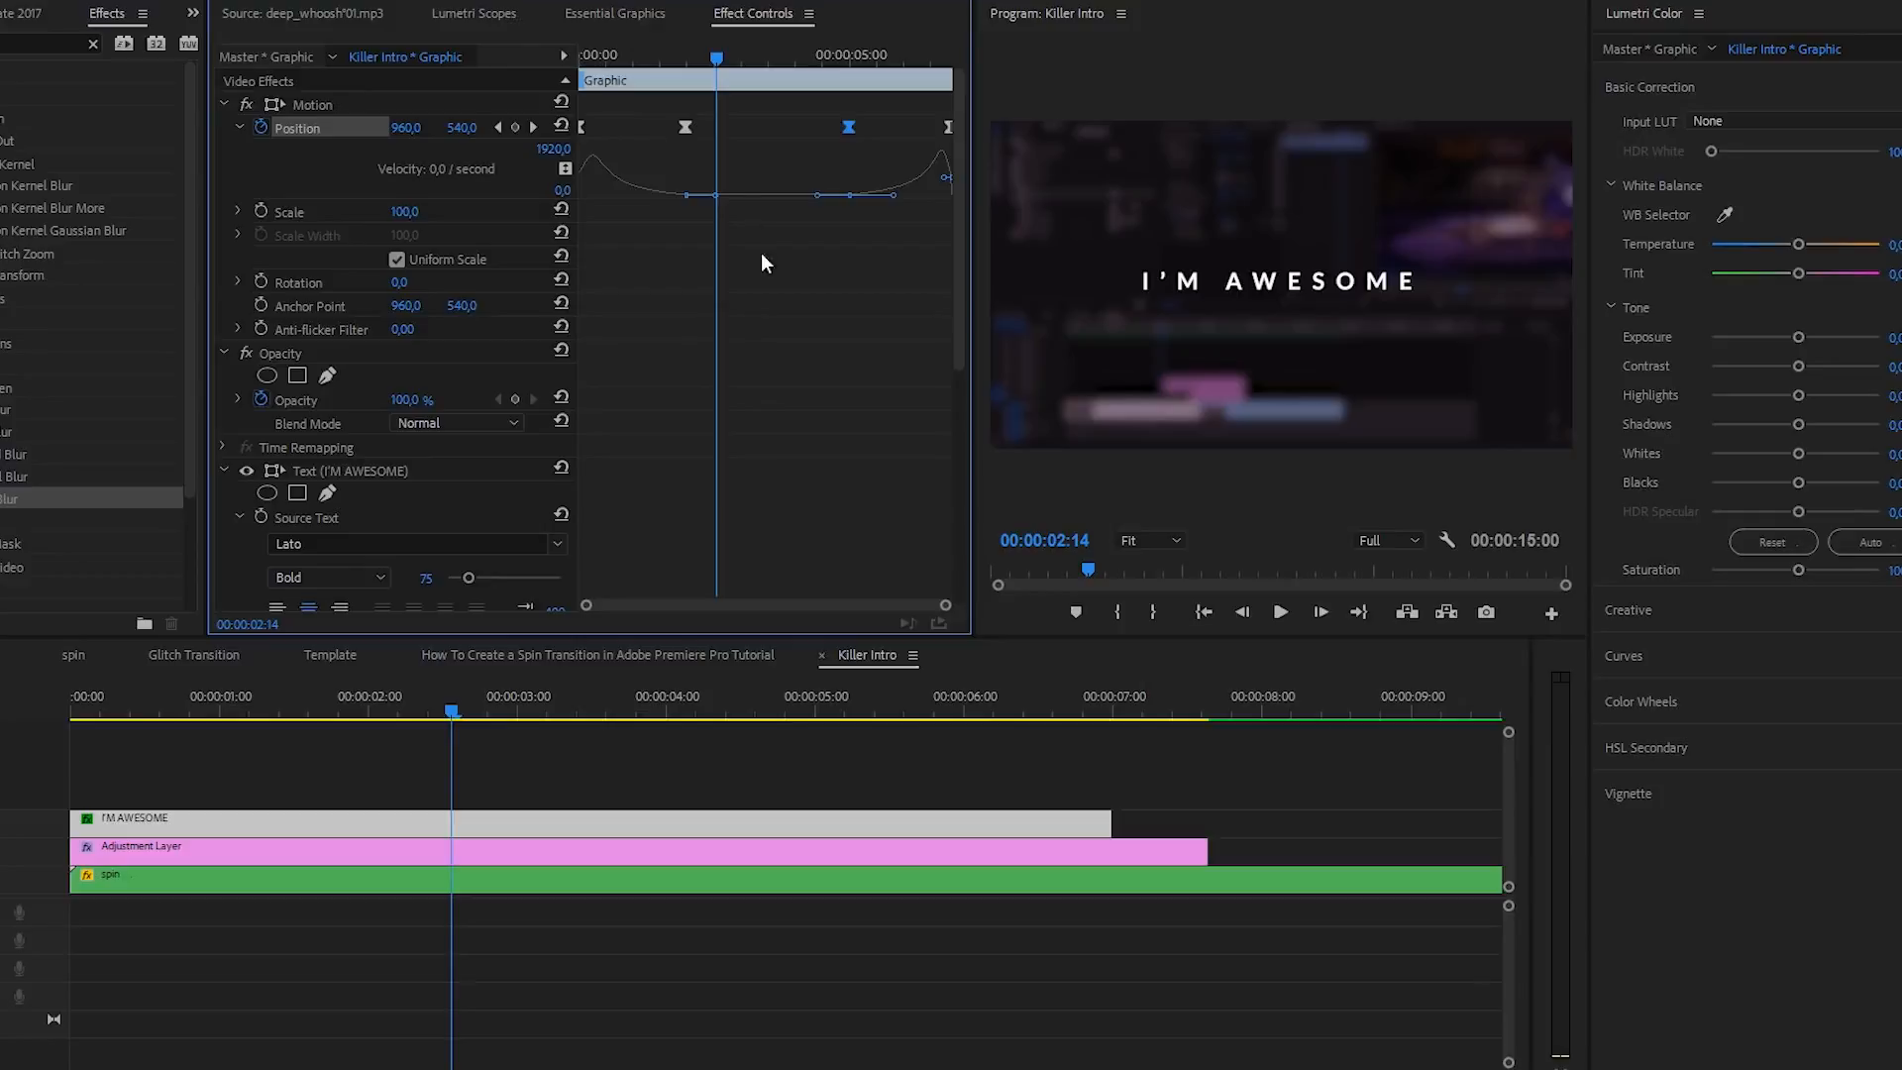
- Try extending the end of the I'M AWESOME clip past the adjustment layer, and undo the extension
drag(1112, 822, 1392, 823)
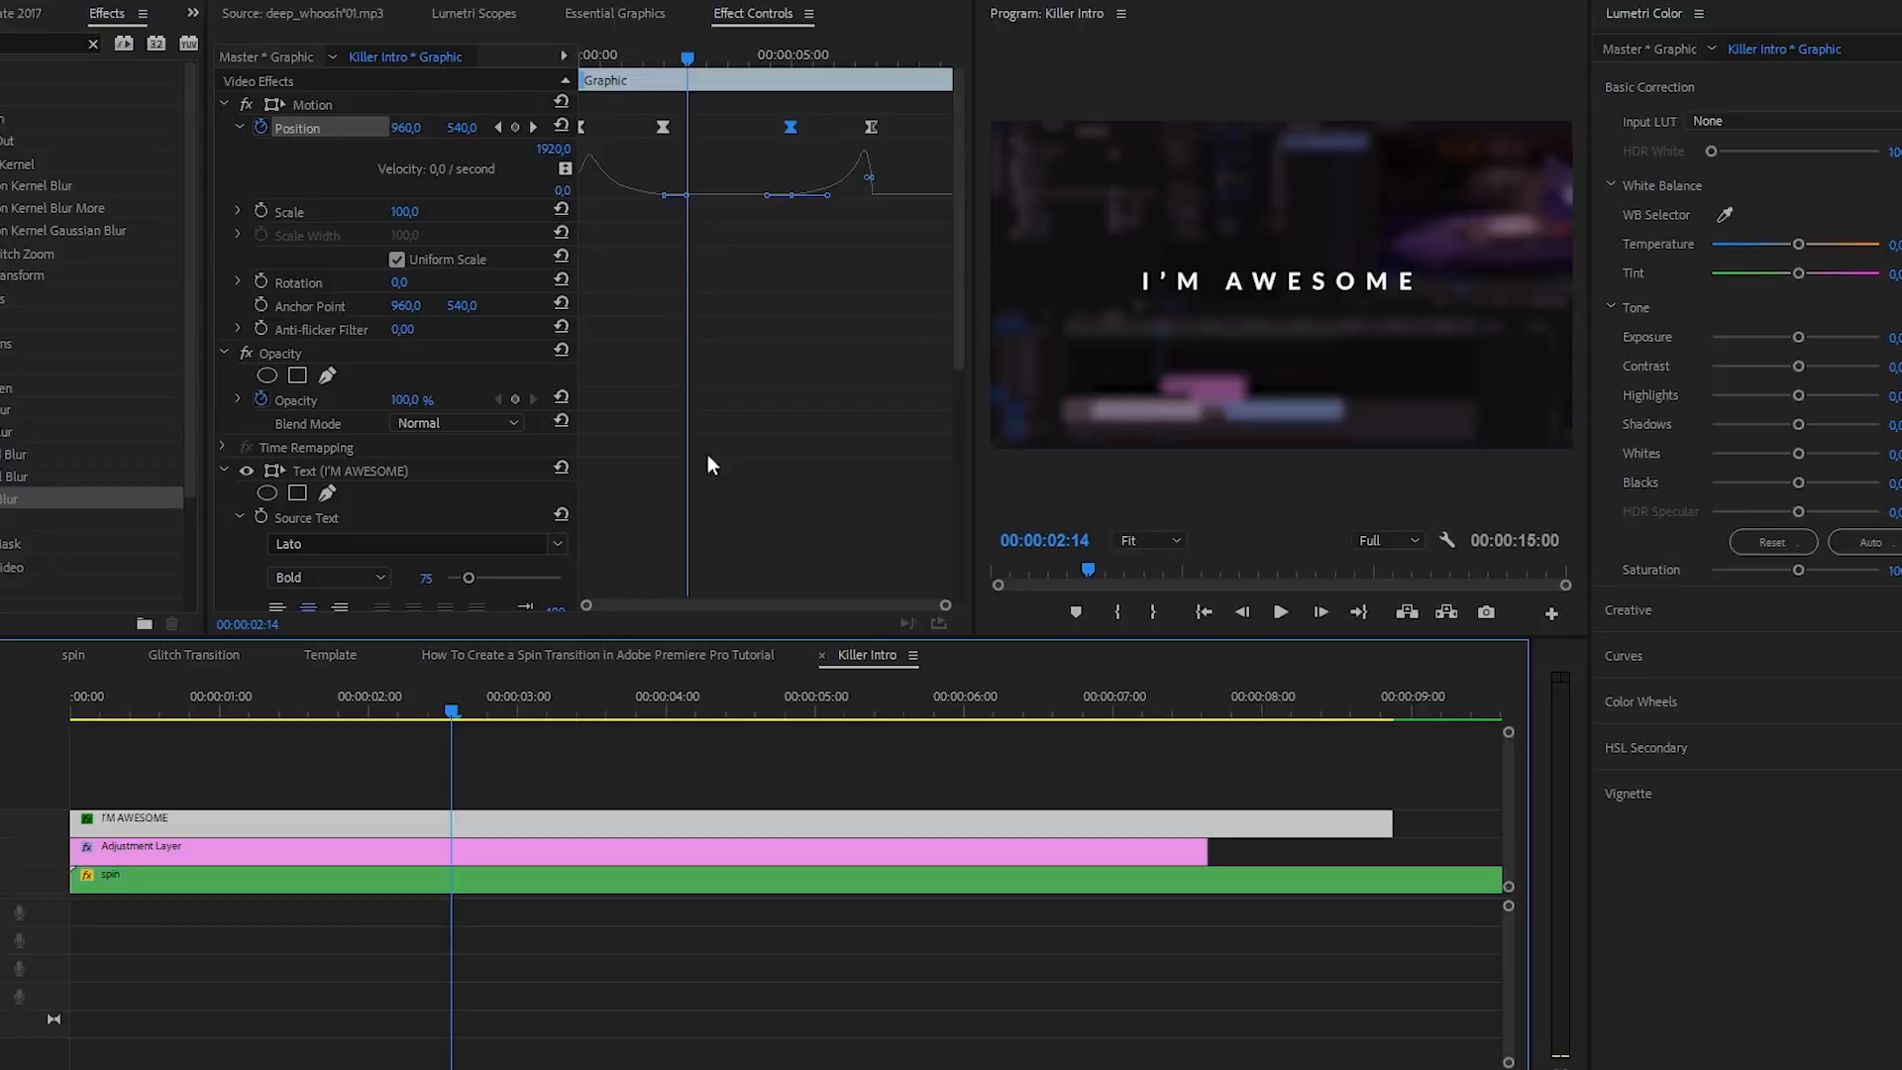
key(ctrl+z)
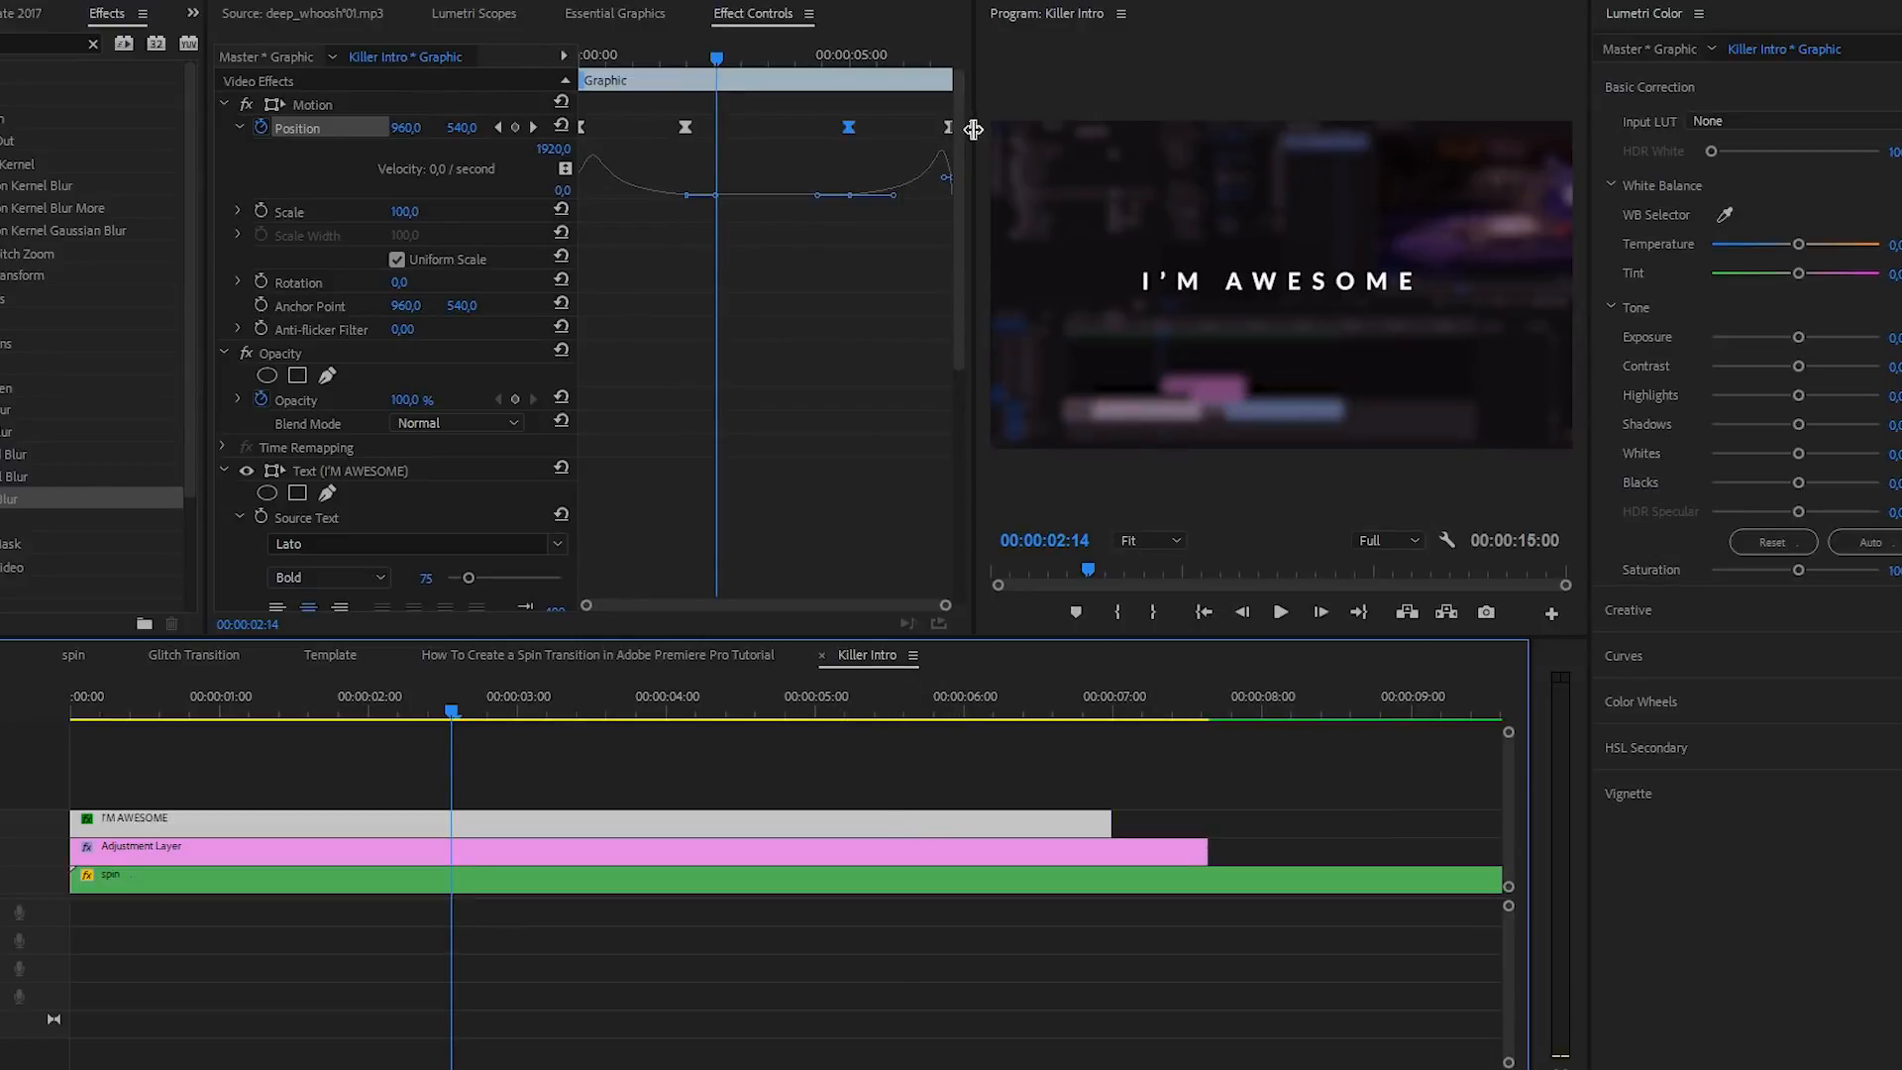
- Mark the title graphic's entrance and exit as protected regions, with an intro duration of 00:00:02:06 and an outro duration of 00:00:02:04
drag(971, 131, 1068, 127)
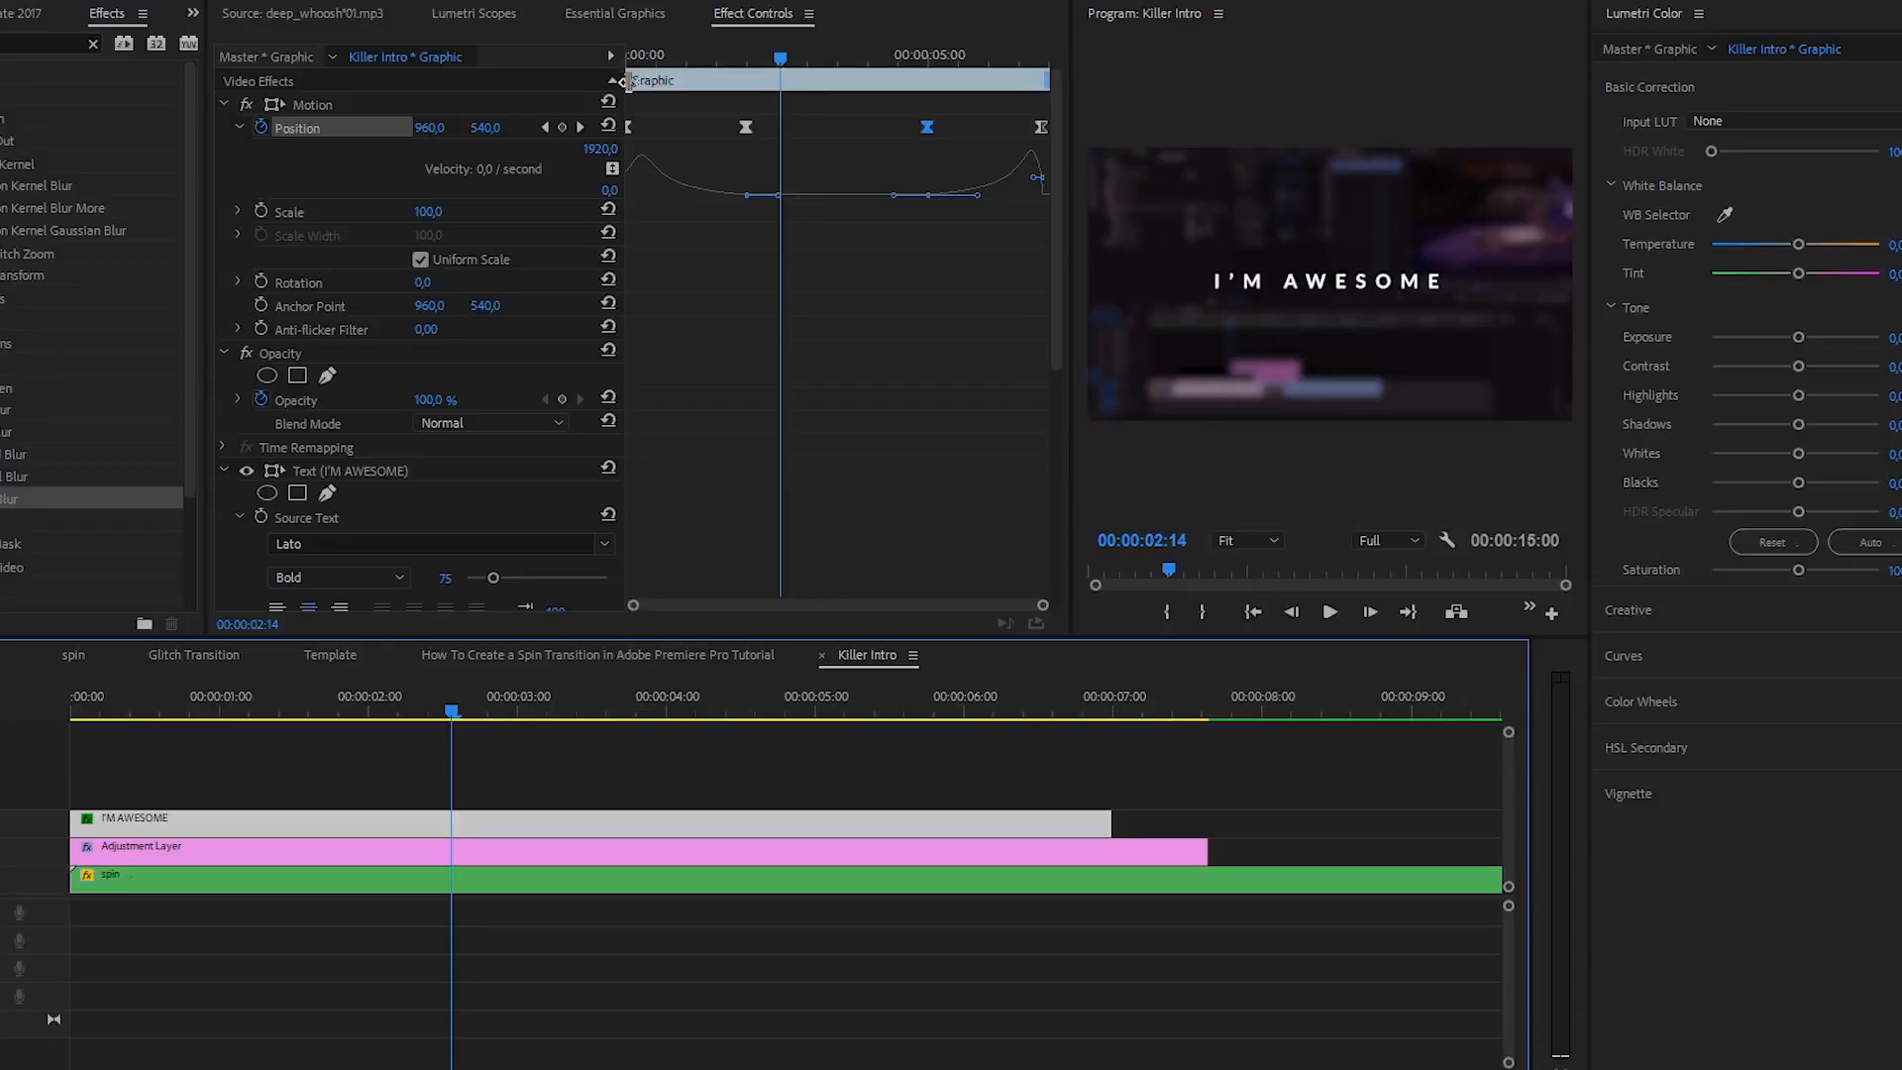
drag(622, 79, 763, 80)
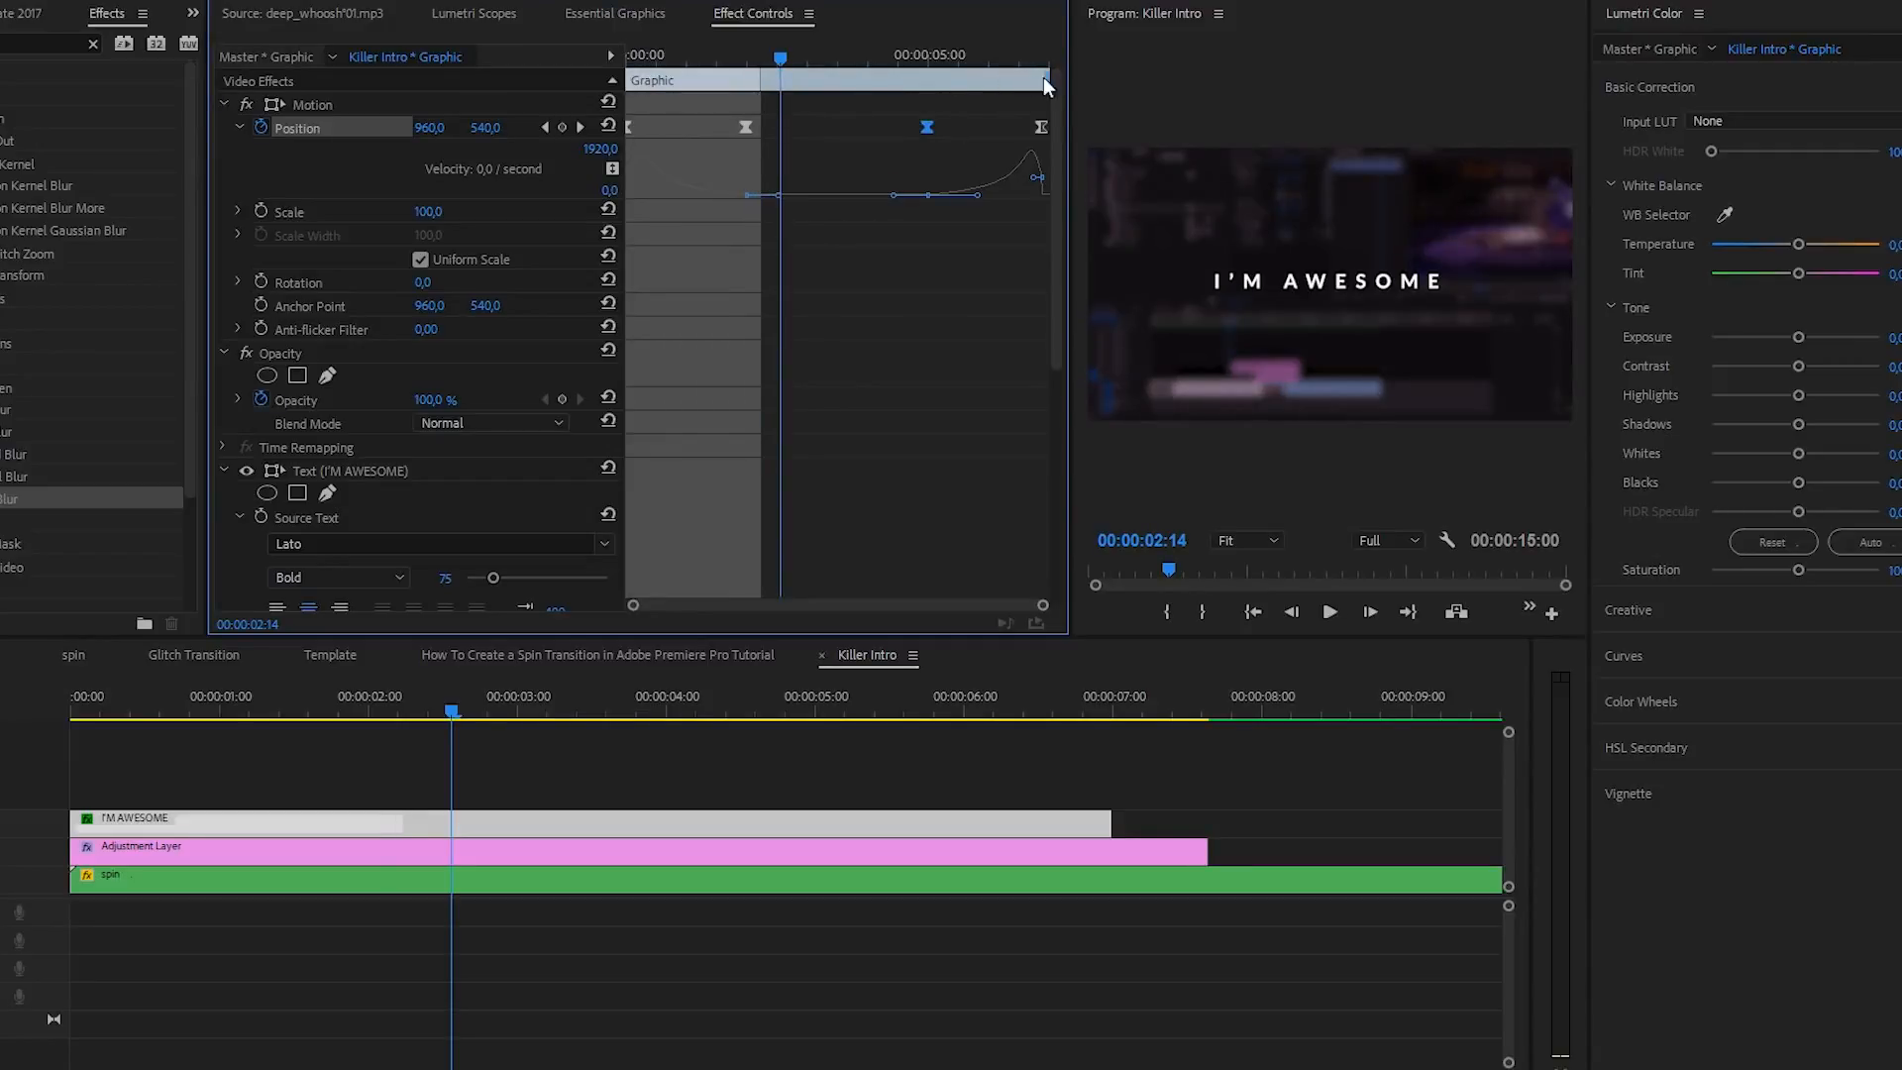
drag(1045, 79, 918, 89)
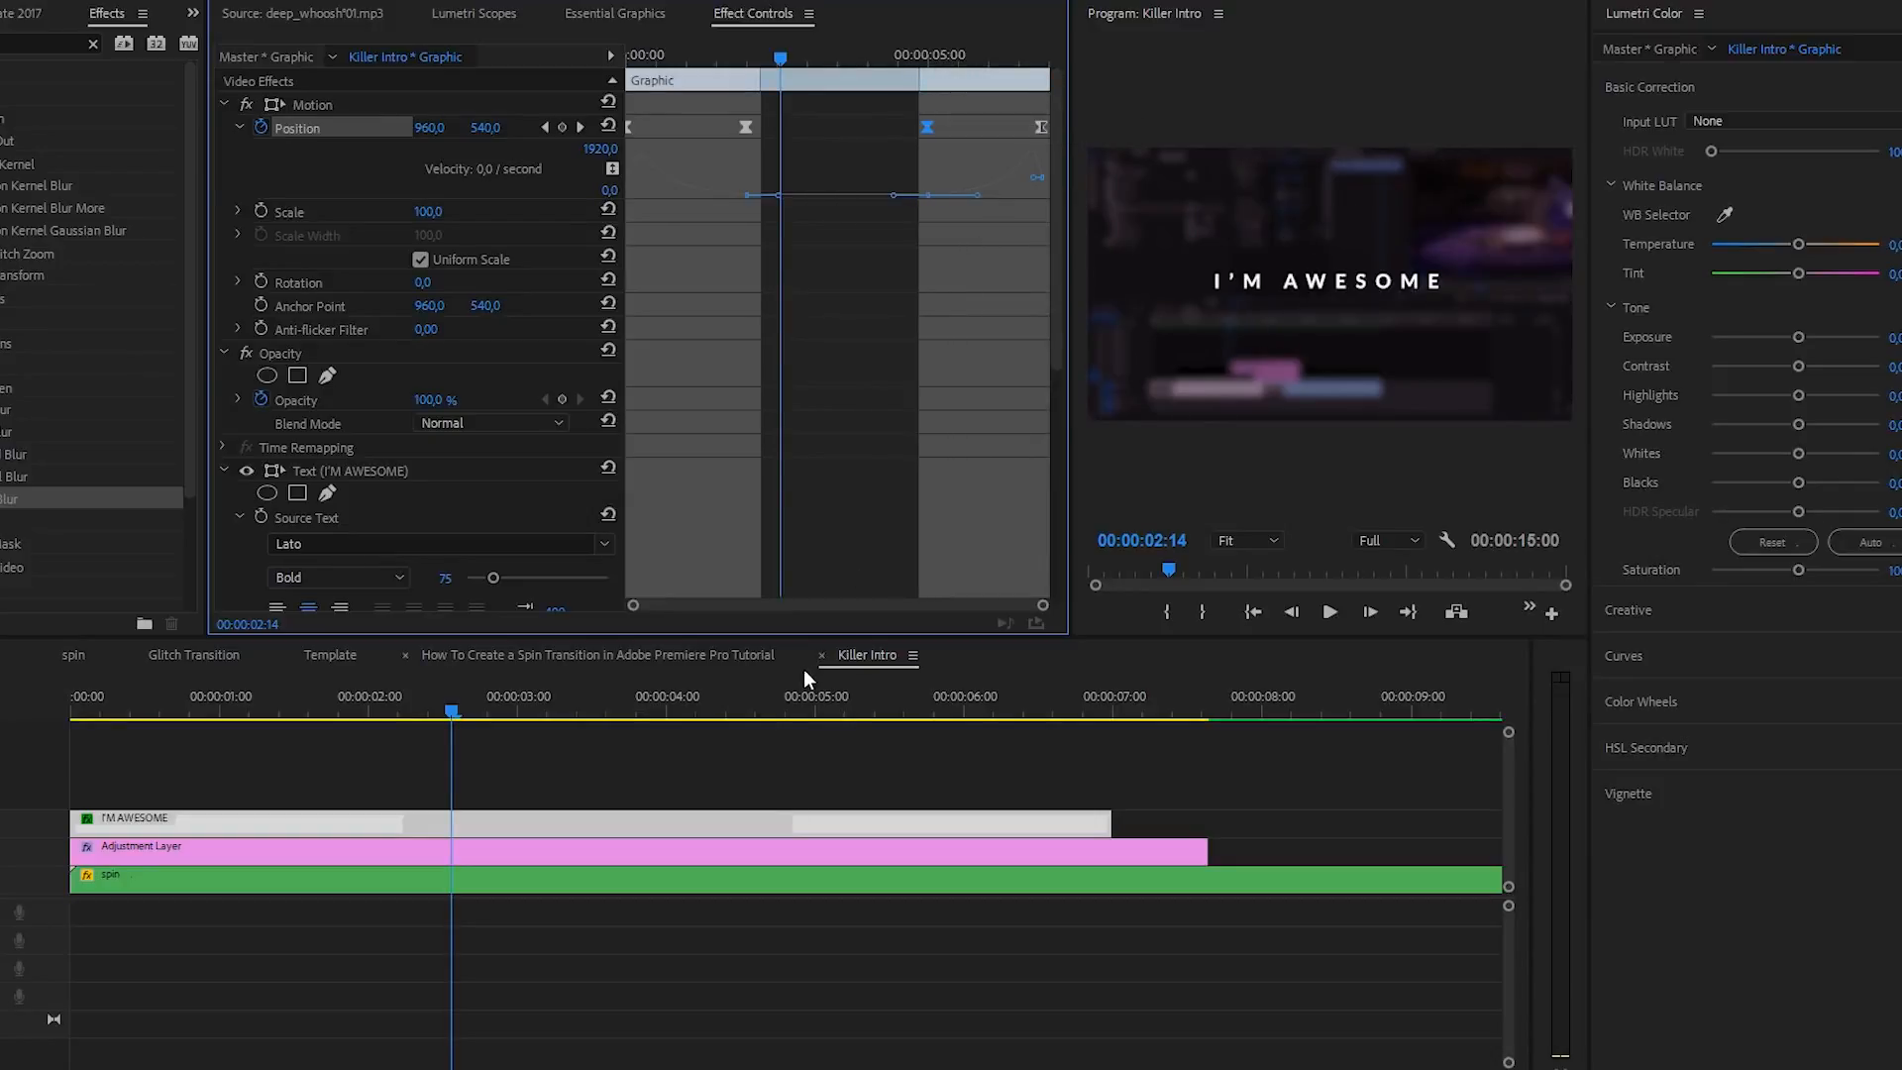
- Try trimming the end of the I'M AWESOME clip to test its protected intro and outro, and undo the trim
key(minus)
key(minus)
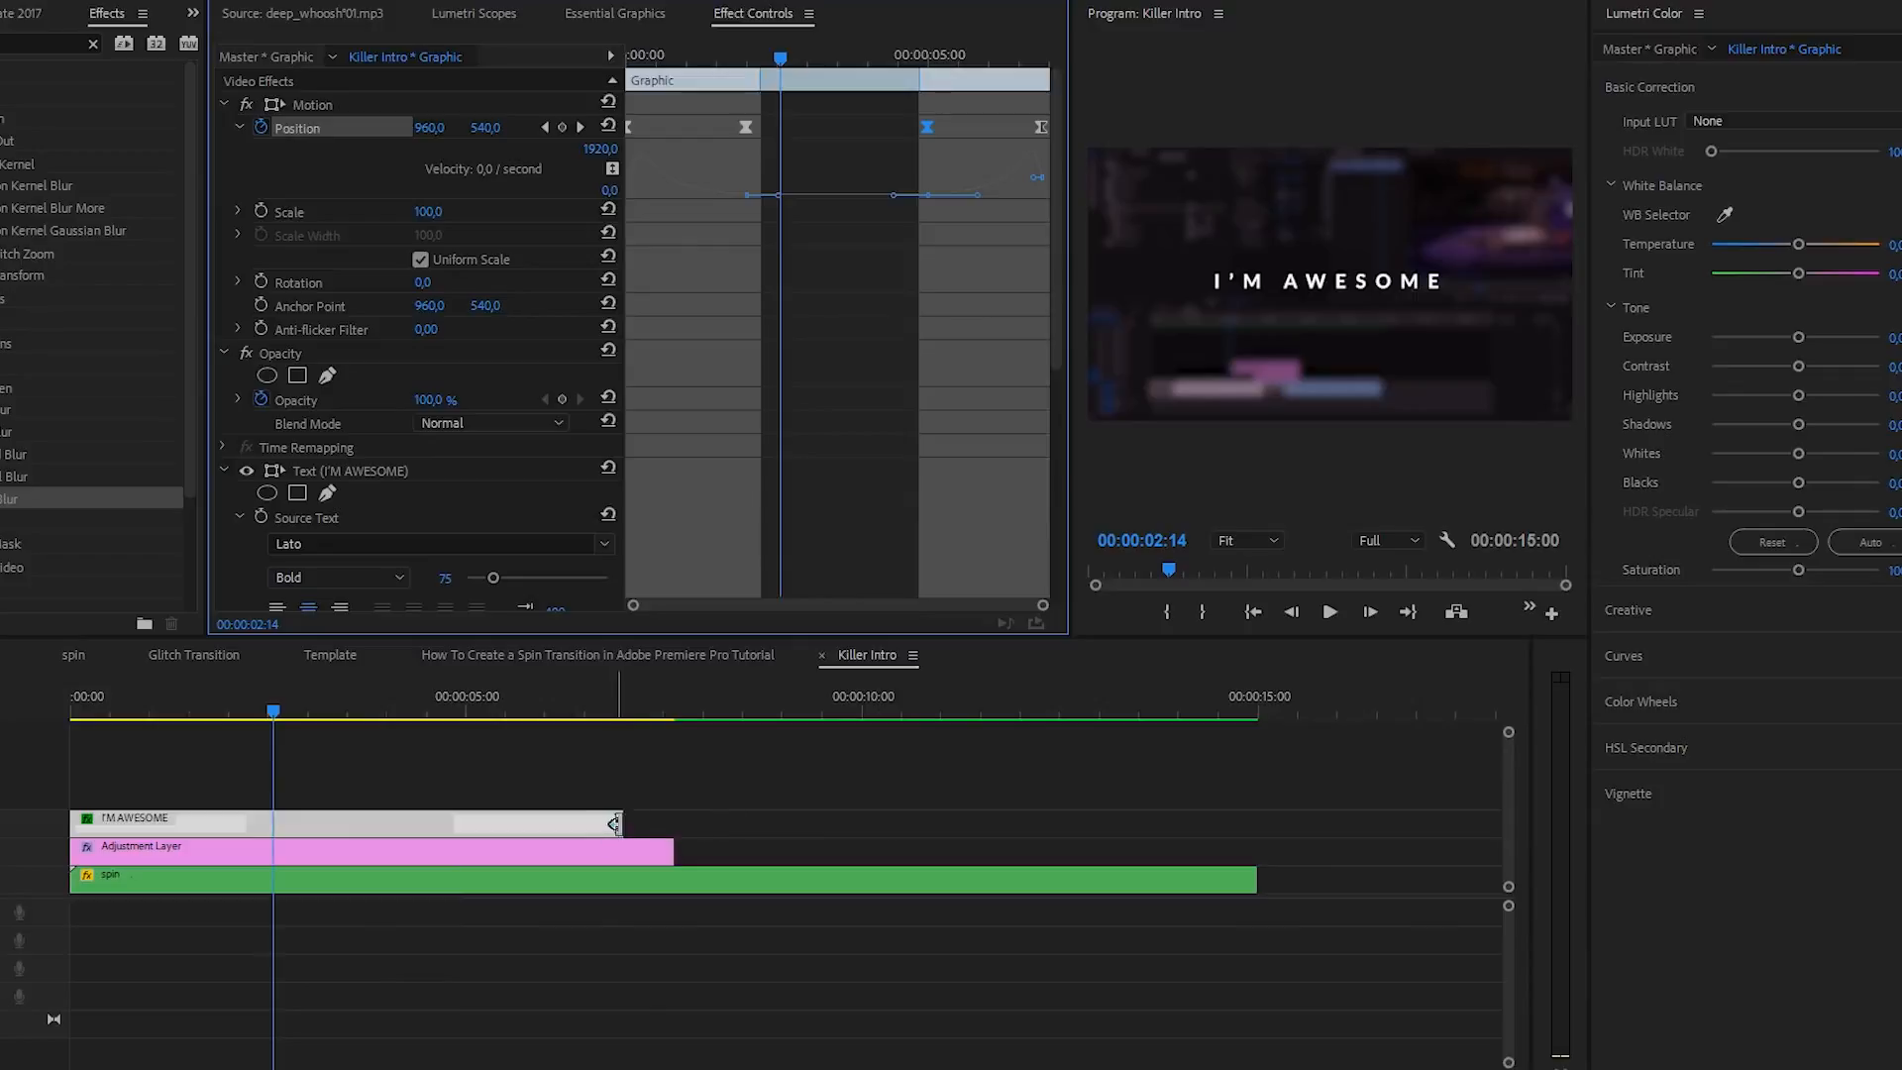
drag(717, 816, 622, 823)
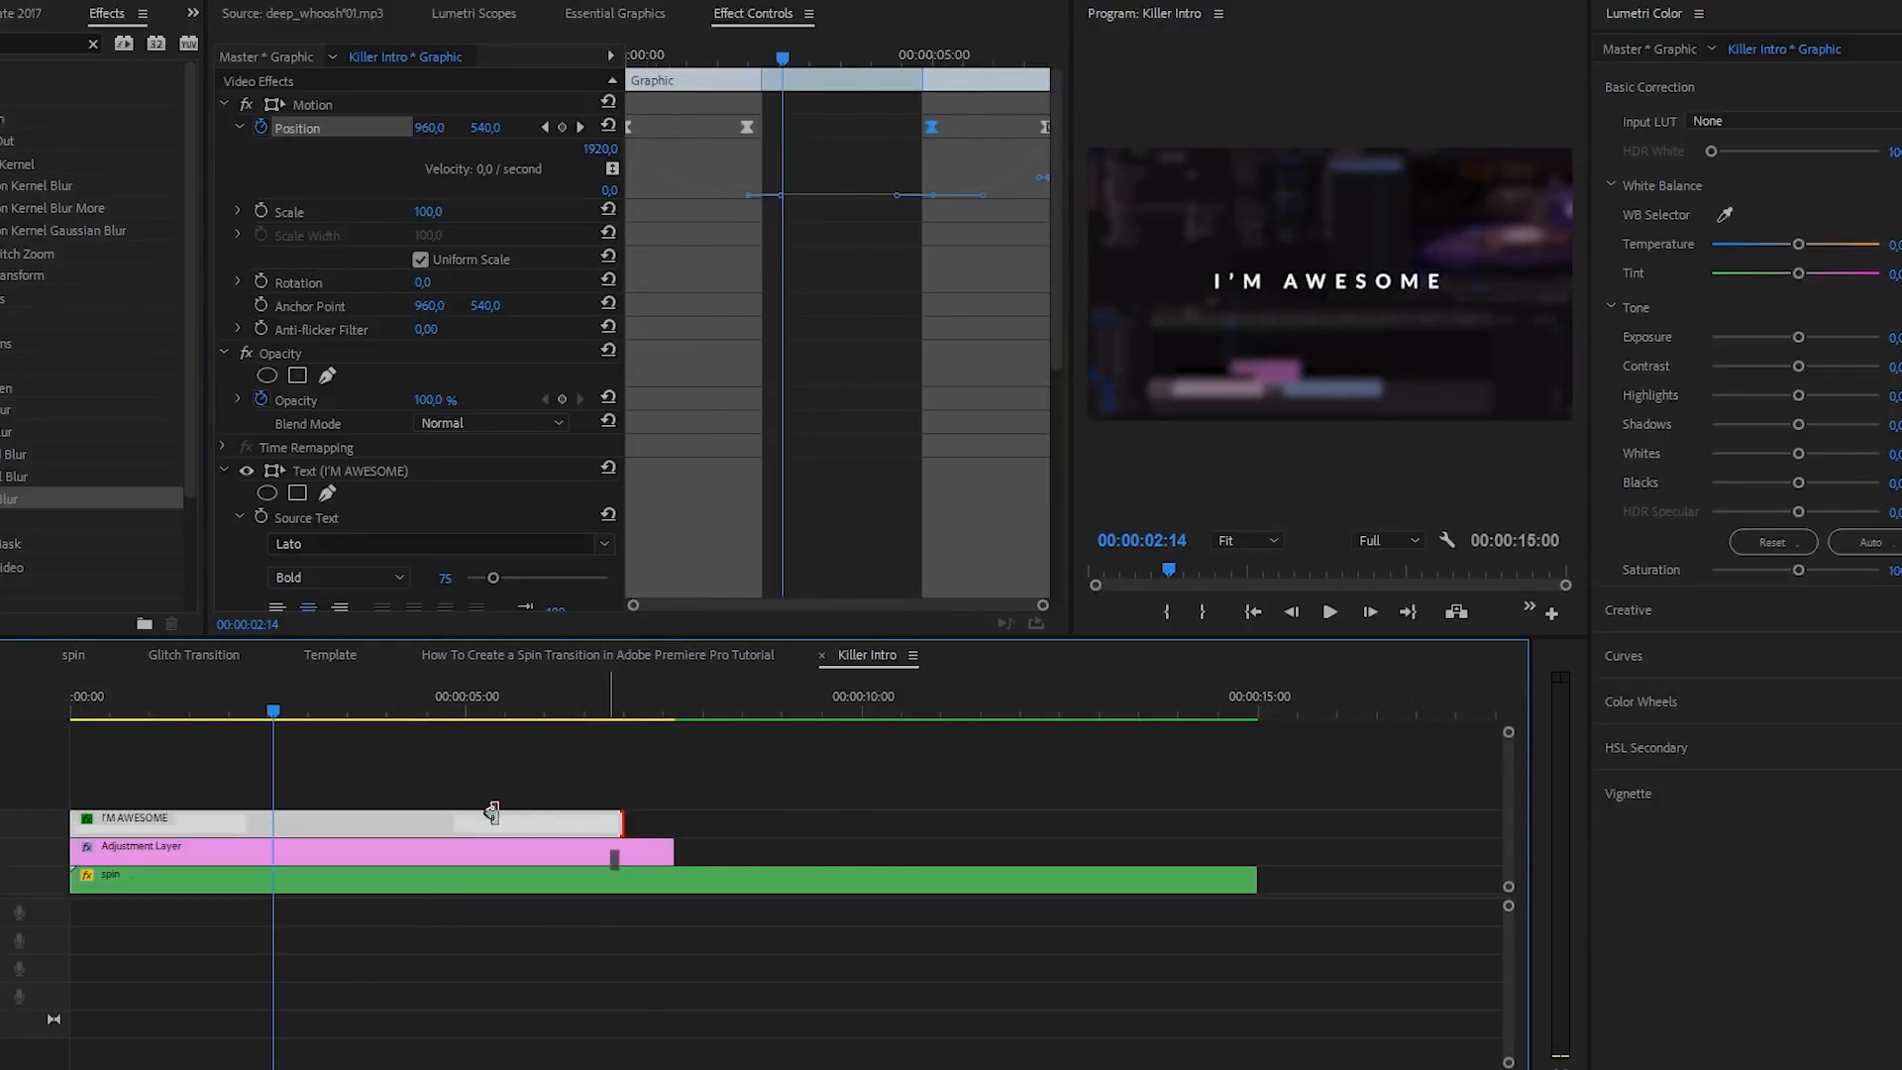
drag(492, 813, 439, 820)
key(ctrl+z)
- Duplicate the I'M AWESOME clip onto the track directly above and lower the copy's text layer to a vertical position of 595
mouse_move(258, 821)
mouse_down()
mouse_move(317, 852)
mouse_move(259, 792)
mouse_up()
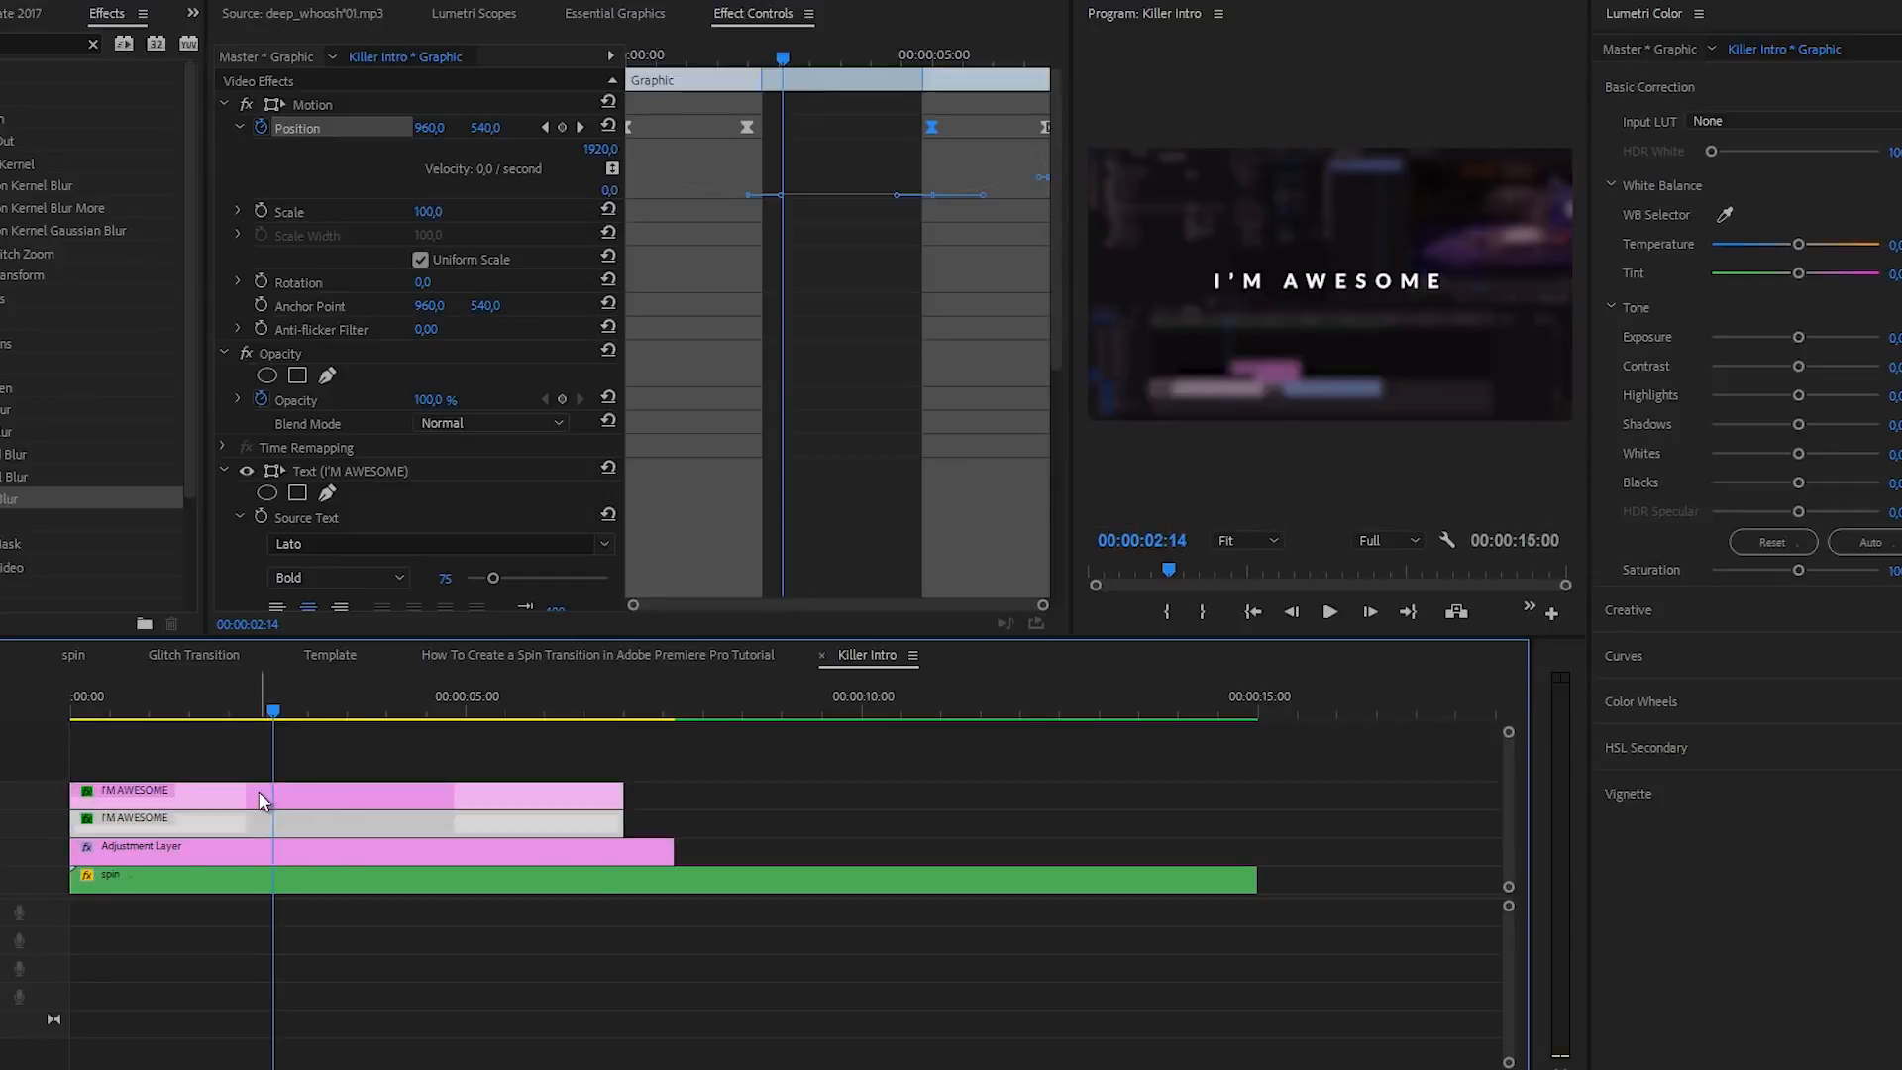
click(259, 794)
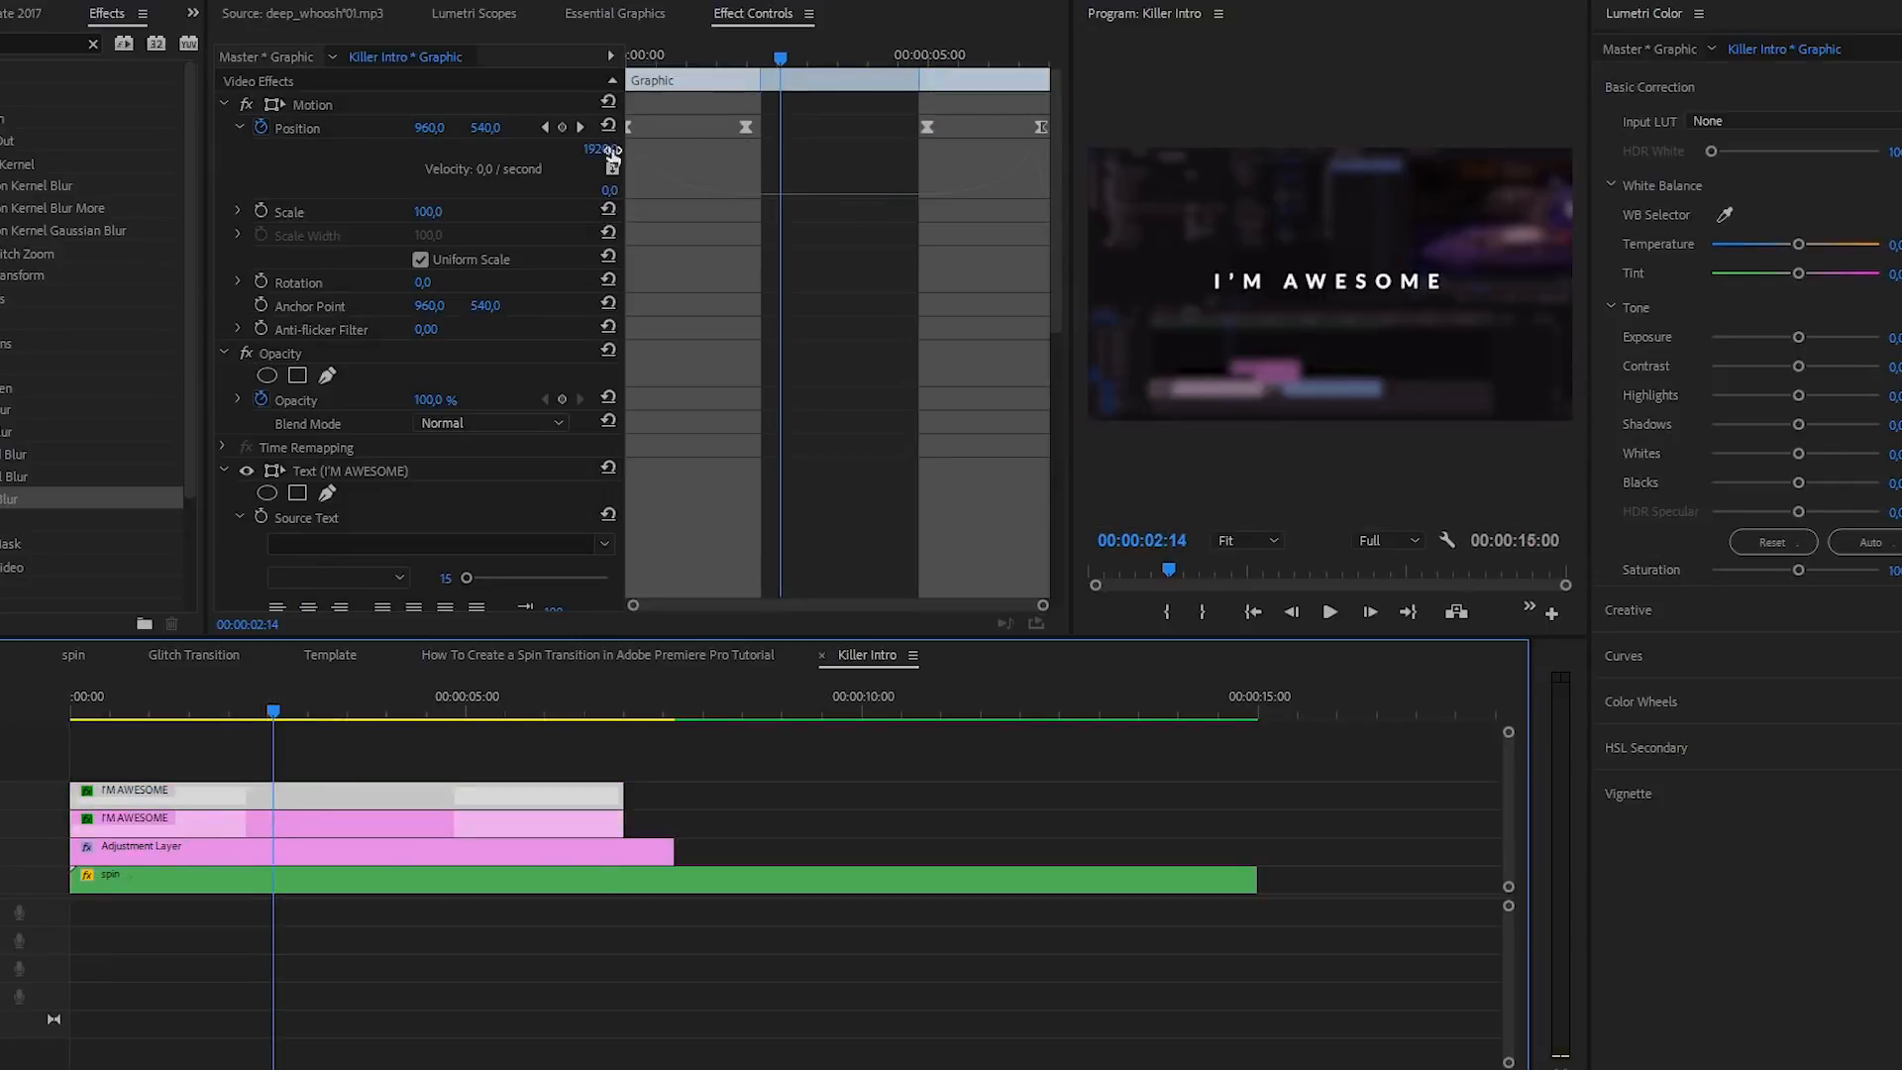
click(301, 127)
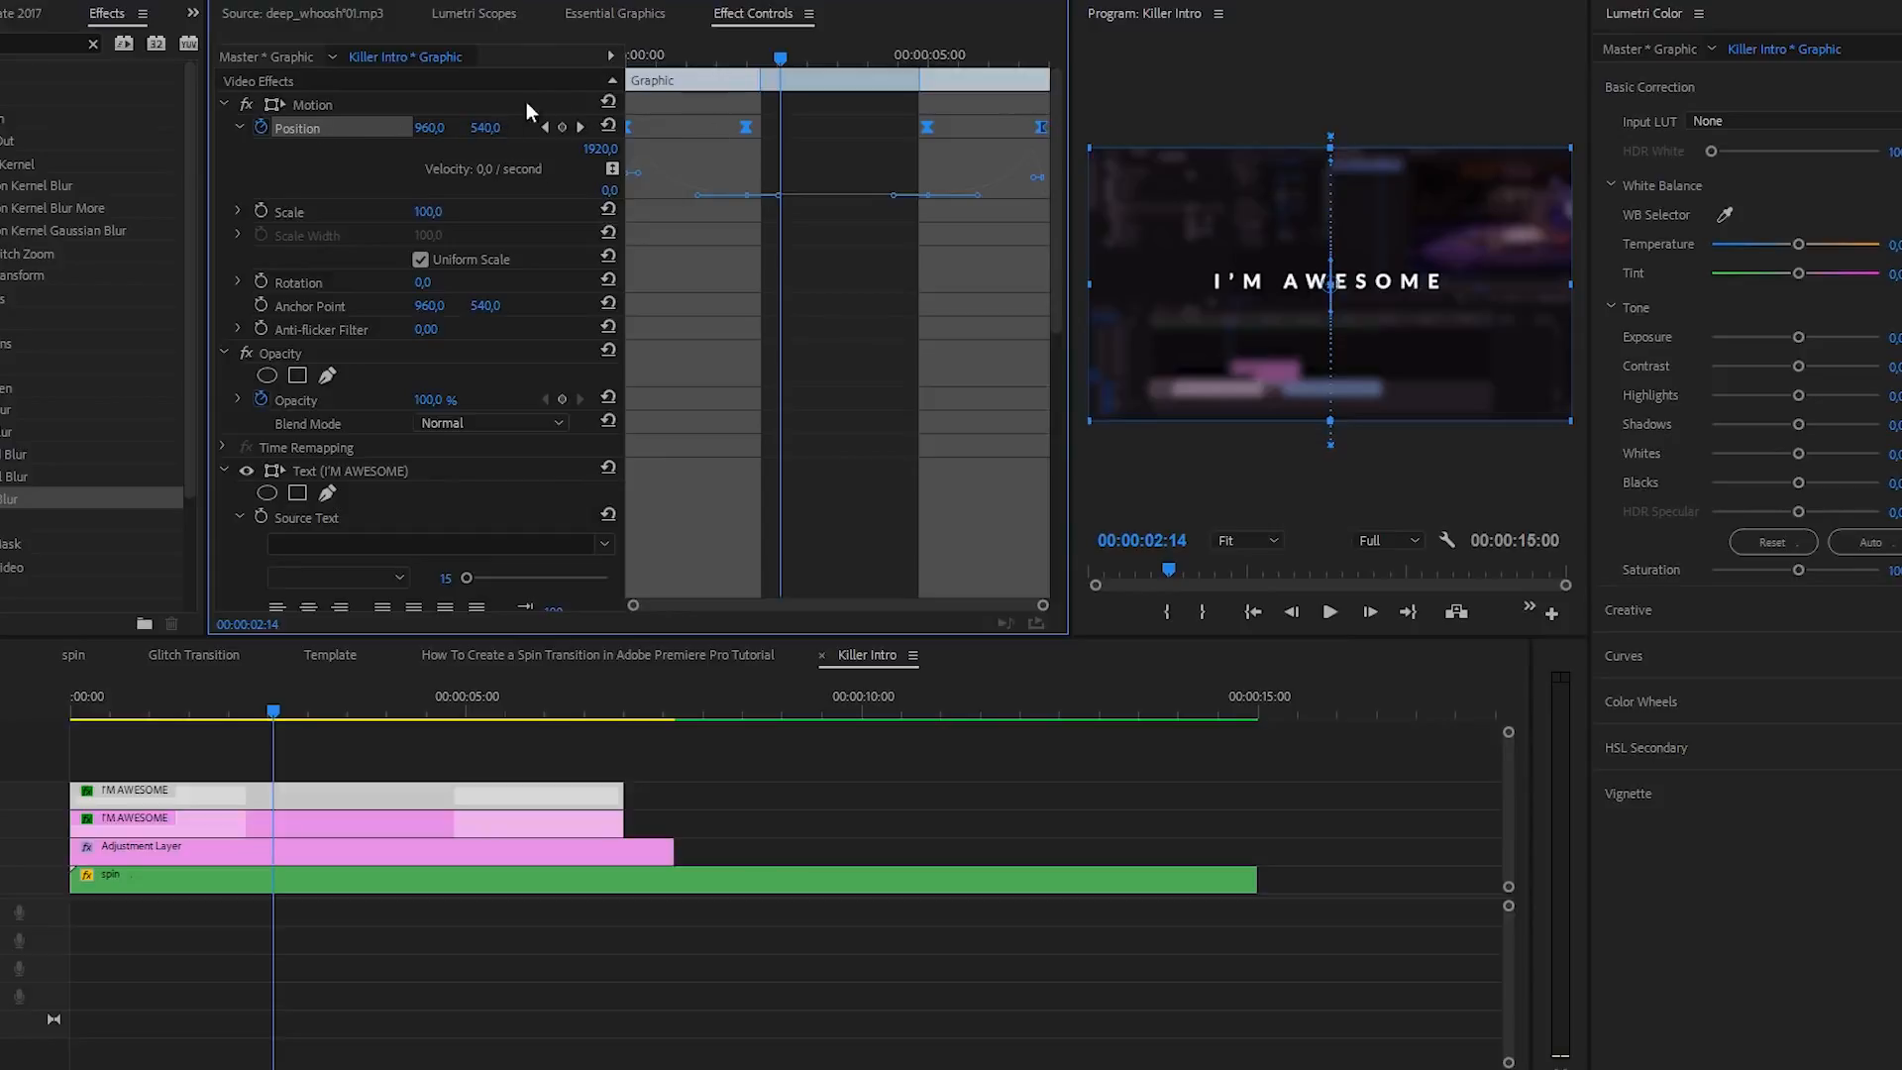
click(624, 14)
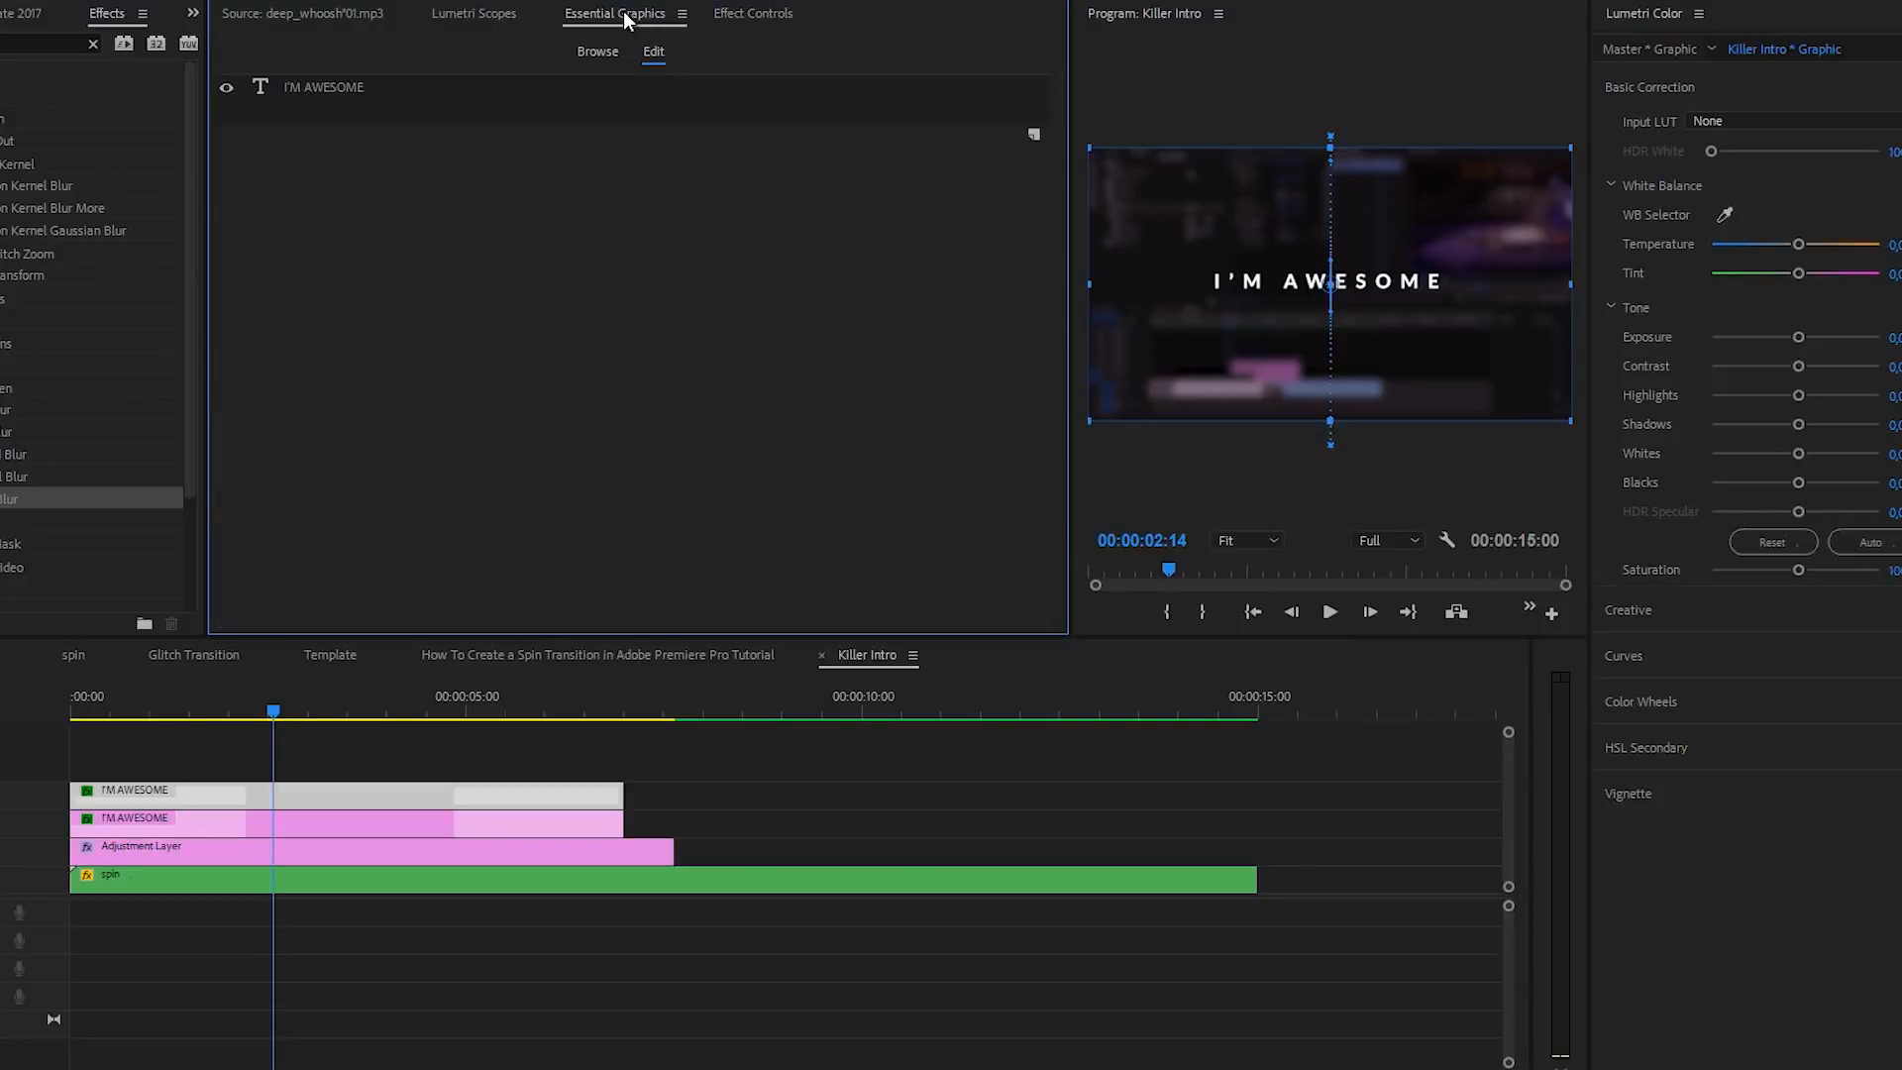
click(365, 86)
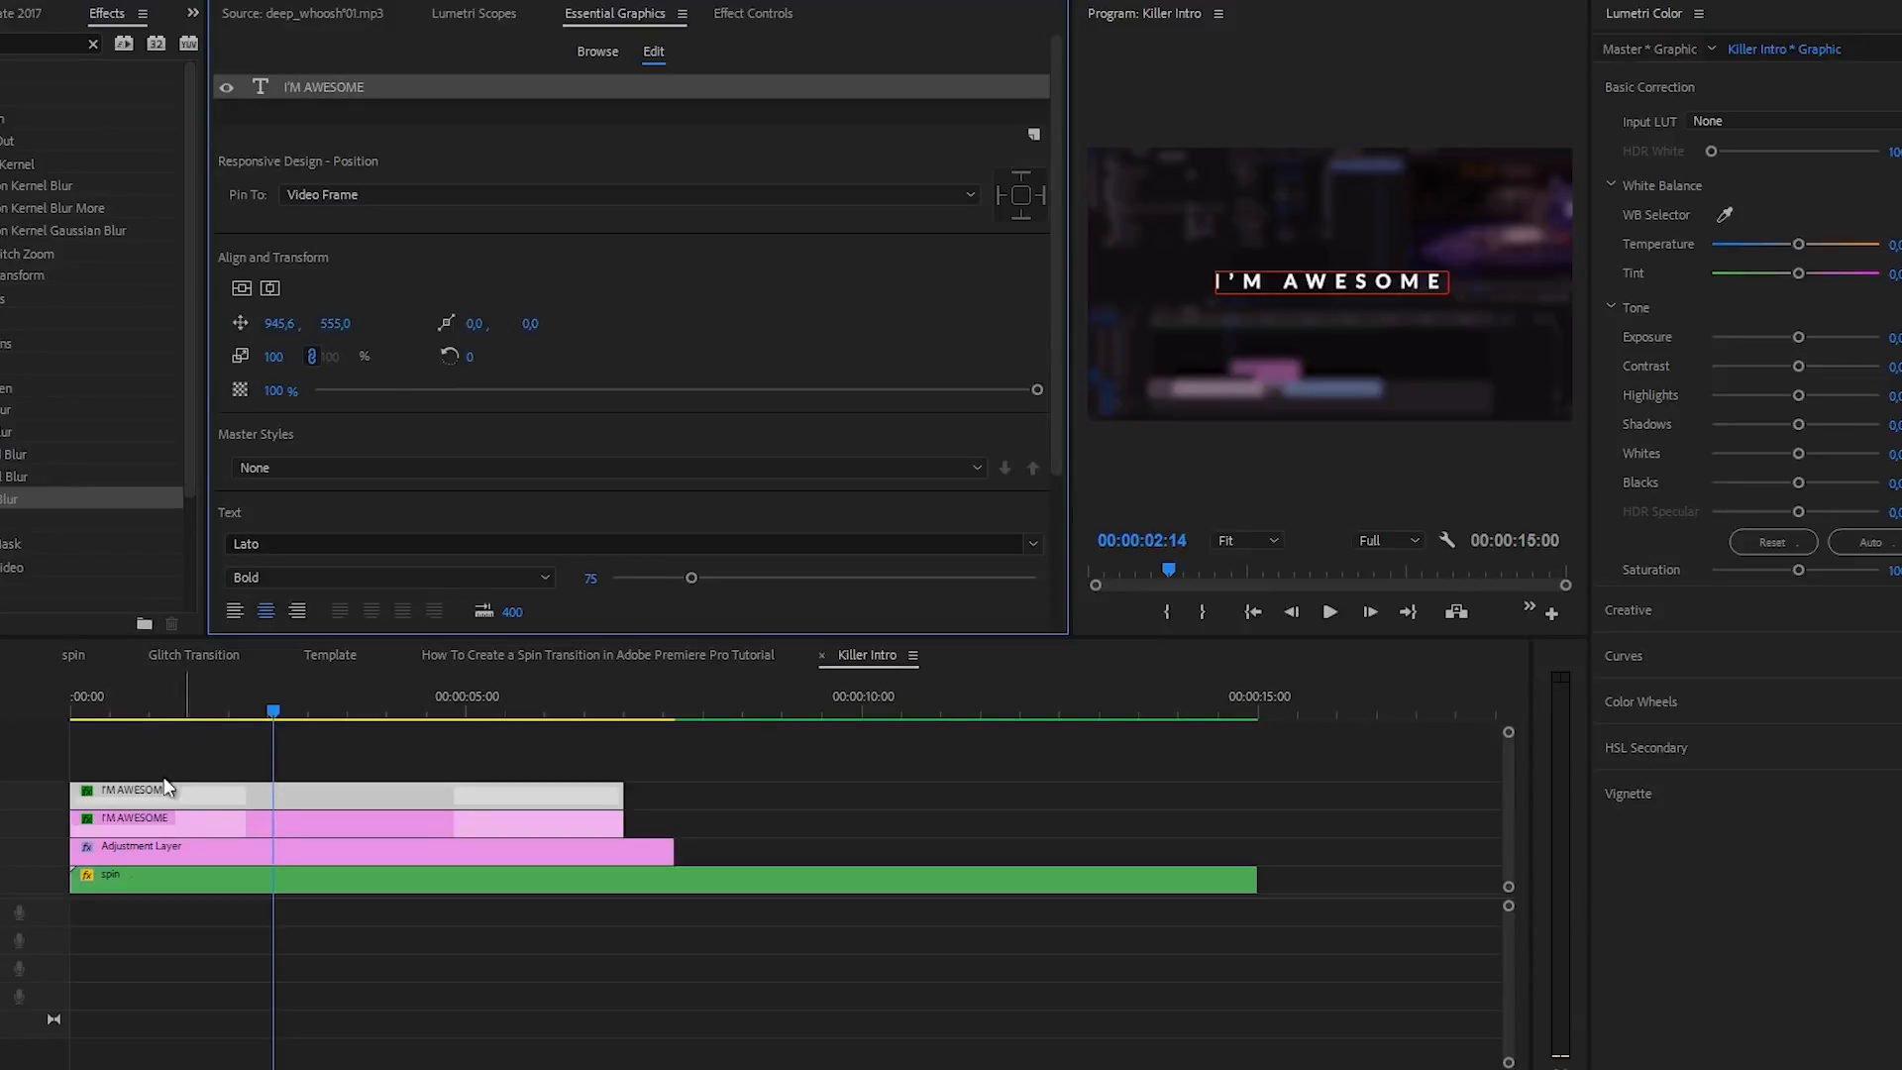
drag(337, 329, 505, 340)
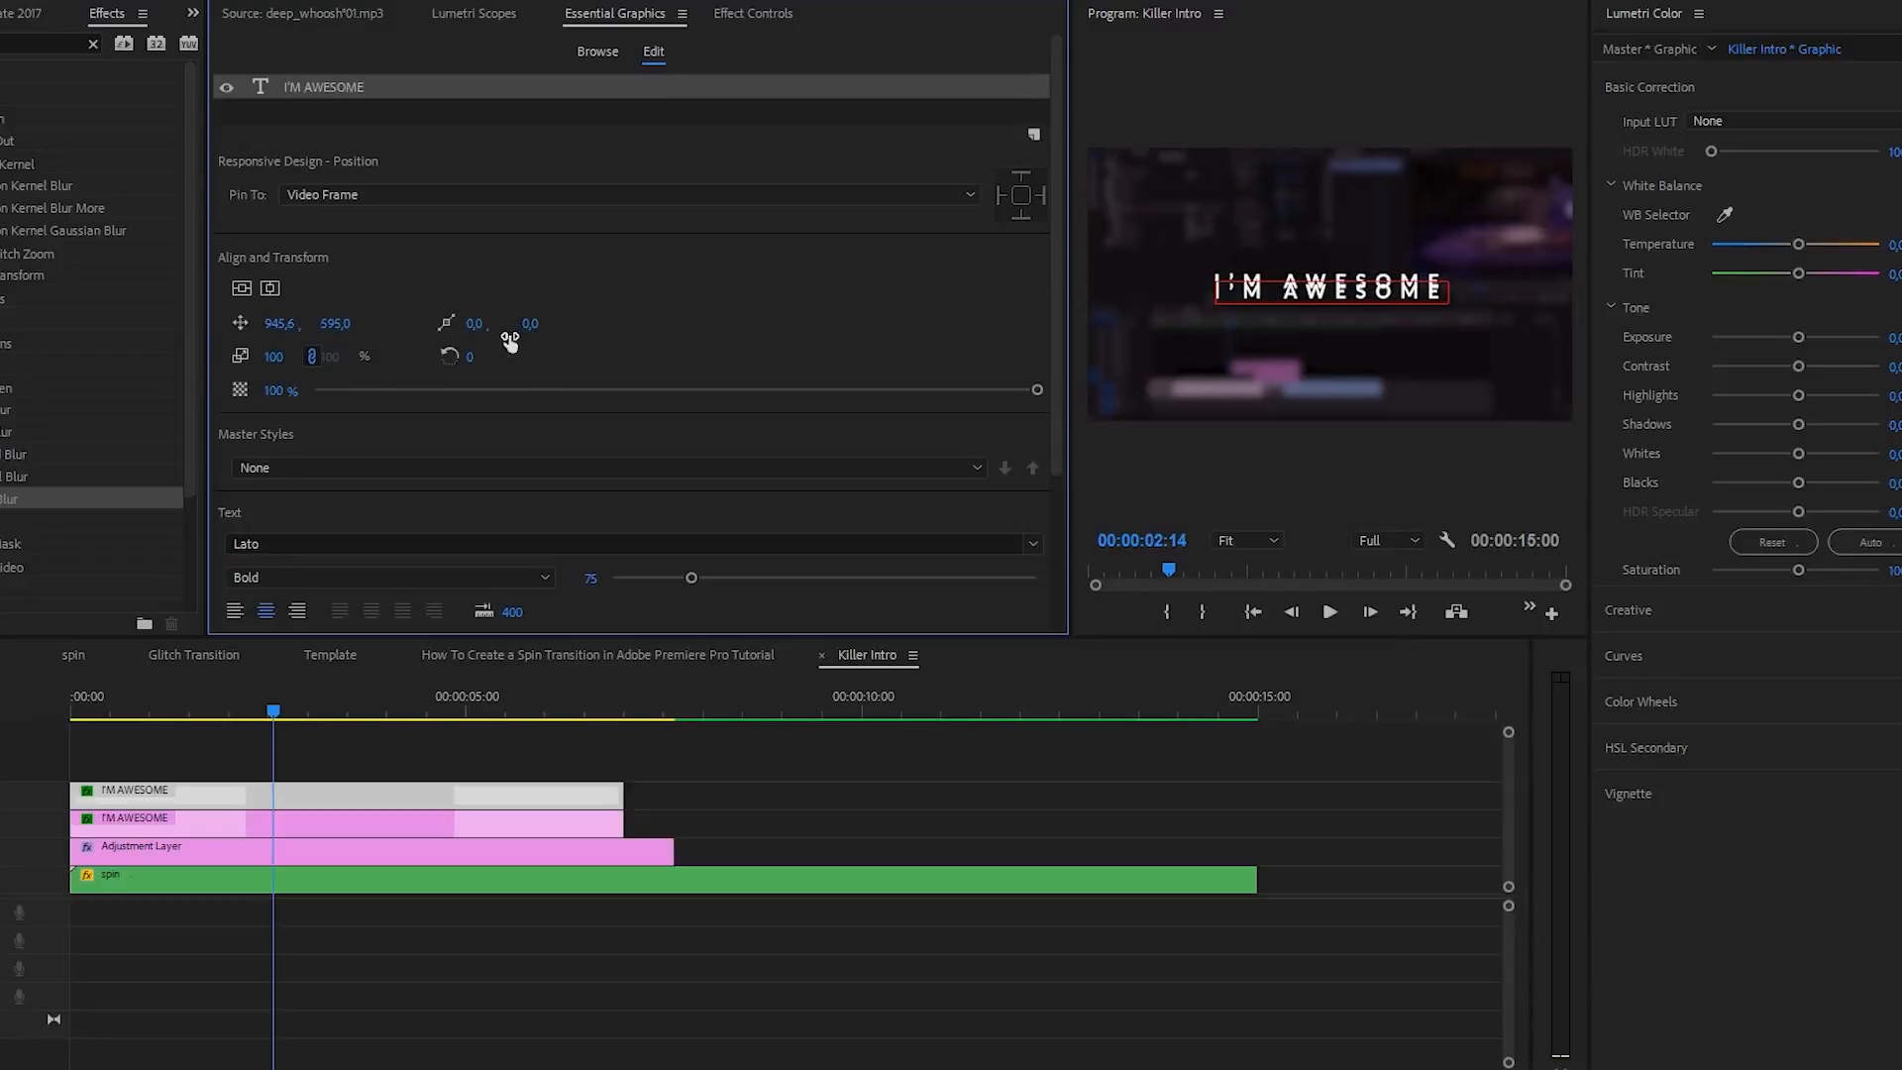
- Raise the text layer of the original I'M AWESOME clip to a vertical position of 532
click(260, 824)
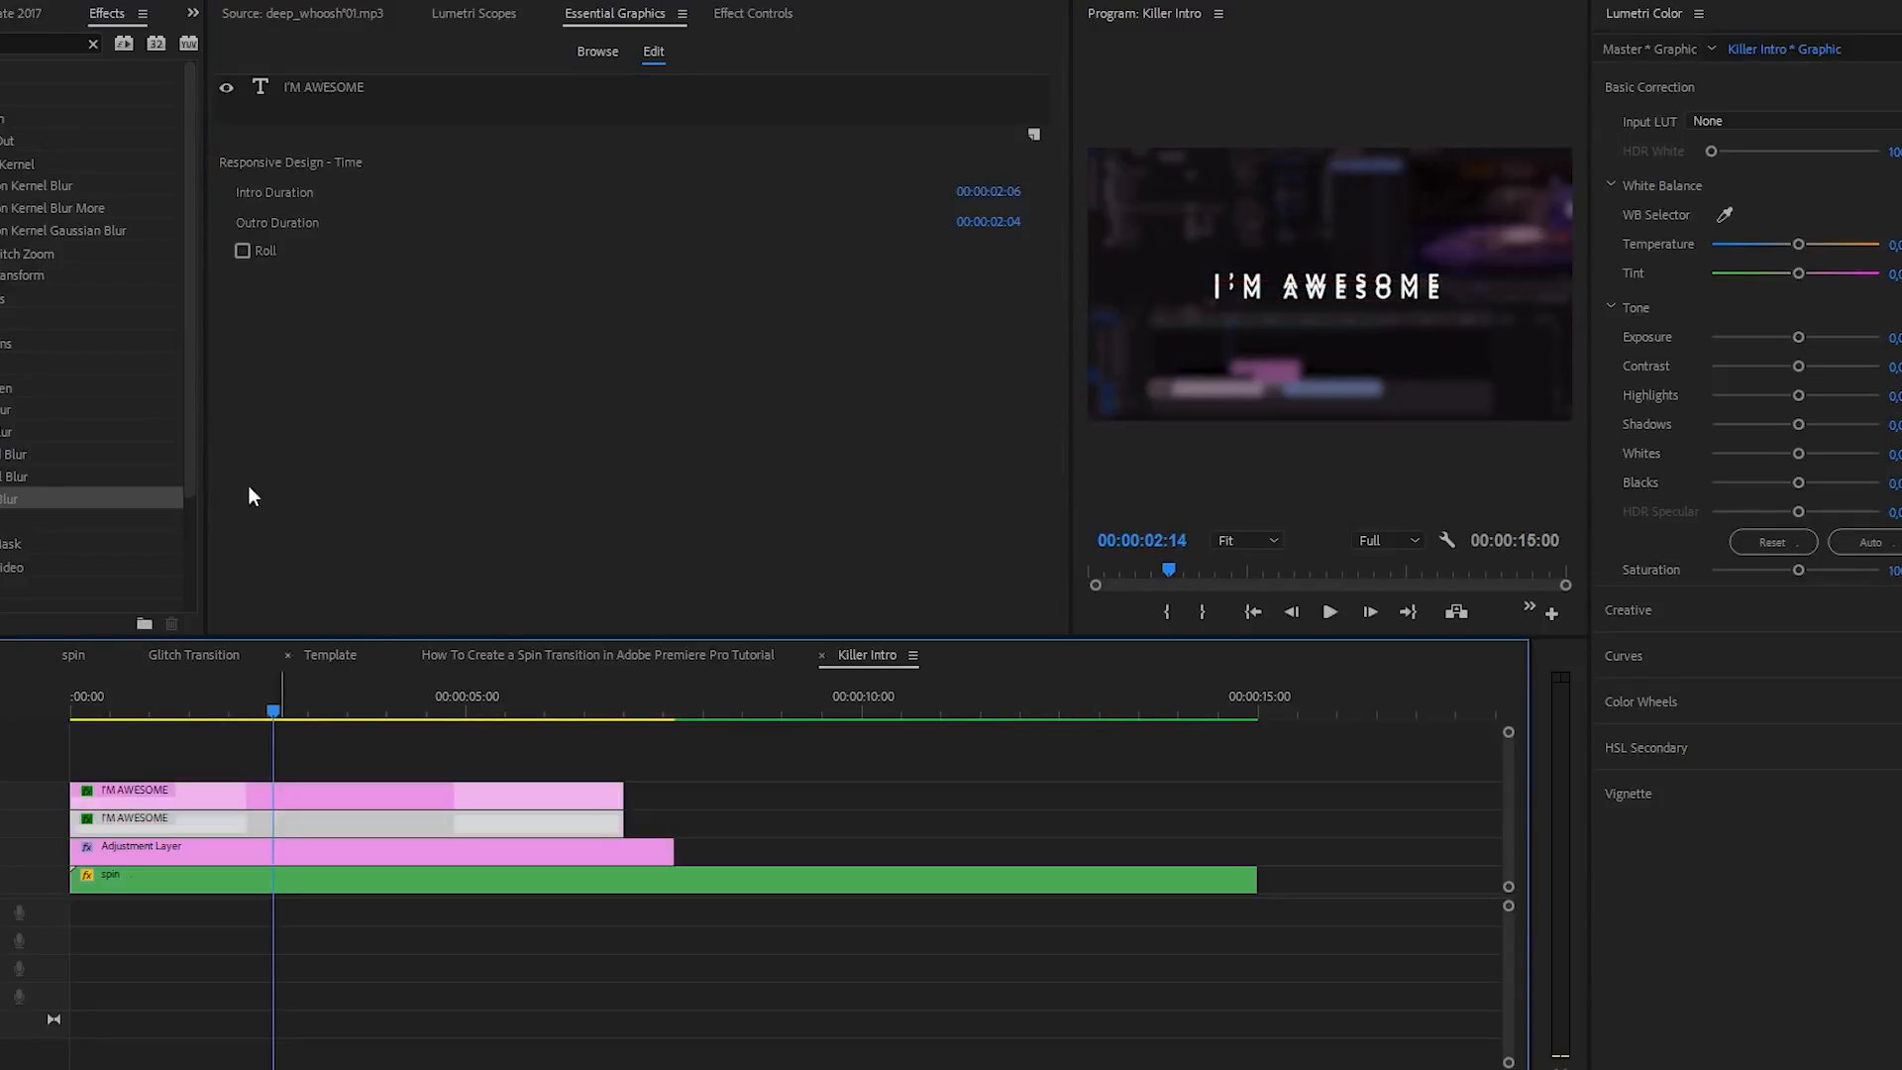
click(319, 87)
drag(335, 327, 321, 327)
- Restyle the duplicated title's text with the Lato Light style, a font size of 61 and tracking of 1000
click(267, 795)
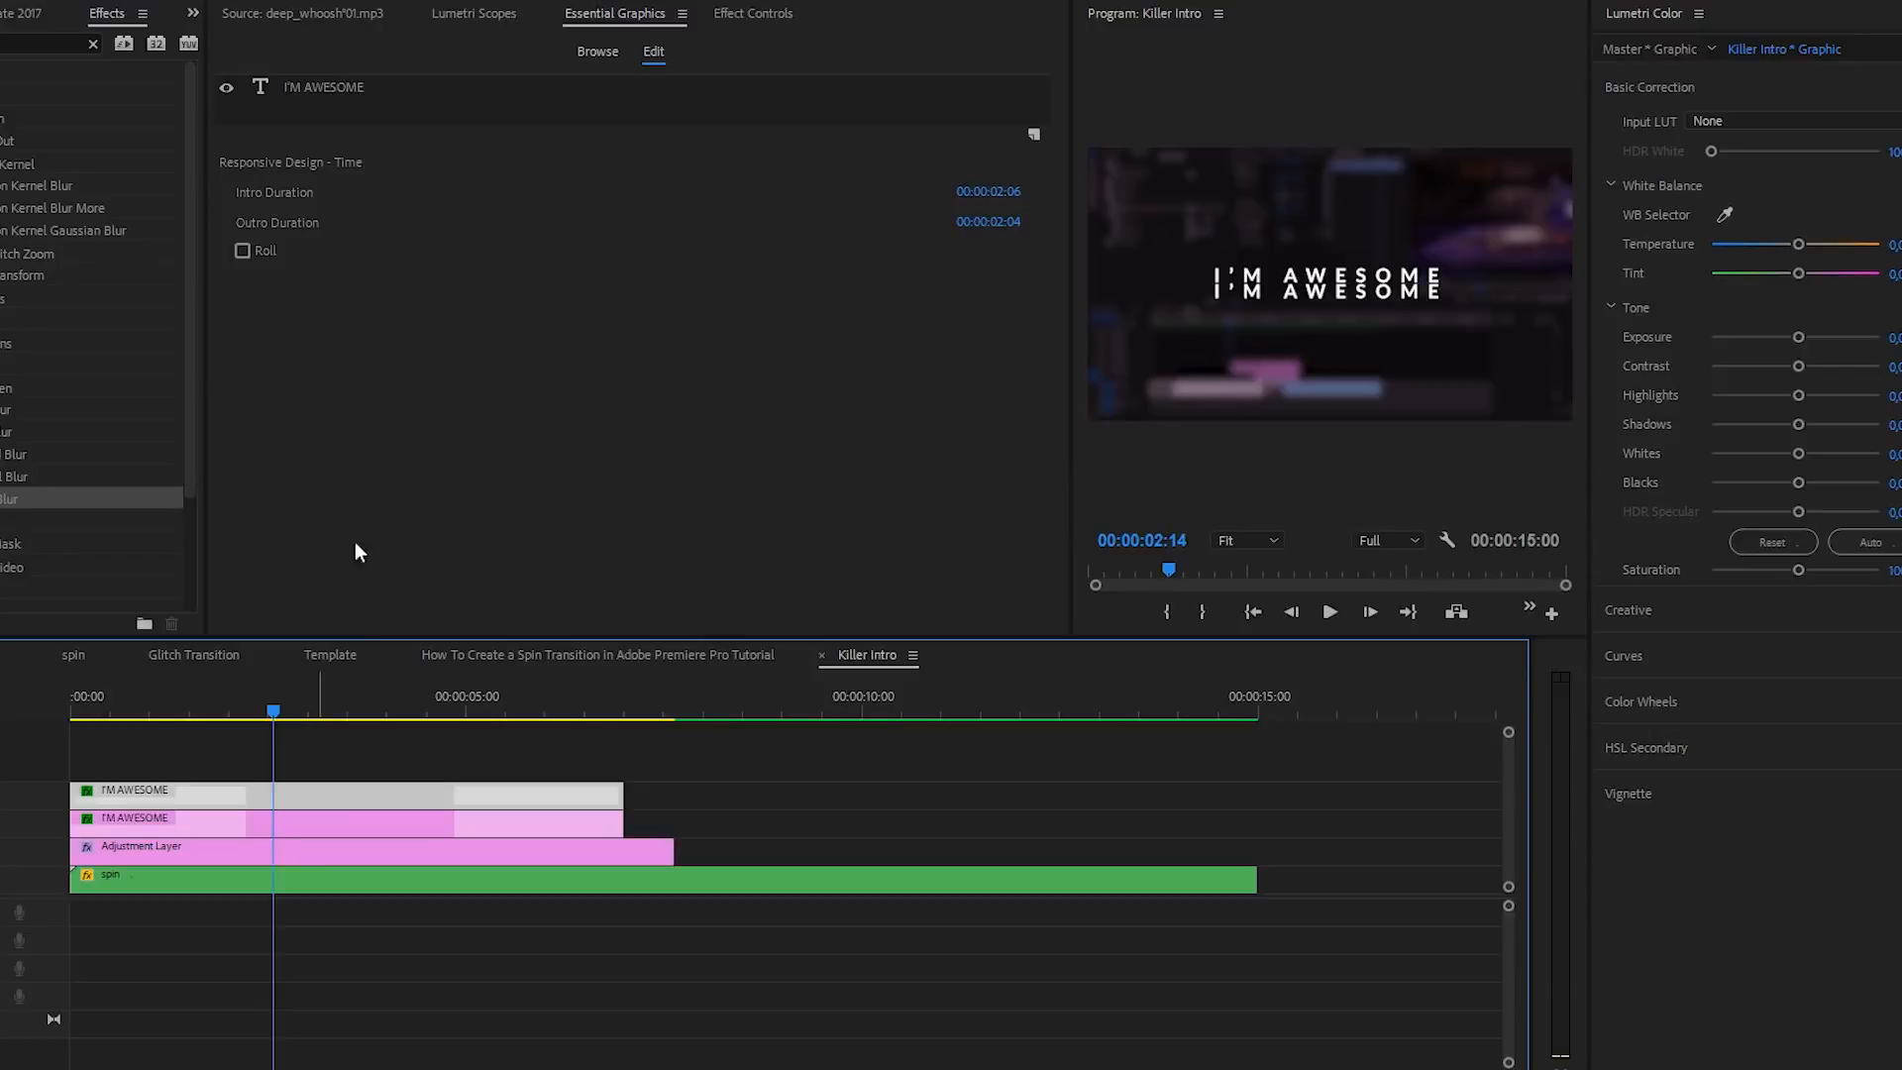
click(337, 87)
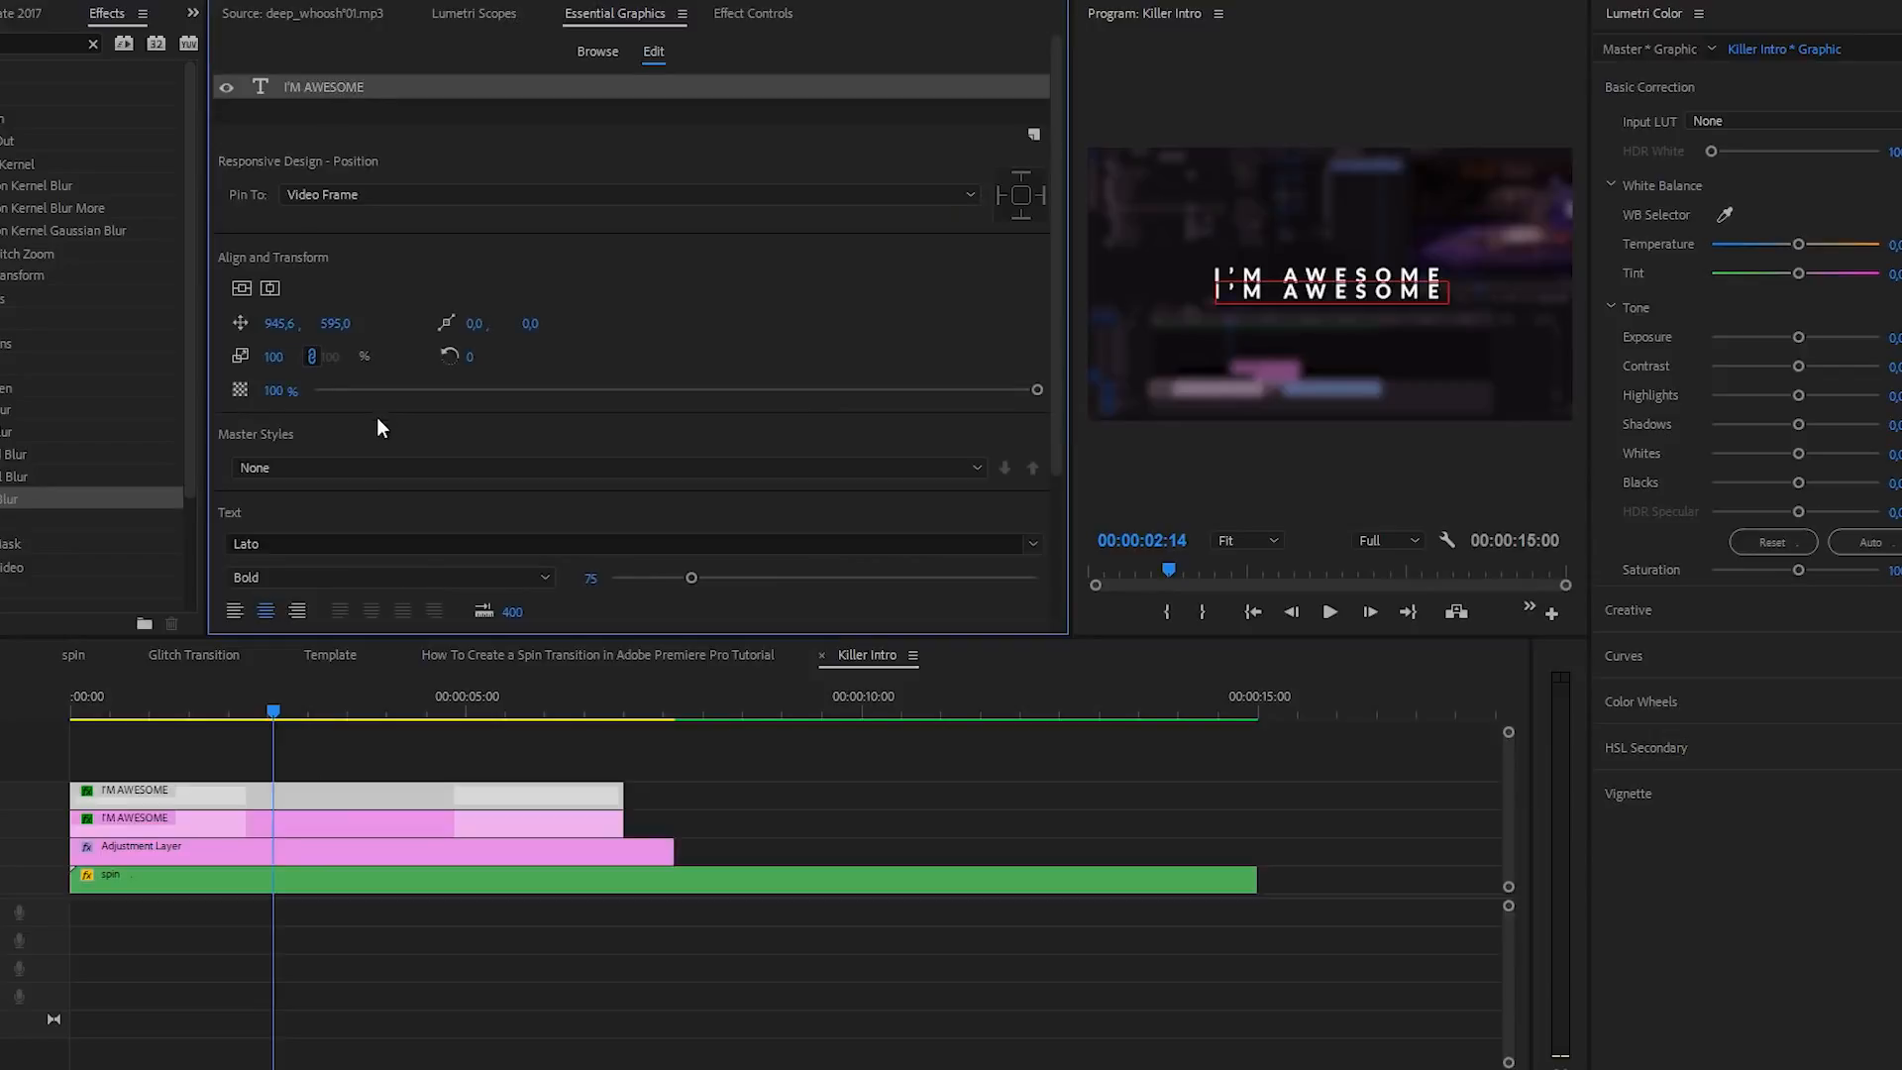
click(285, 577)
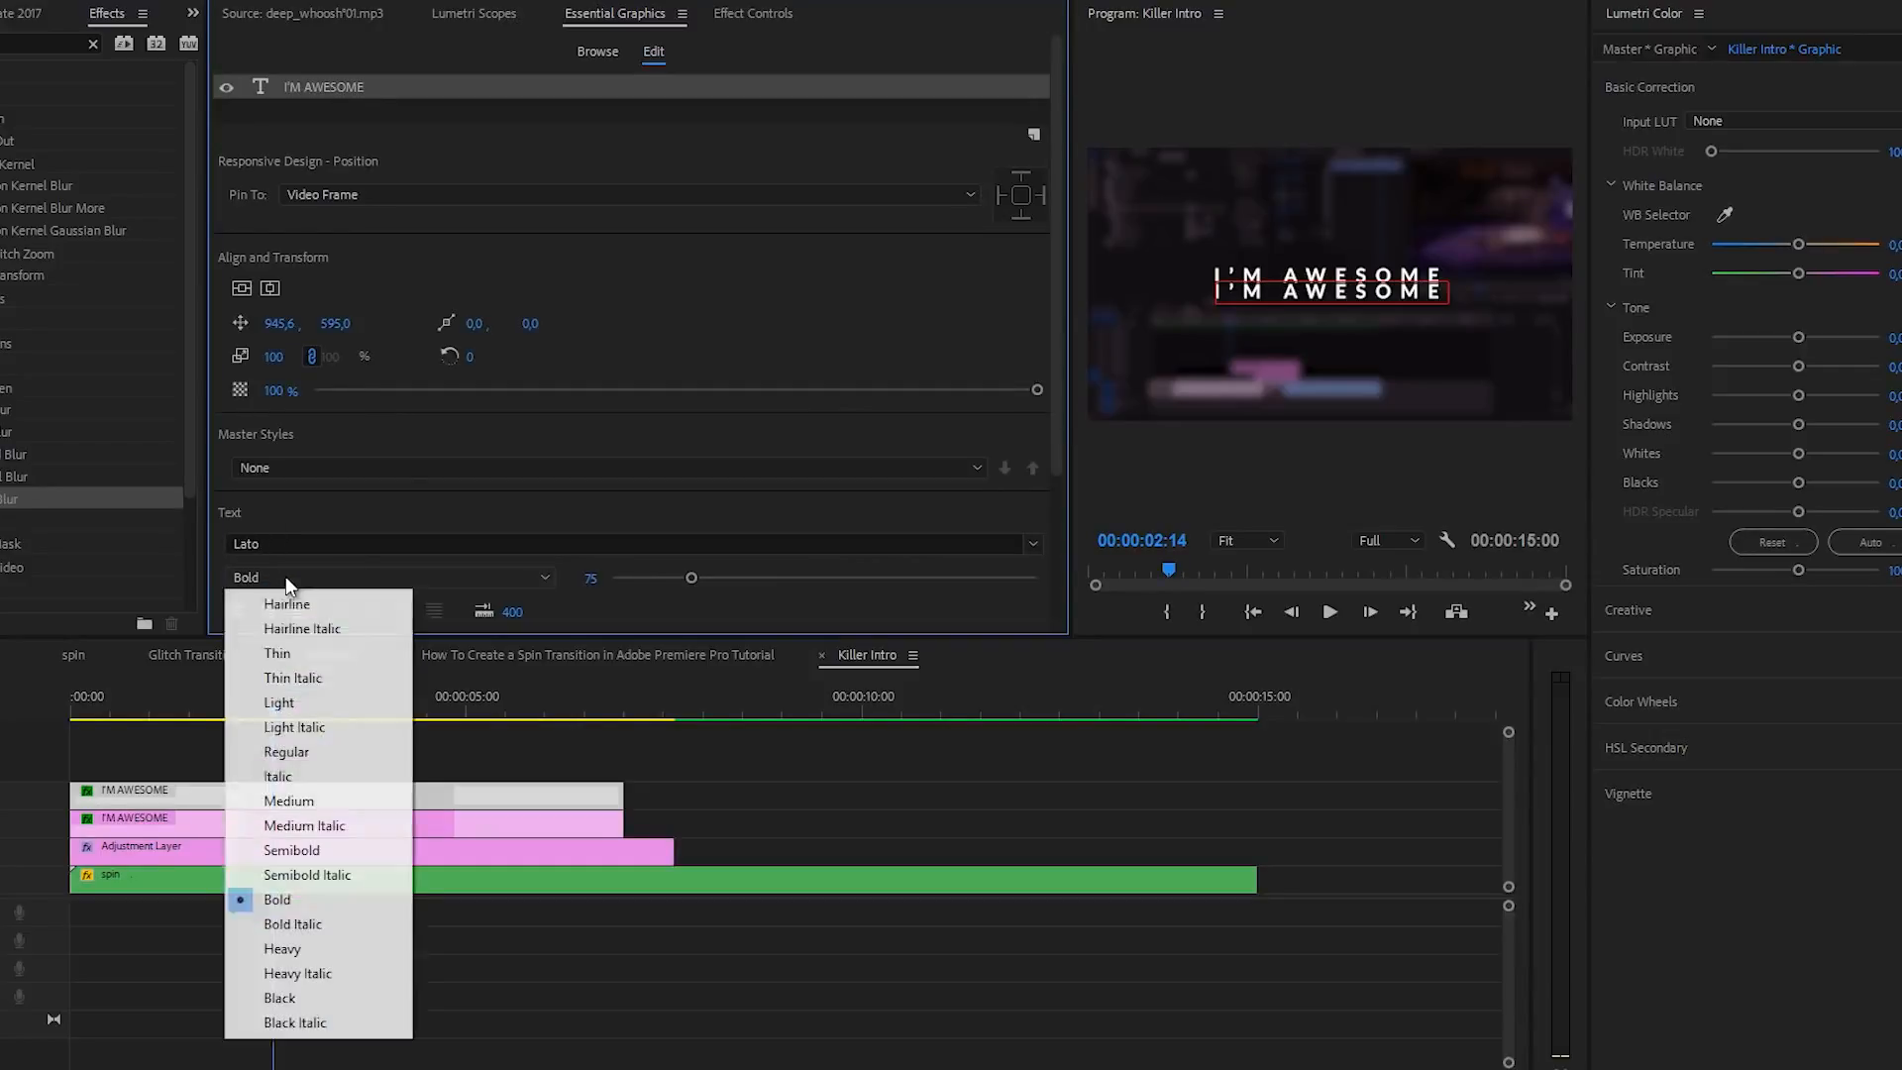
click(303, 702)
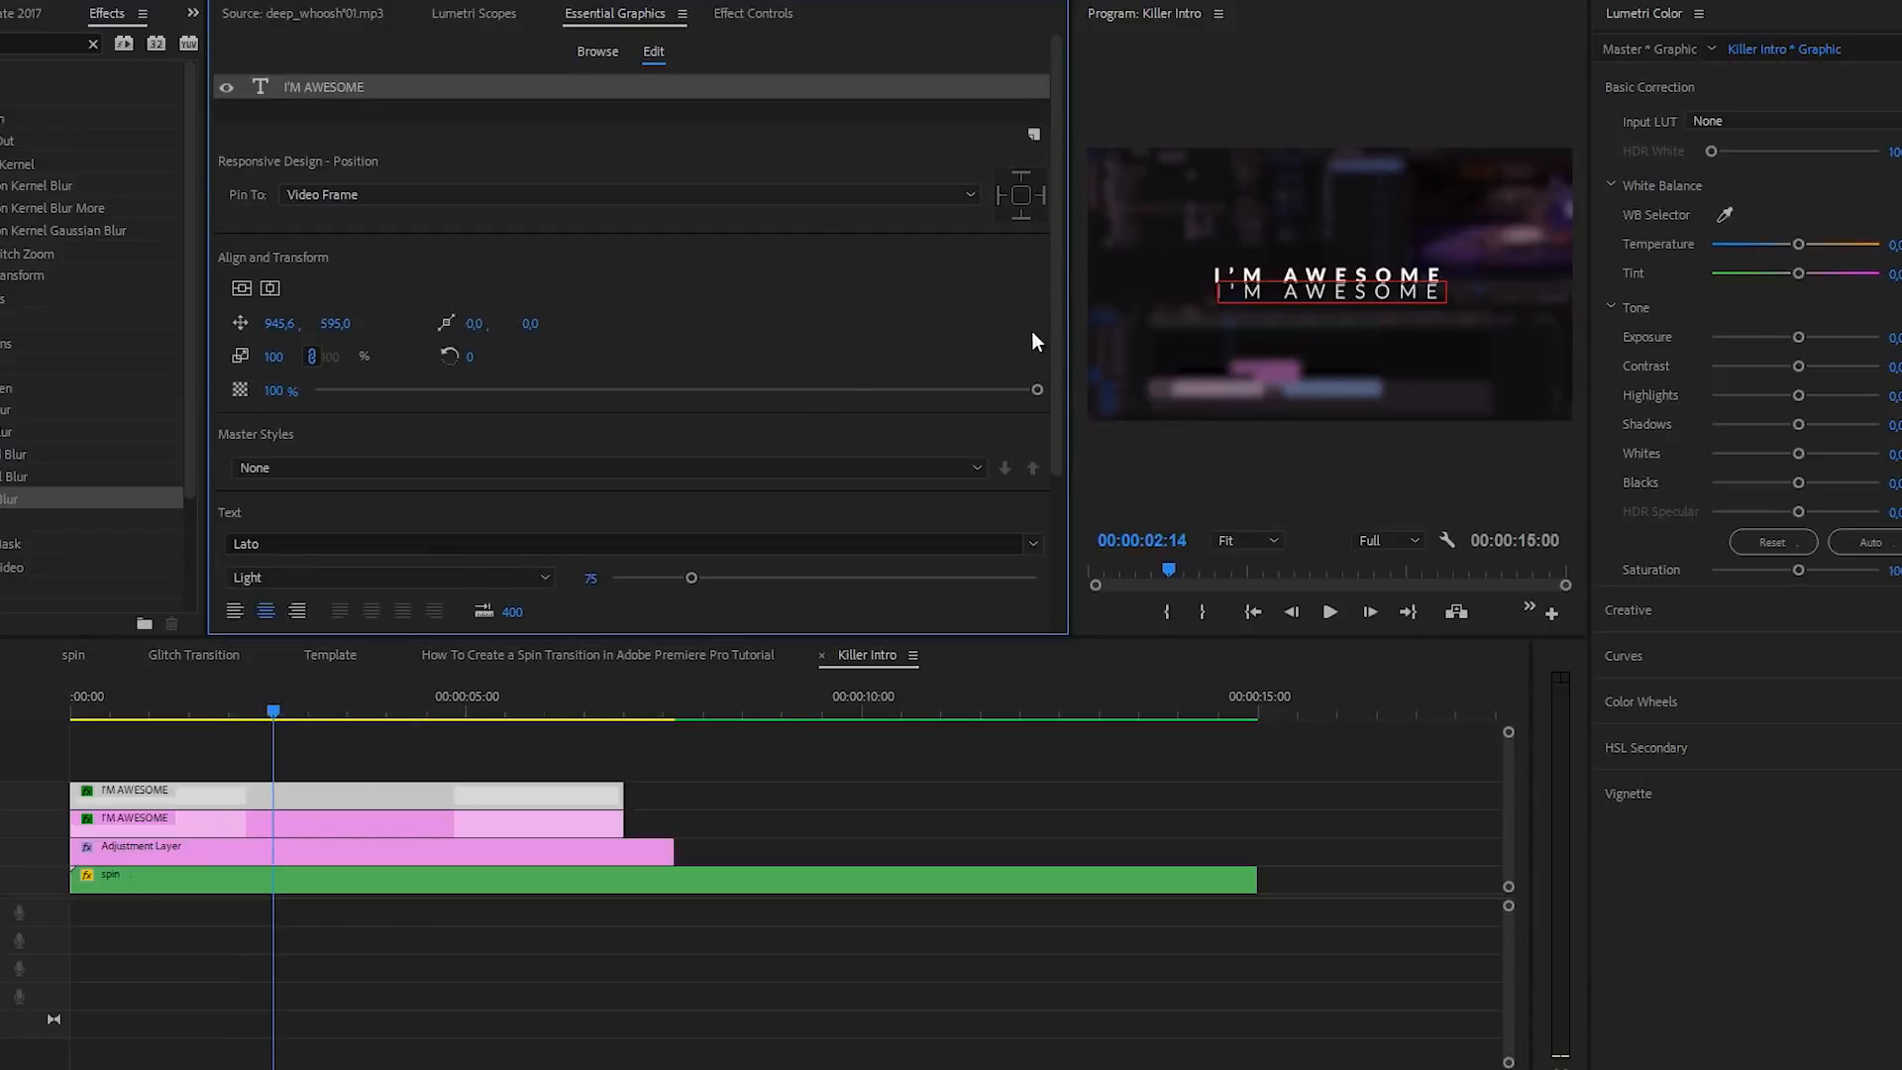
scroll(1057, 379, down, 1)
scroll(1056, 378, down, 3)
drag(692, 441, 673, 440)
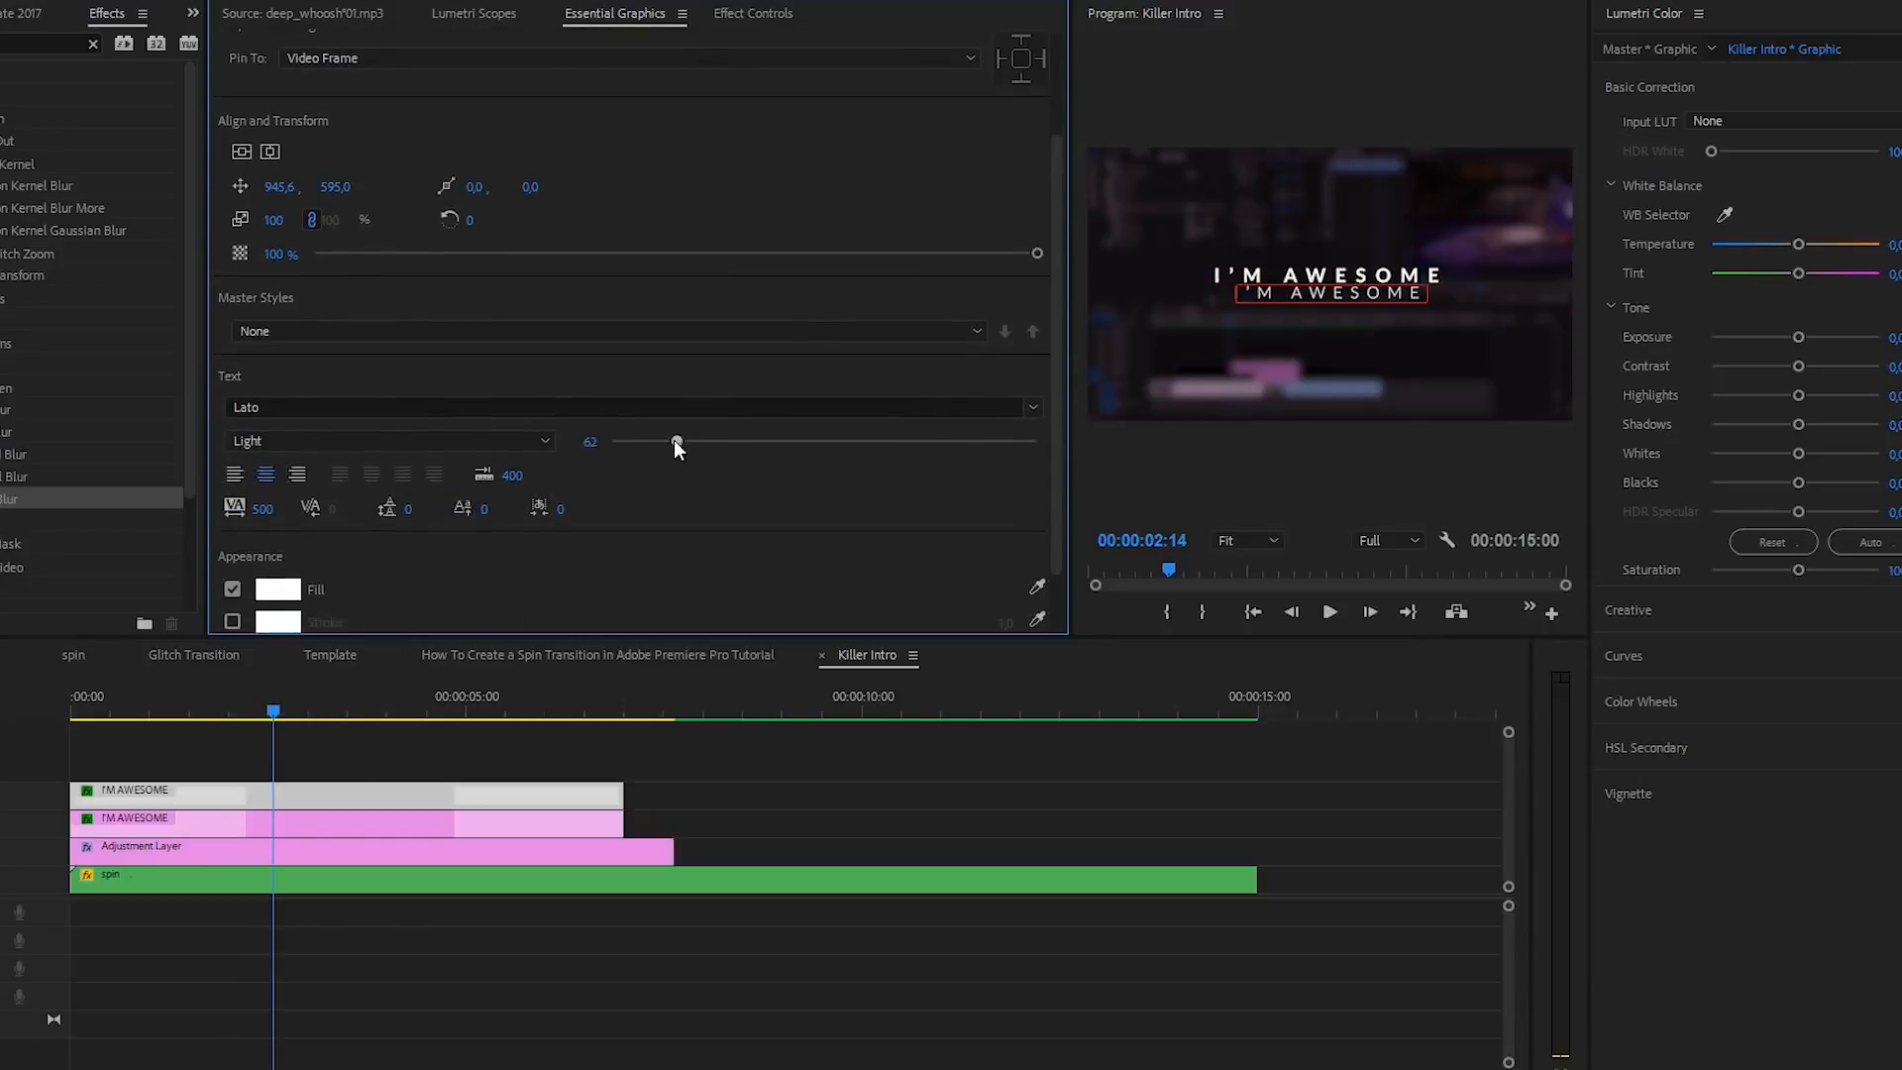
drag(264, 509, 279, 515)
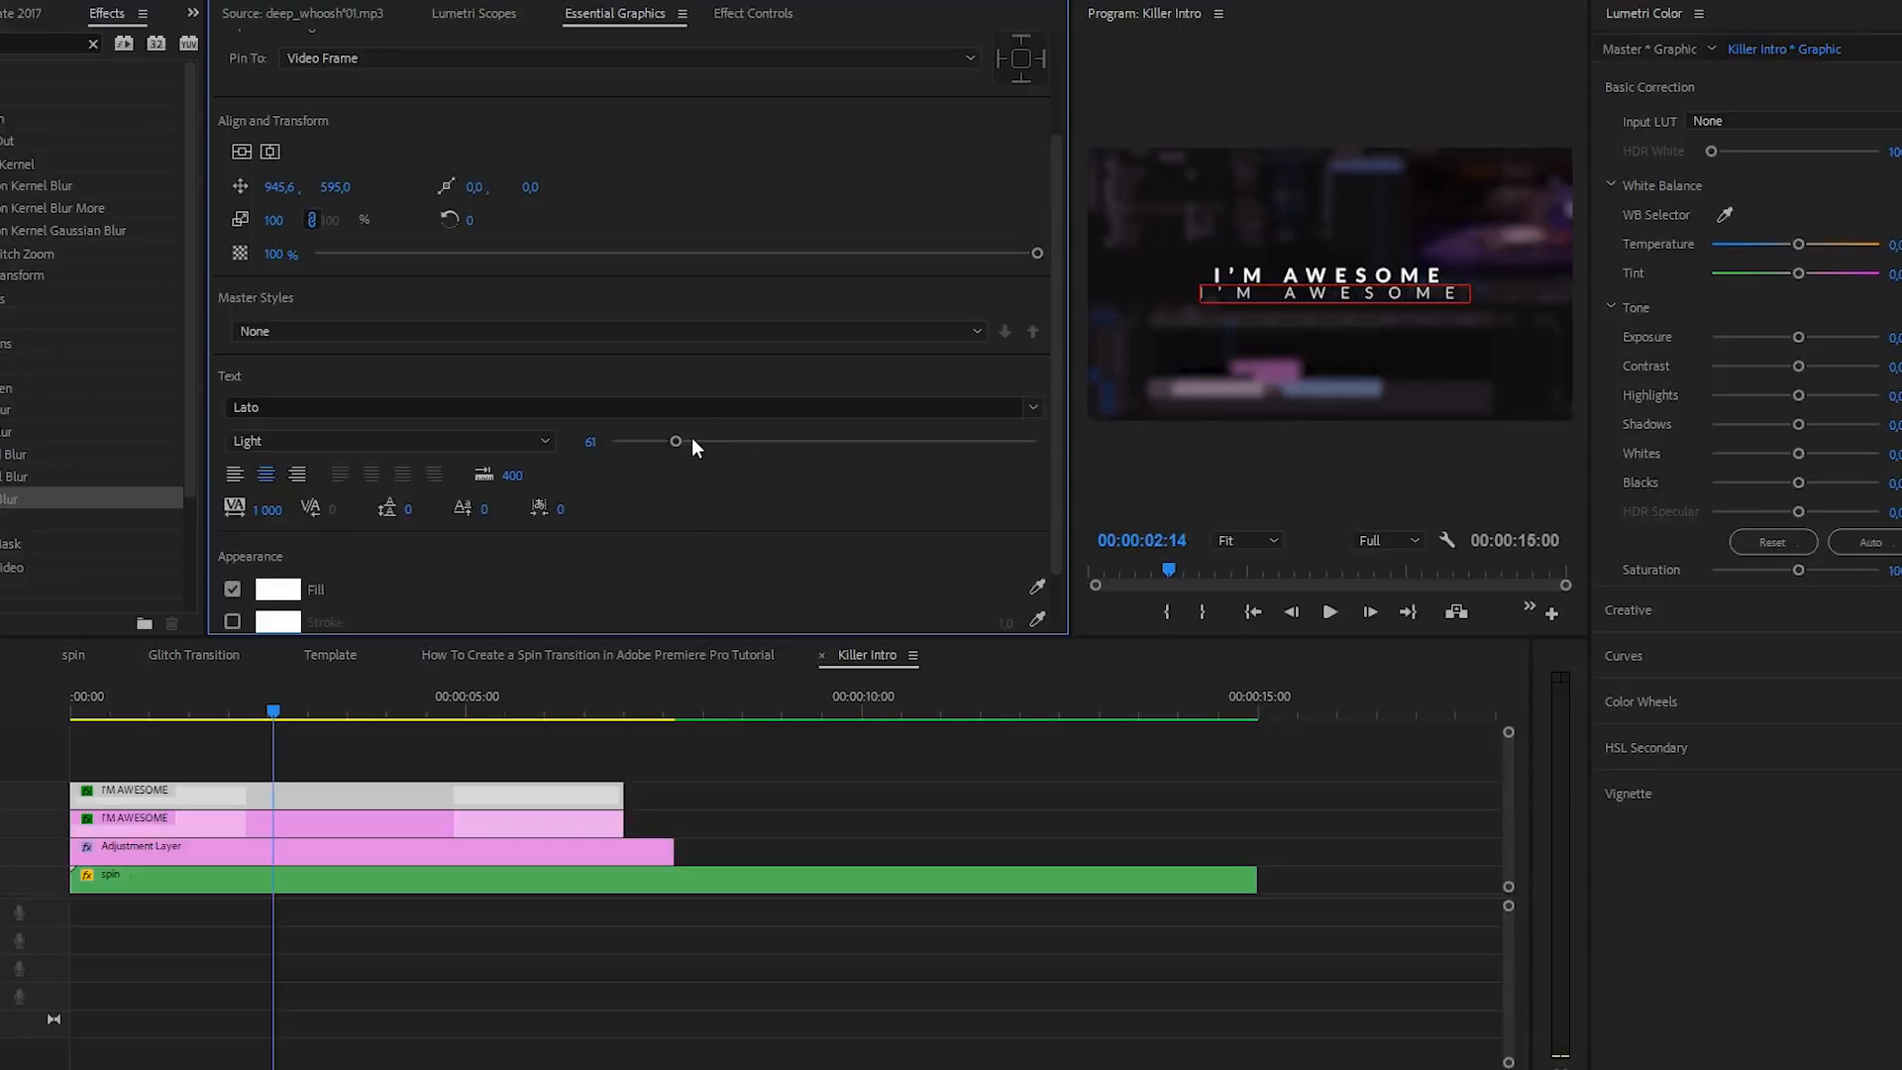
- Replace the duplicated title's wording in the preview with "SUBSCRIBE FOR MORE"
click(1328, 291)
key(ctrl+a)
key(BackSpace)
text(SUBSCRIBE FOR MORE)
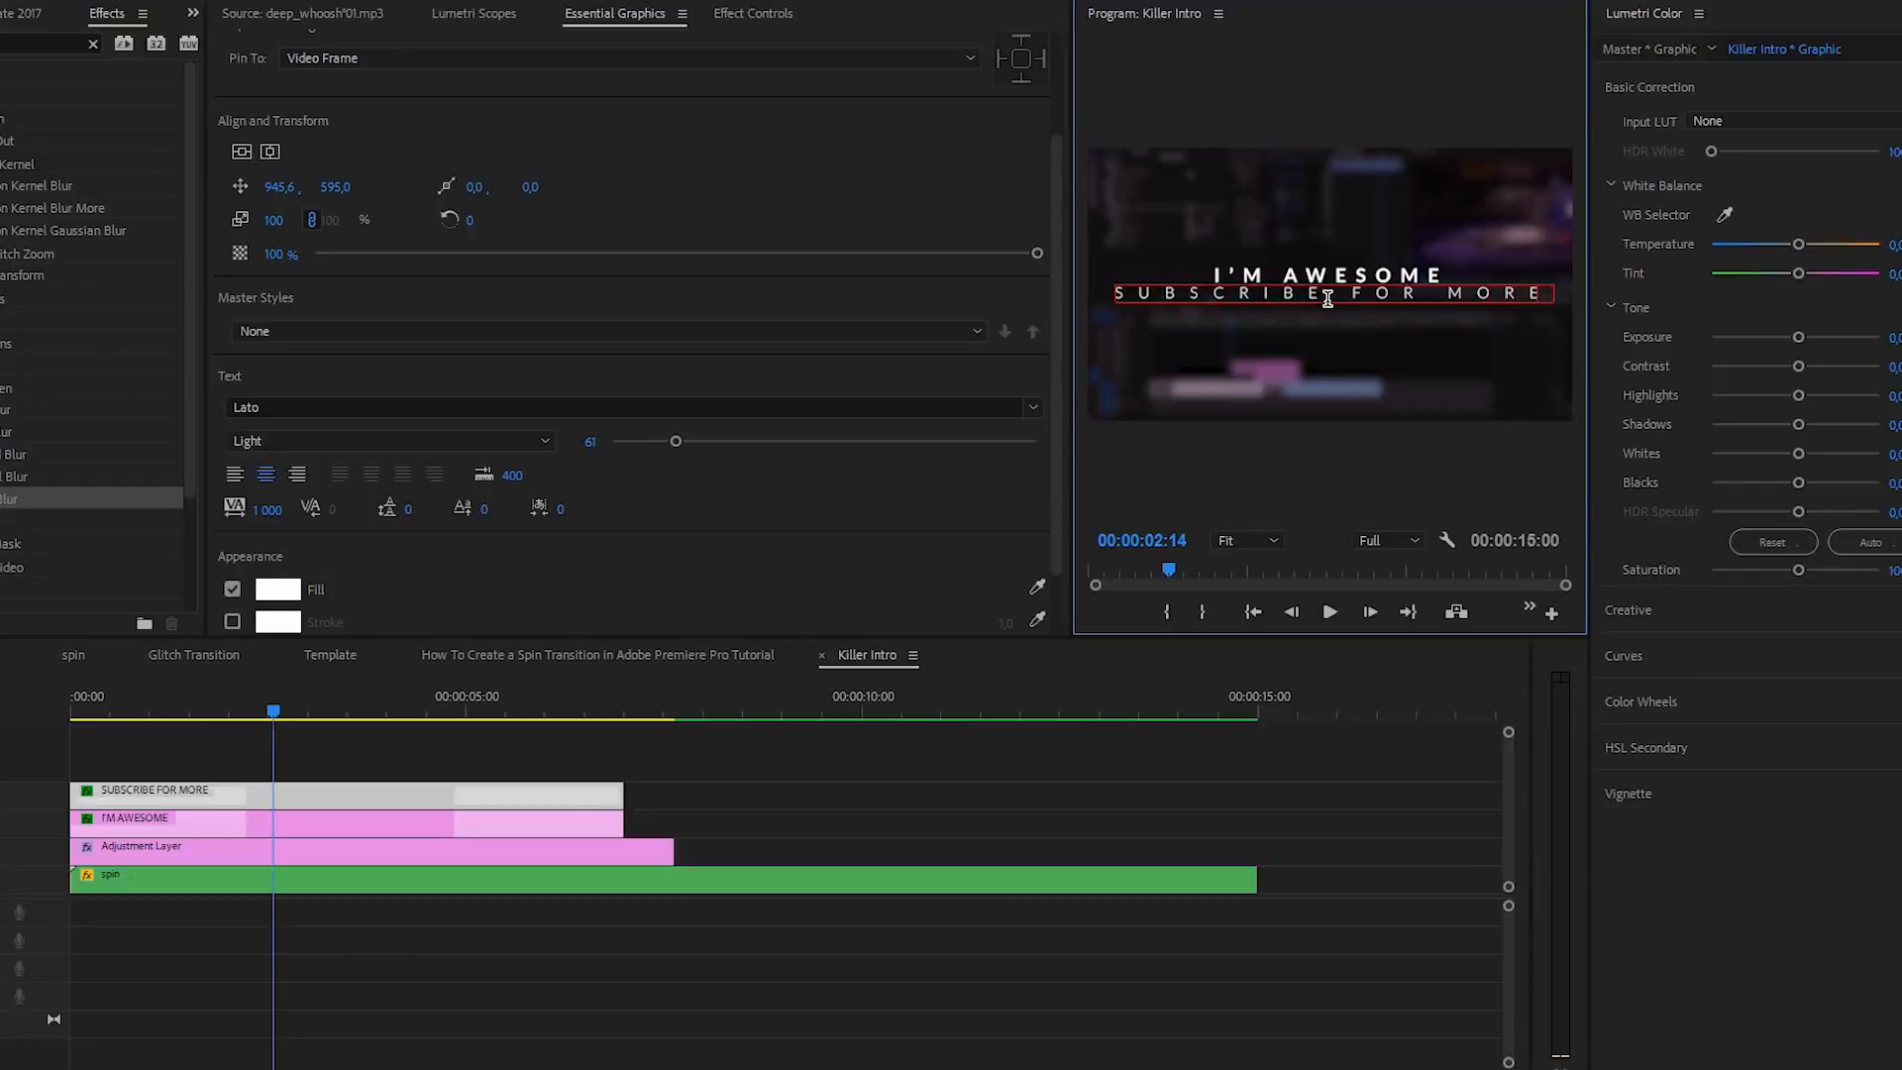
- Reduce the font size of the SUBSCRIBE FOR MORE text to 50 and its tracking to 750
key(ctrl+a)
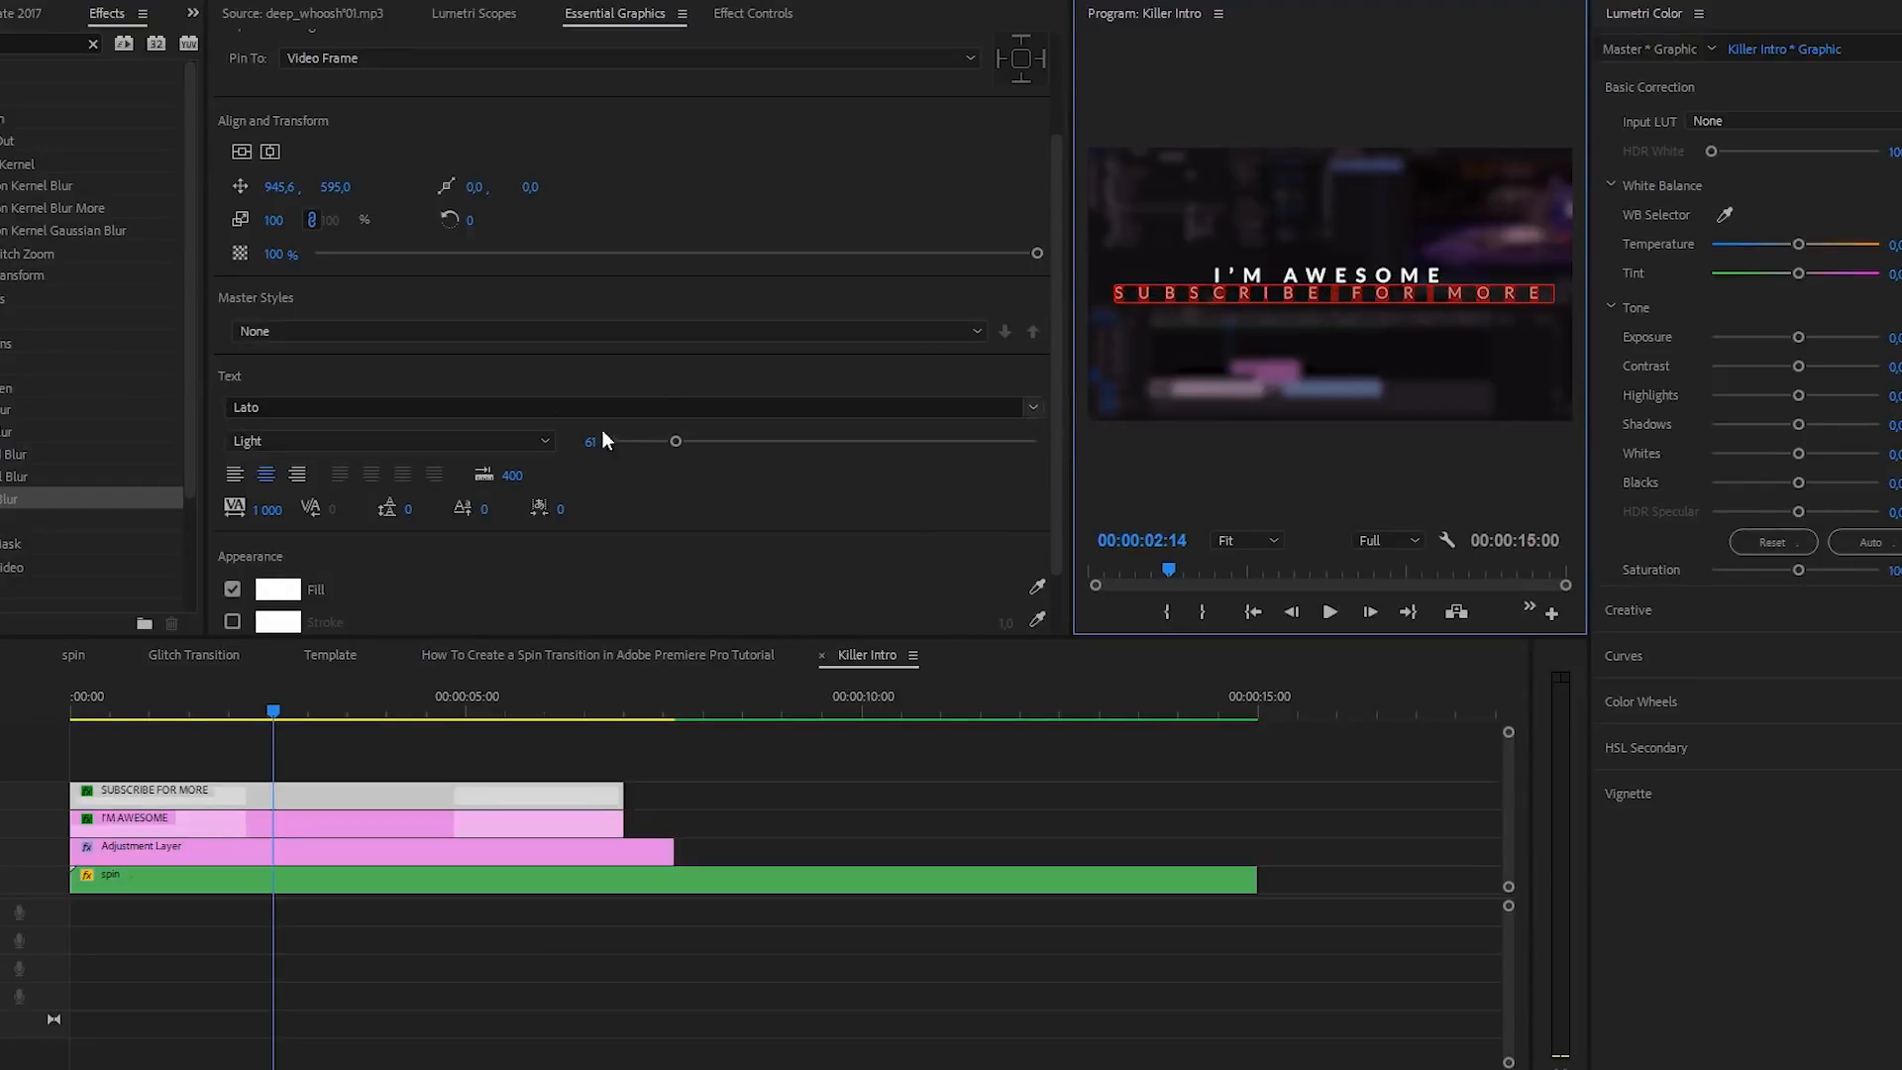
drag(676, 440, 664, 437)
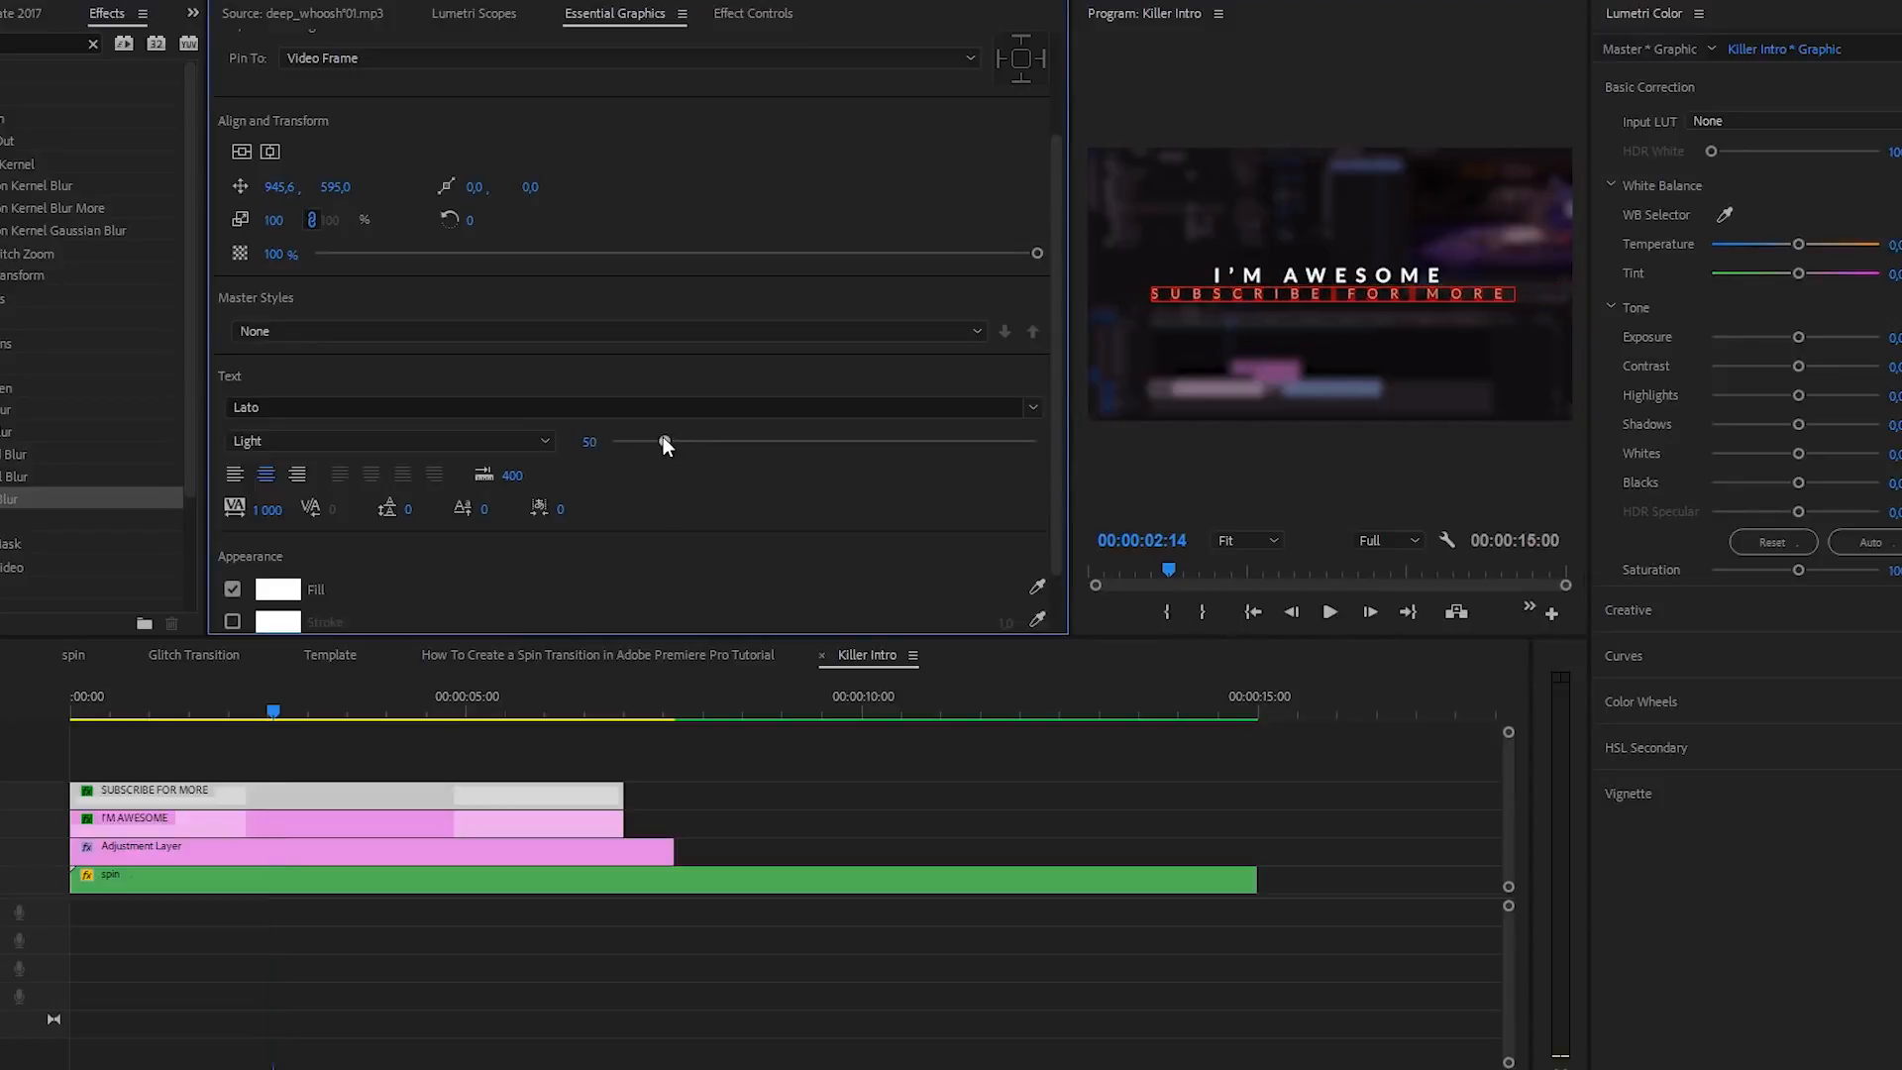
click(1293, 286)
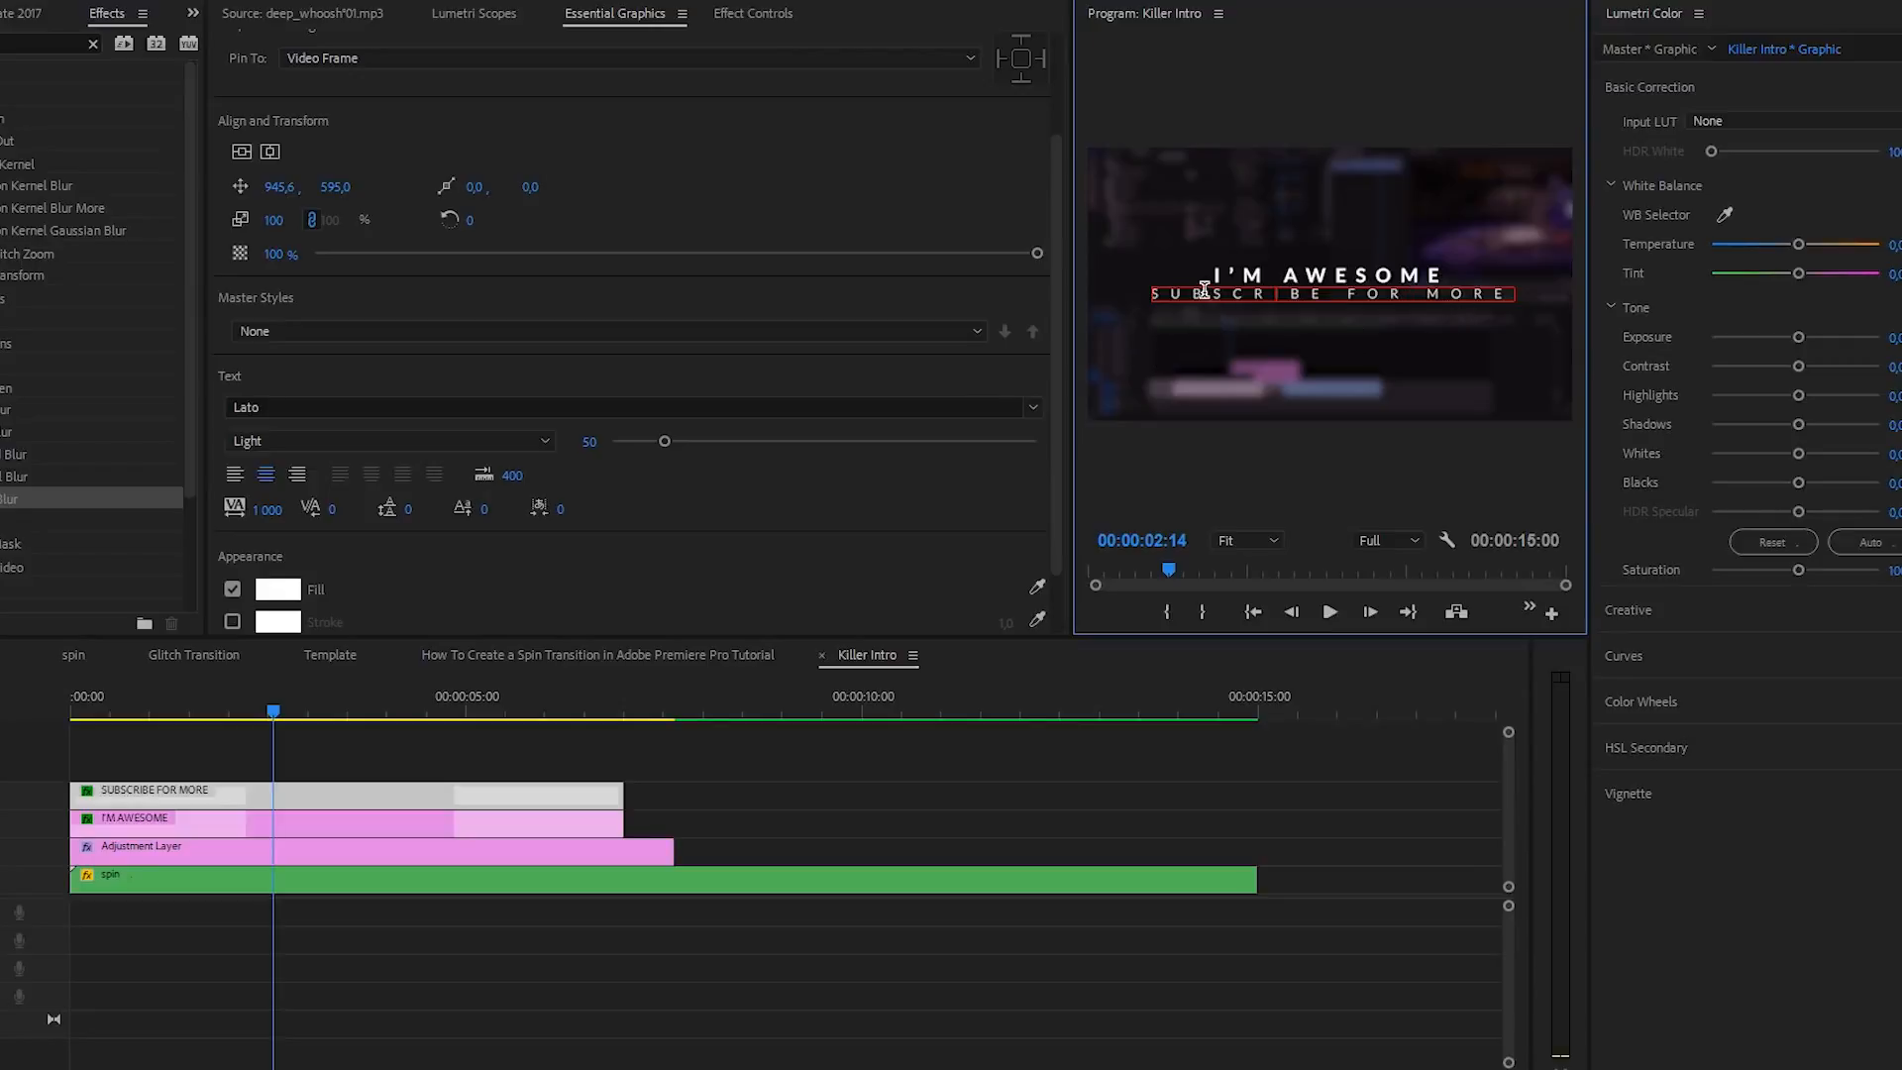
key(ctrl+a)
click(267, 508)
text(7)
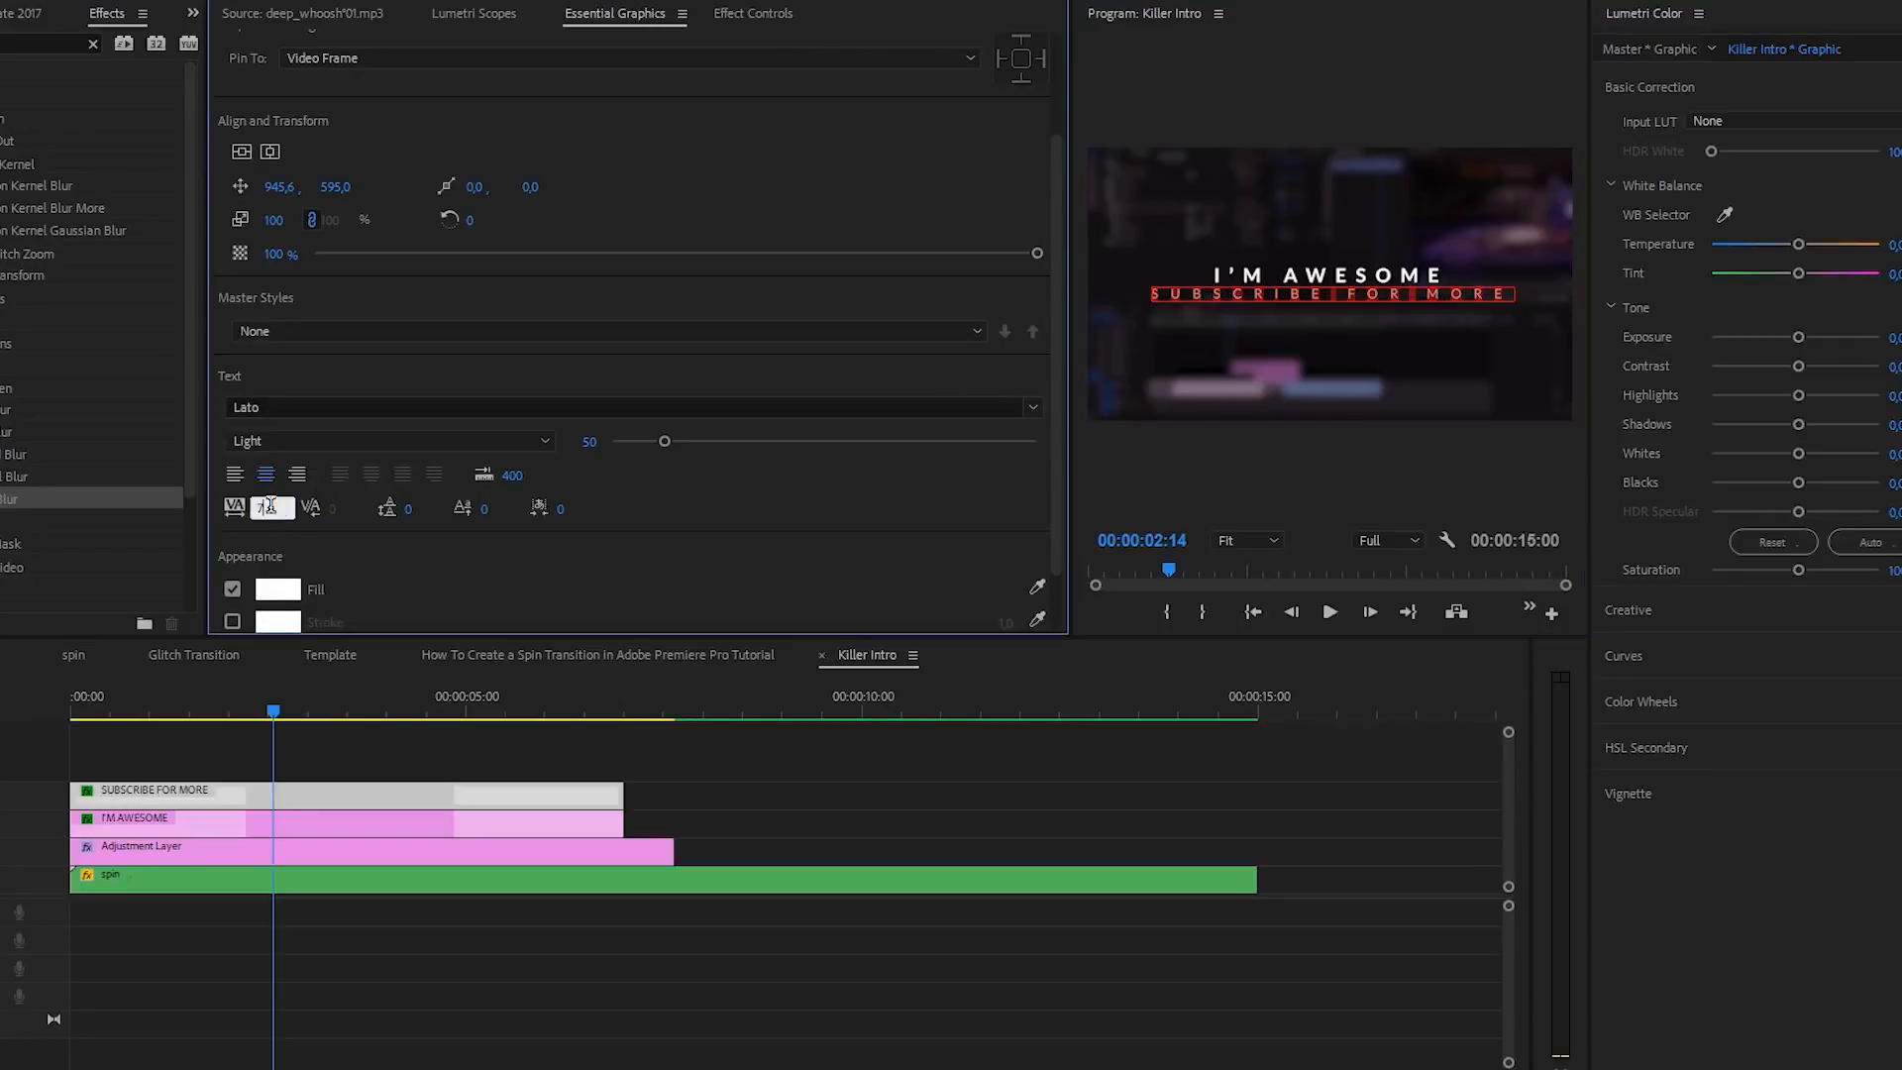
text(50)
key(Return)
click(1264, 289)
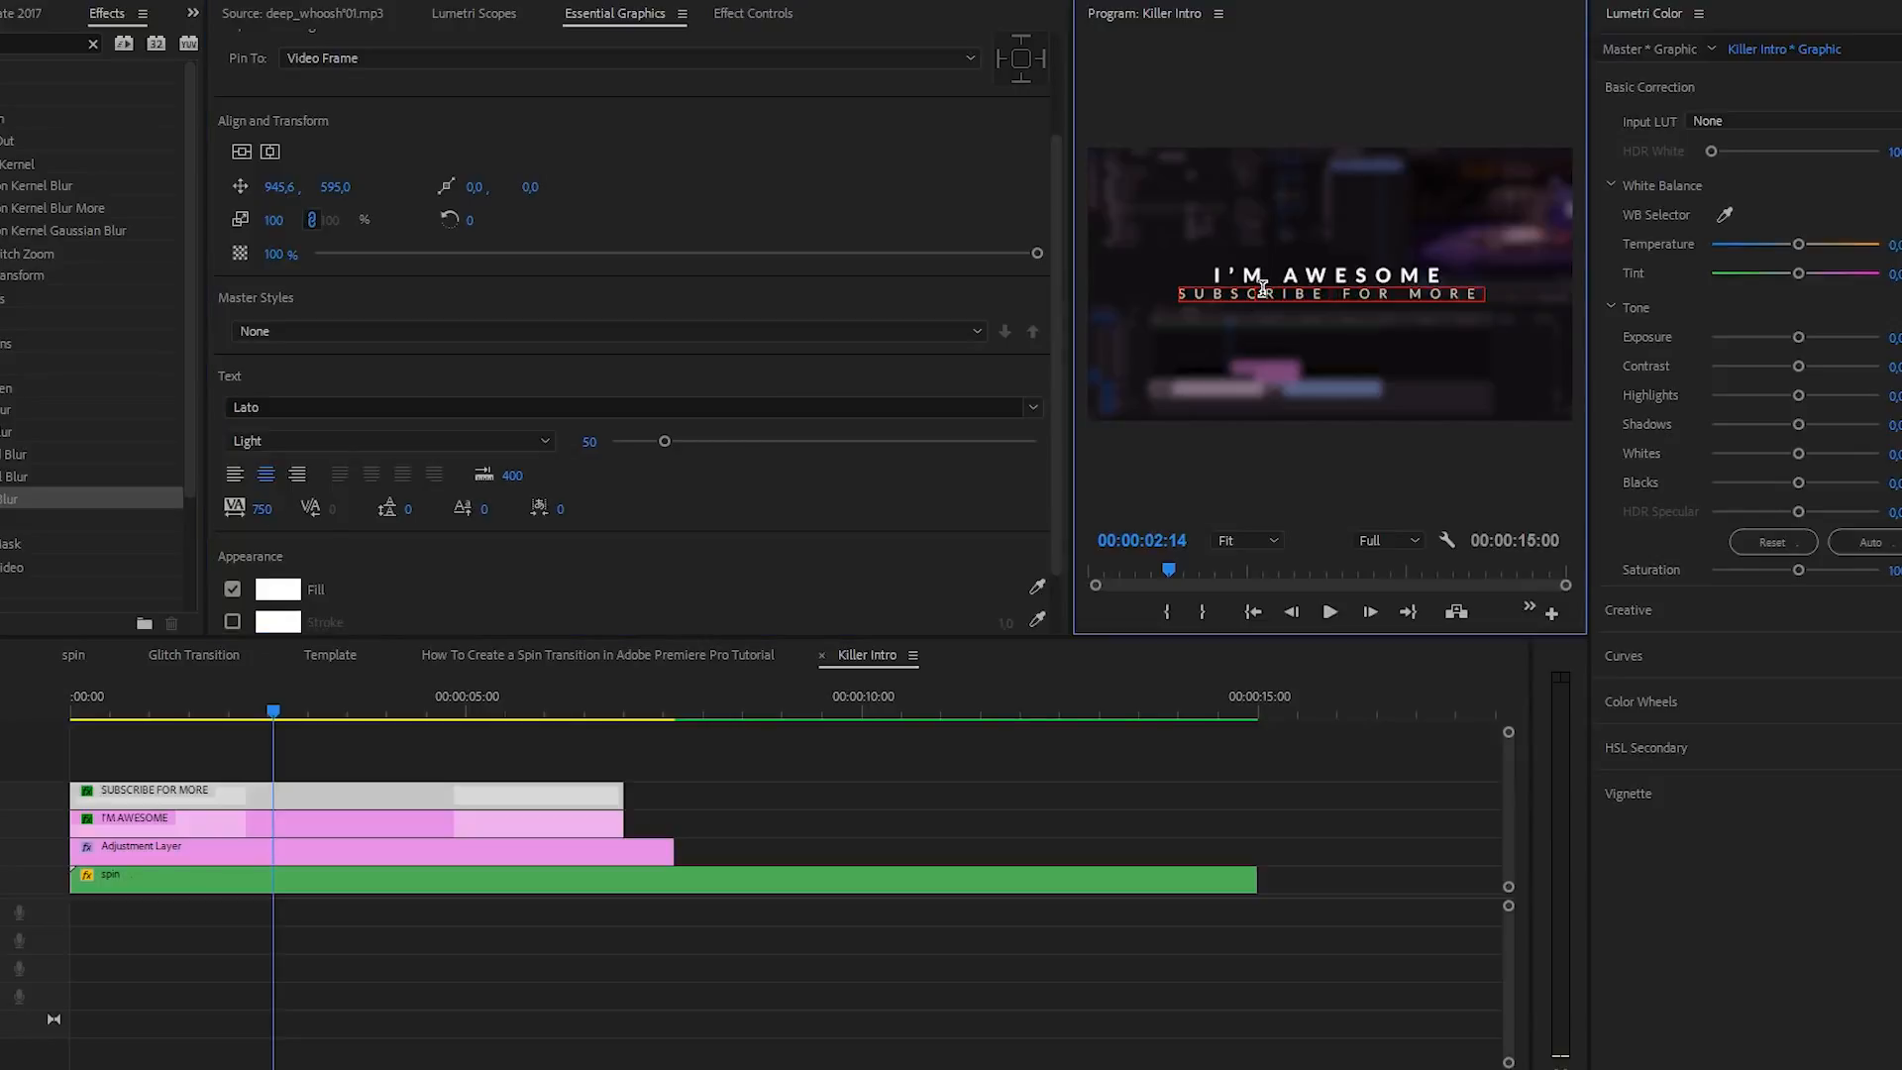
- Enlarge the I'M AWESOME text to a font size of 100 to match the subtitle's width, and deselect the clip
click(341, 822)
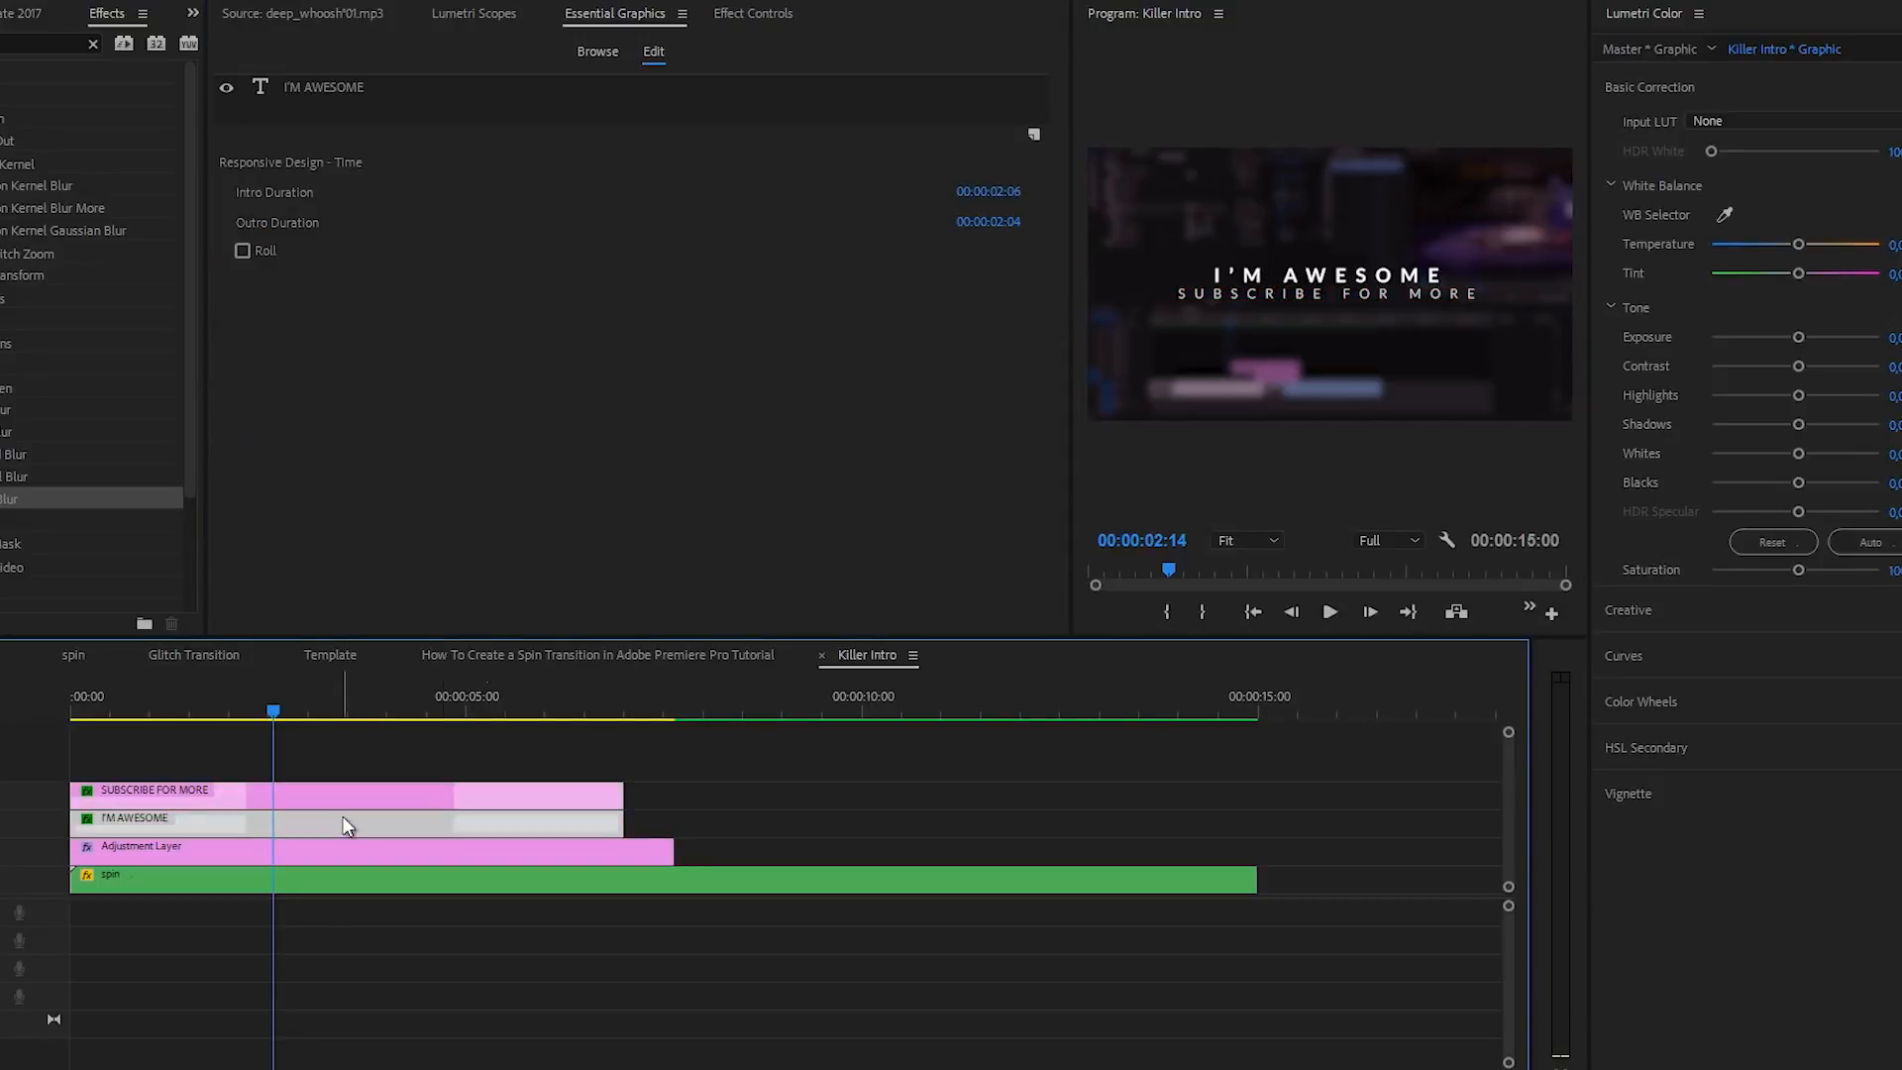
click(349, 88)
drag(695, 579, 717, 576)
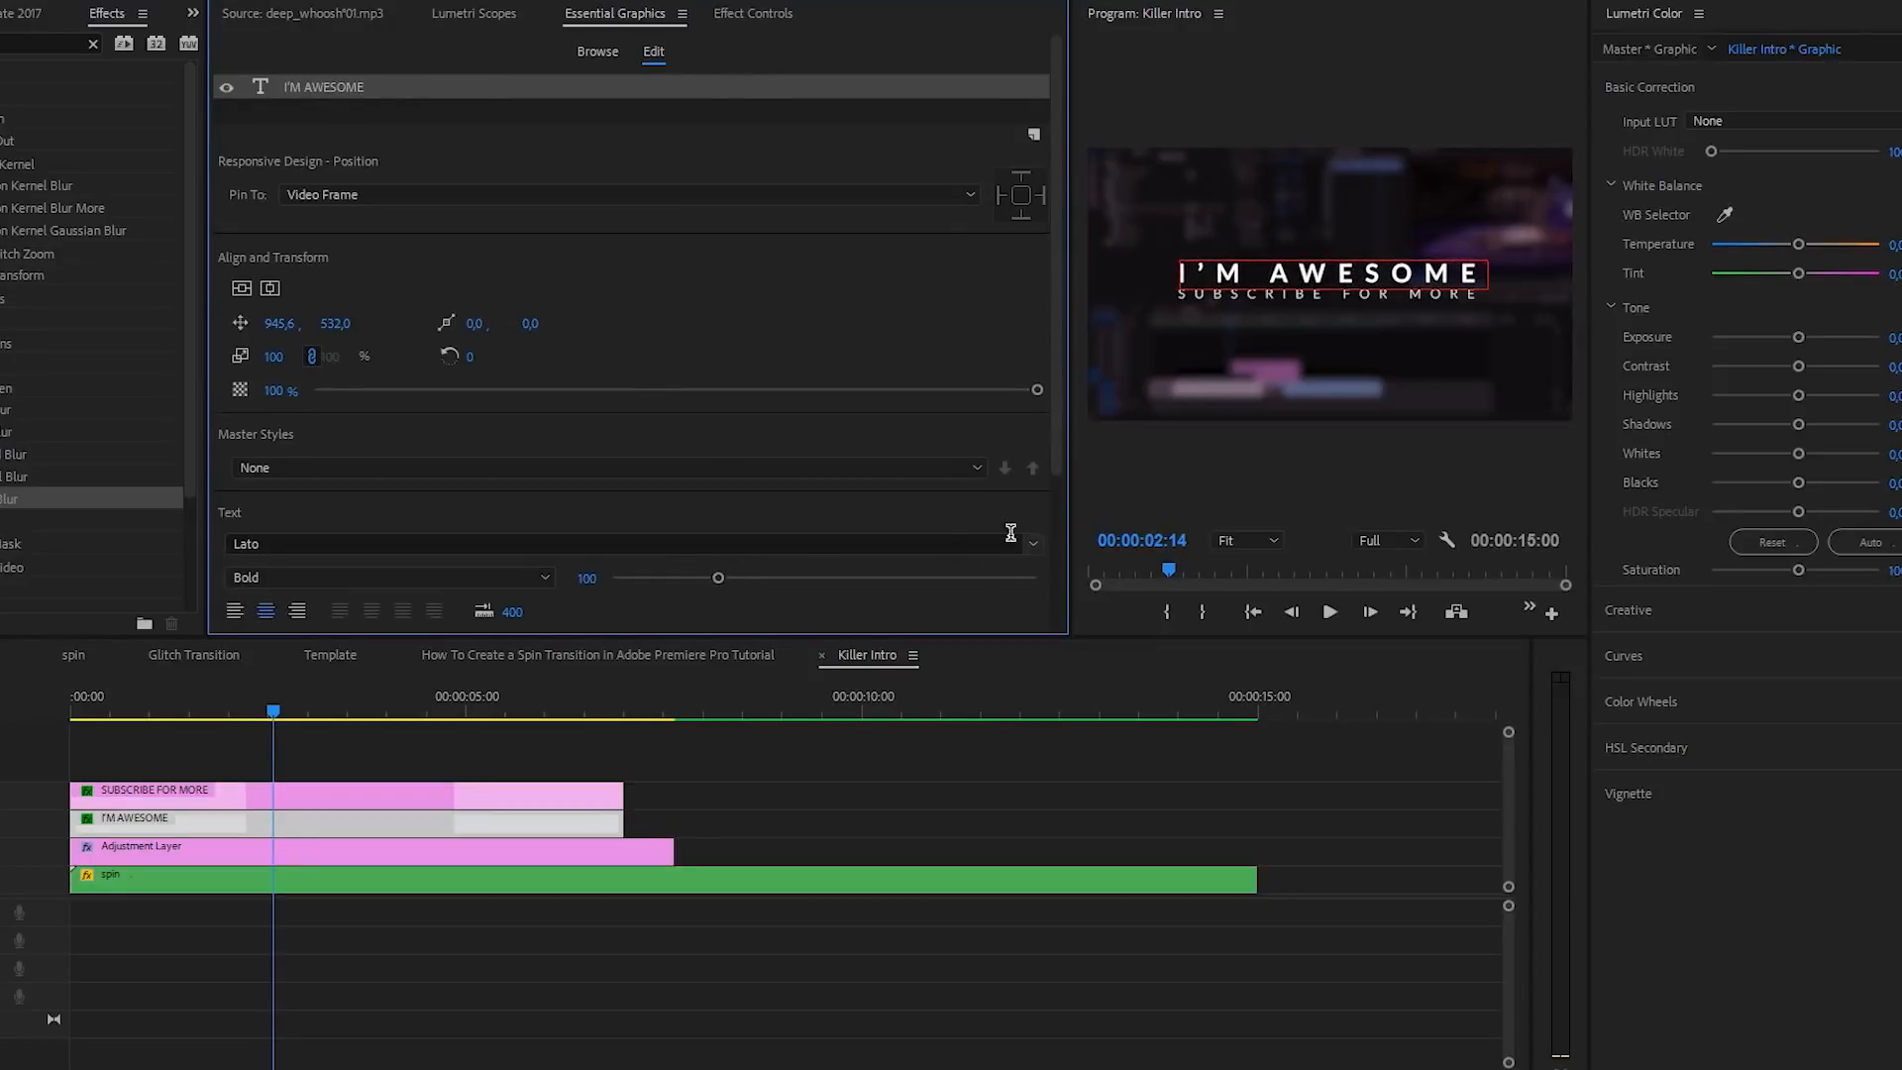
click(876, 739)
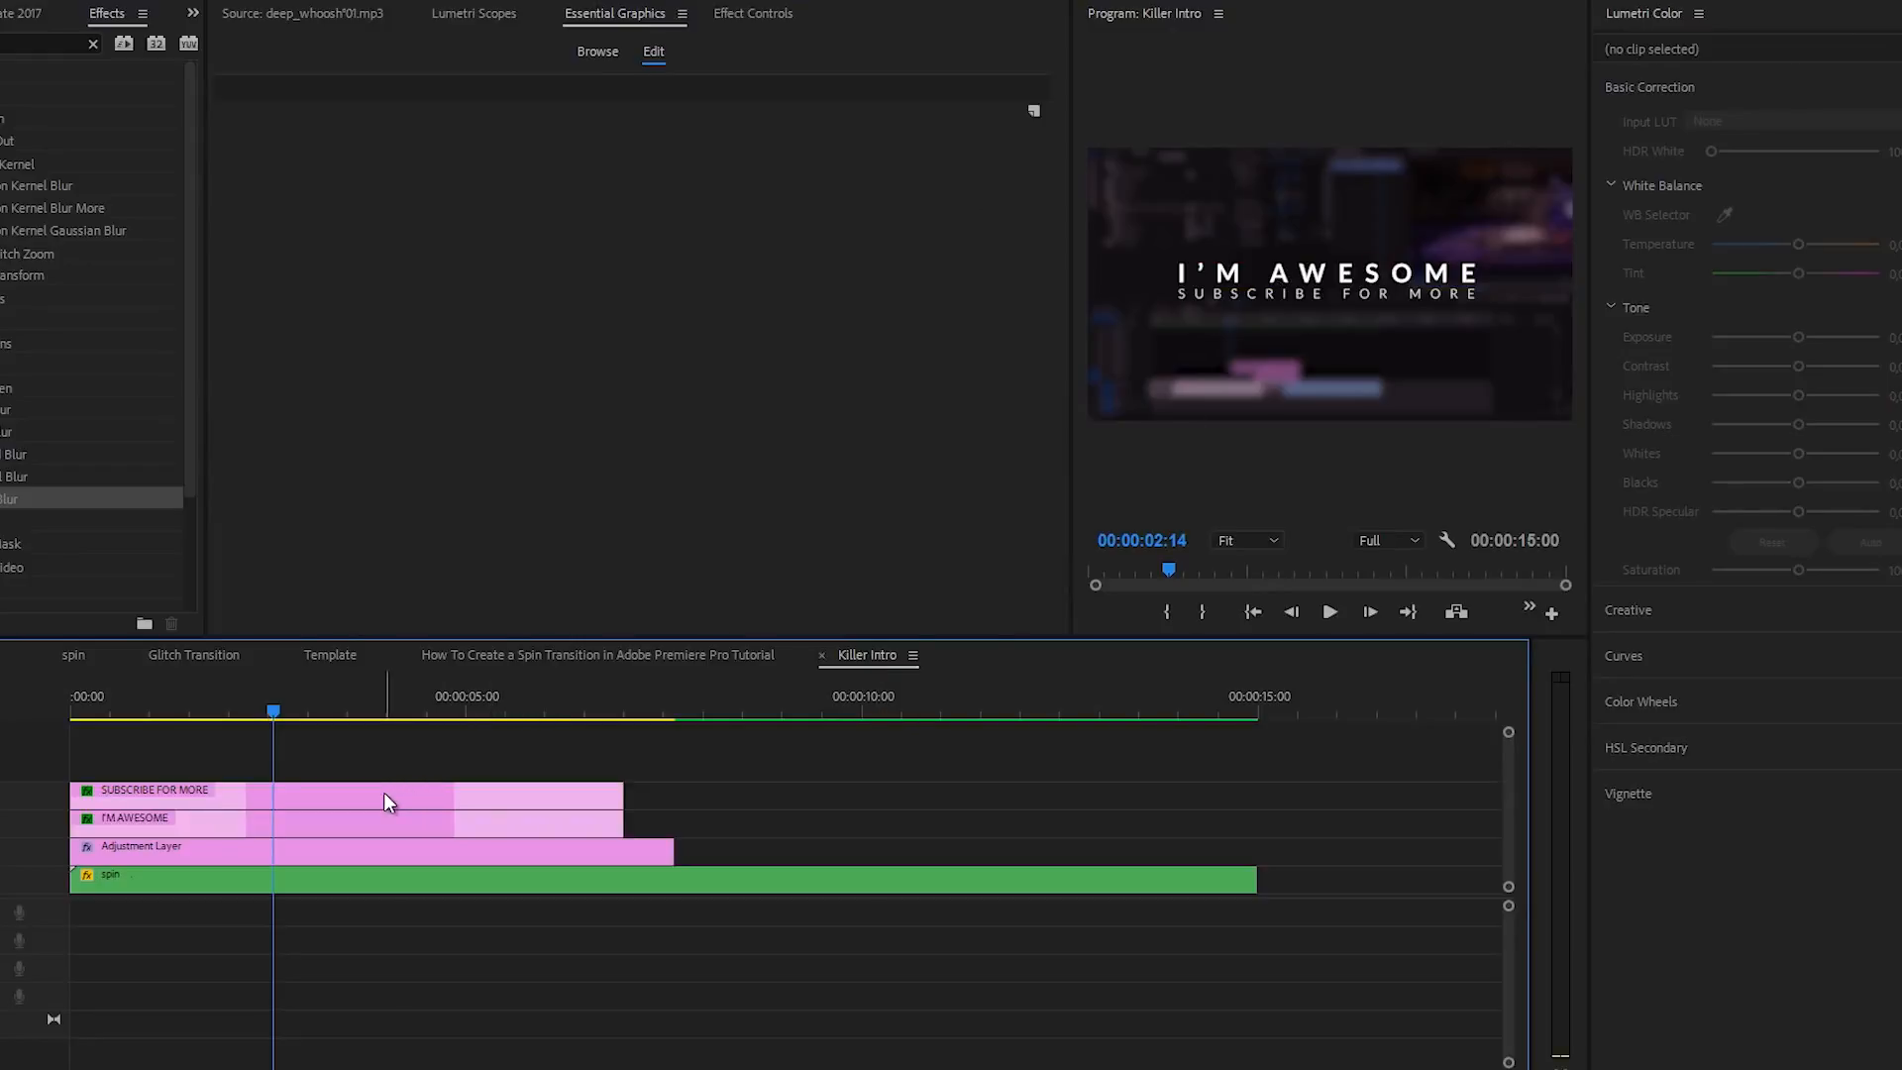
- Play the intro from the start to check how the two titles move together
drag(298, 721, 38, 737)
key(space)
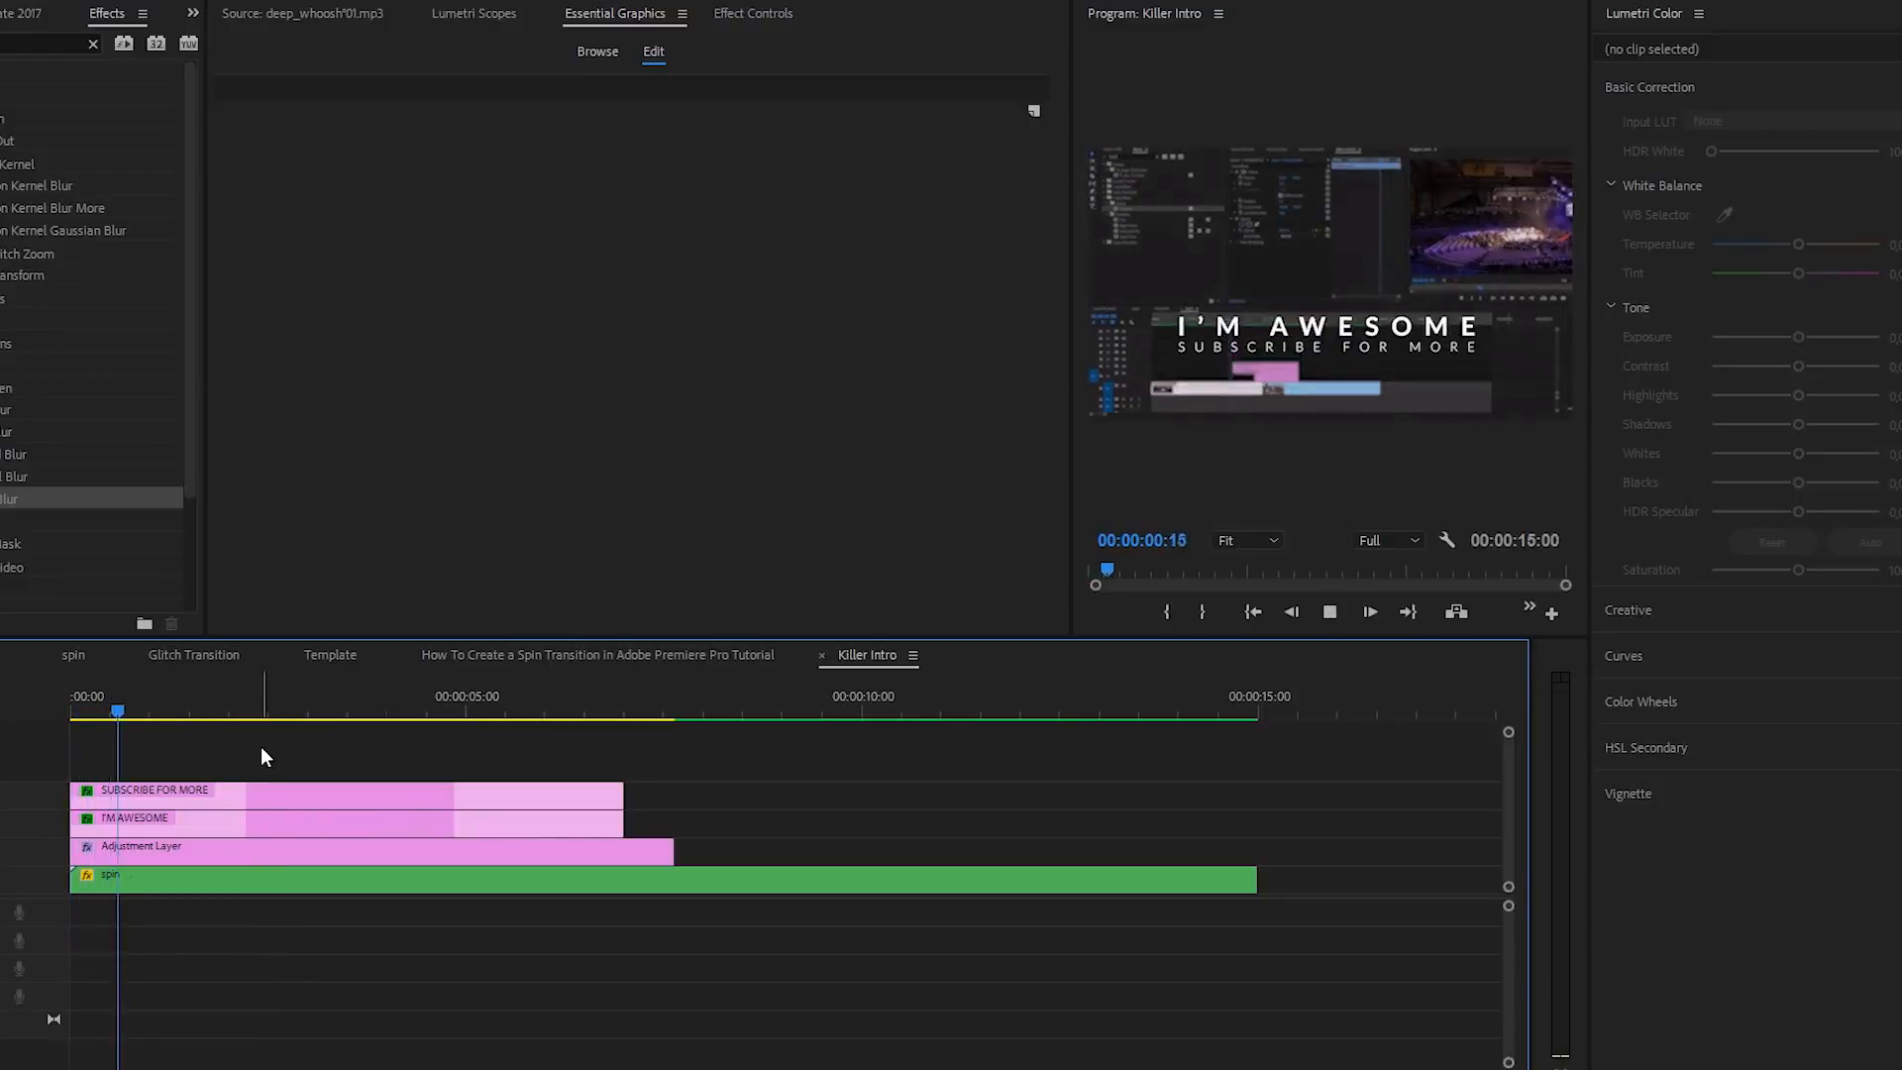
key(space)
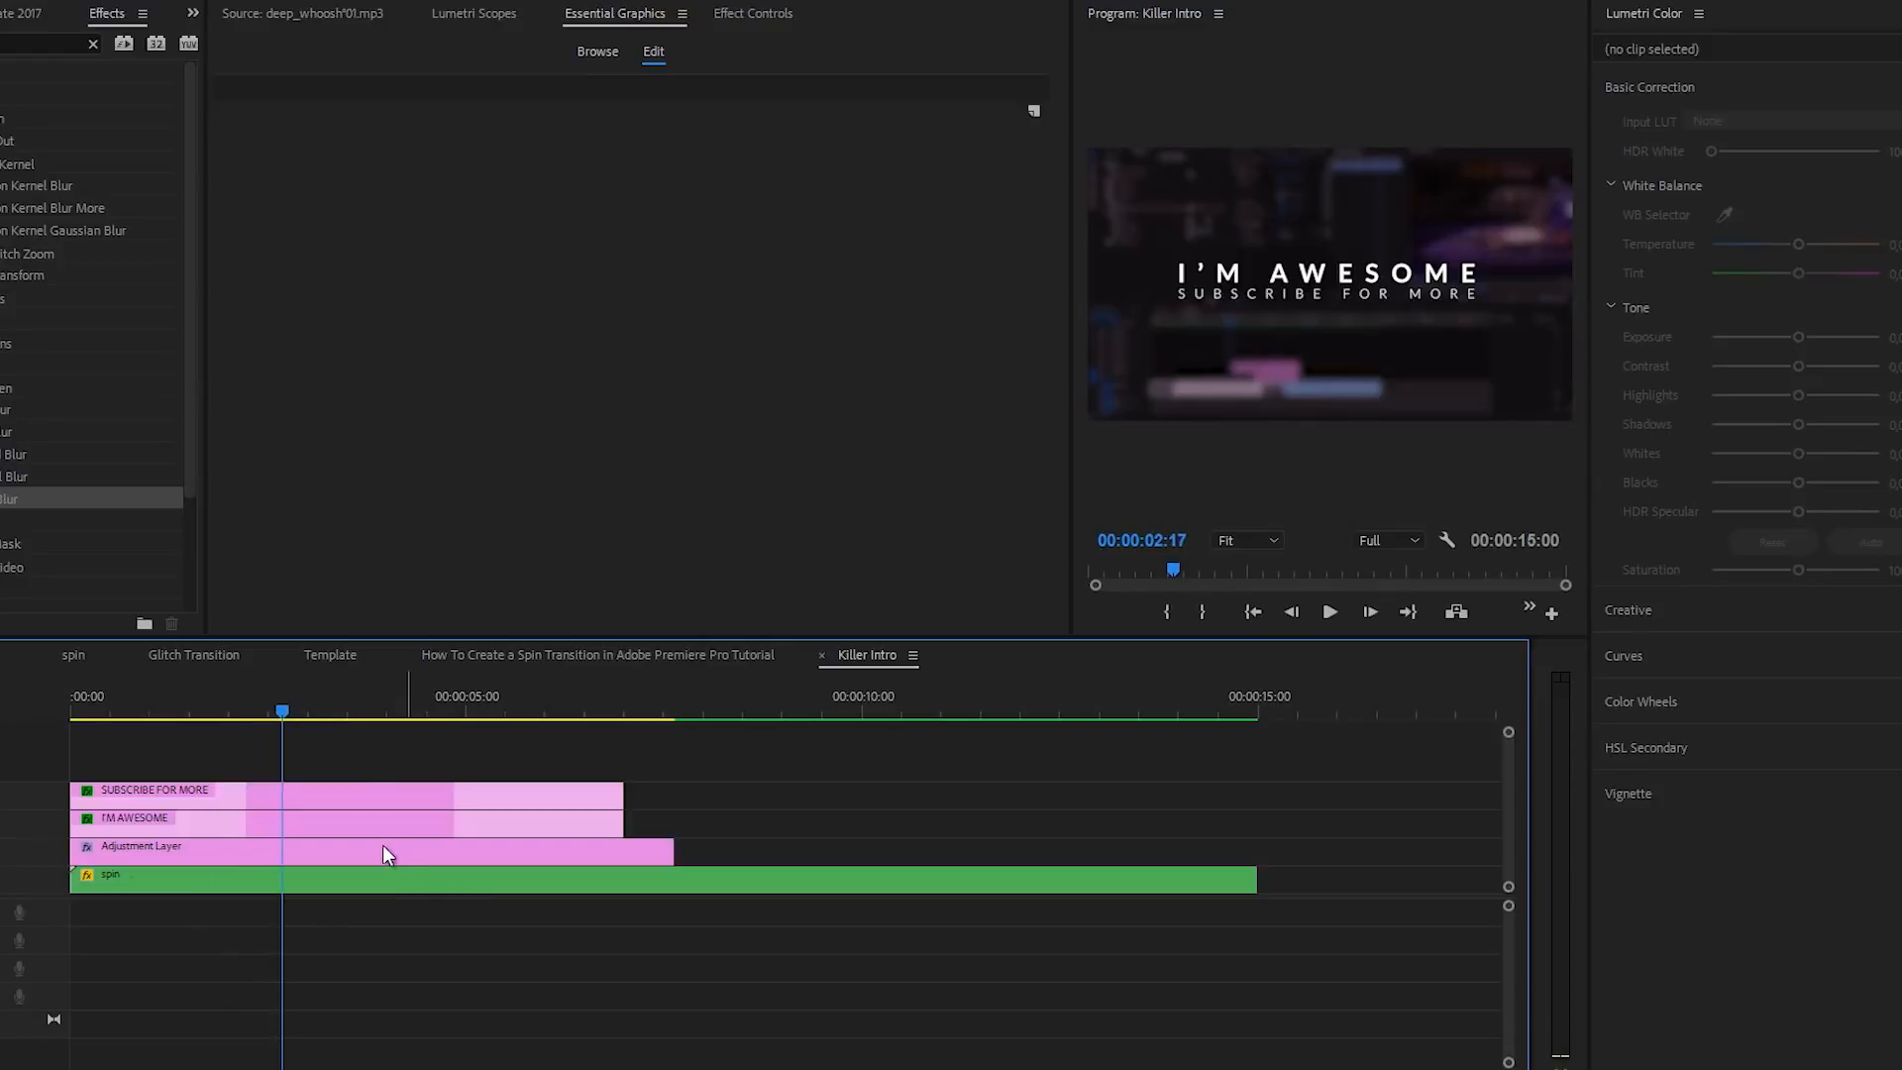
- Draw a rectangle around both titles in the SUBSCRIBE FOR MORE graphic, centre it in the frame, and set its vertical position to 389
click(353, 796)
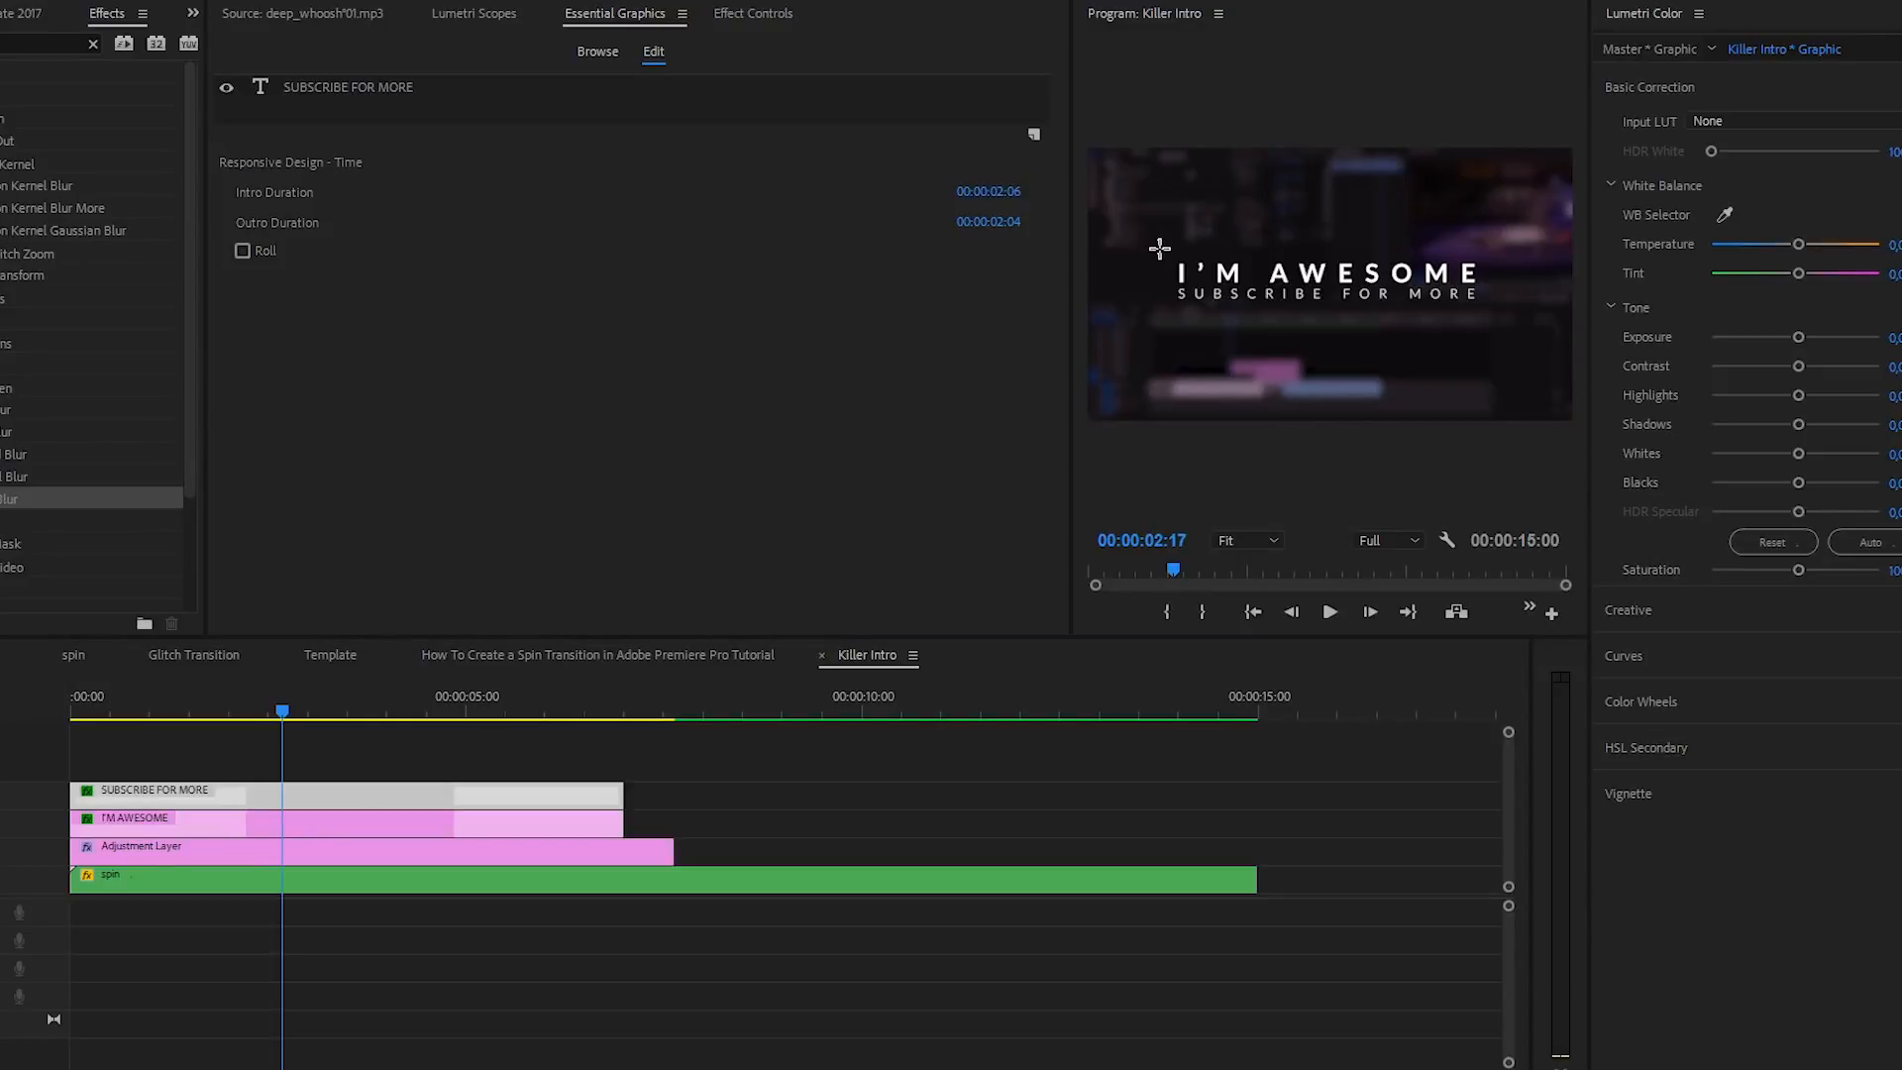
drag(1439, 317, 1495, 317)
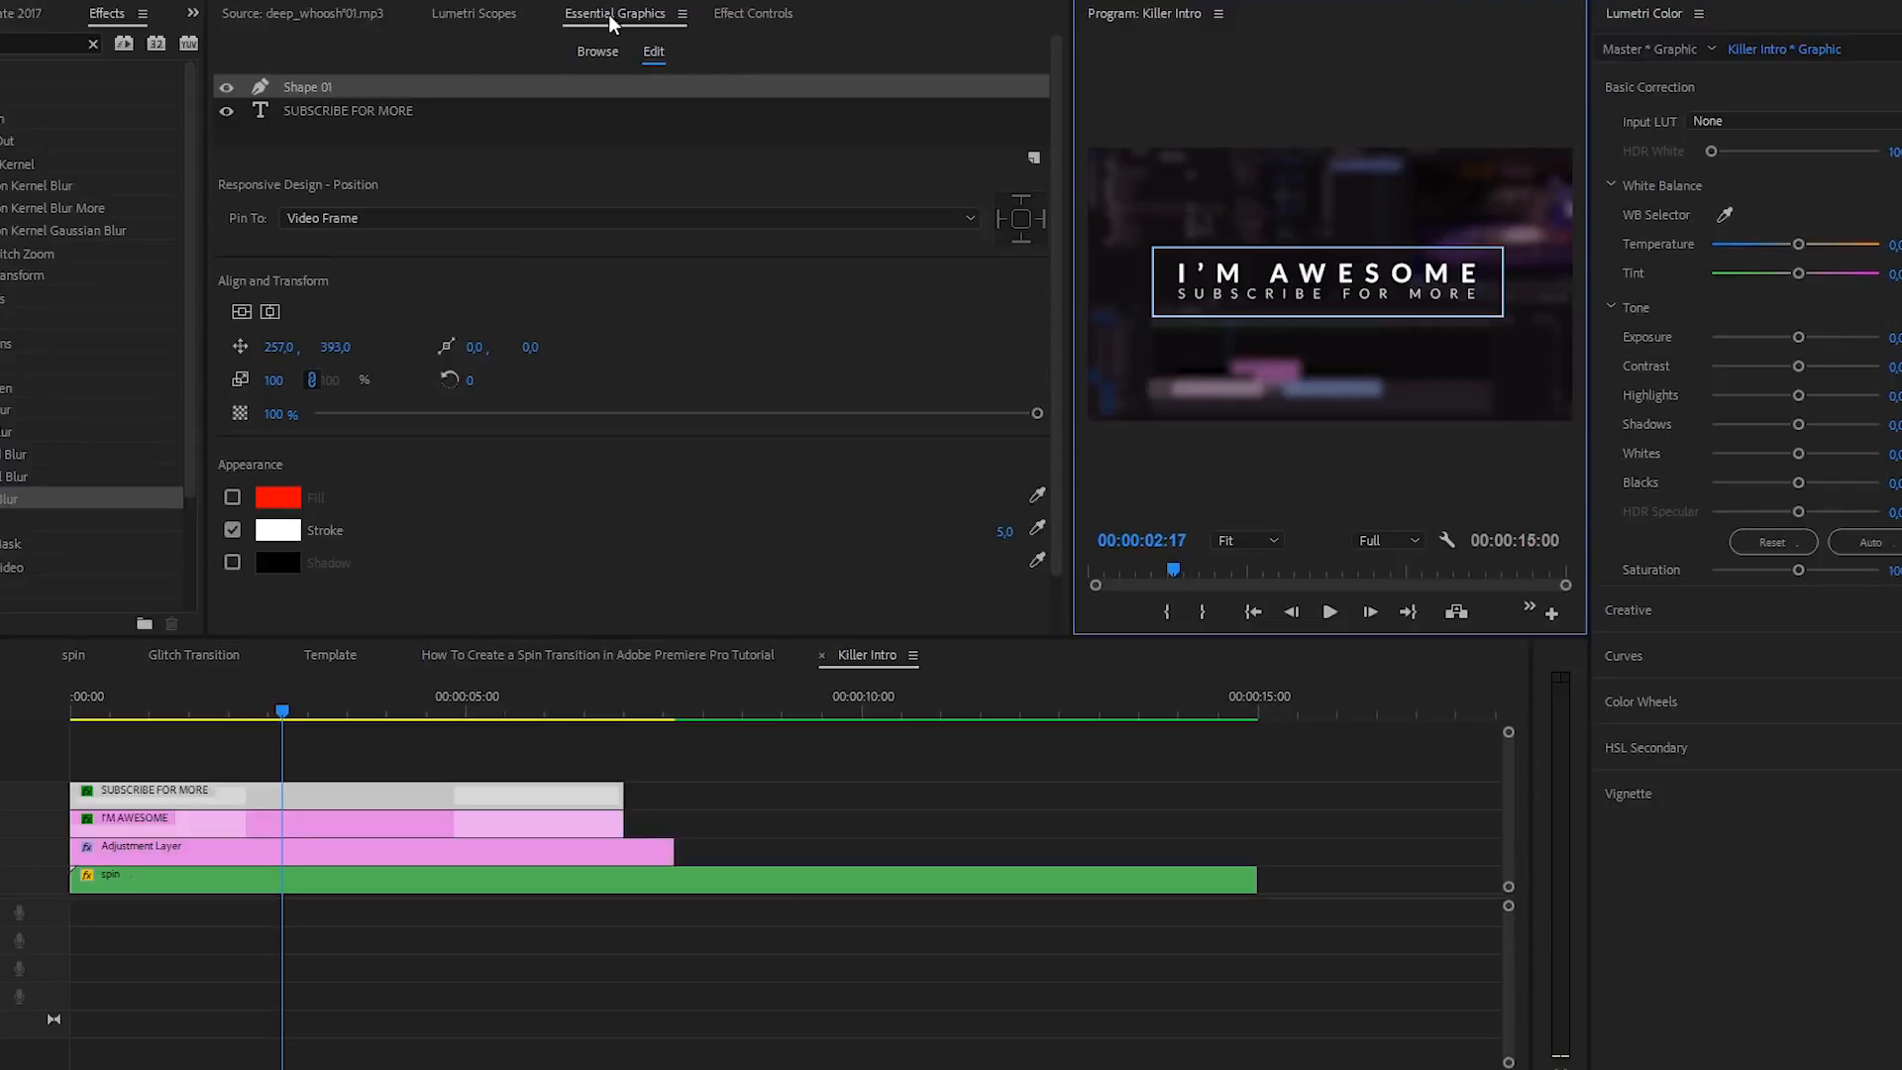
click(242, 312)
click(269, 309)
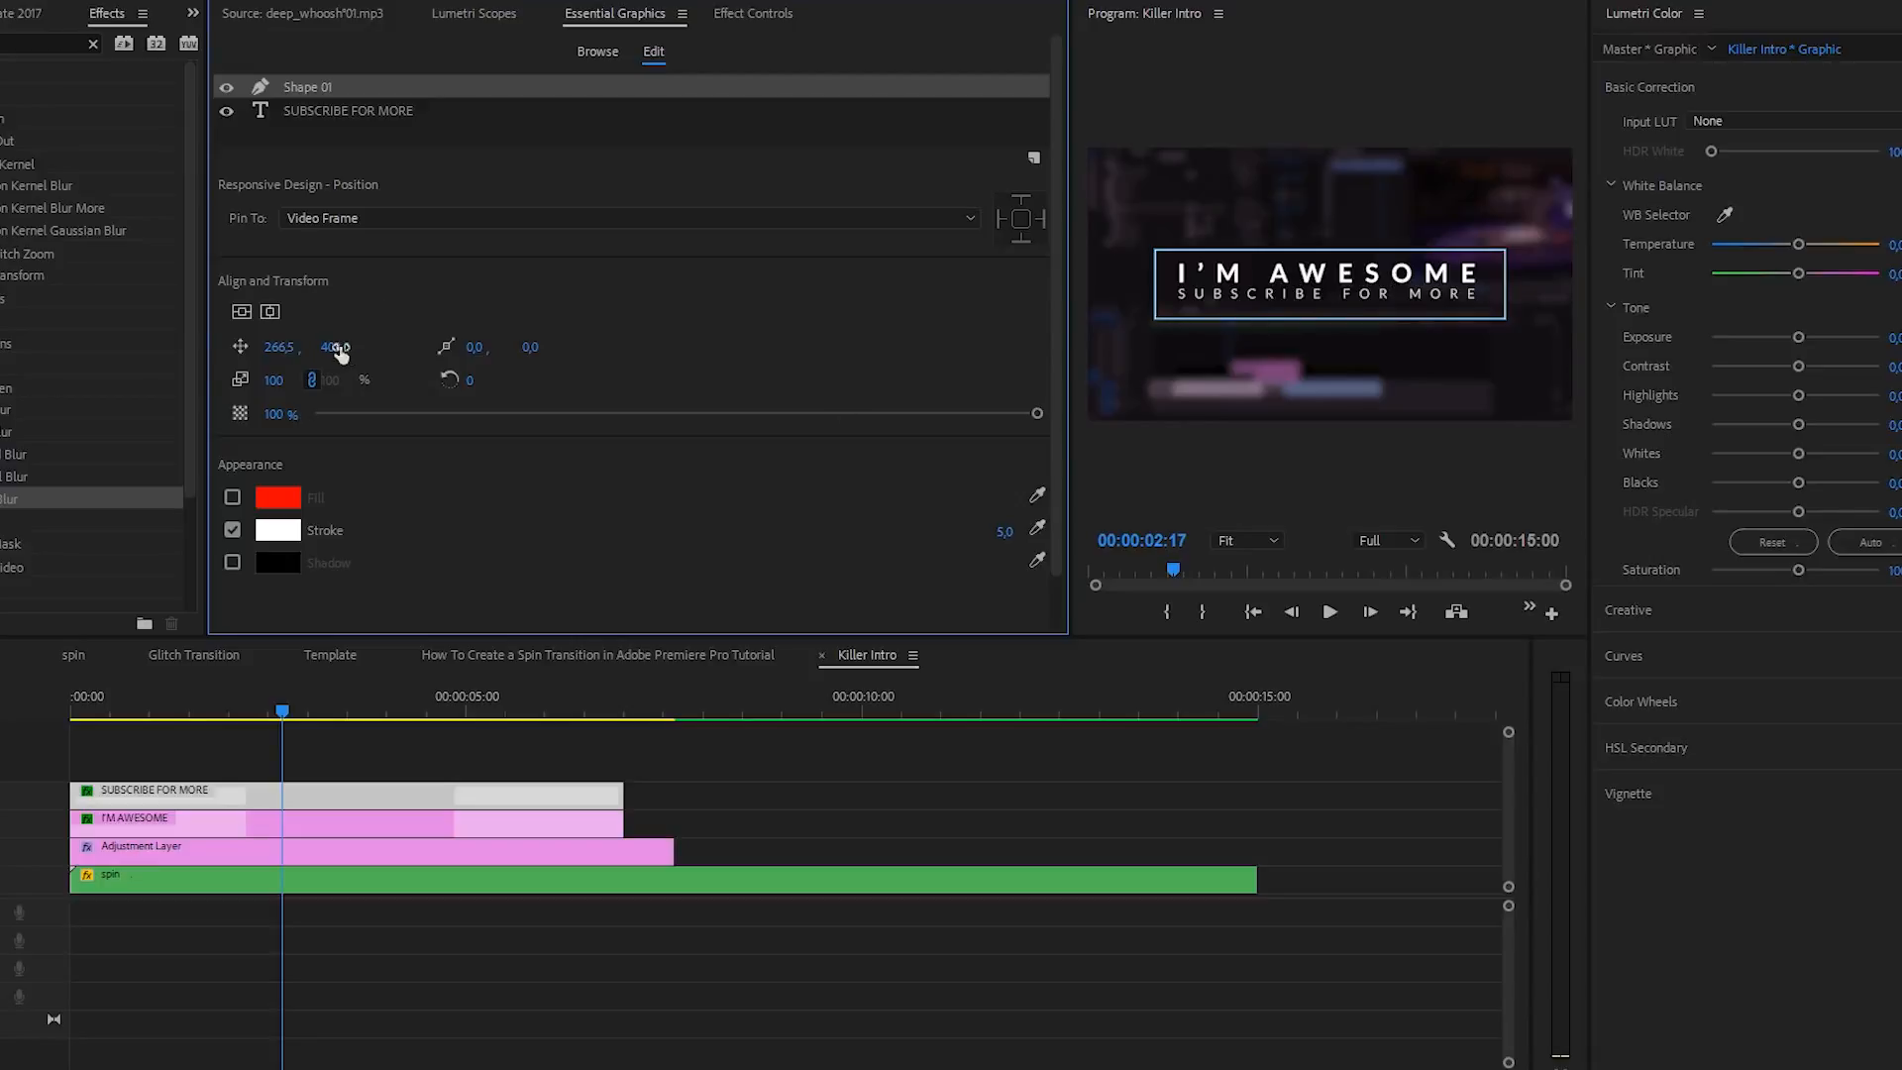
drag(340, 353, 271, 391)
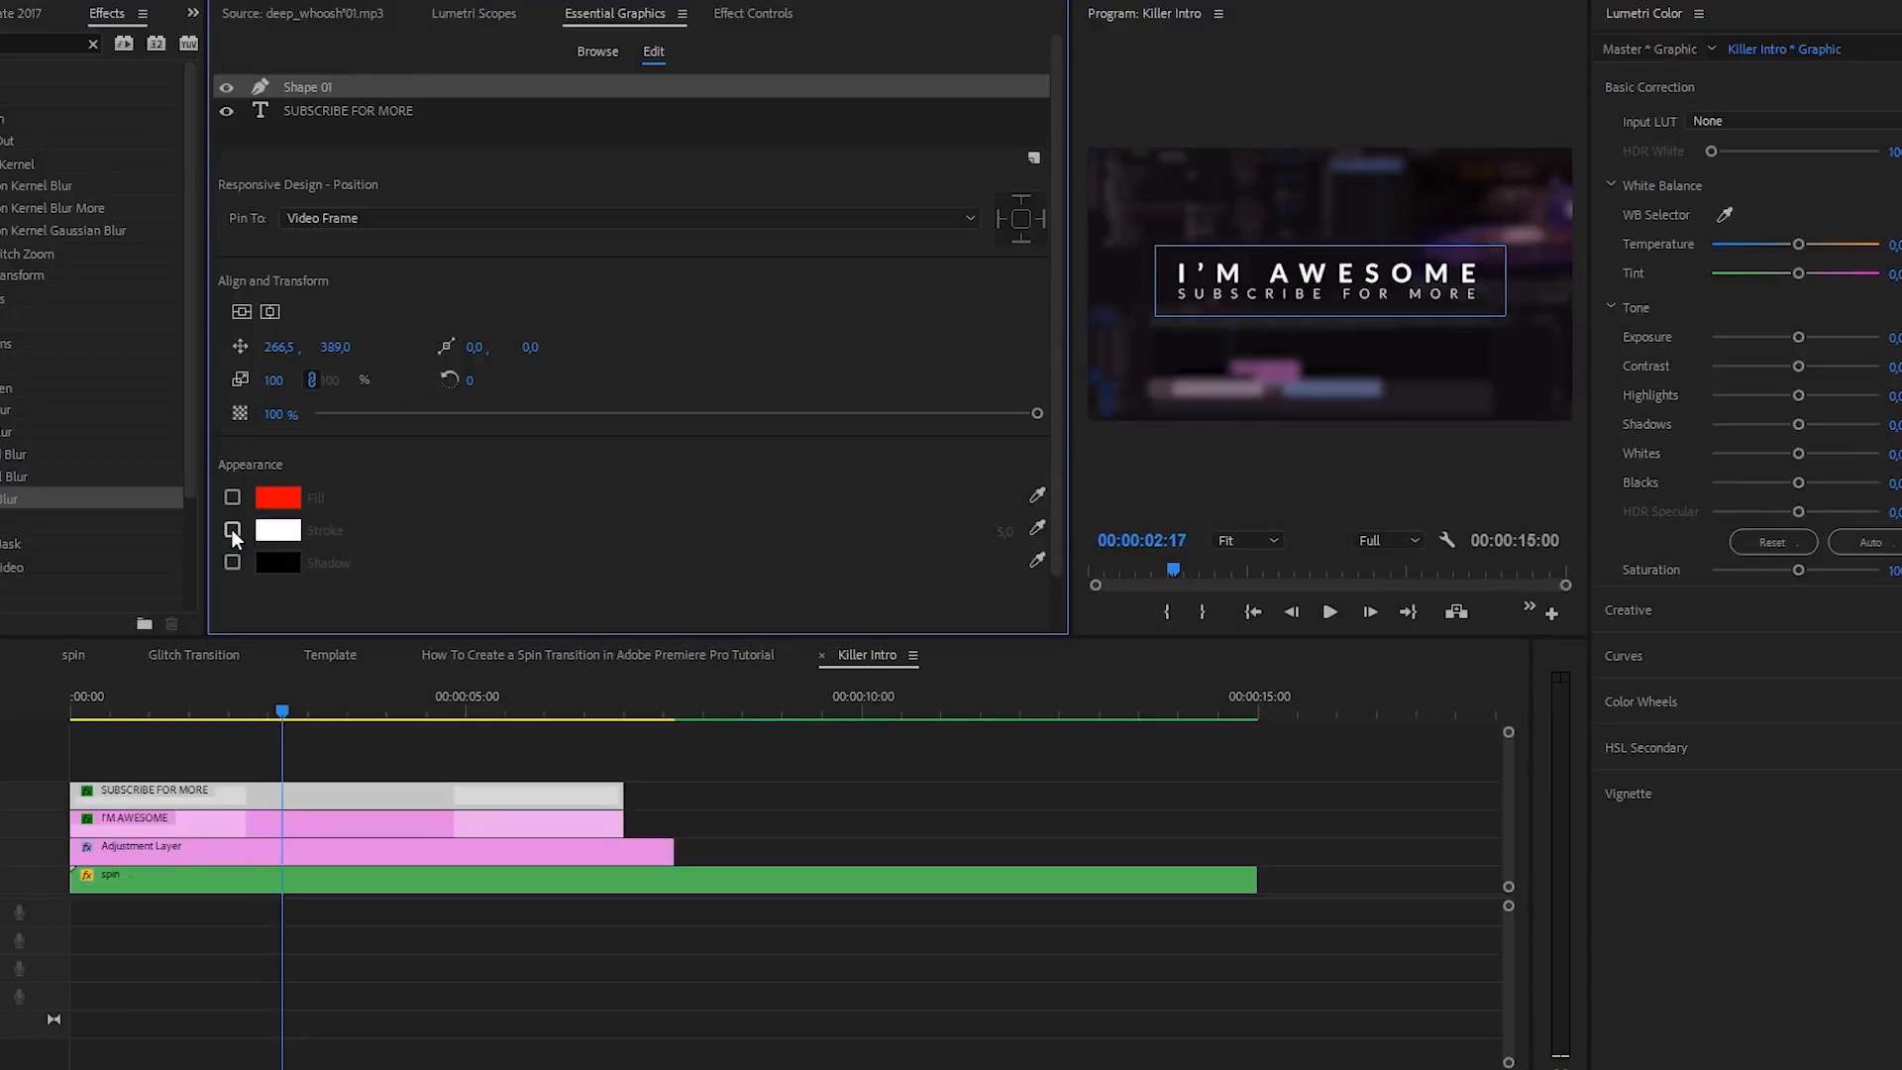
- Give the rectangle no fill and a white stroke with a width of 7, and deselect the clip
click(232, 497)
click(232, 496)
click(232, 497)
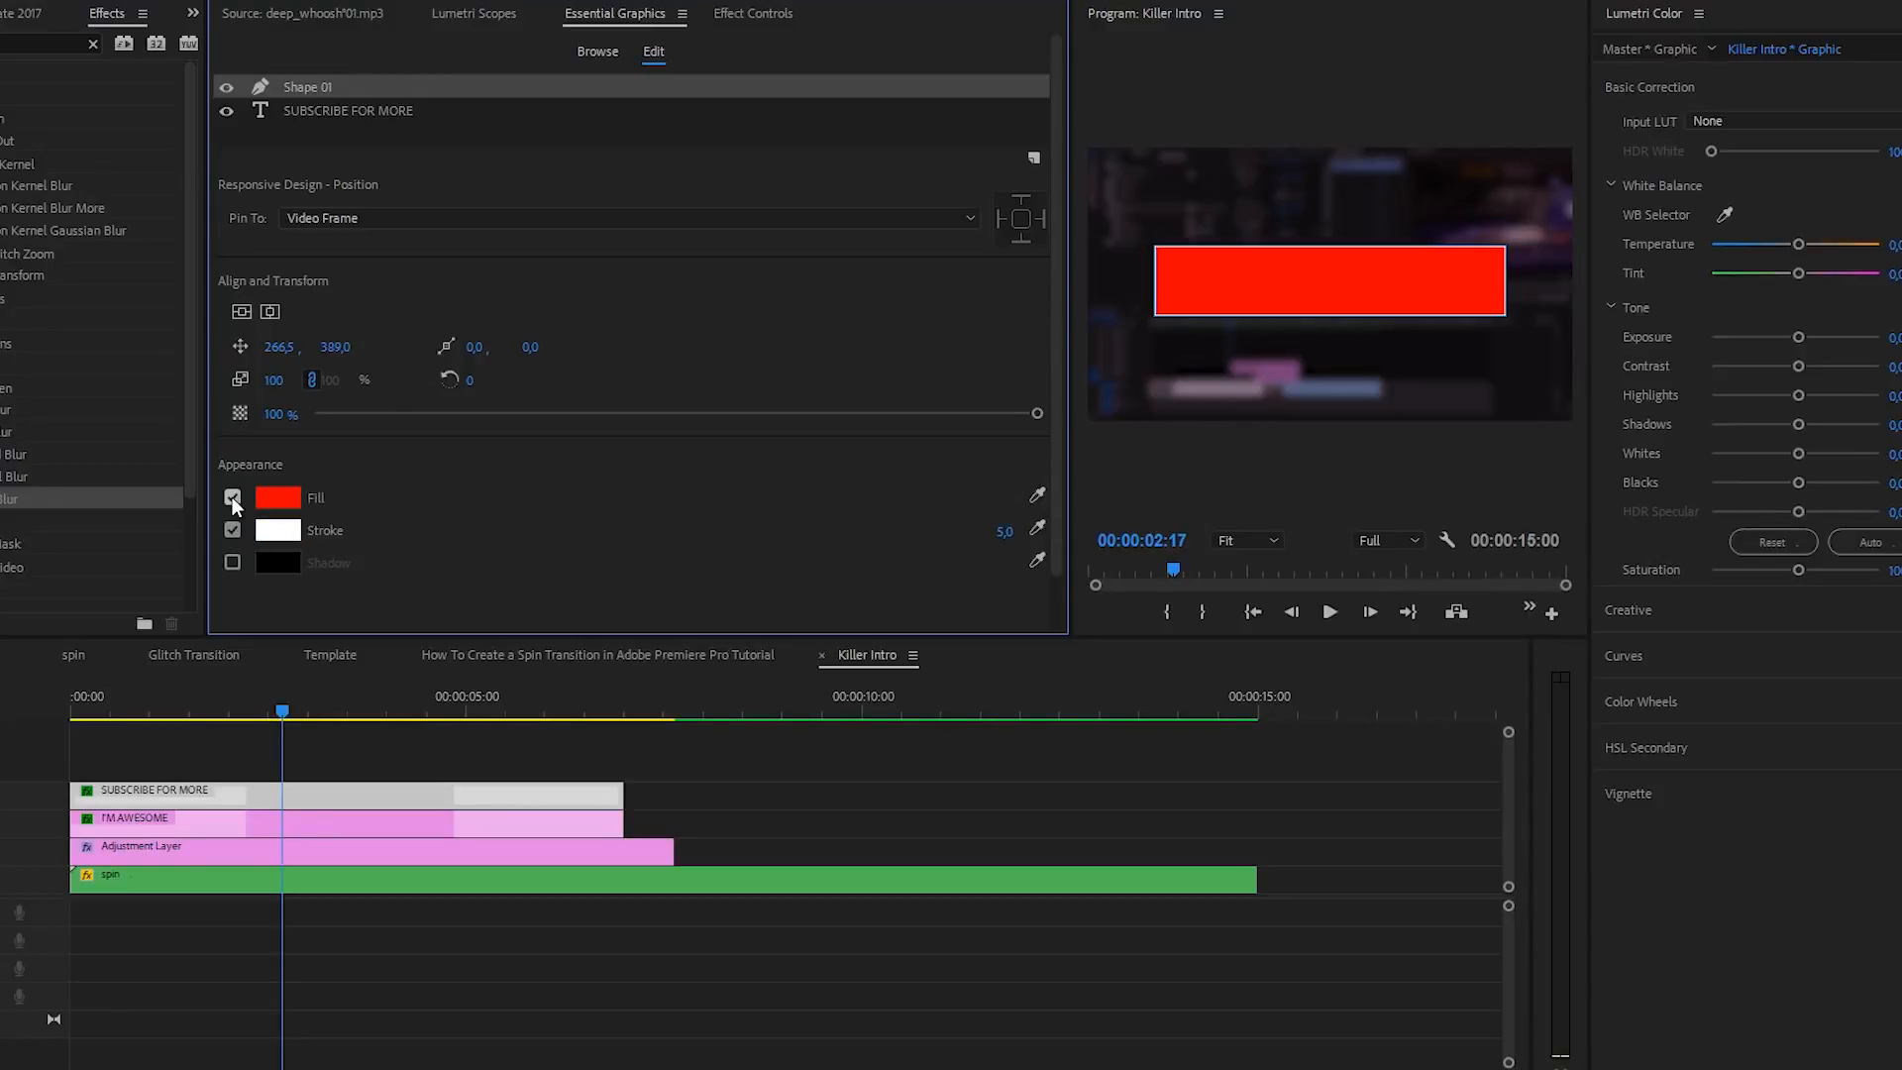
click(232, 496)
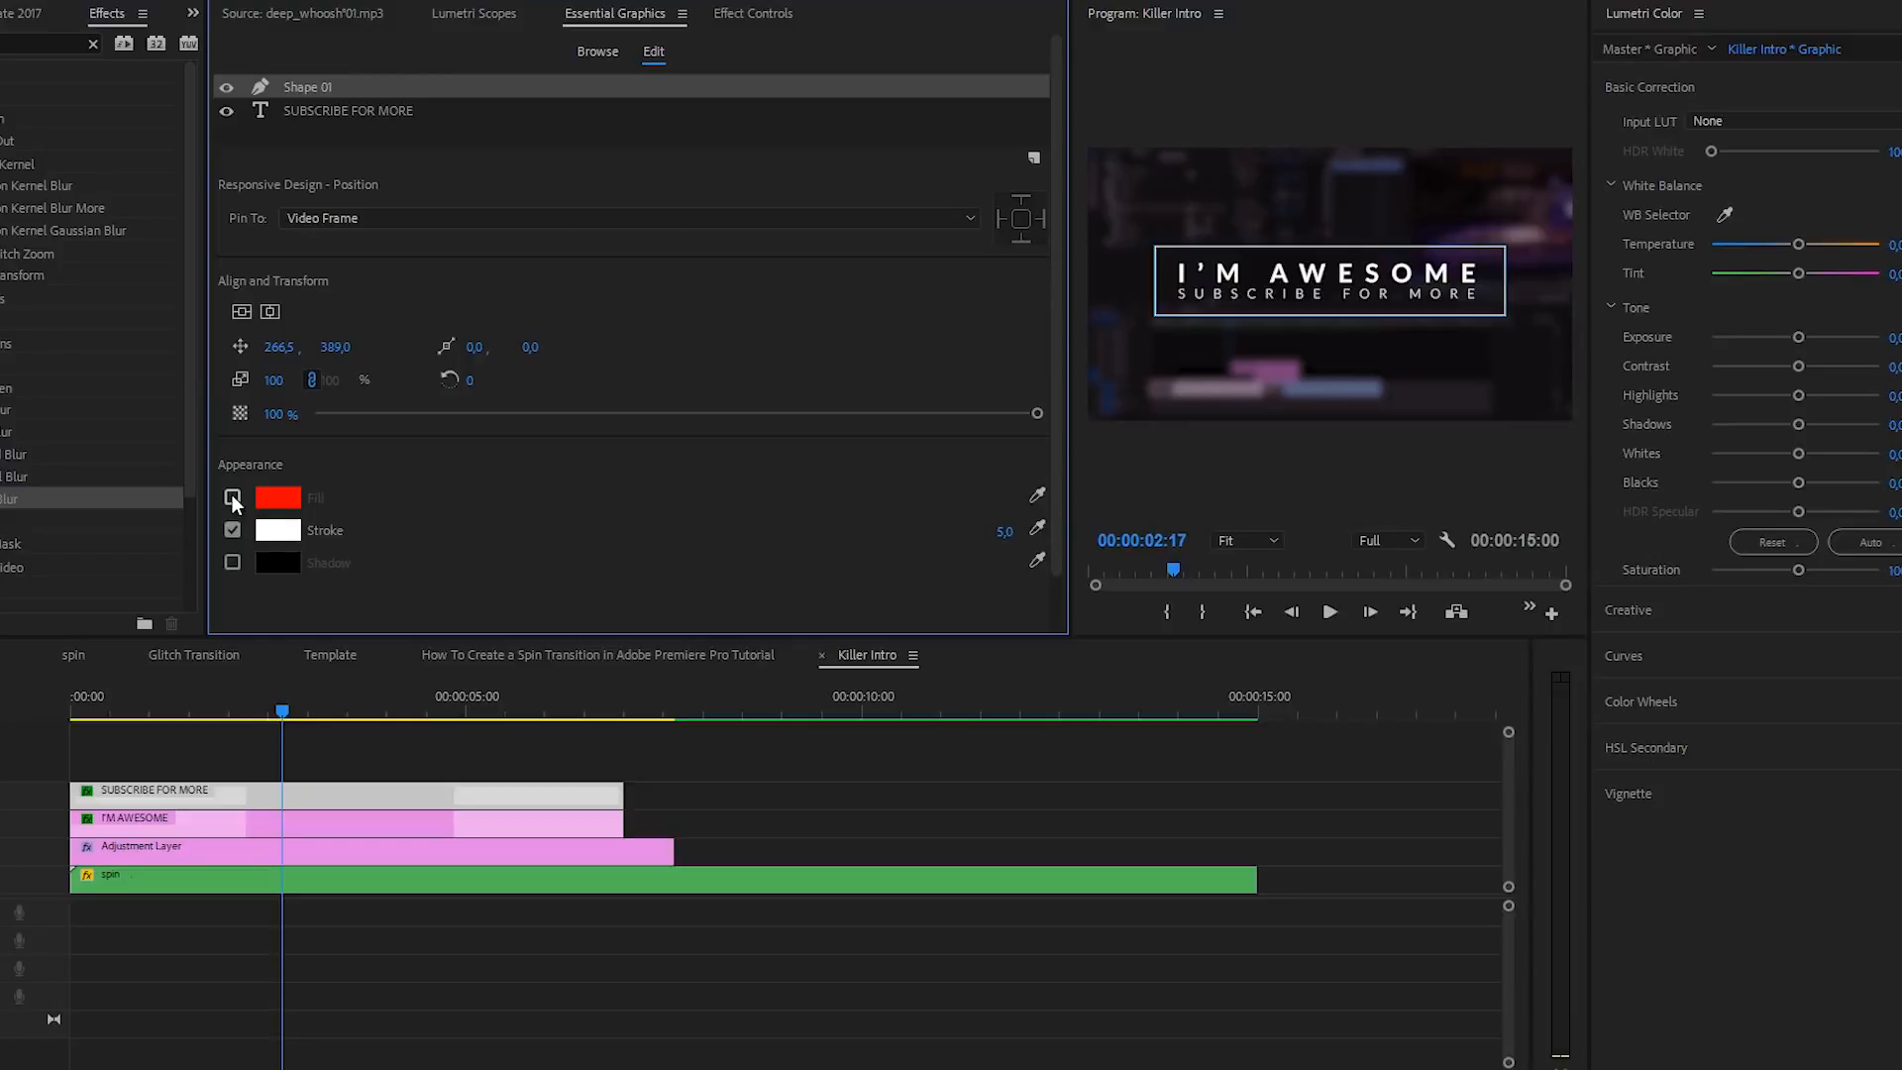
click(232, 530)
click(233, 530)
text(7)
key(Return)
click(853, 754)
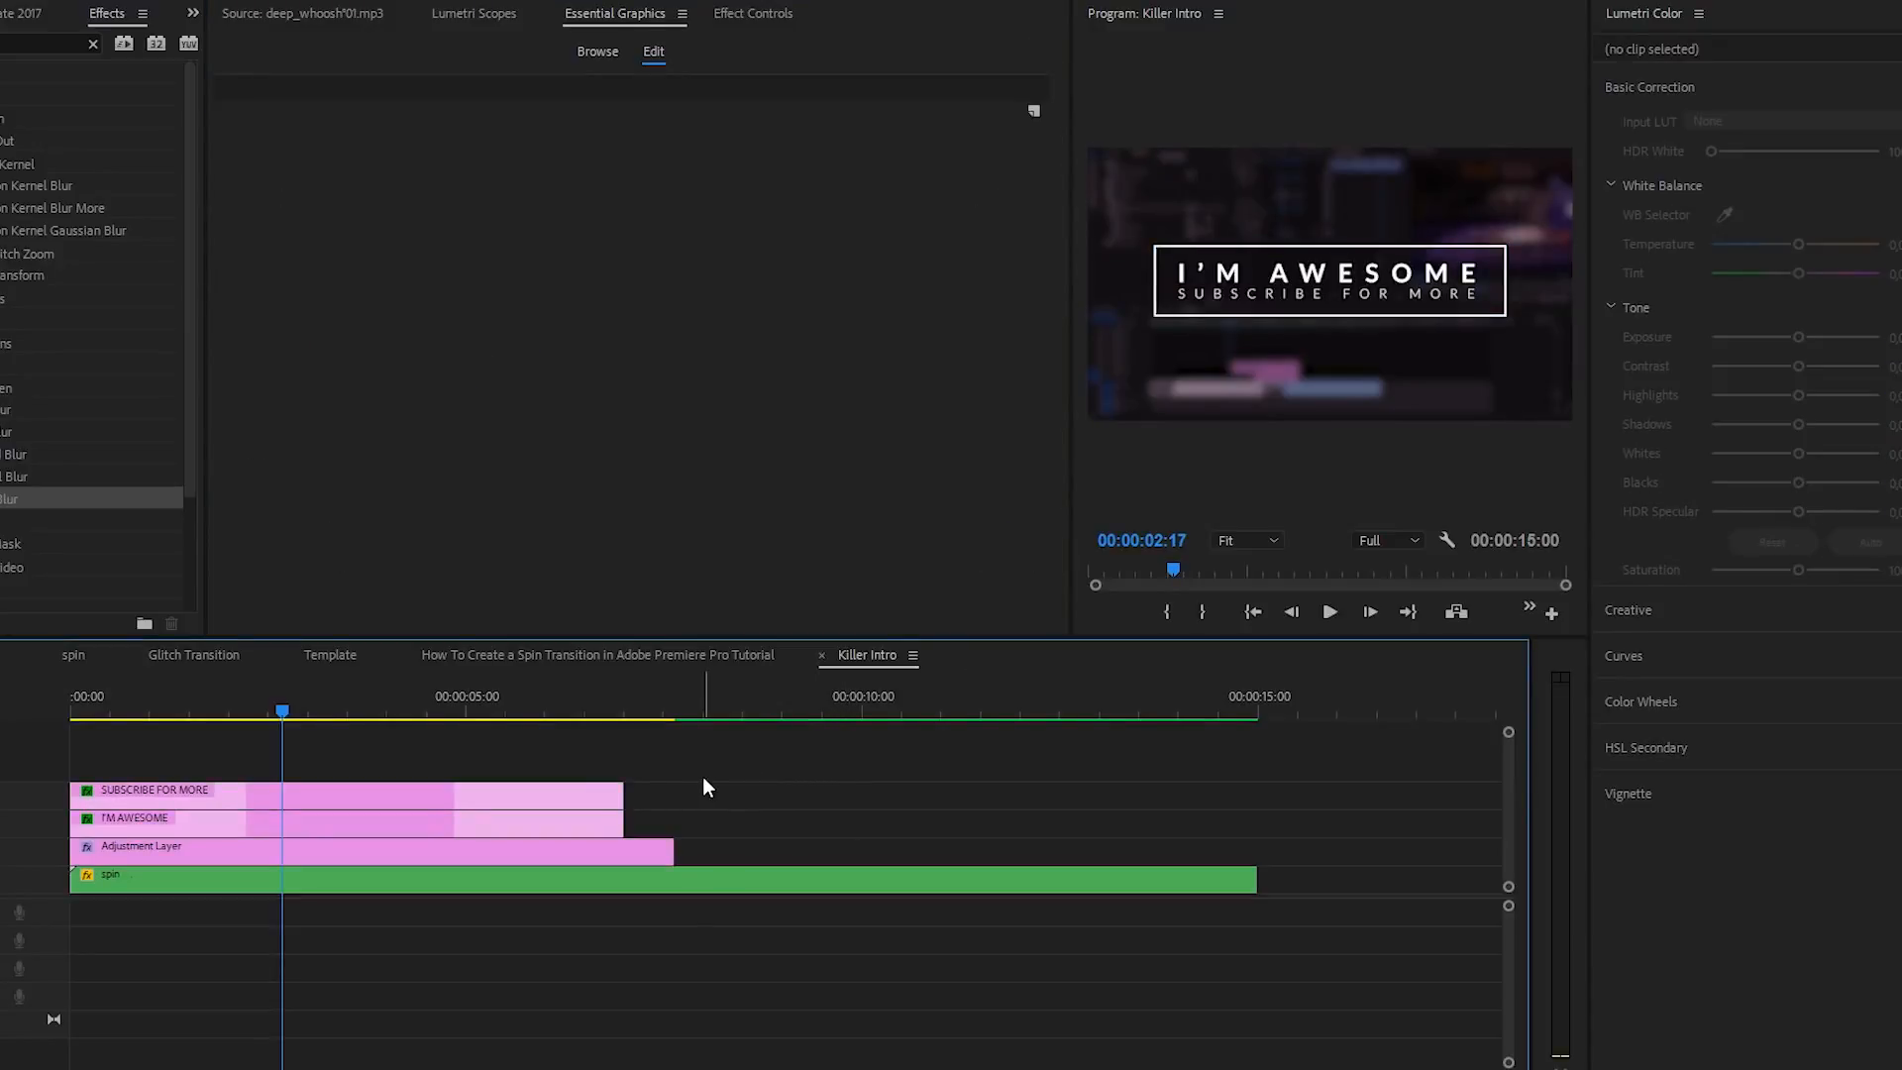
- Add a 100% opacity keyframe to Shape 01 of the SUBSCRIBE FOR MORE clip, near the end of the clip's intro section
click(500, 795)
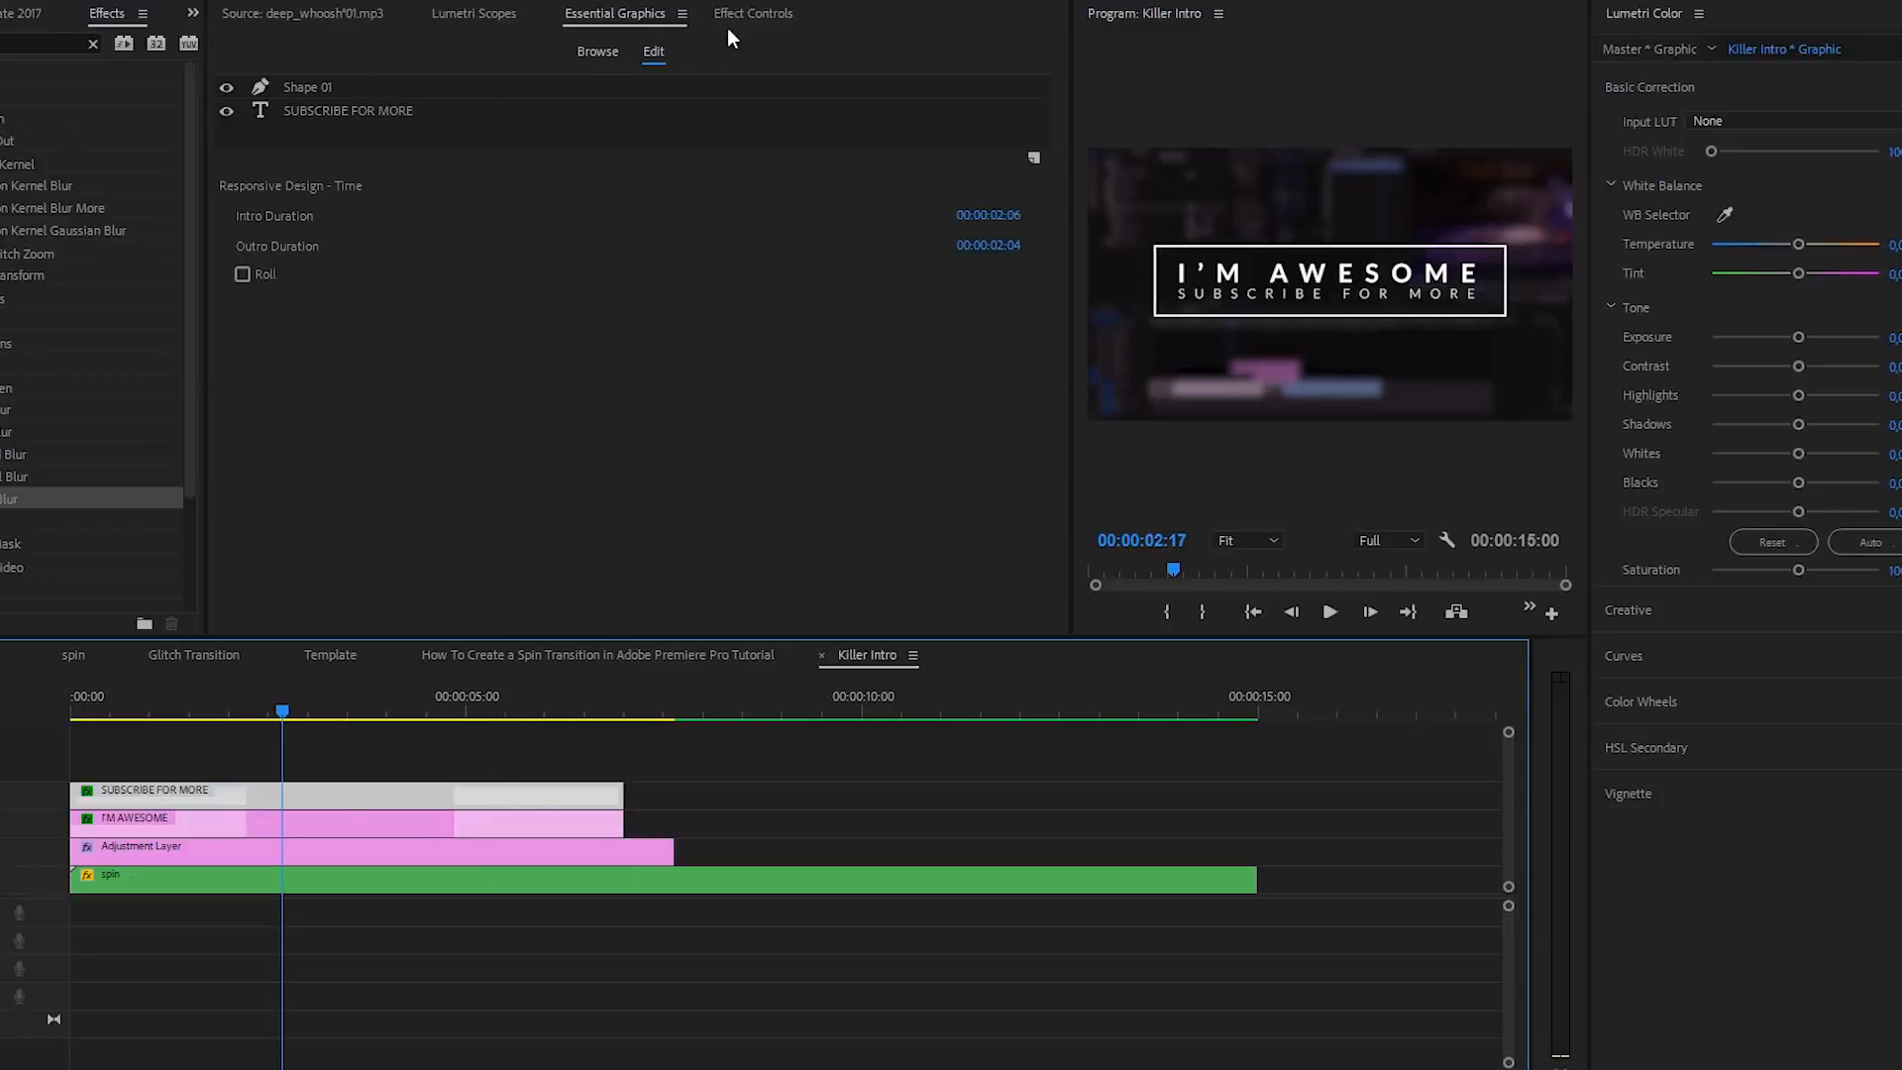
click(751, 14)
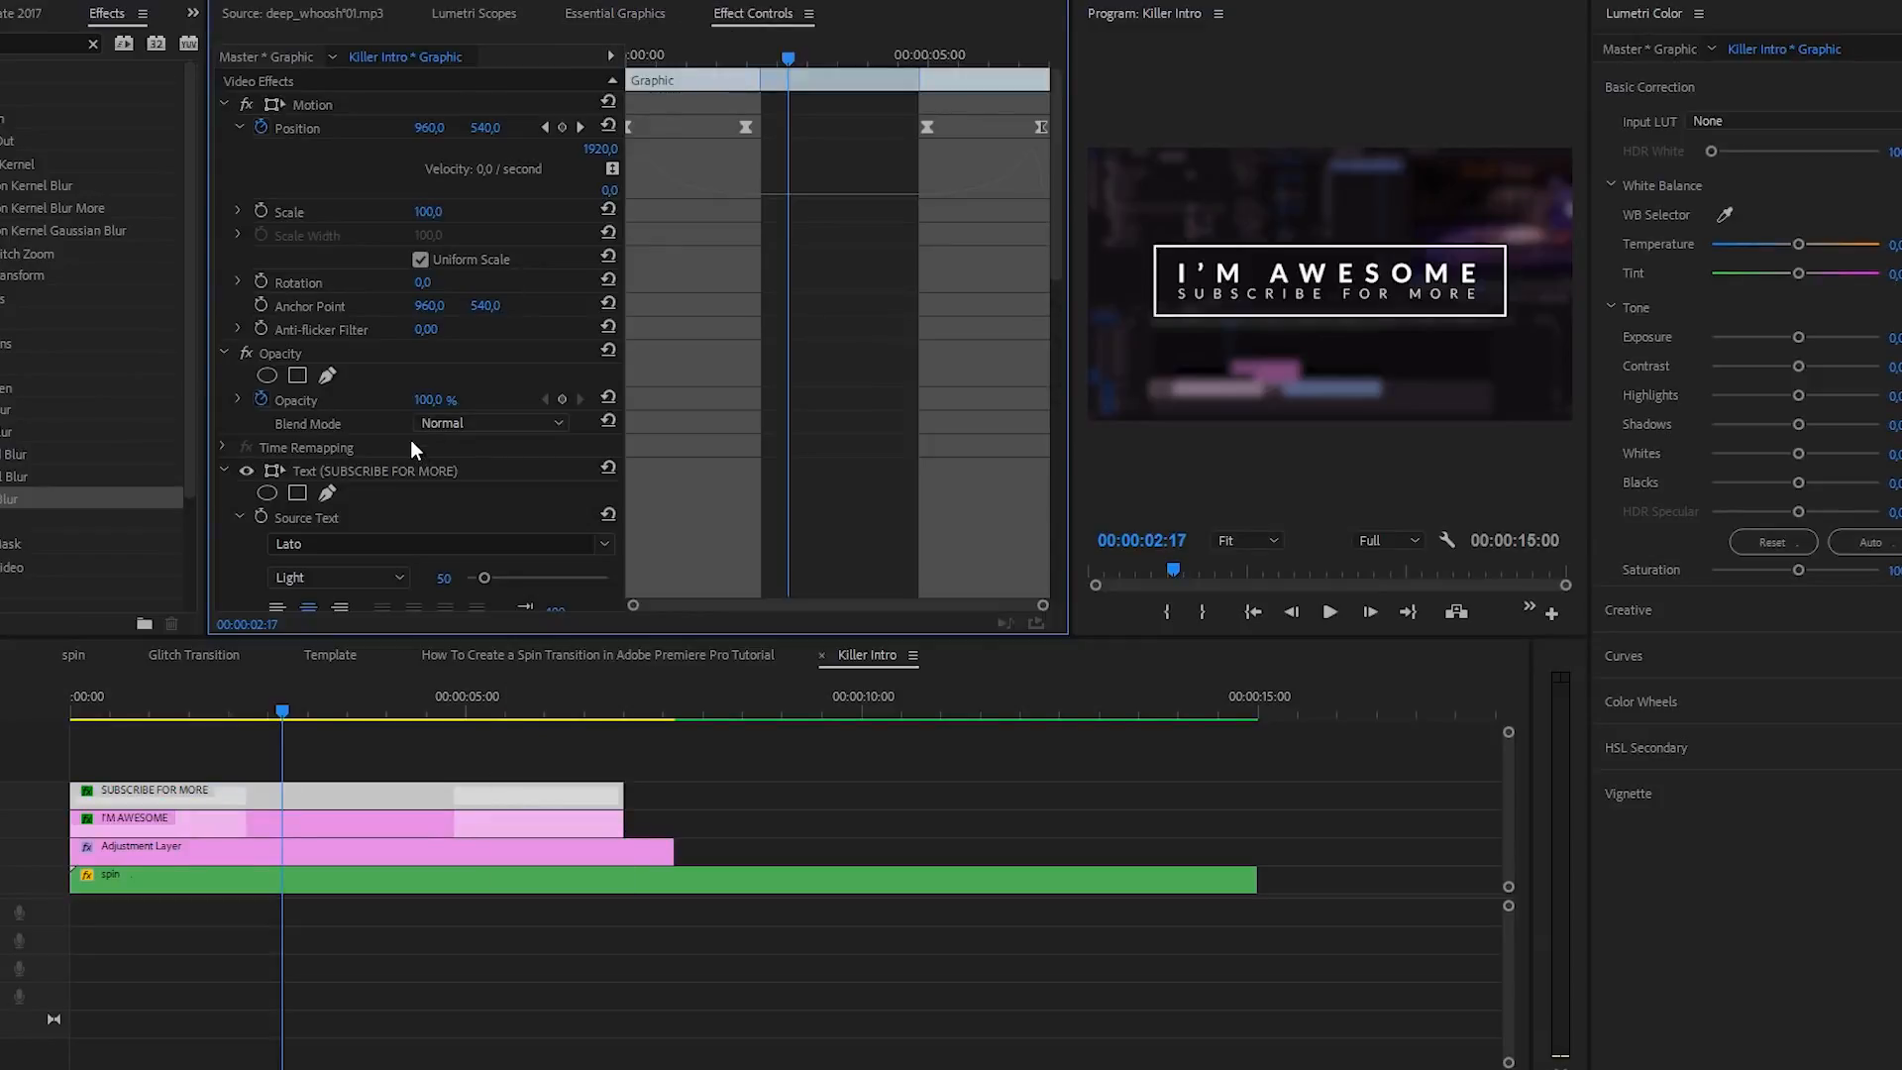
scroll(238, 547, down, 5)
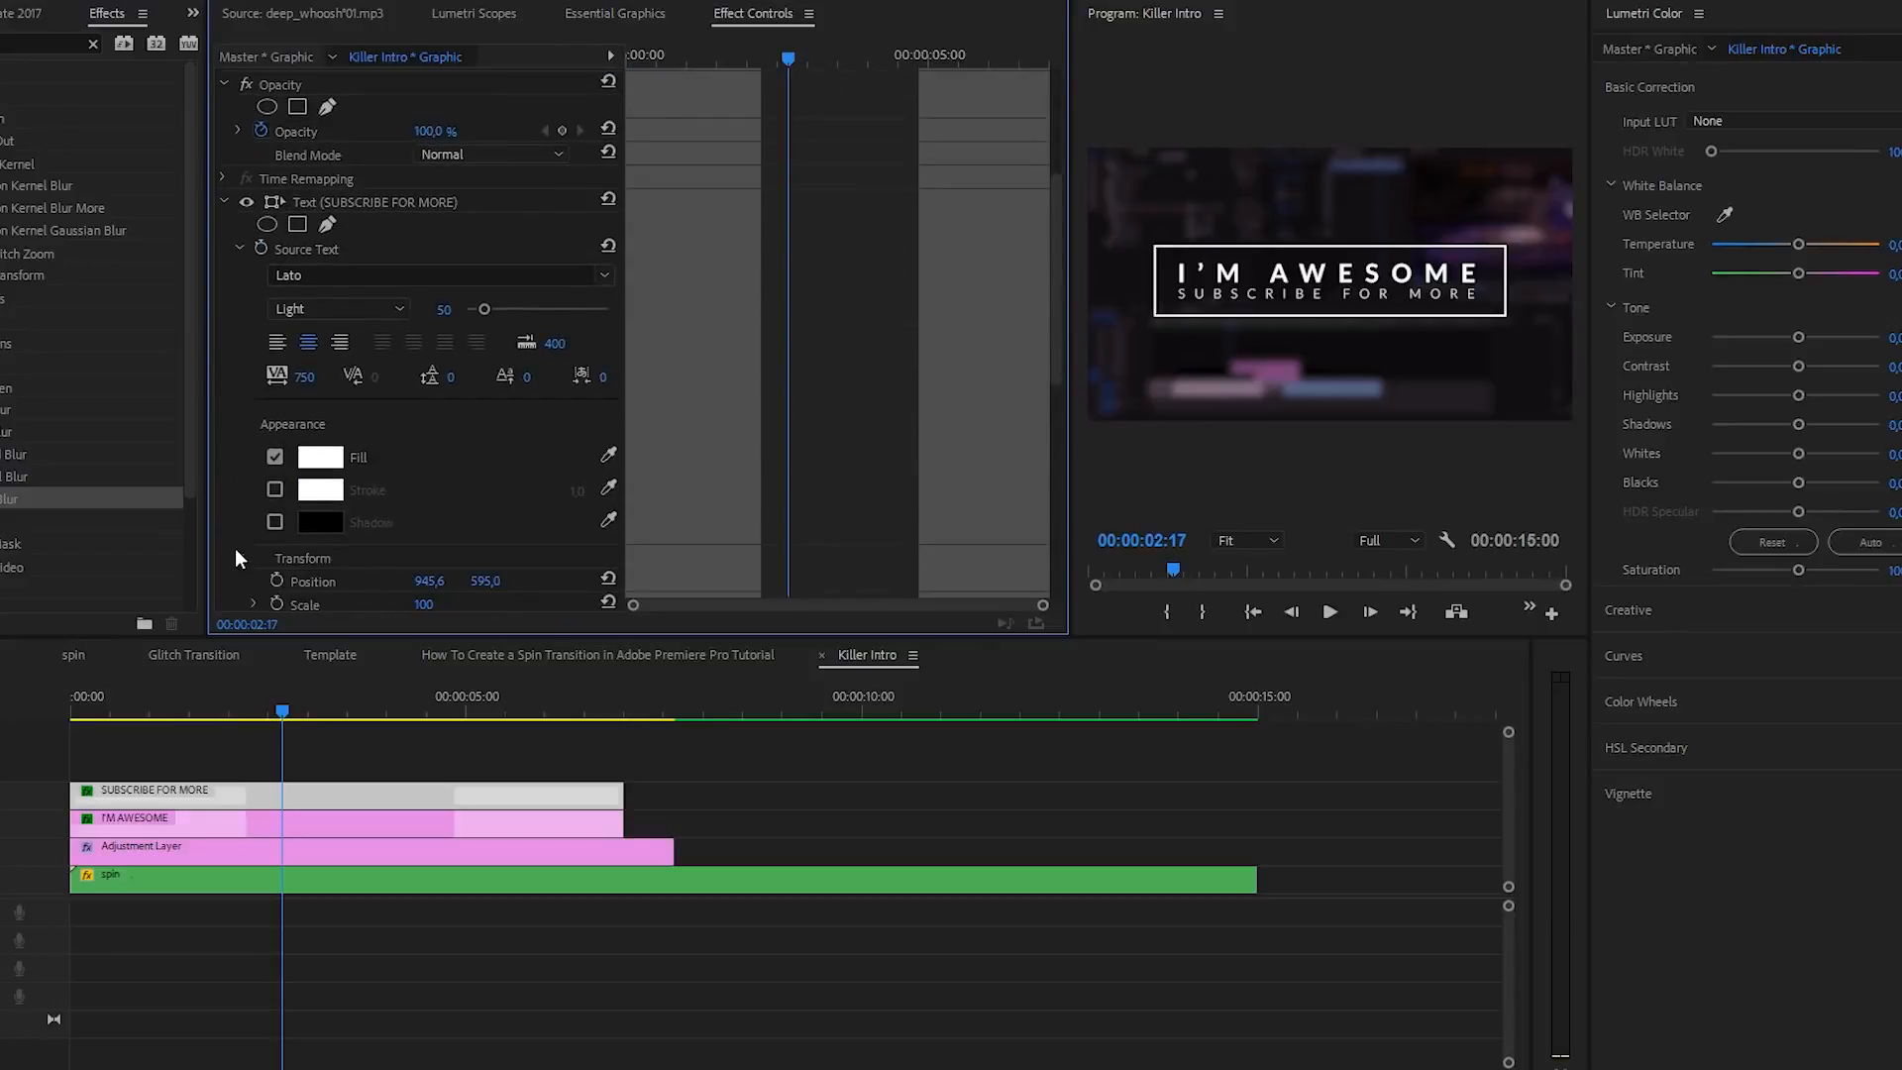
scroll(240, 409, down, 6)
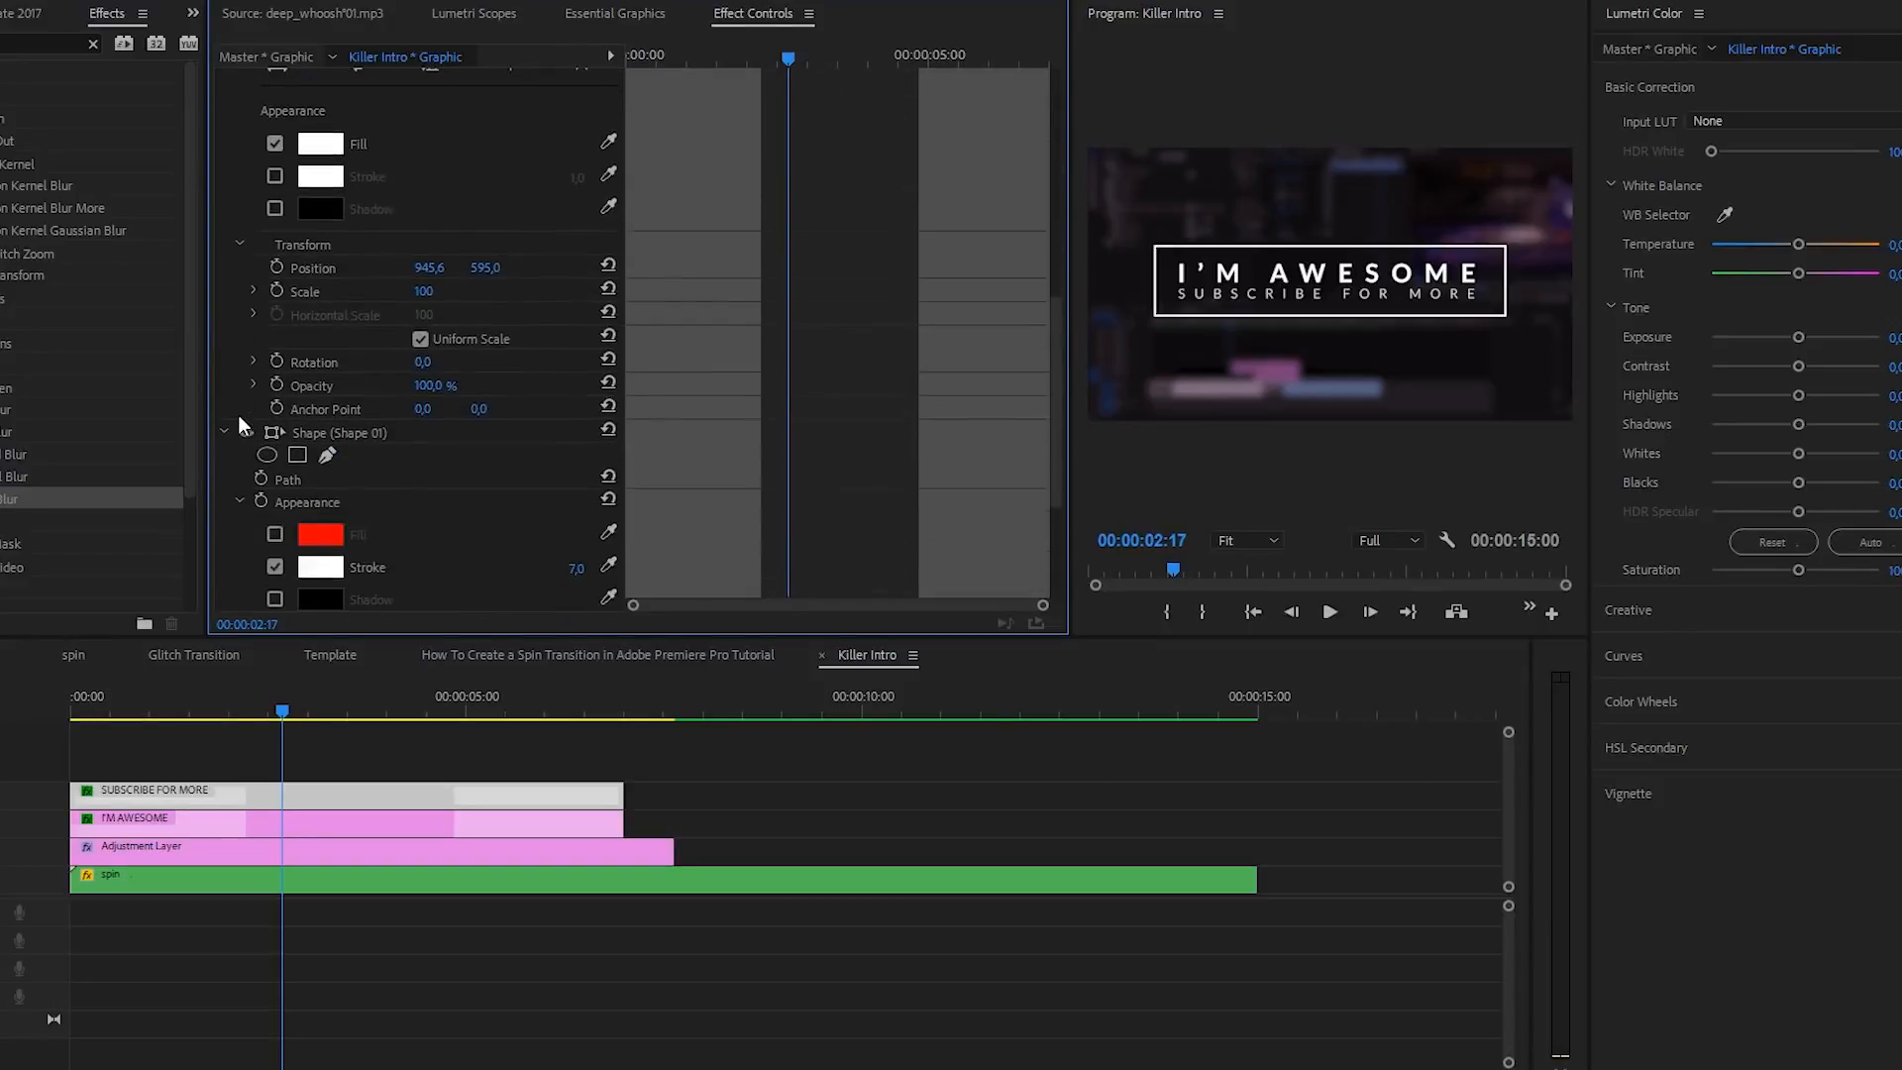
scroll(222, 498, down, 4)
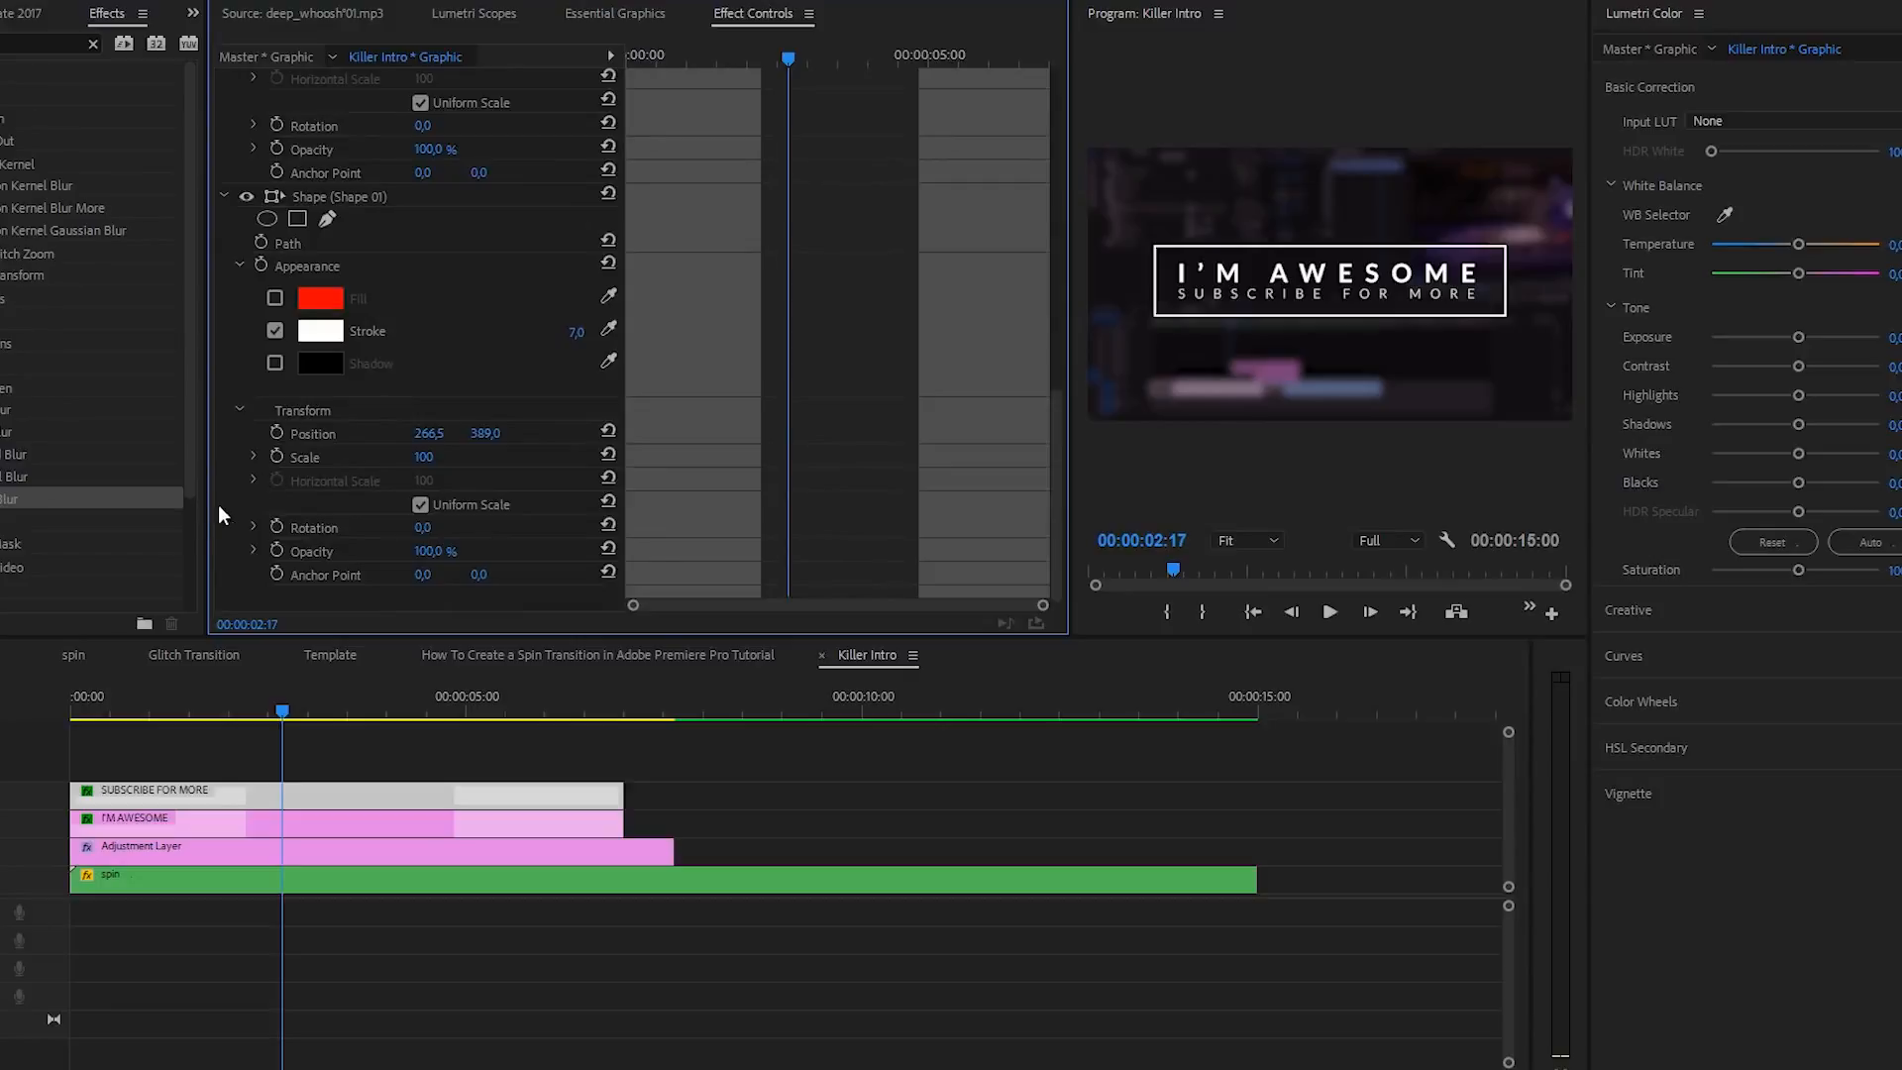
click(279, 551)
drag(783, 551, 747, 550)
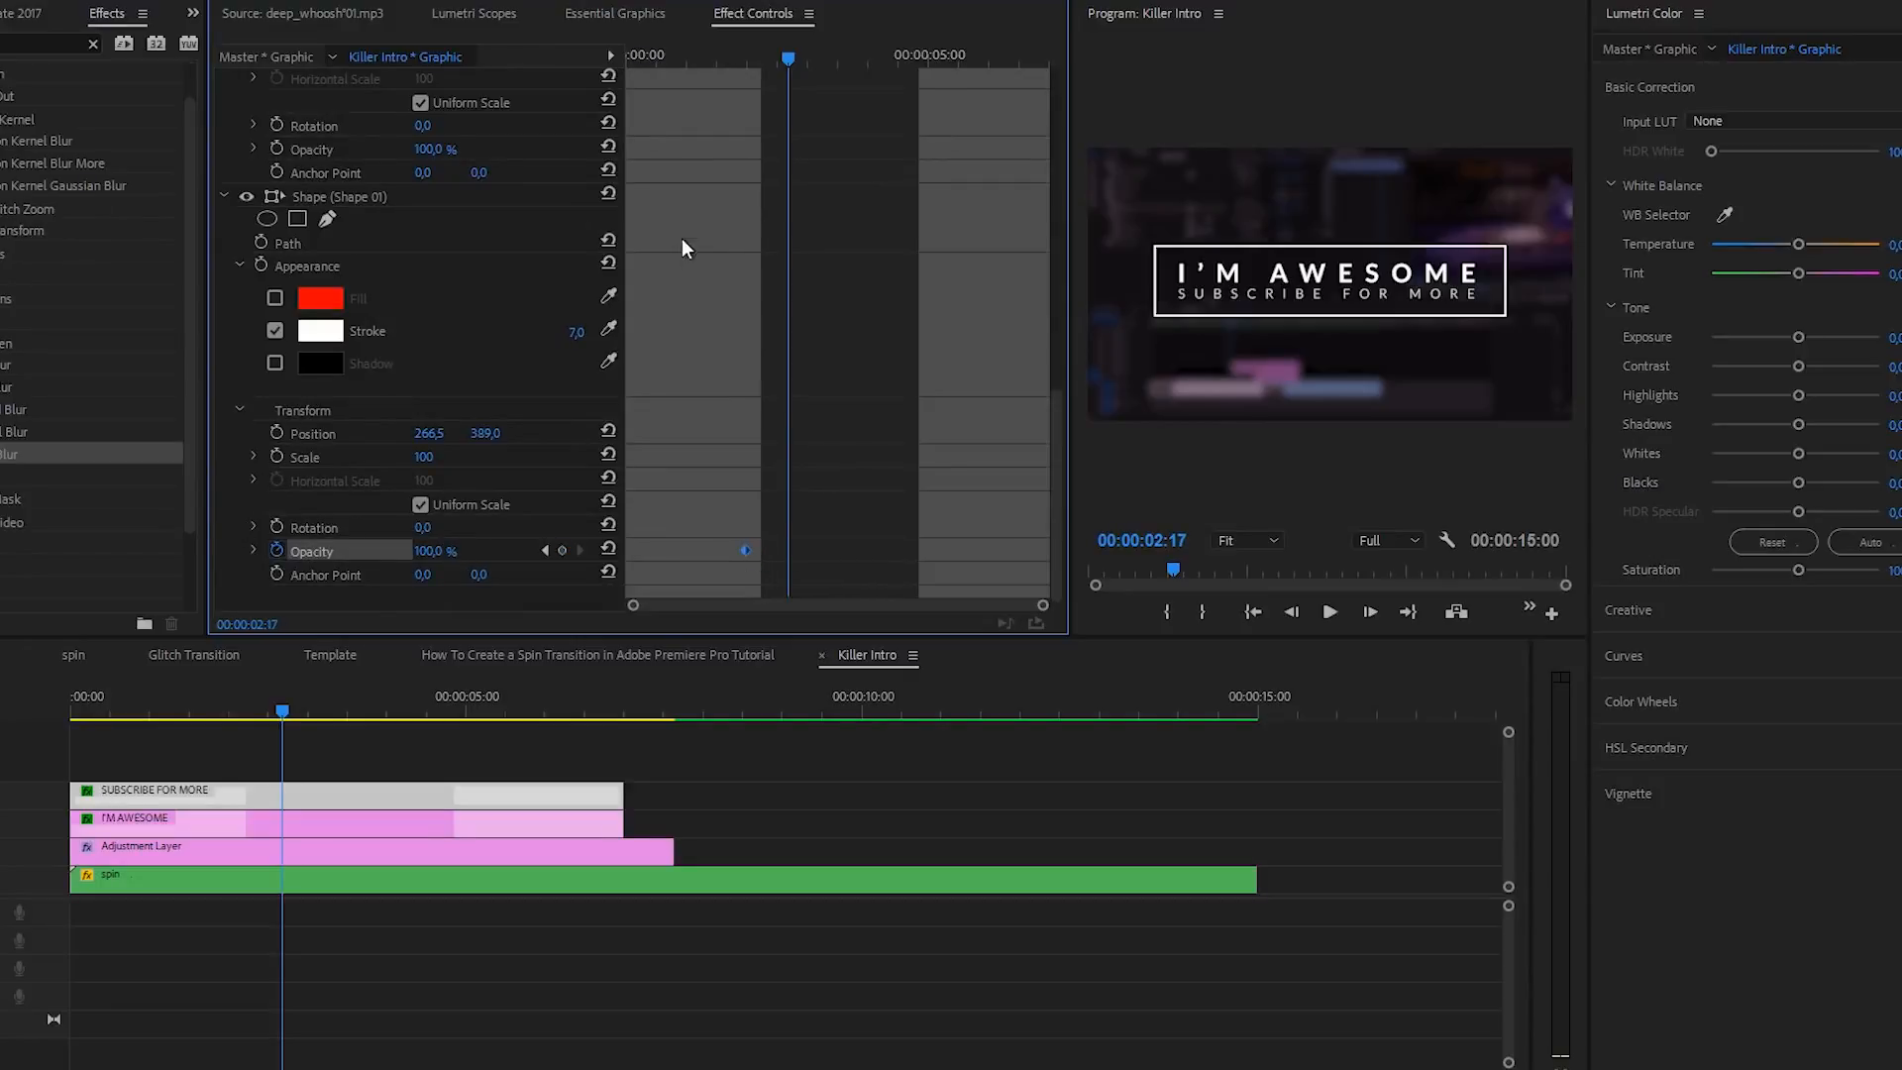
- Keyframe the rectangle's opacity to 0% at the start of the clip so it fades in
drag(706, 56, 551, 104)
click(430, 550)
text(0)
key(Return)
- Fade the rectangle out with opacity keyframes of 100% at the start of the outro section and 0% at the clip's end, and preview it
drag(650, 56, 843, 109)
click(562, 550)
click(459, 552)
text(0)
key(Return)
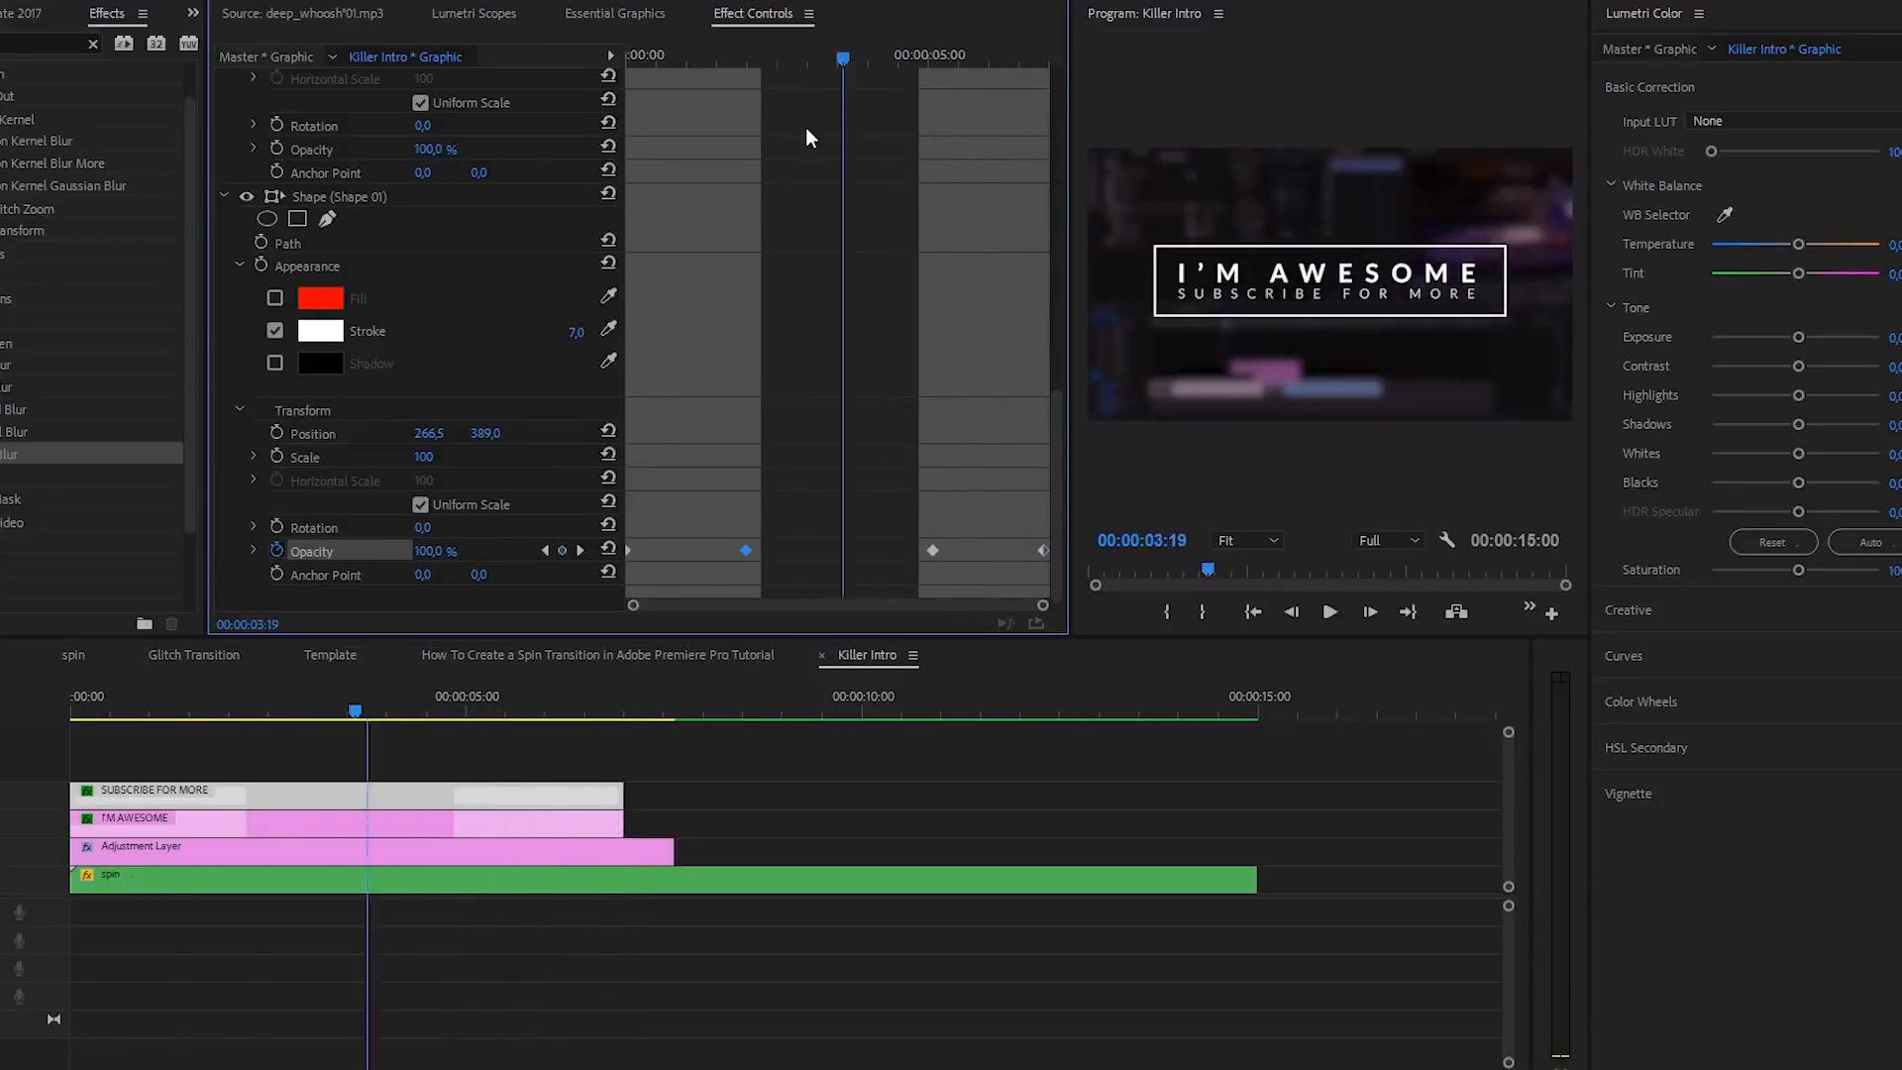
key(Home)
key(space)
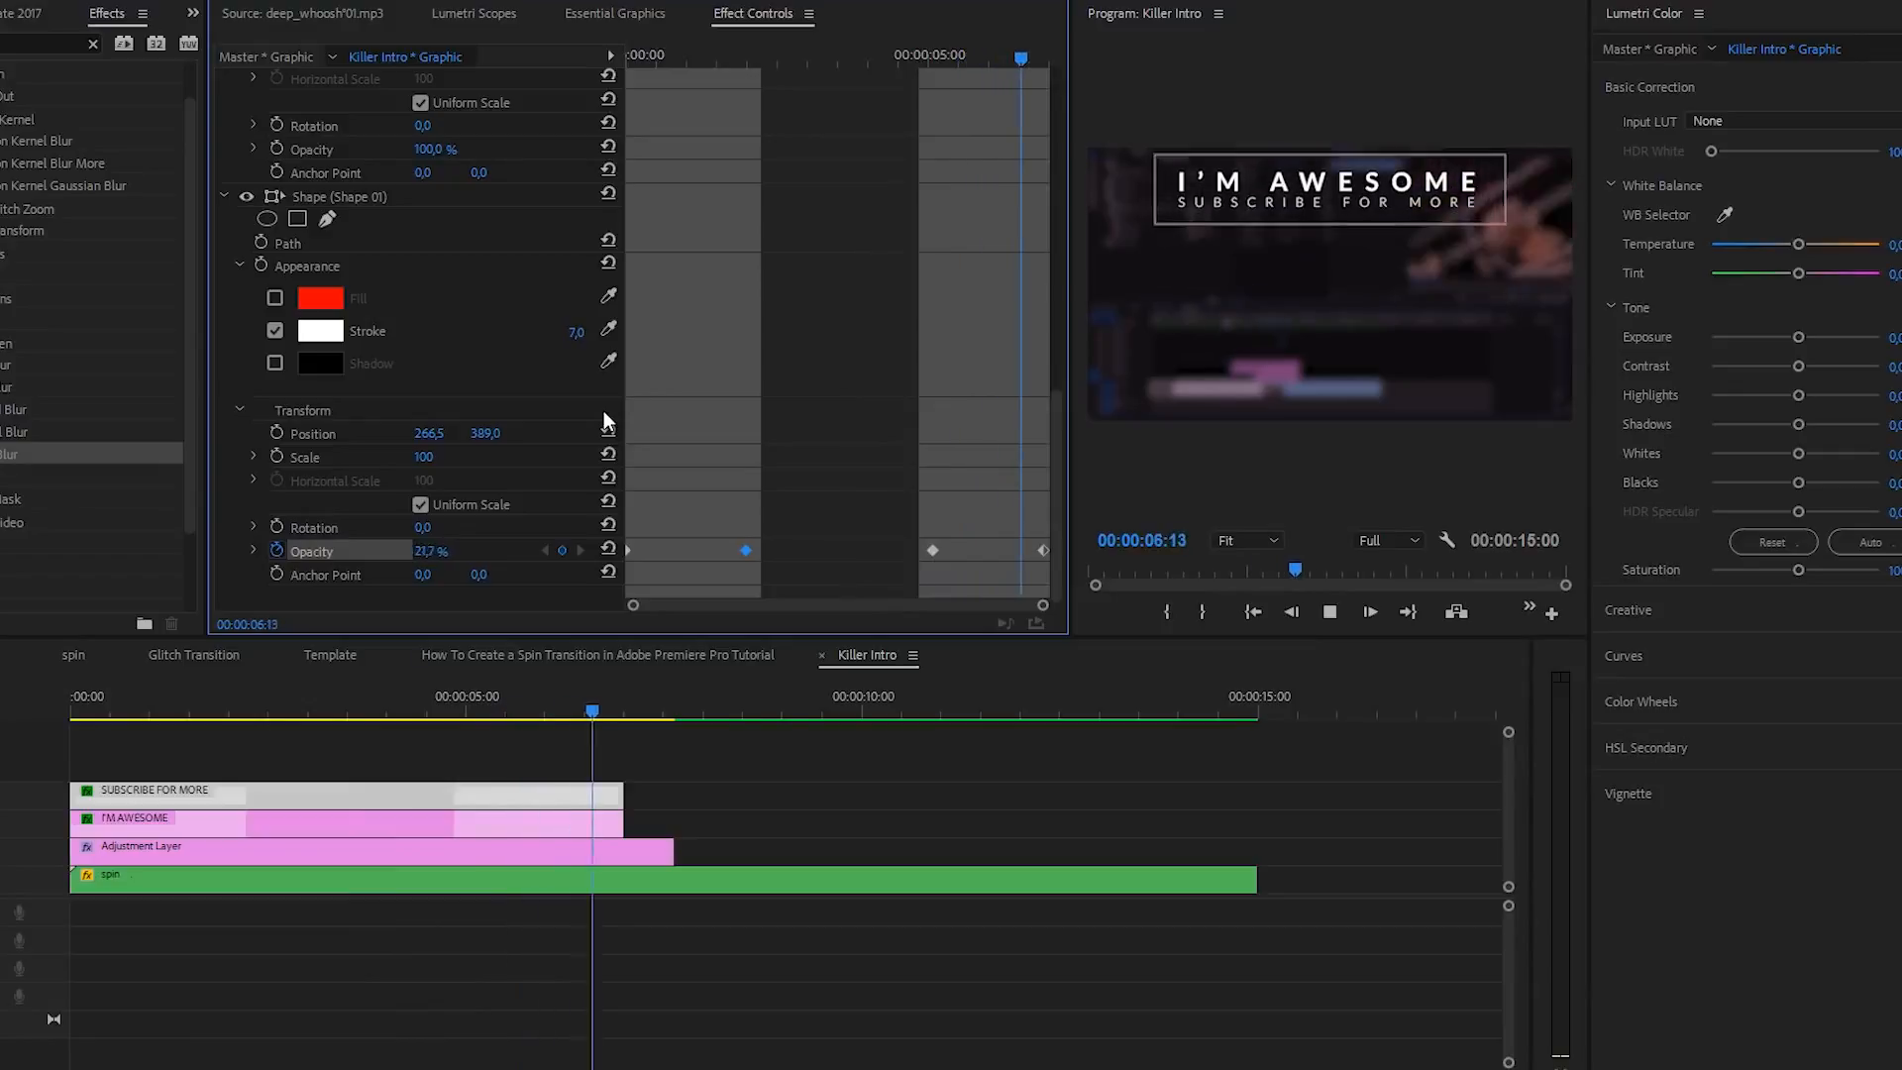
- Shift the SUBSCRIBE FOR MORE clip to start three frames after the I'M AWESOME clip, and play back the offset
drag(436, 711, 45, 729)
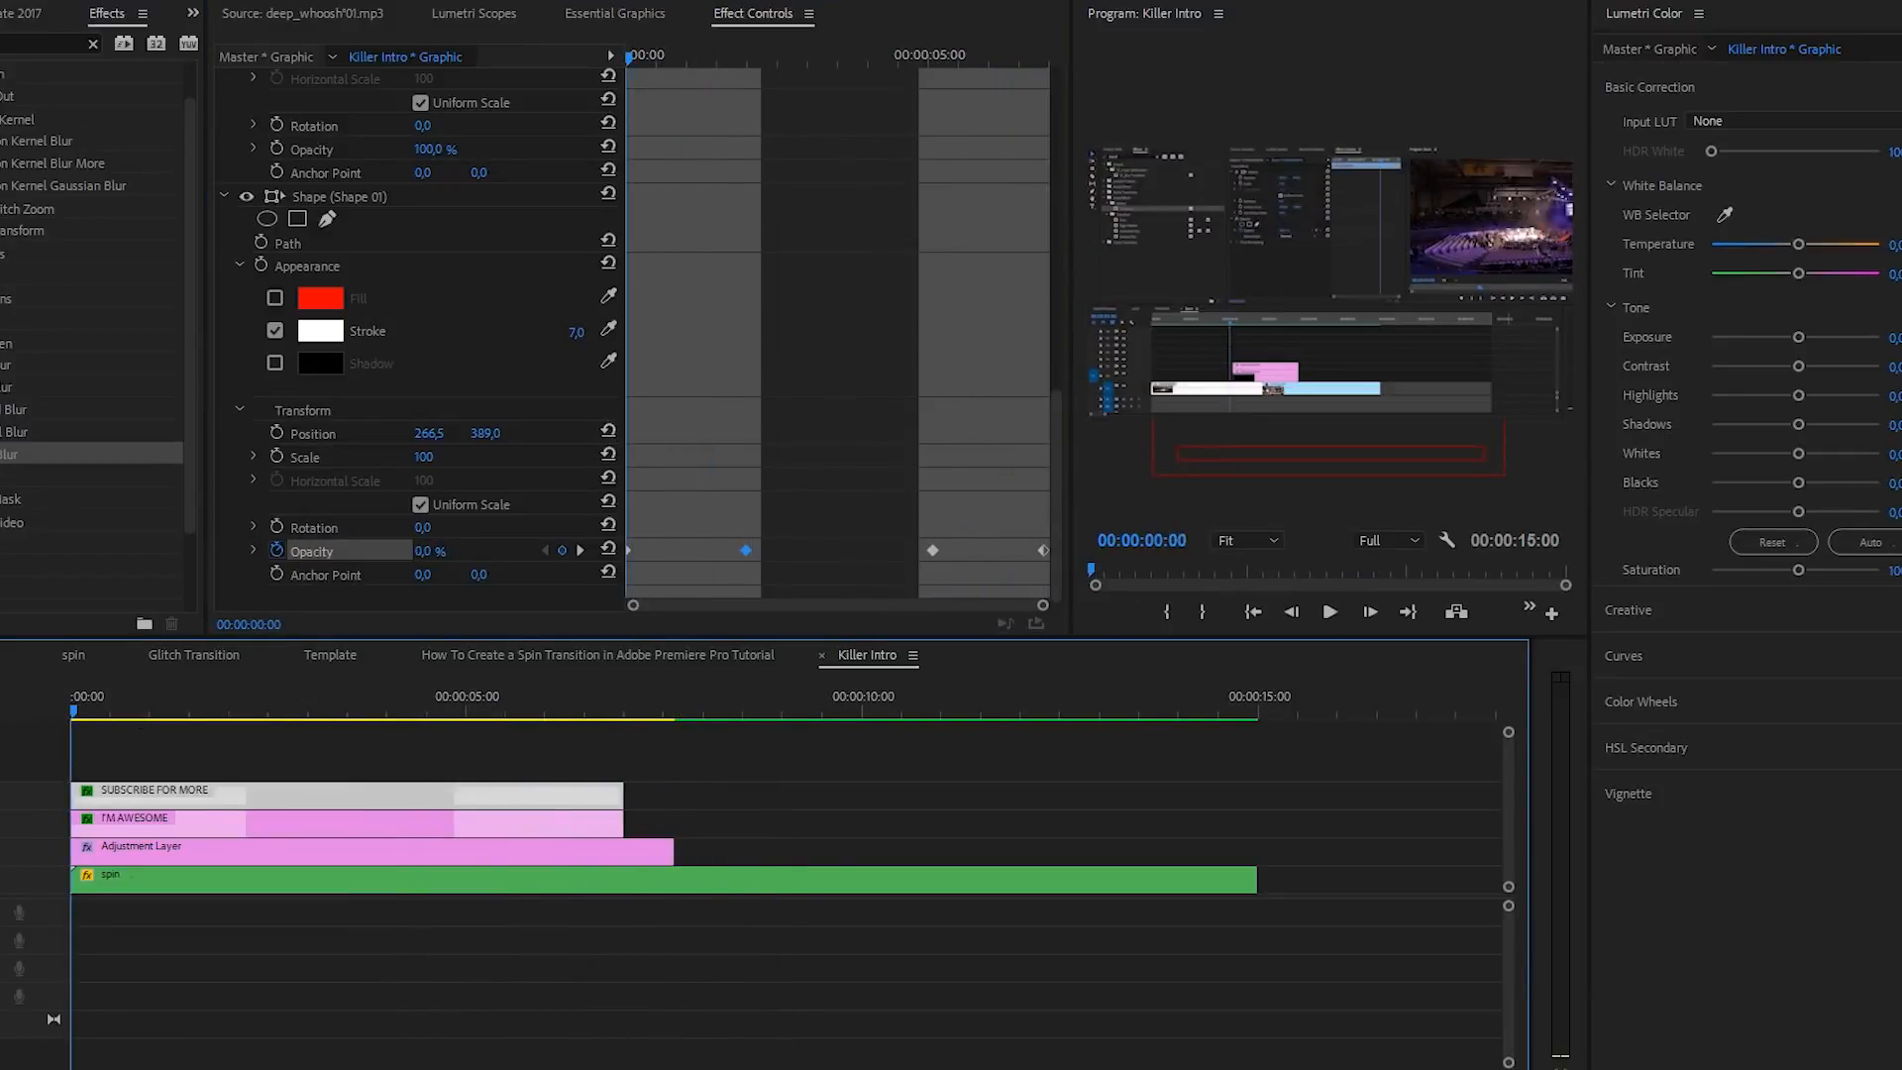
key(=)
key(=)
key(=)
key(=)
key(=)
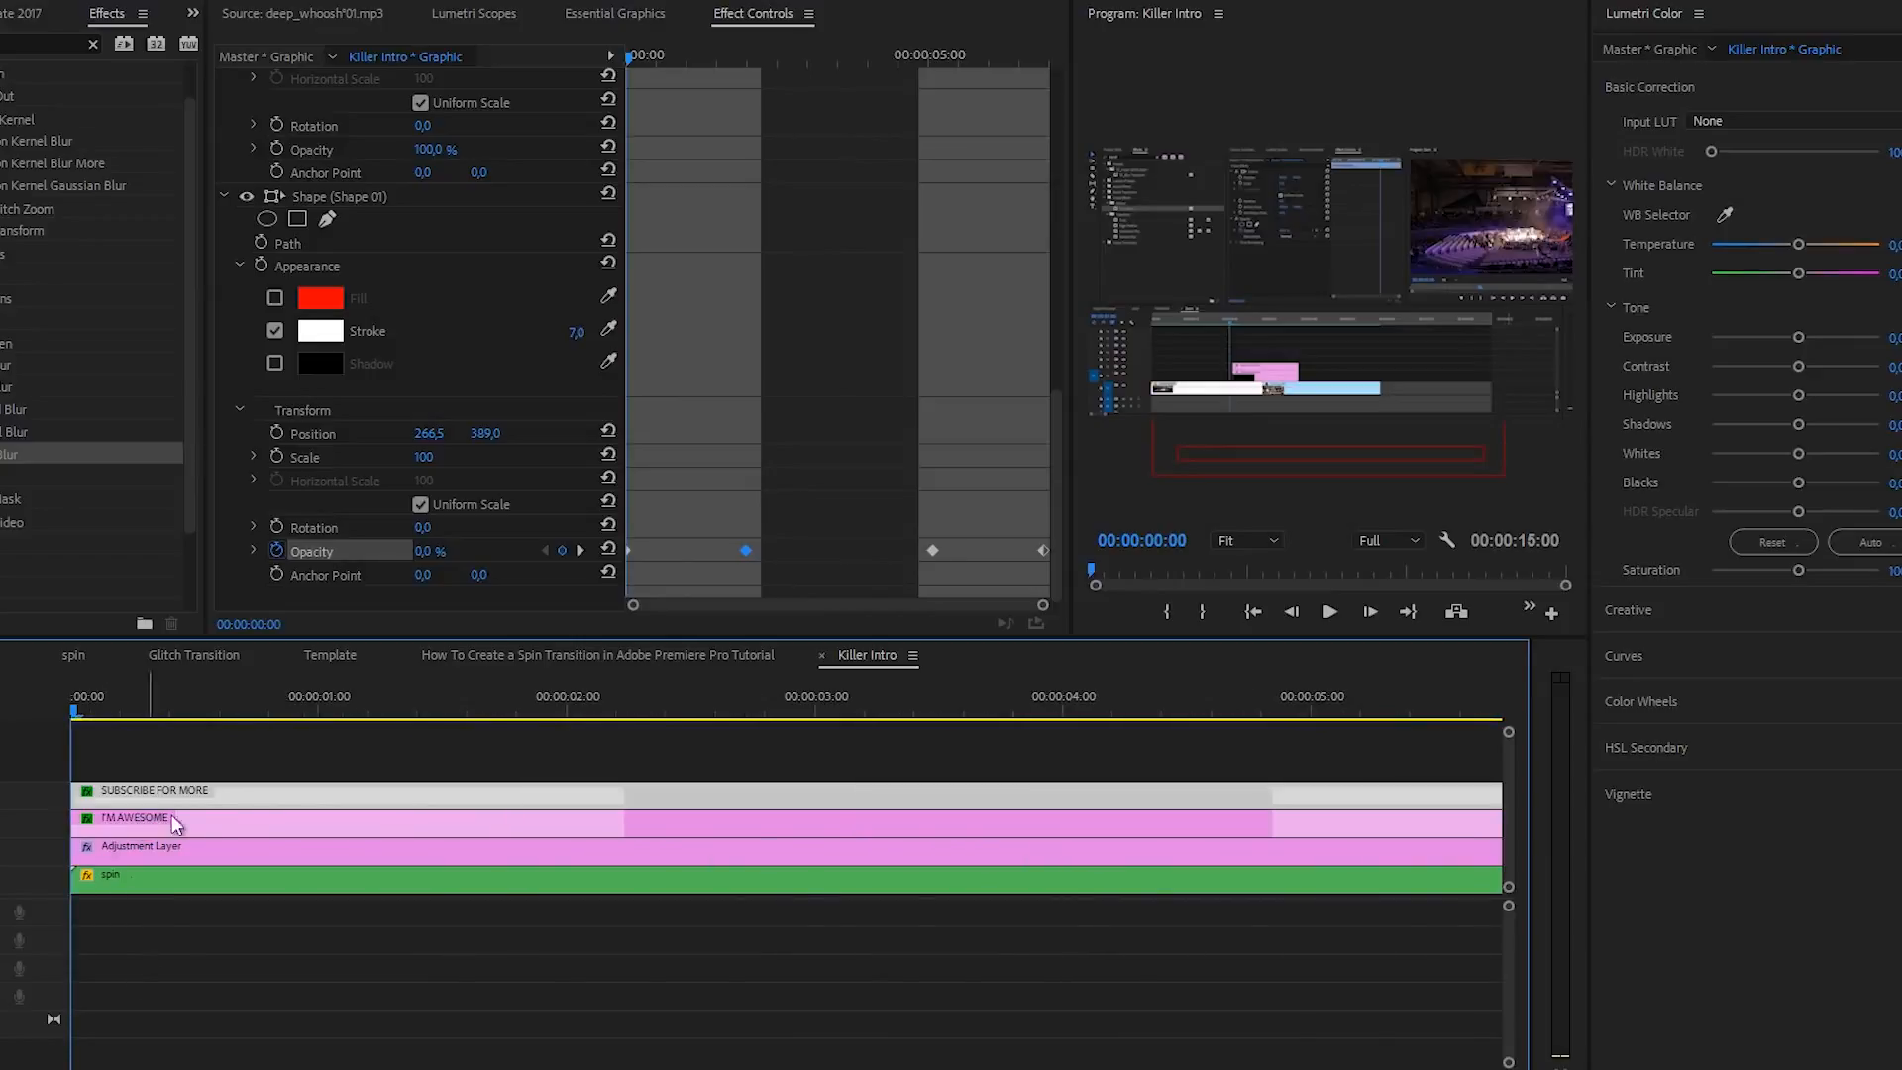
key(Right)
key(Right)
key(Right)
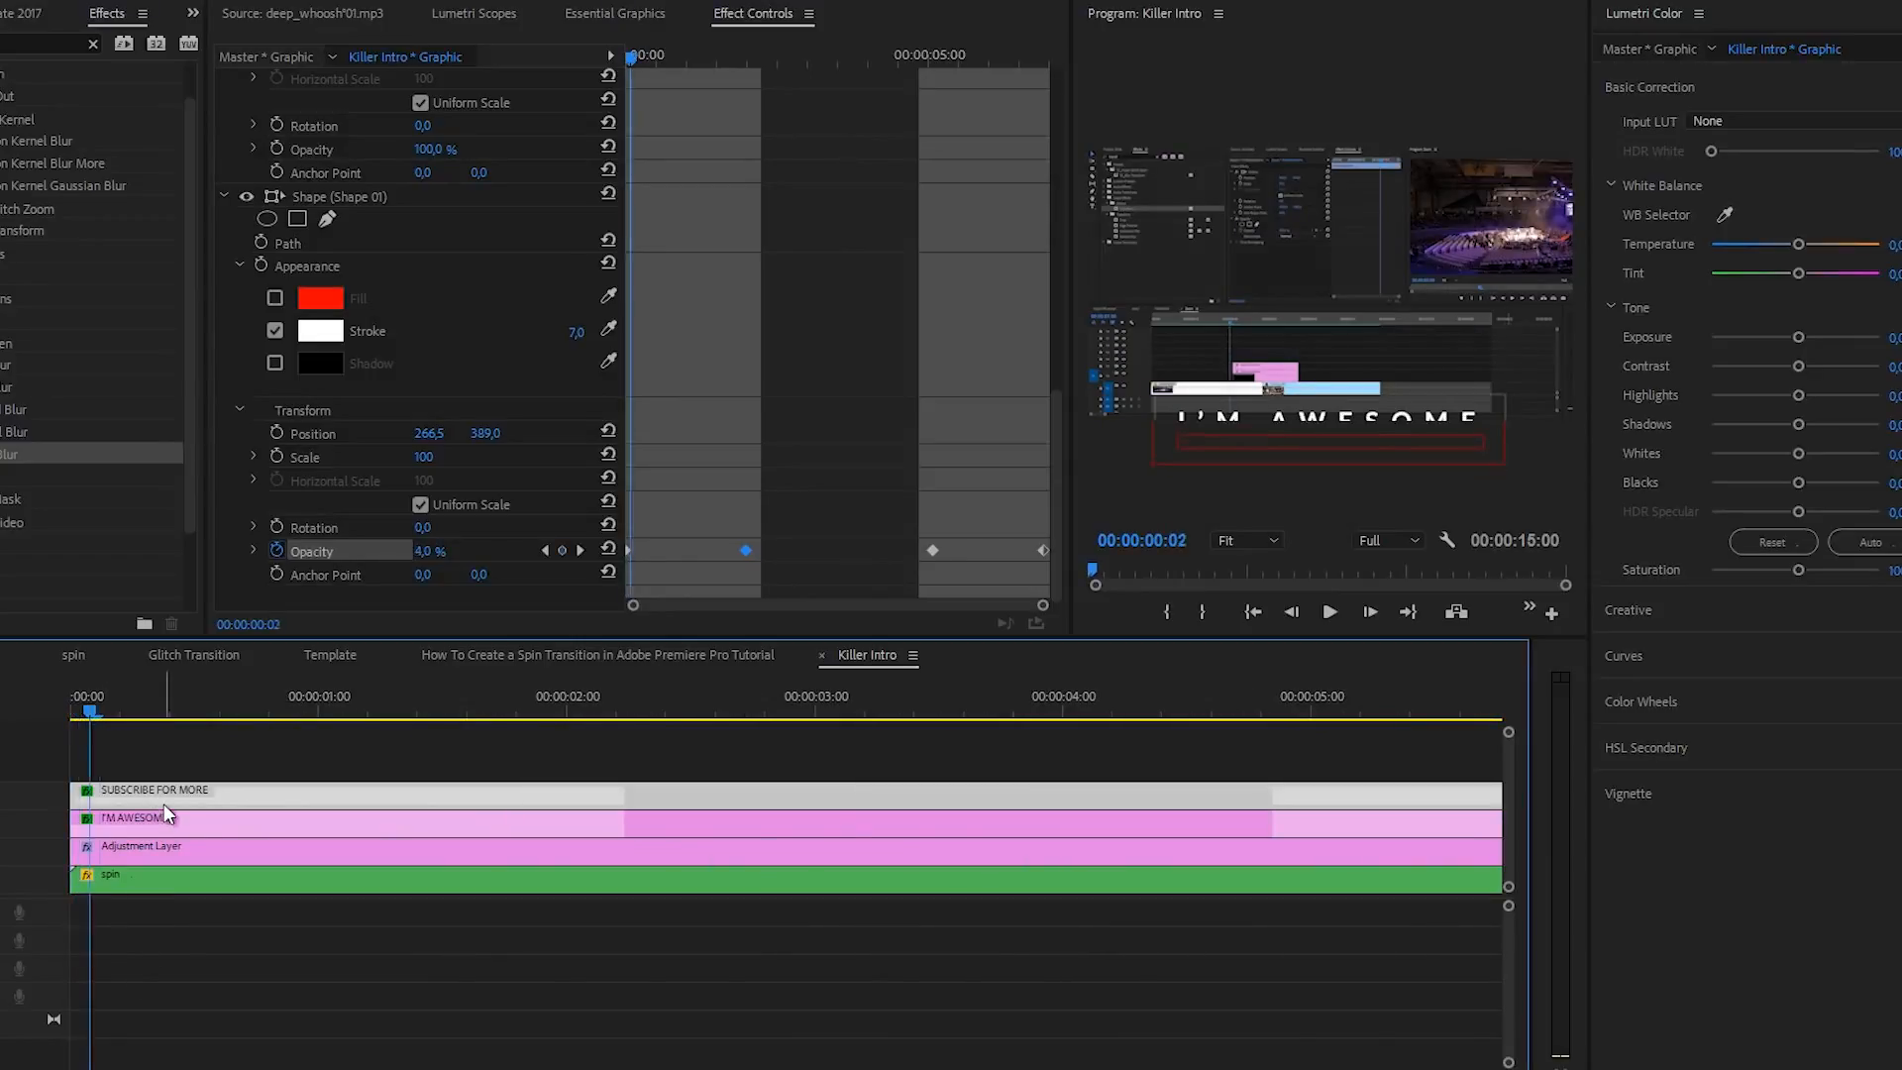
drag(163, 798, 210, 799)
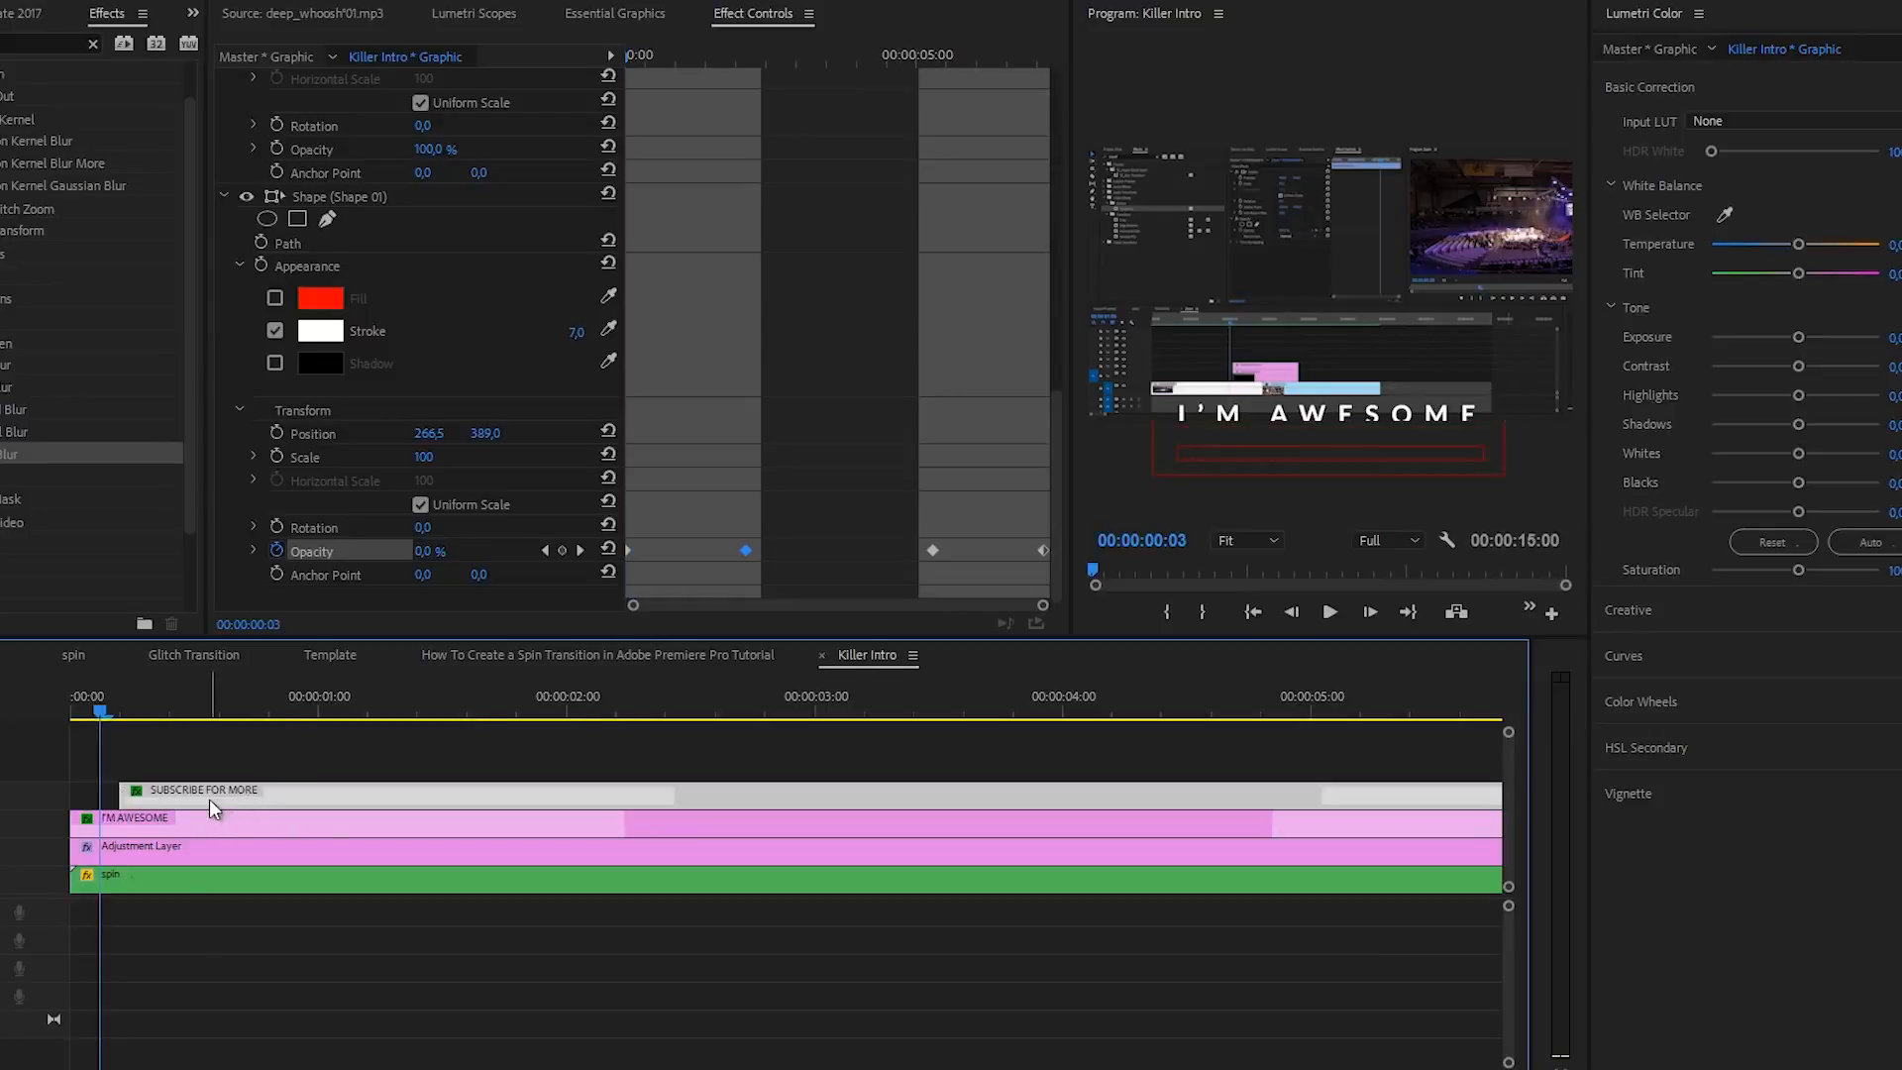
key(Left)
key(Left)
key(Left)
key(Right)
key(Right)
key(Right)
key(Left)
key(Left)
key(Left)
key(Right)
key(Right)
key(Left)
key(Left)
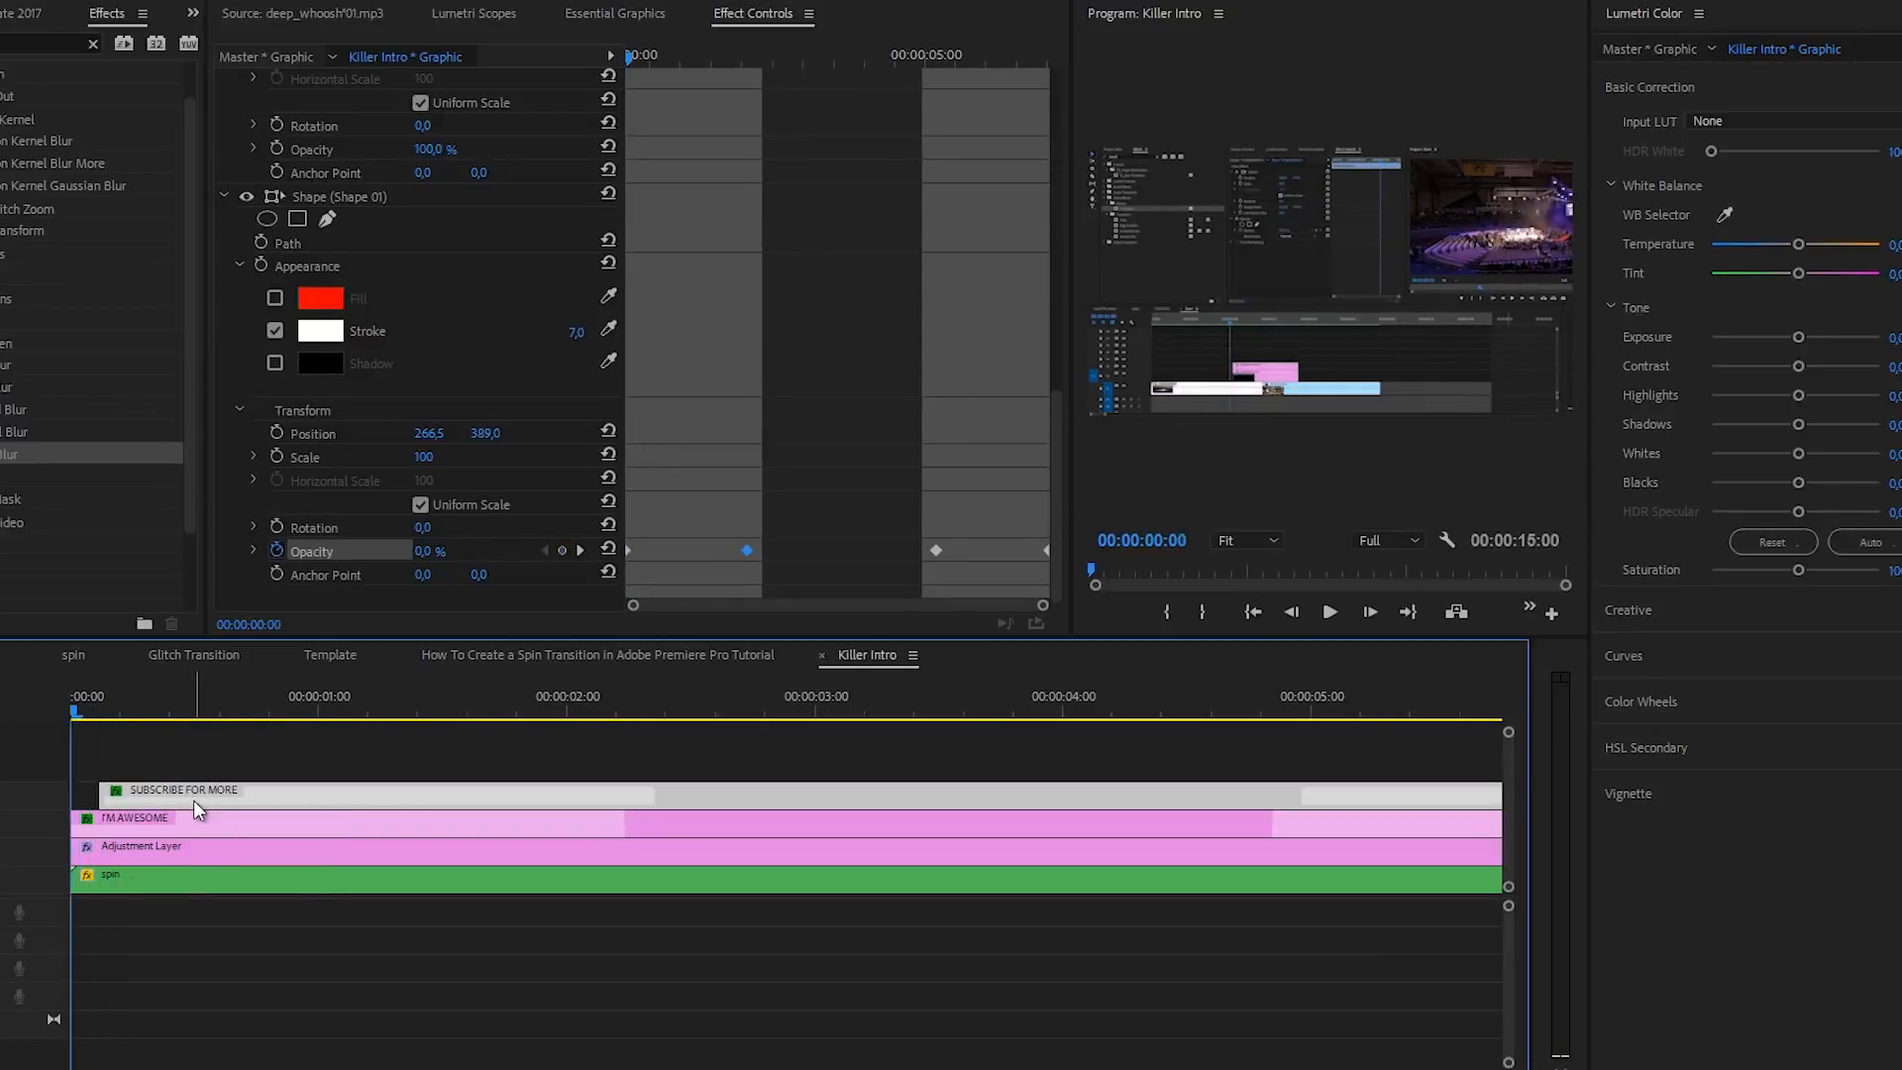
key(Right)
key(Right)
key(Right)
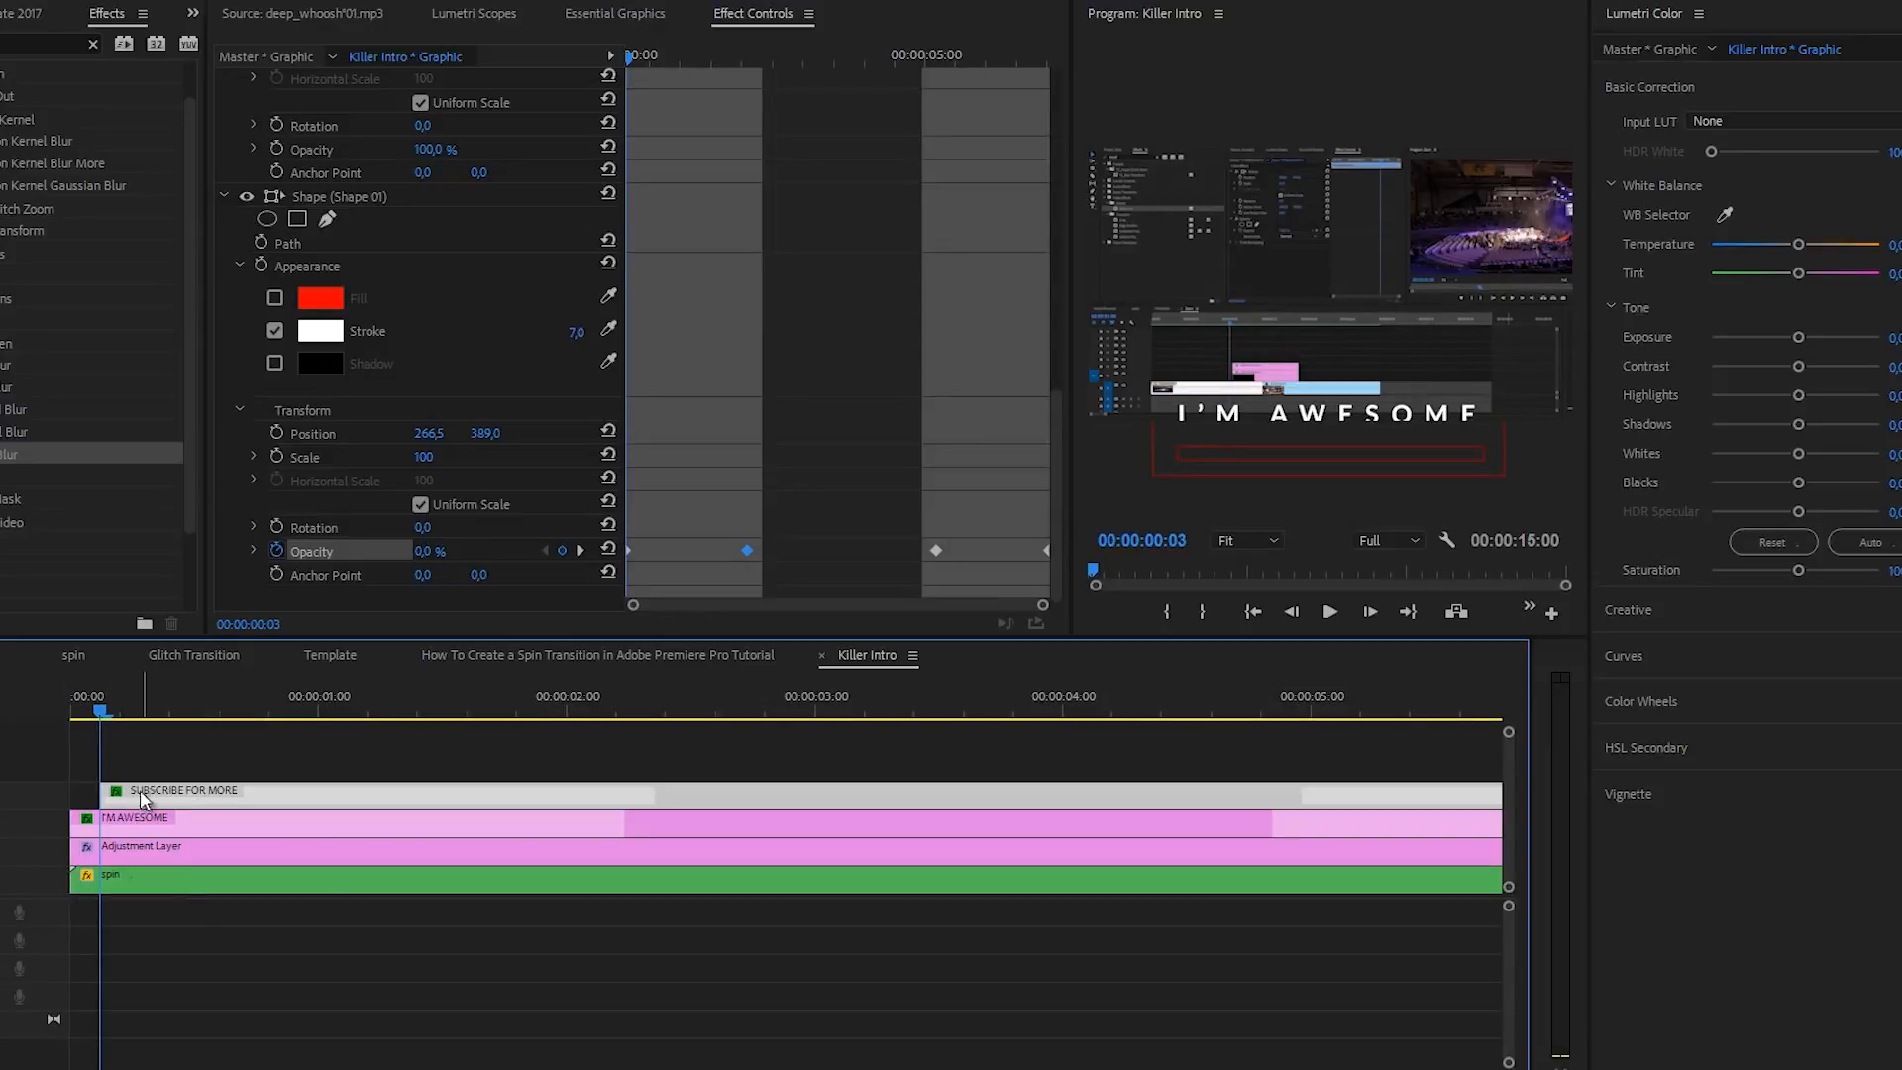
drag(85, 718, 41, 728)
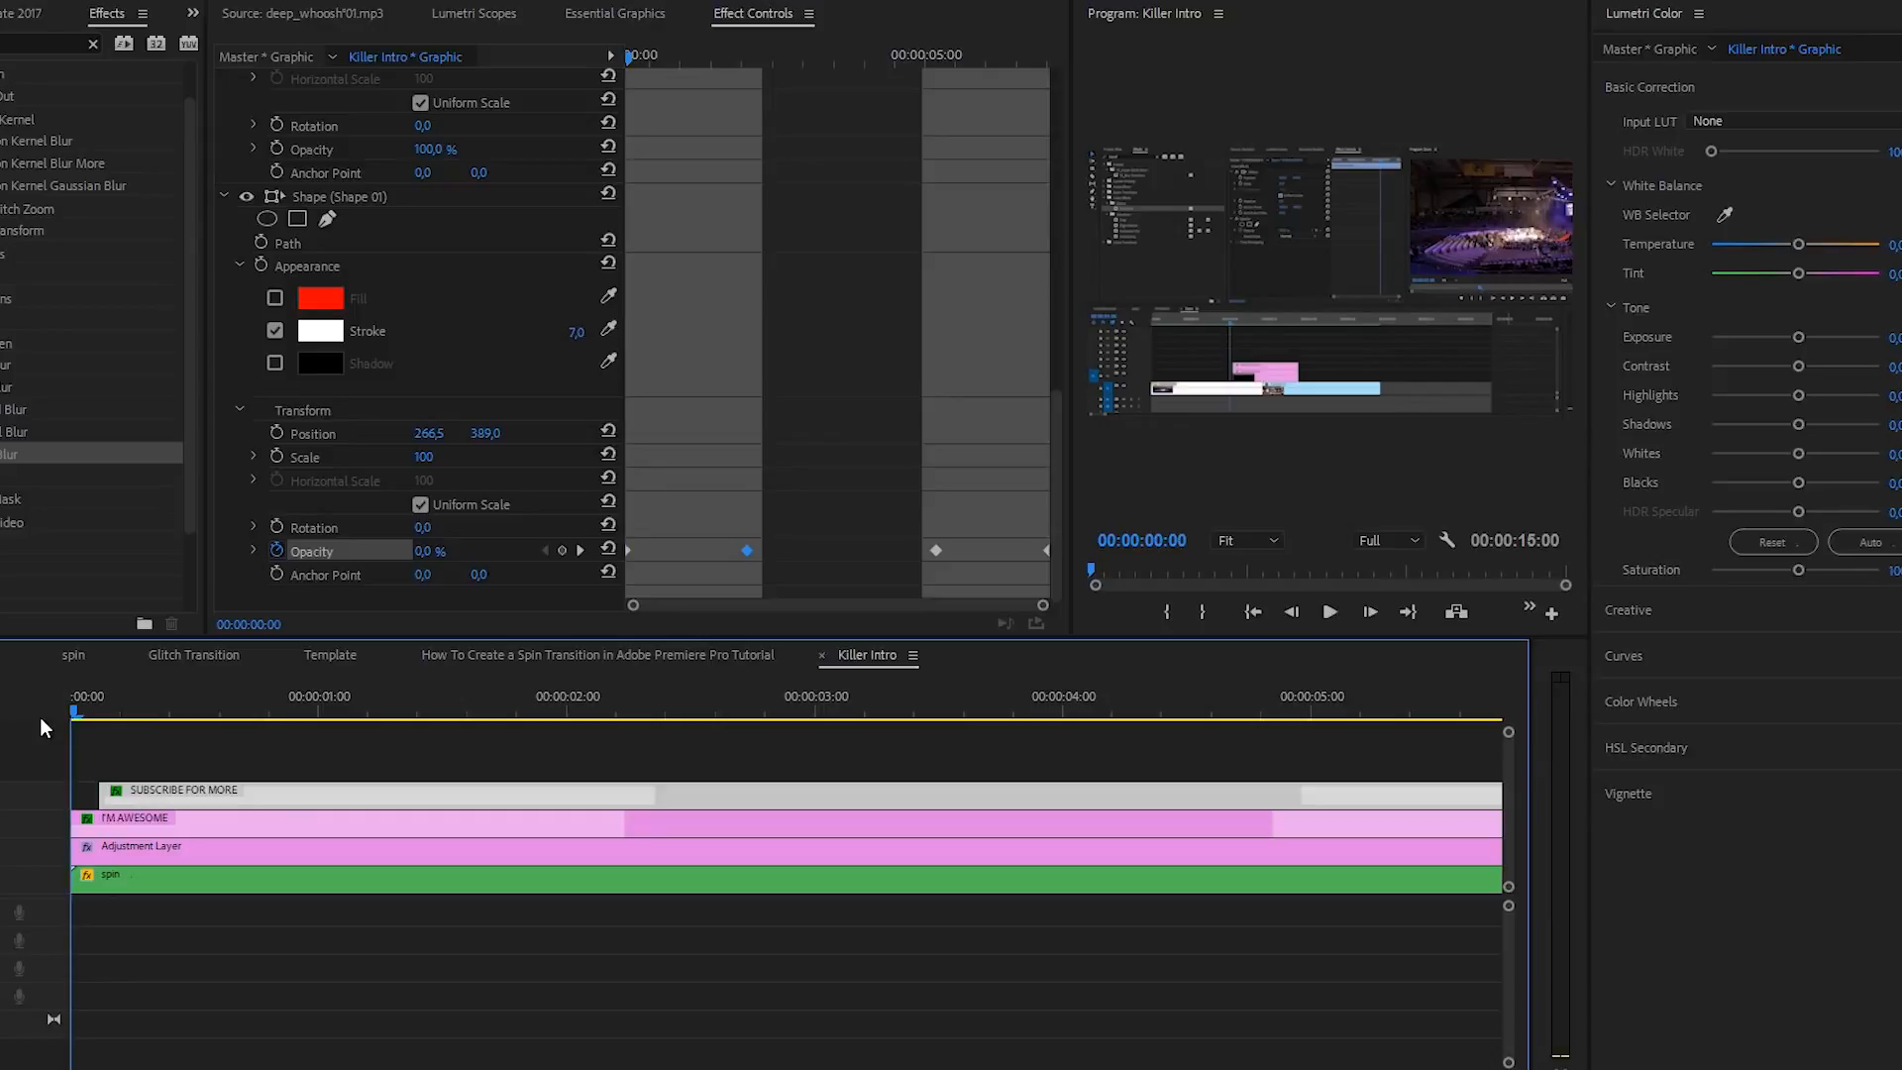
key(space)
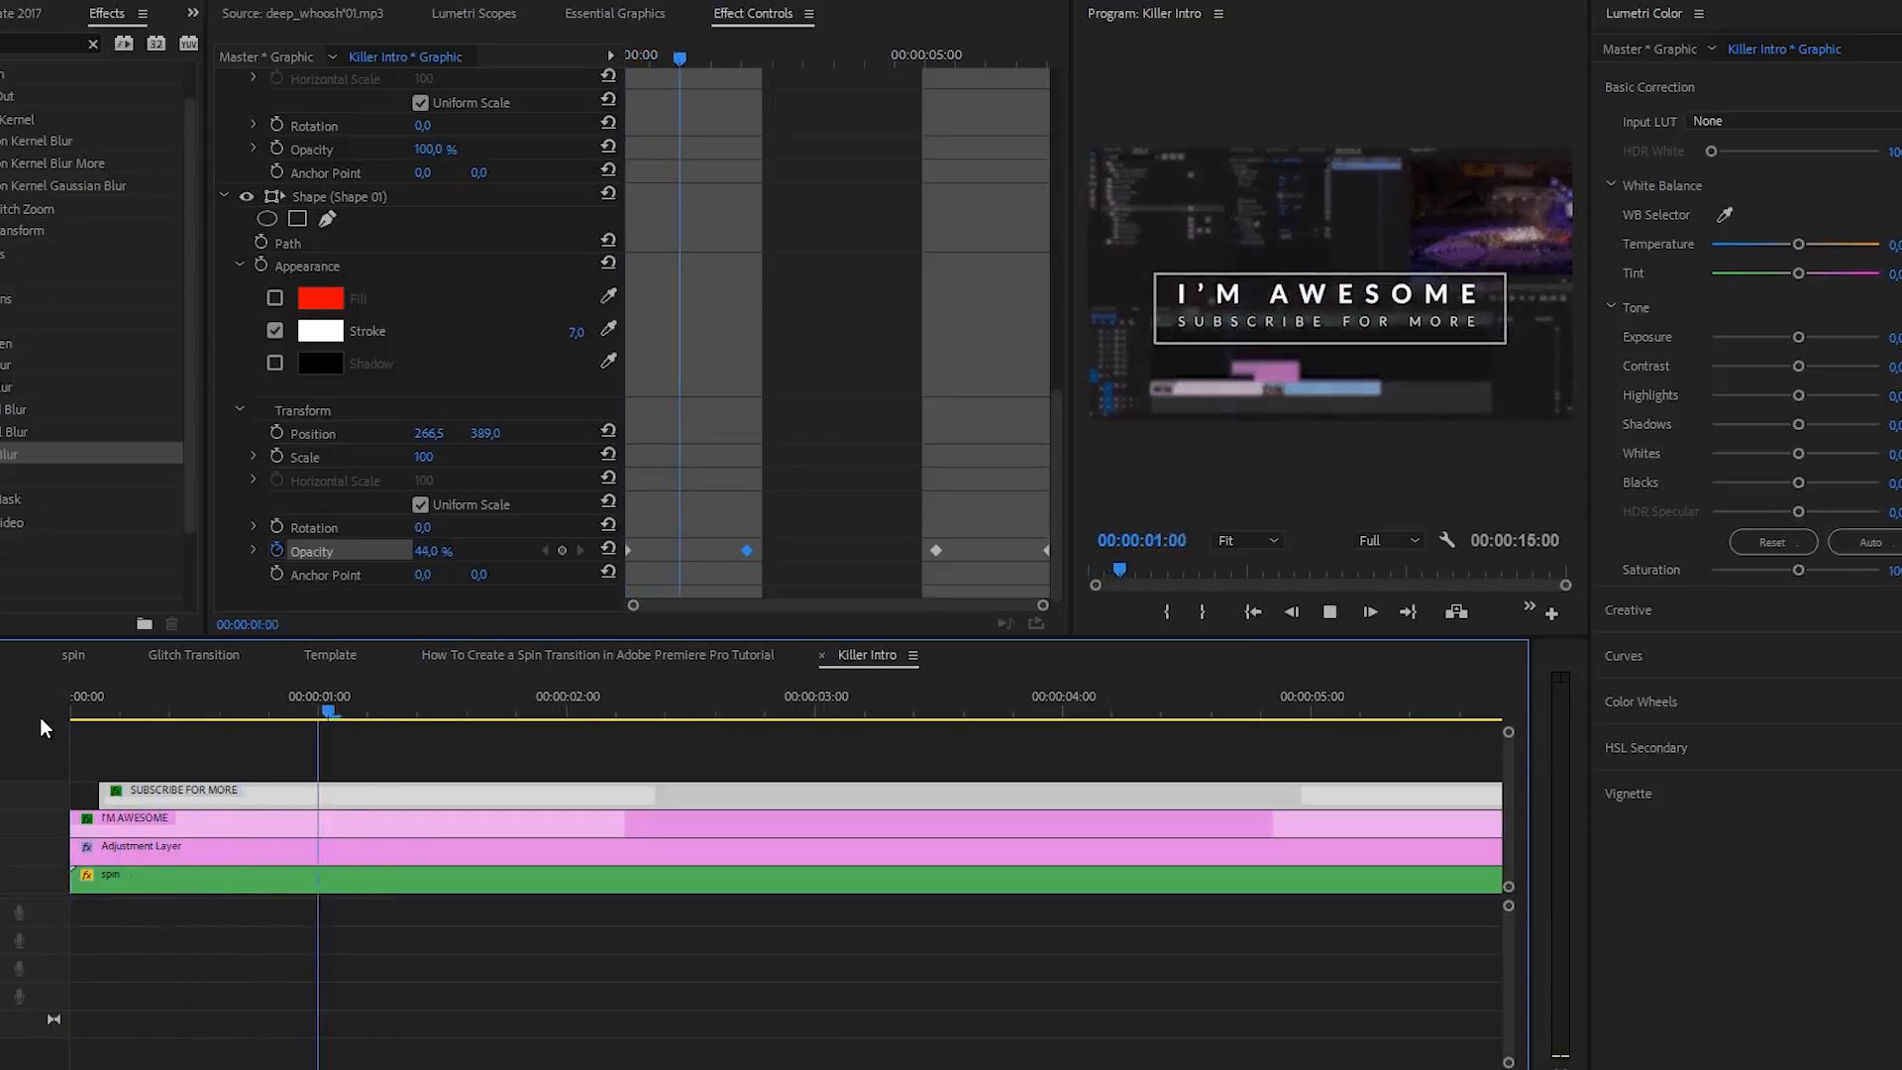
- Shorten the rectangle's fades by moving its first opacity keyframe later and its last one earlier, and play back the result
drag(586, 707, 448, 713)
drag(630, 550, 698, 551)
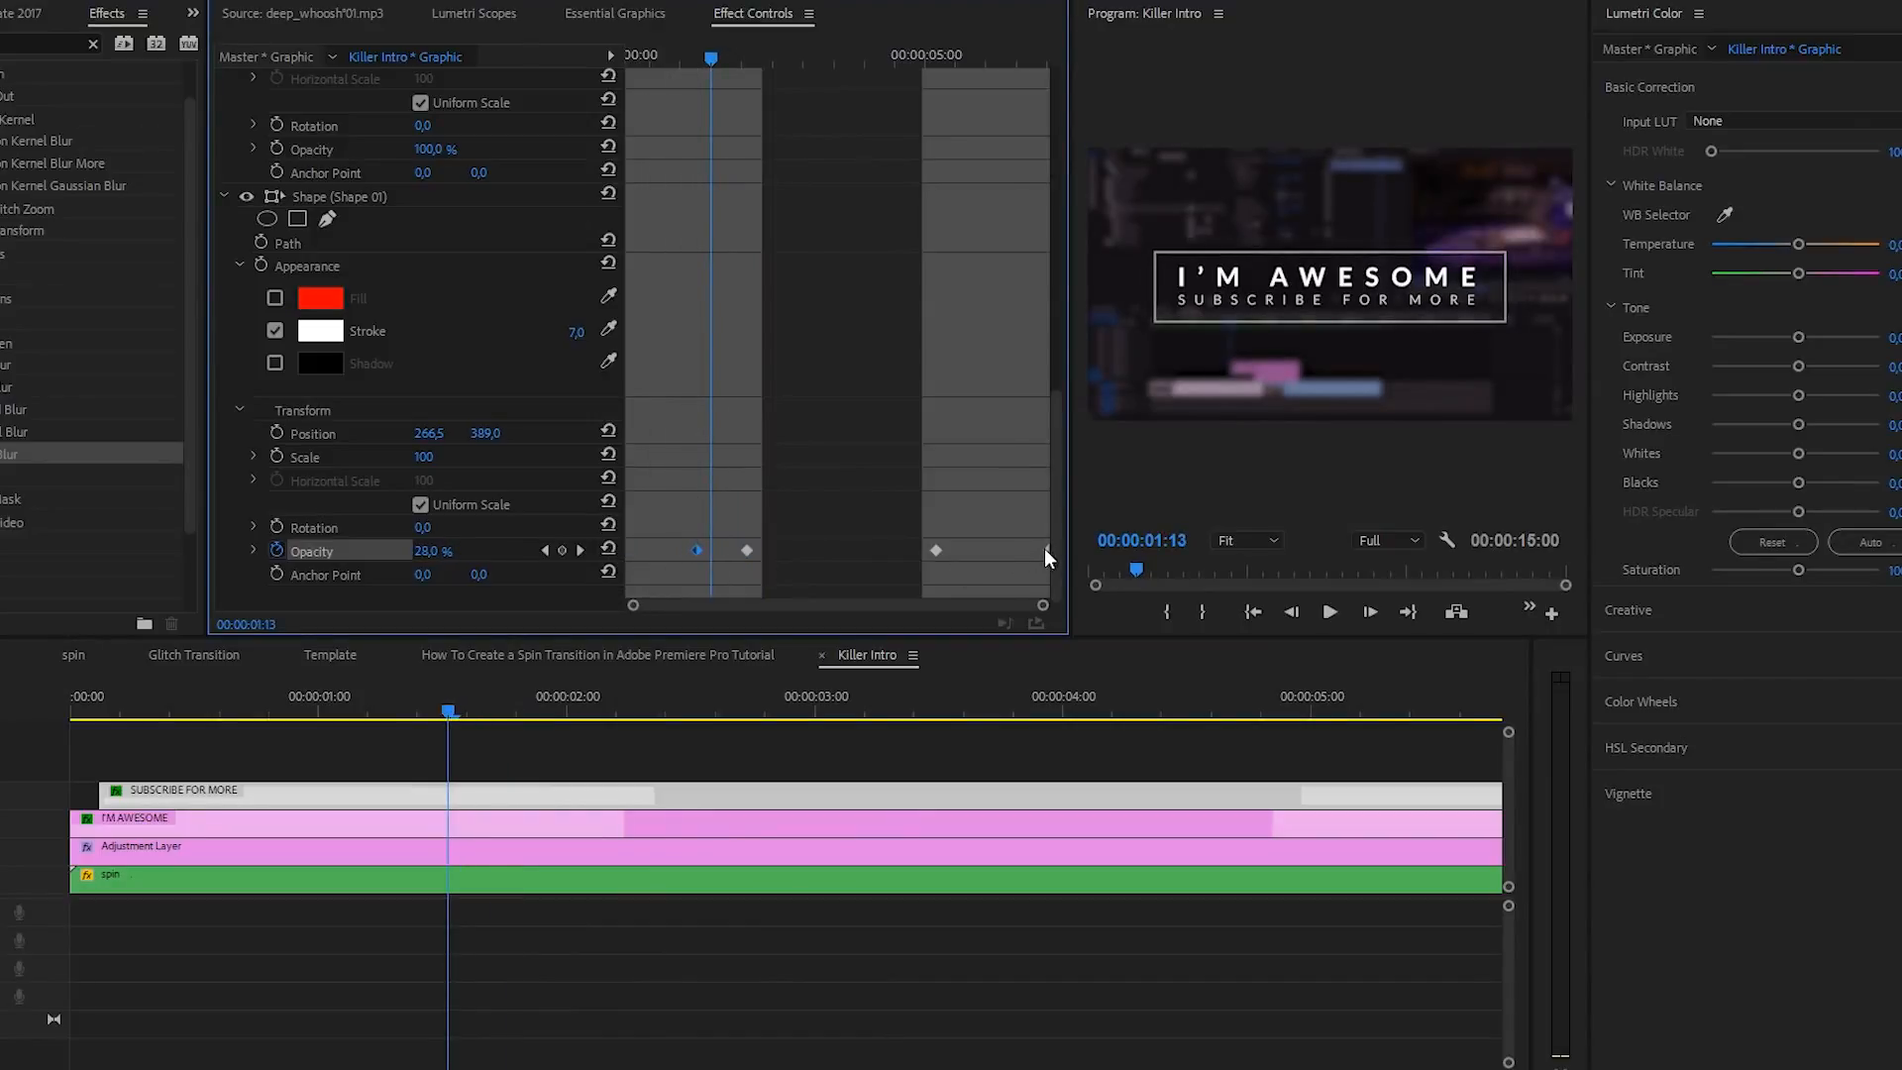
drag(939, 550, 991, 551)
drag(367, 710, 2, 713)
key(space)
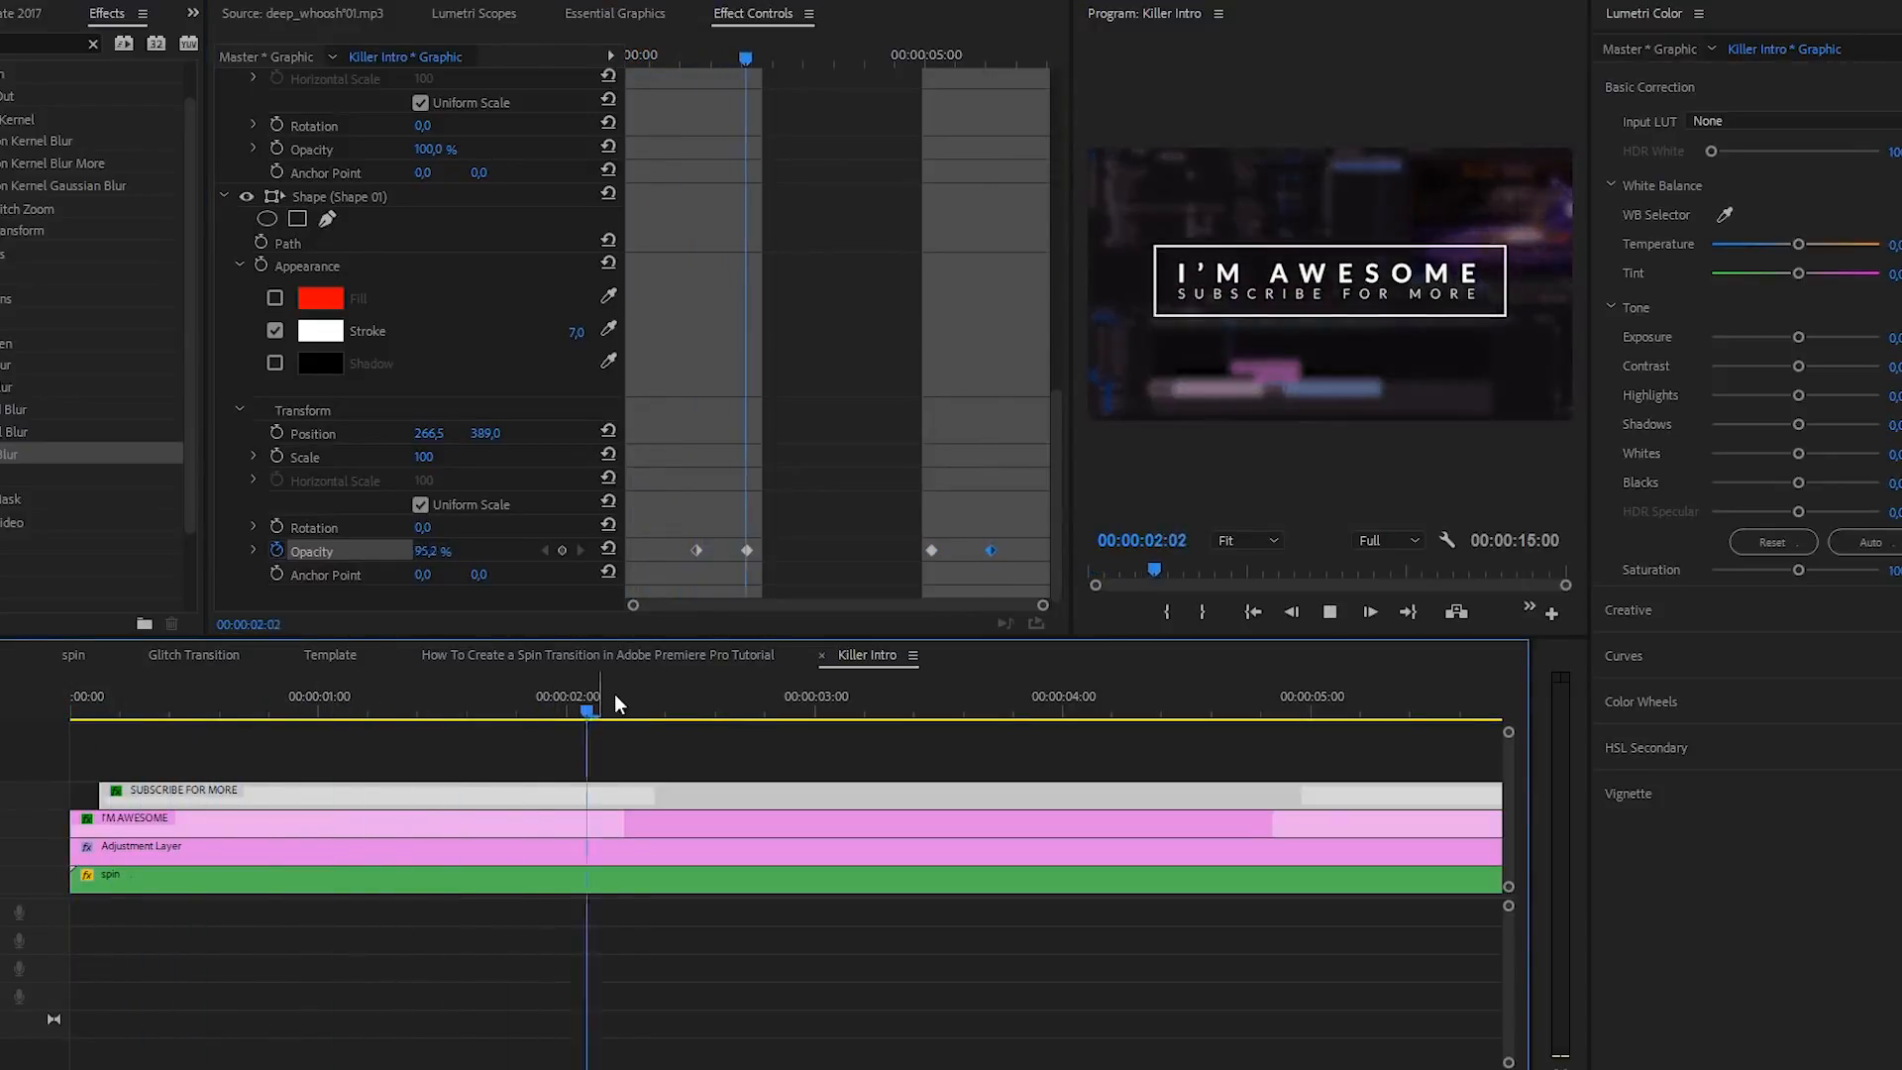
key(space)
- Change all four of the rectangle's opacity keyframes to Bezier interpolation
drag(659, 540, 1003, 556)
right_click(995, 549)
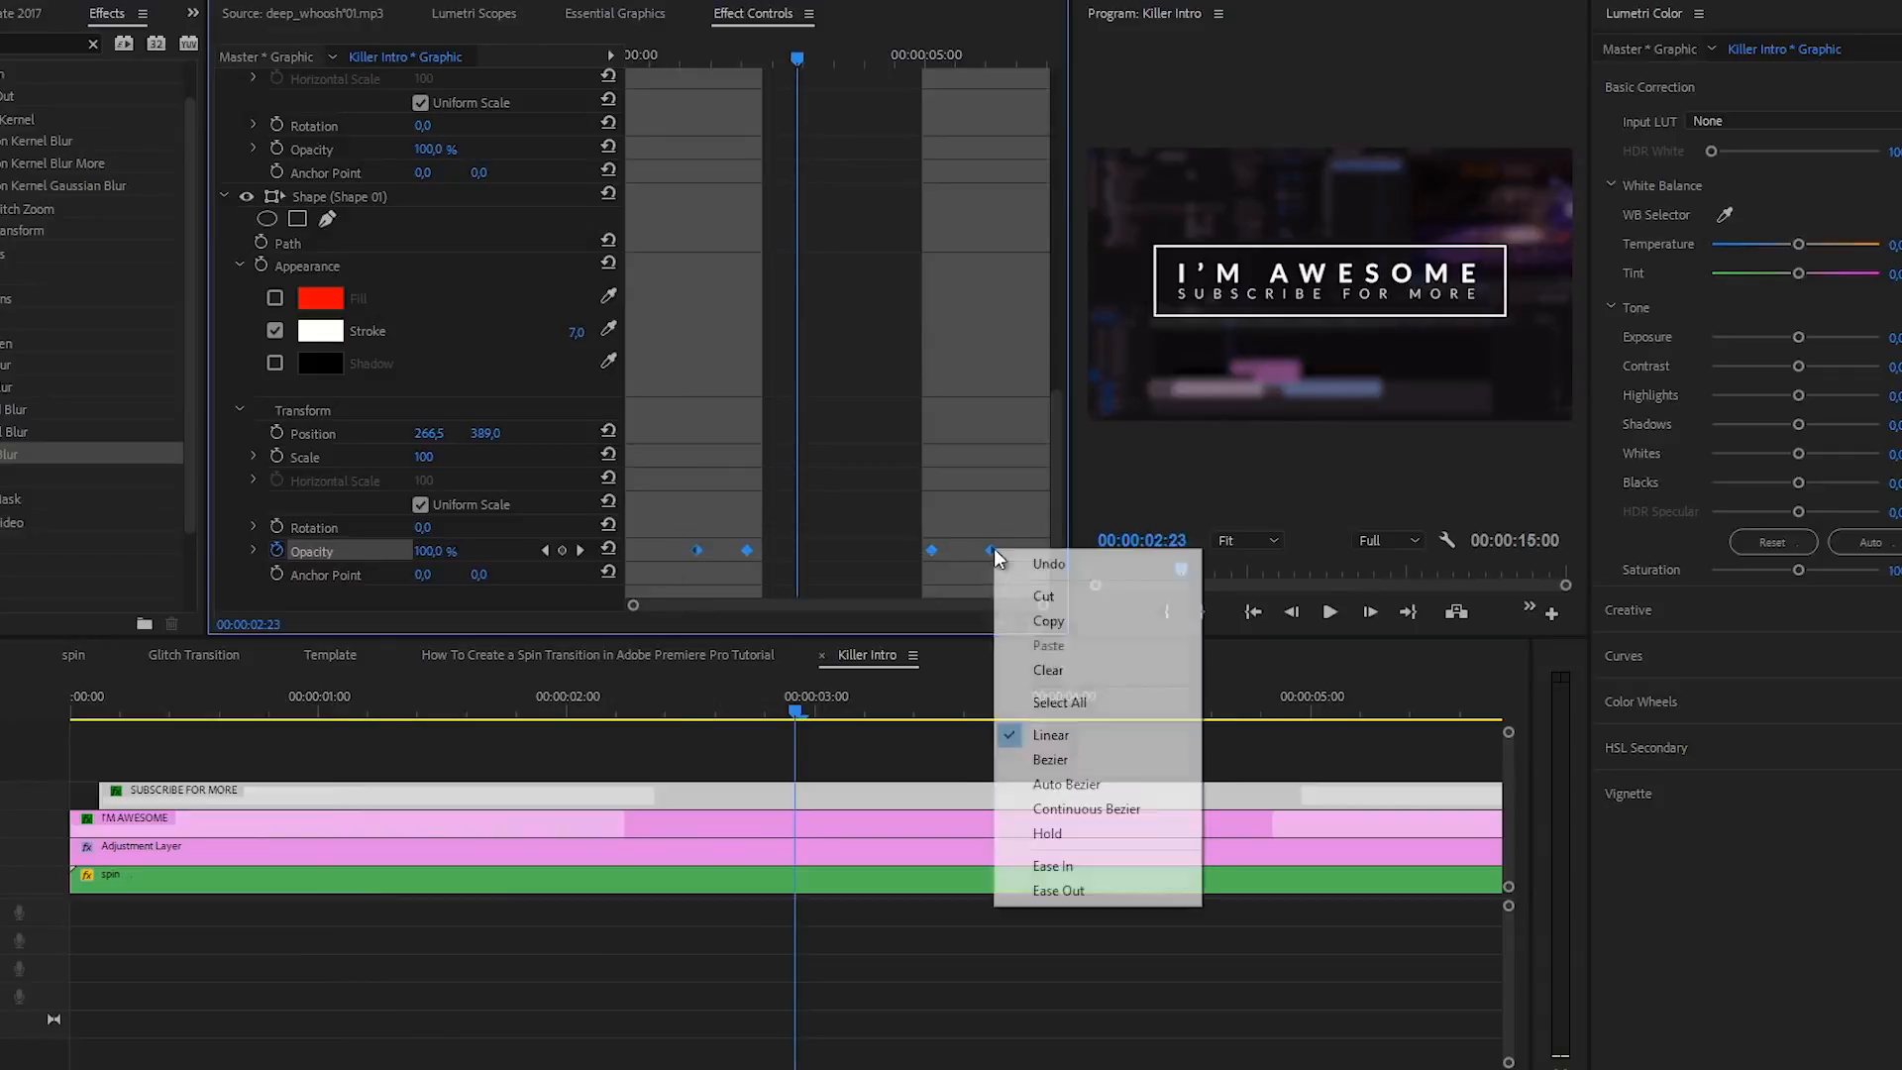
click(1051, 759)
- Reshape the rectangle's opacity curve by adjusting the Bezier handles of the fade, deselect the clip, and replay the intro from the start
click(254, 550)
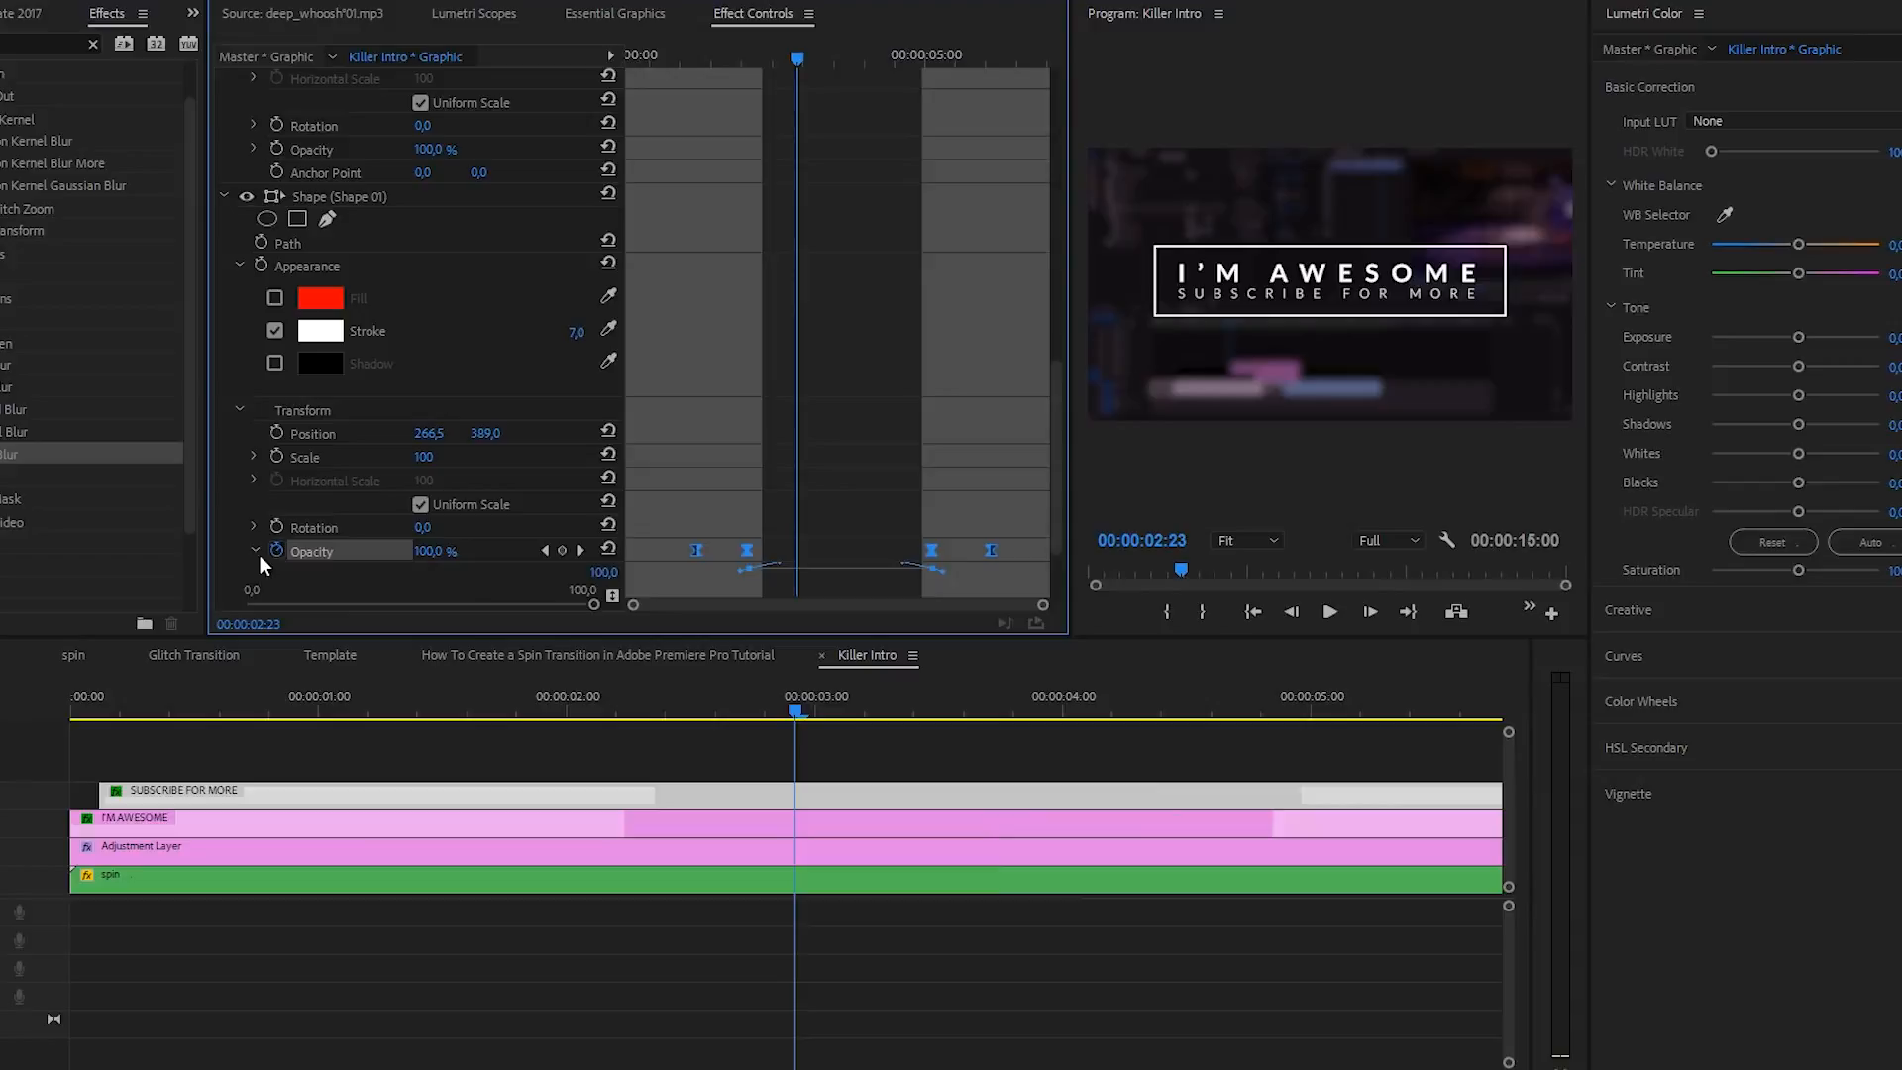
scroll(710, 563, down, 2)
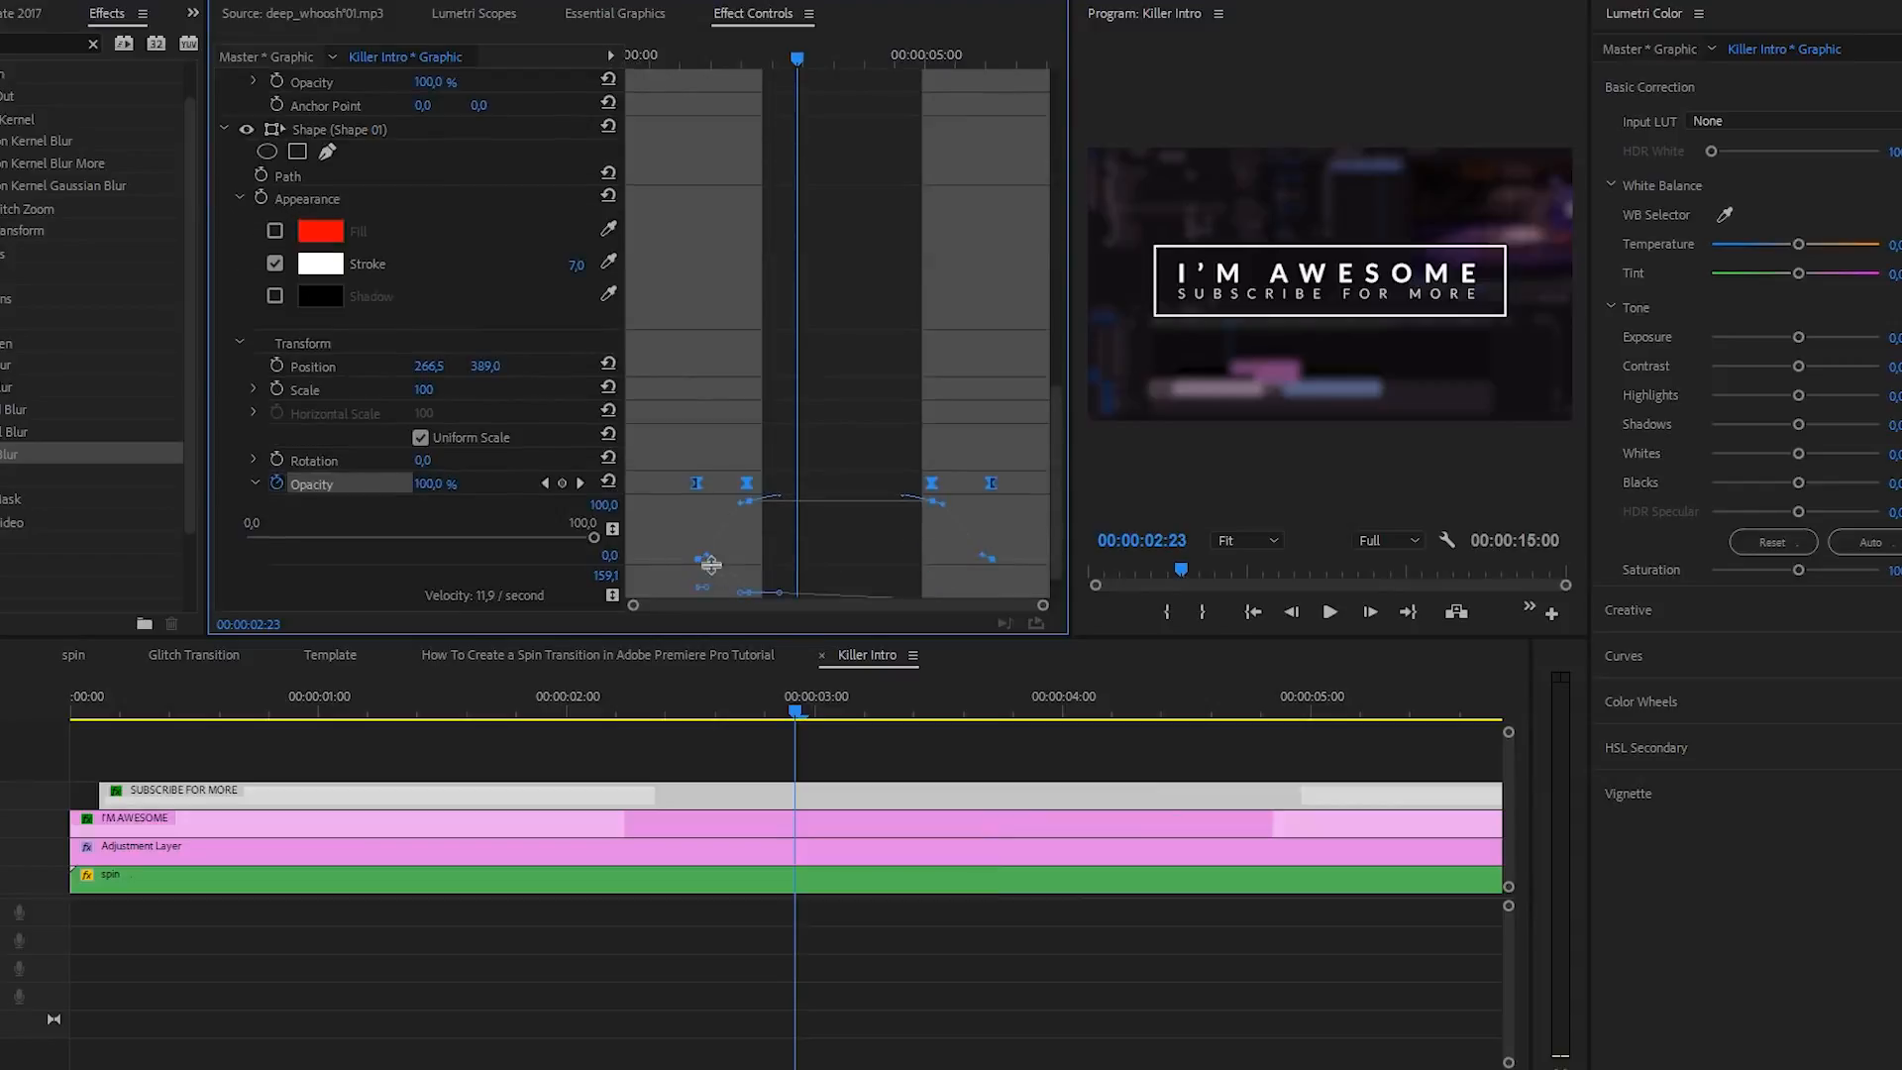
click(710, 548)
drag(709, 557, 716, 561)
drag(728, 502, 755, 505)
click(991, 484)
click(750, 748)
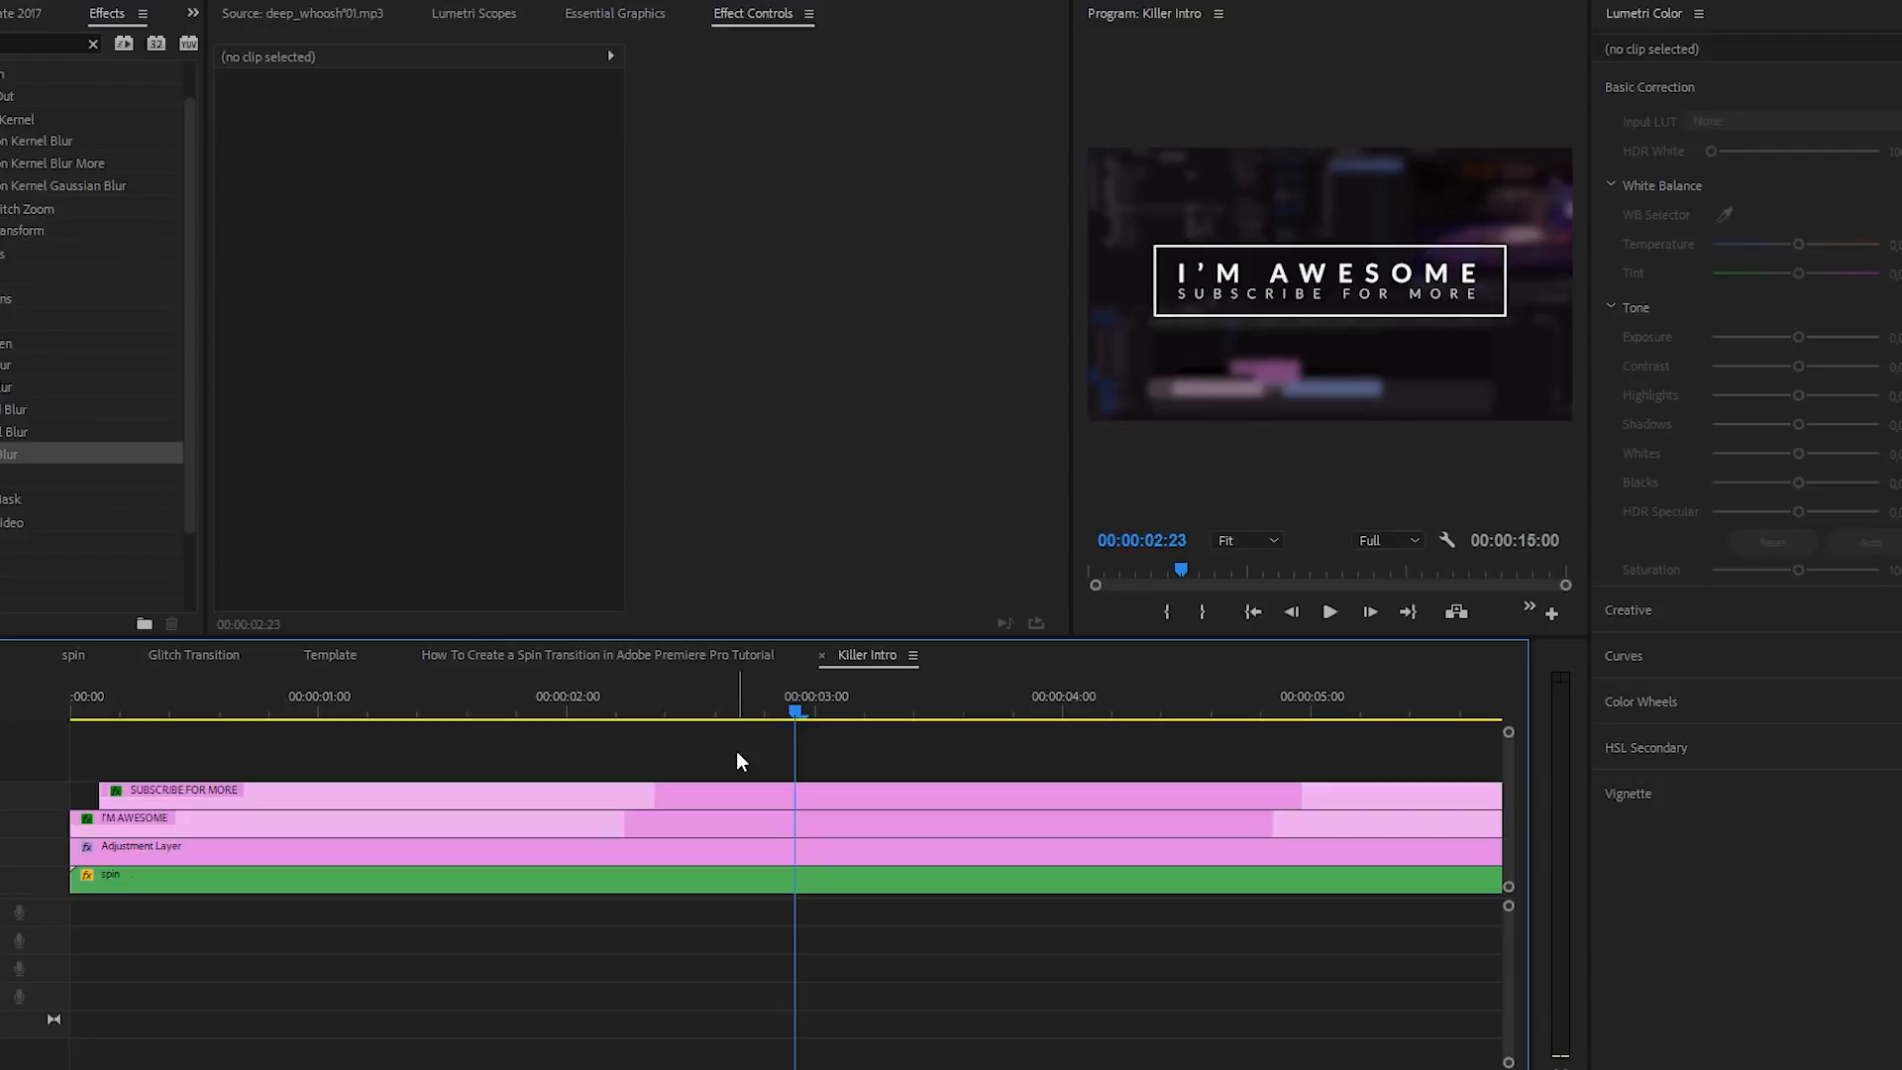
key(Home)
key(space)
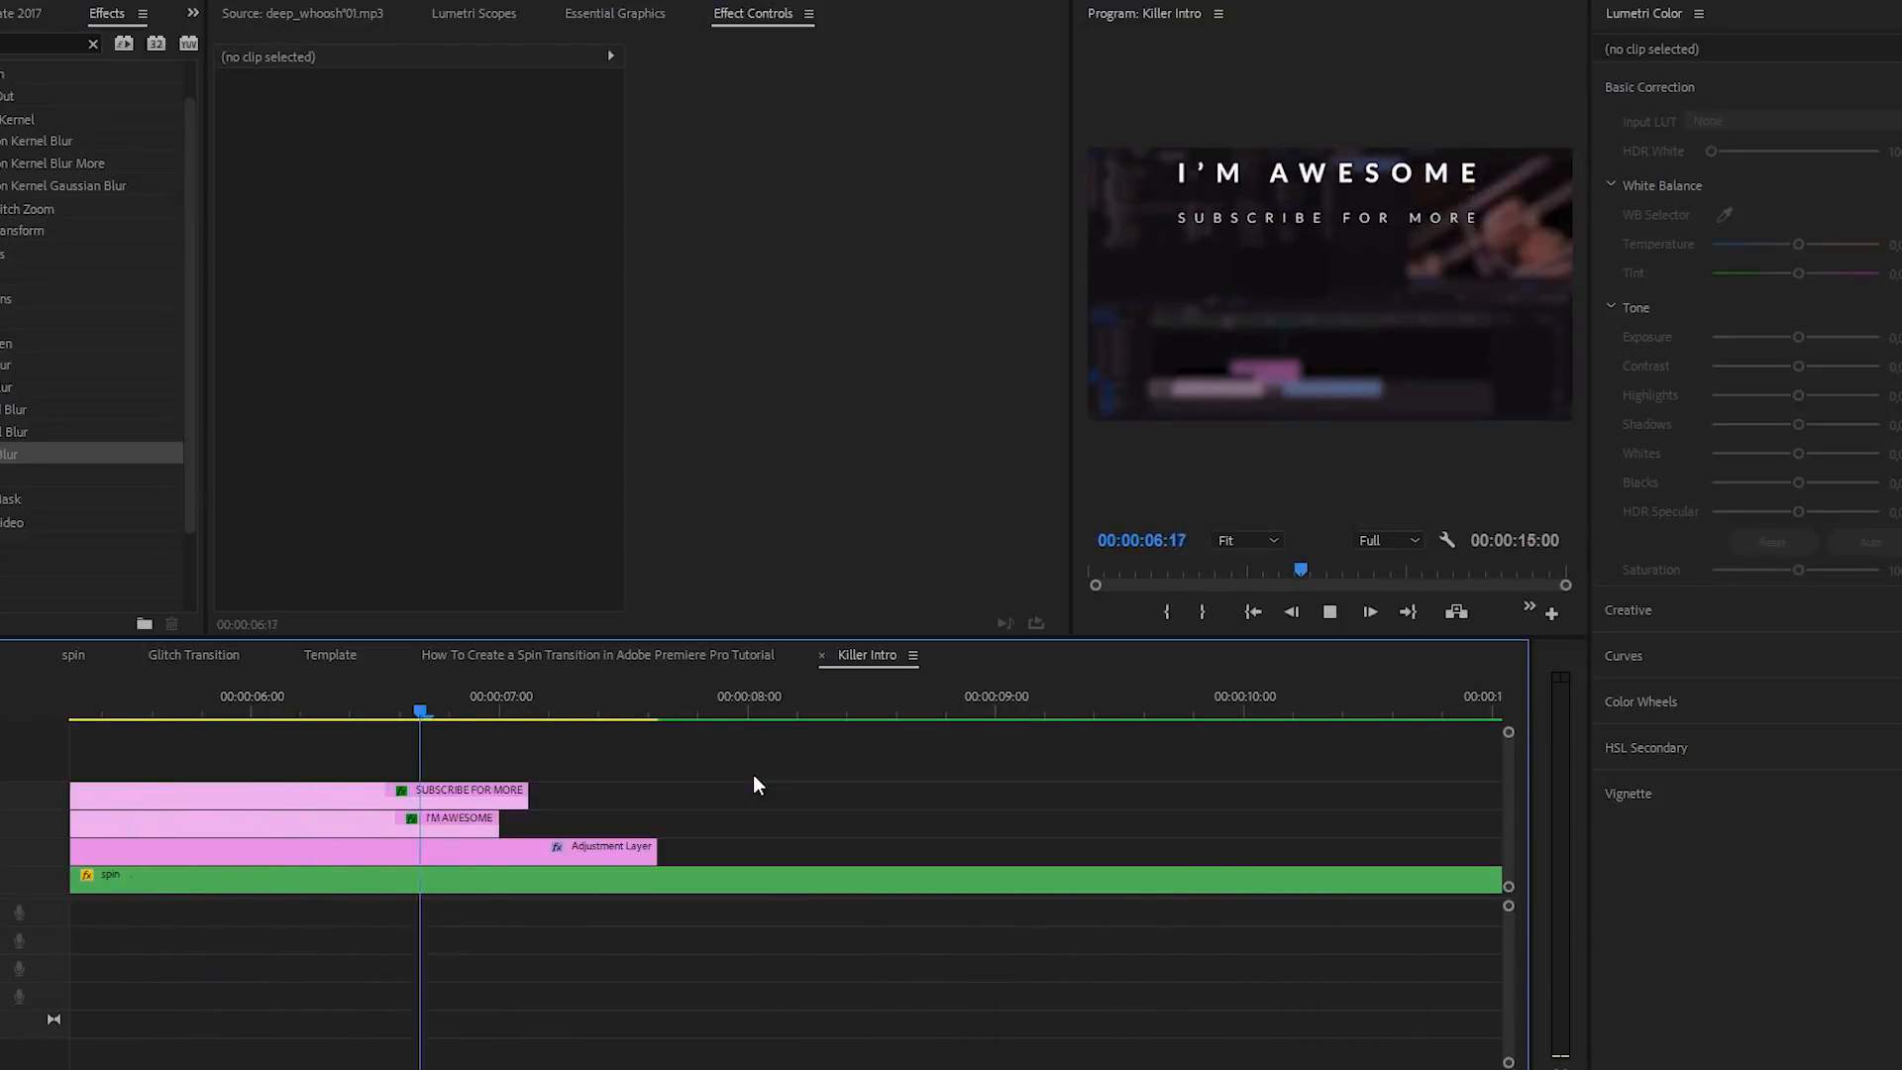
- Move the rectangle's two fade-out opacity keyframes later in the SUBSCRIBE FOR MORE clip, and play back the ending
click(260, 715)
click(300, 790)
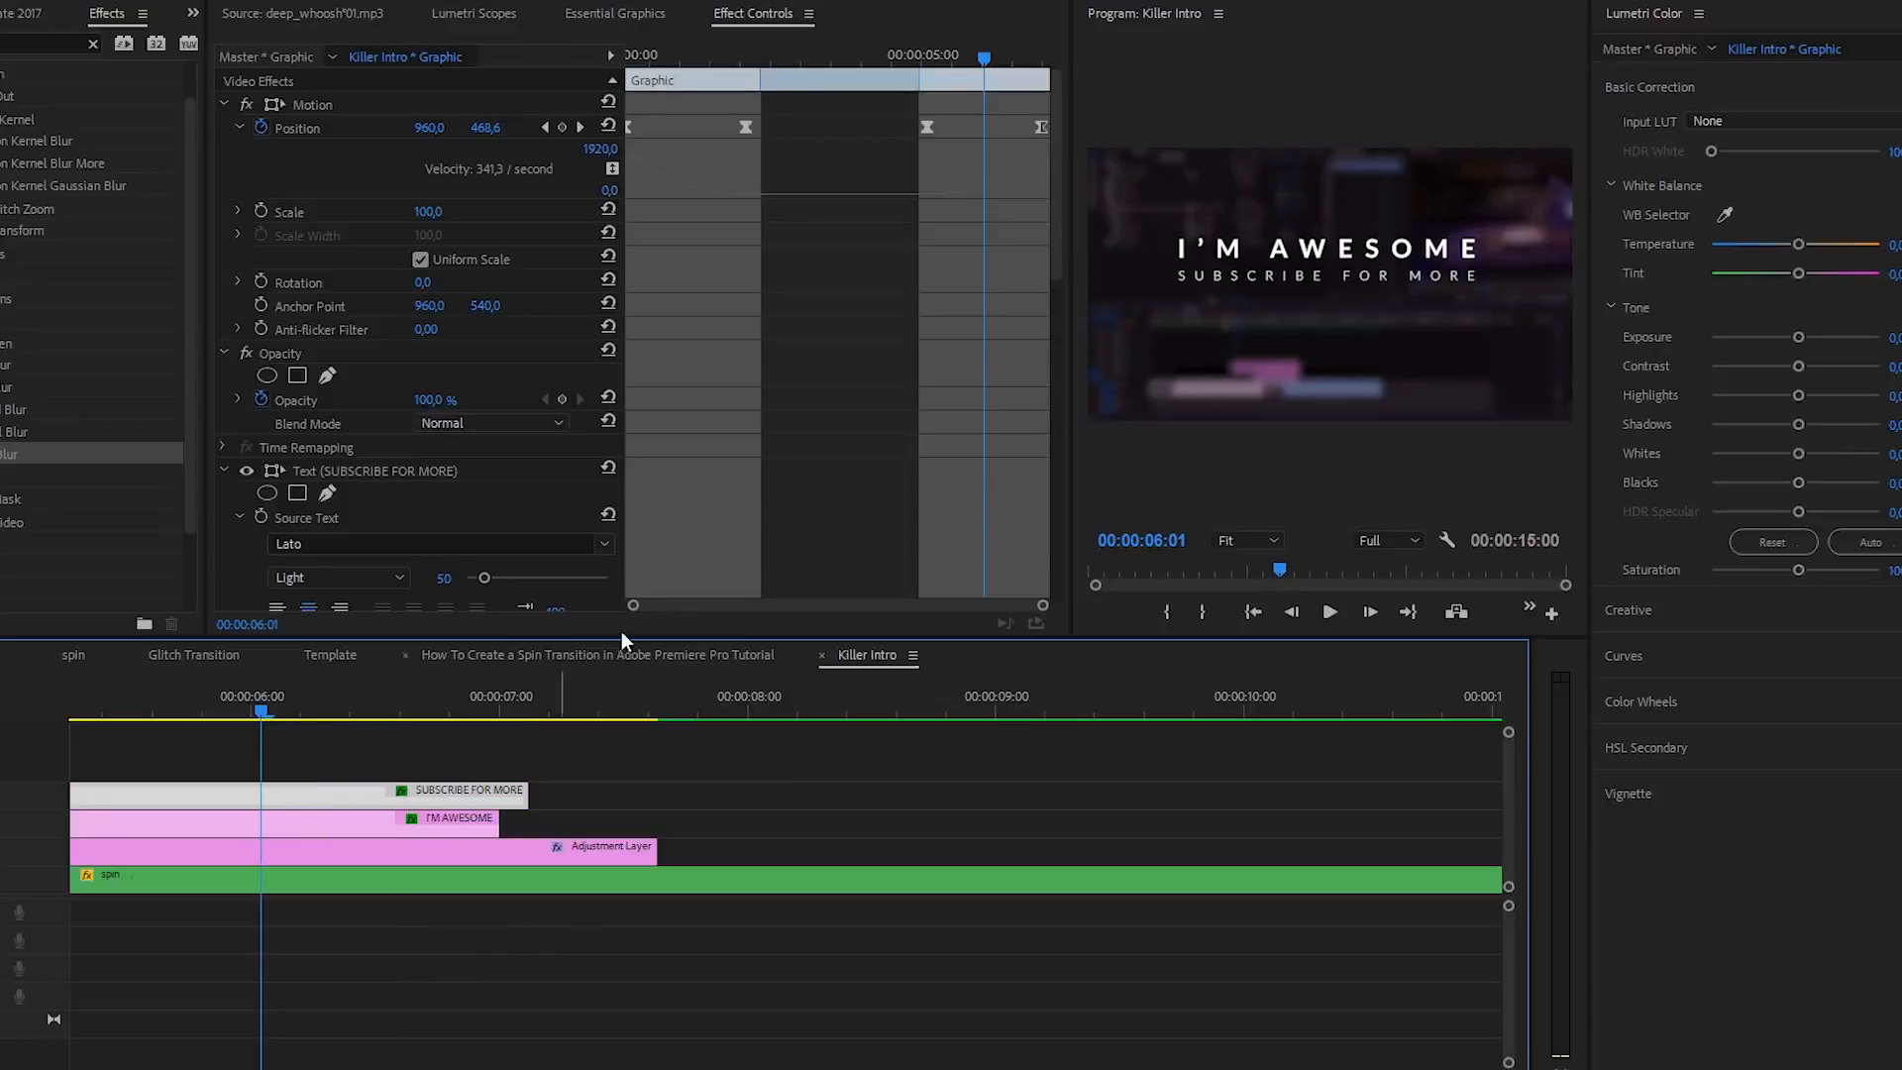
scroll(1006, 287, down, 4)
drag(1065, 318, 967, 550)
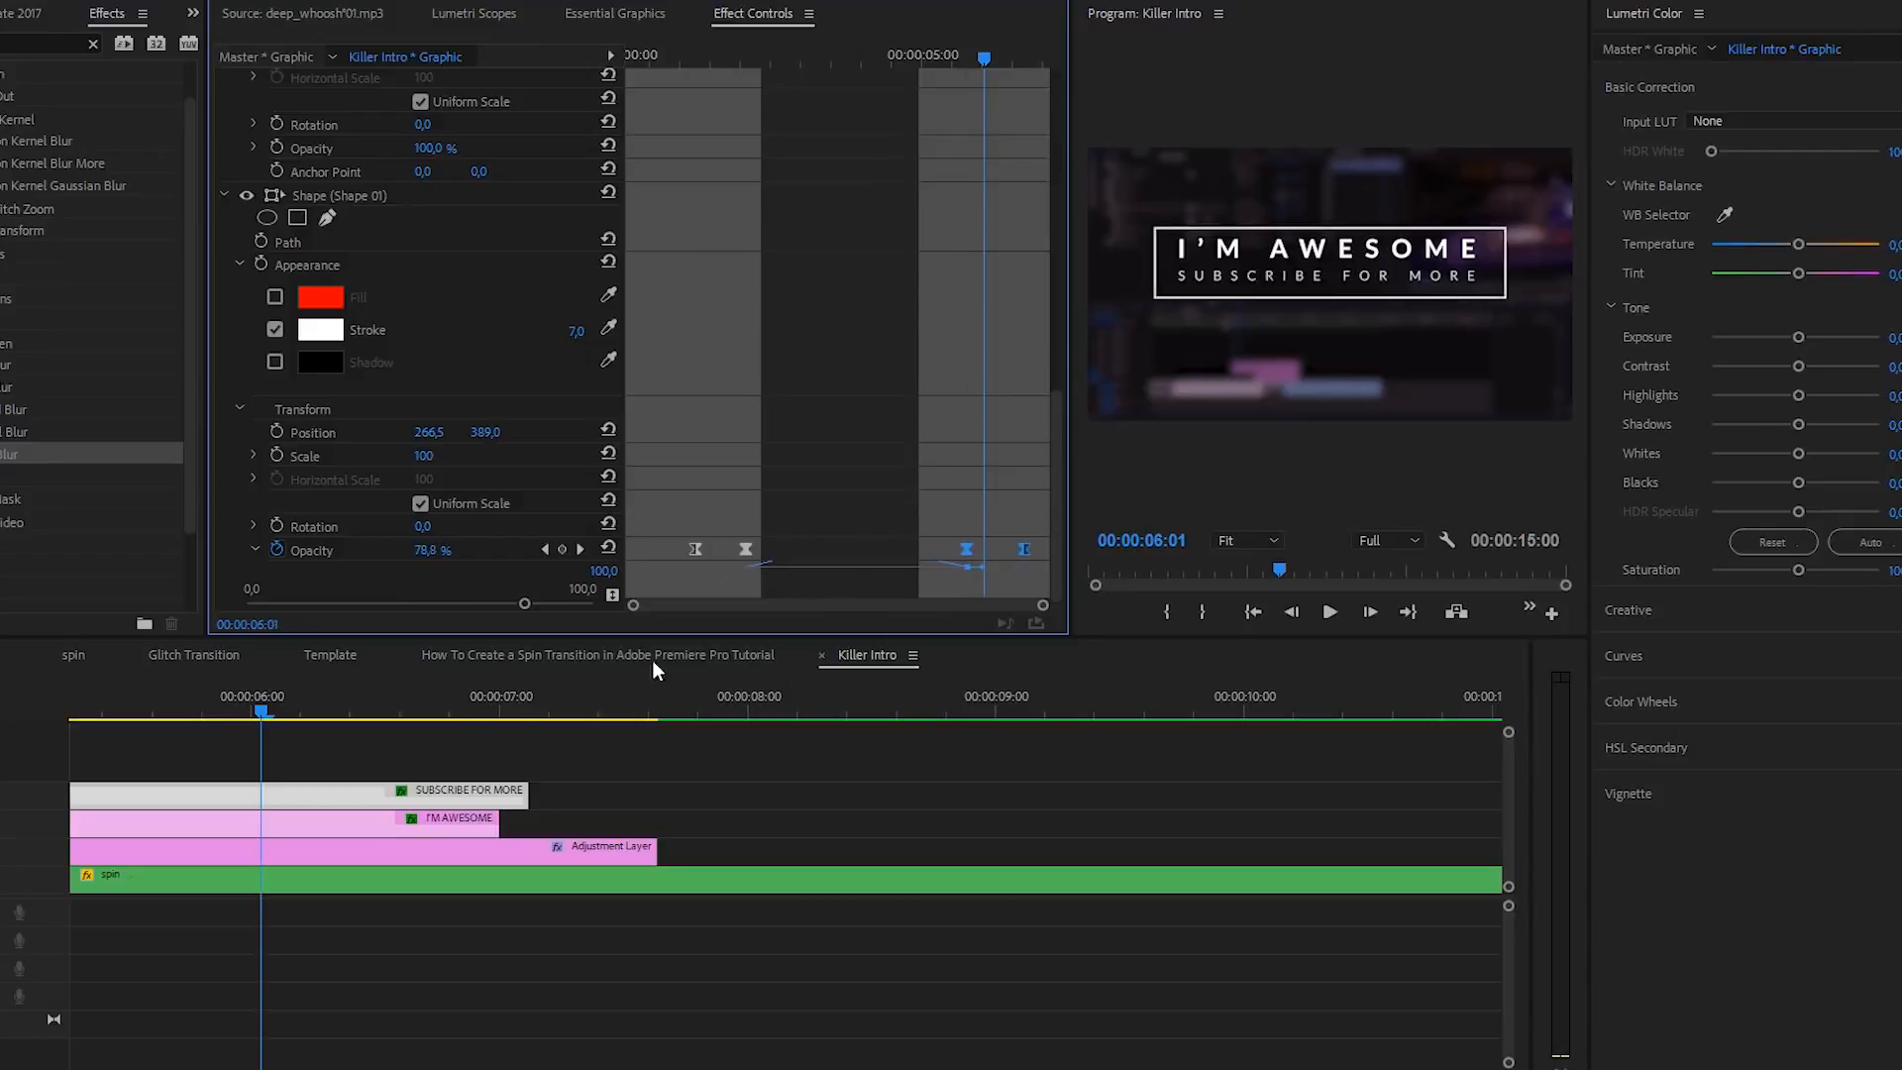
drag(217, 698, 130, 705)
key(space)
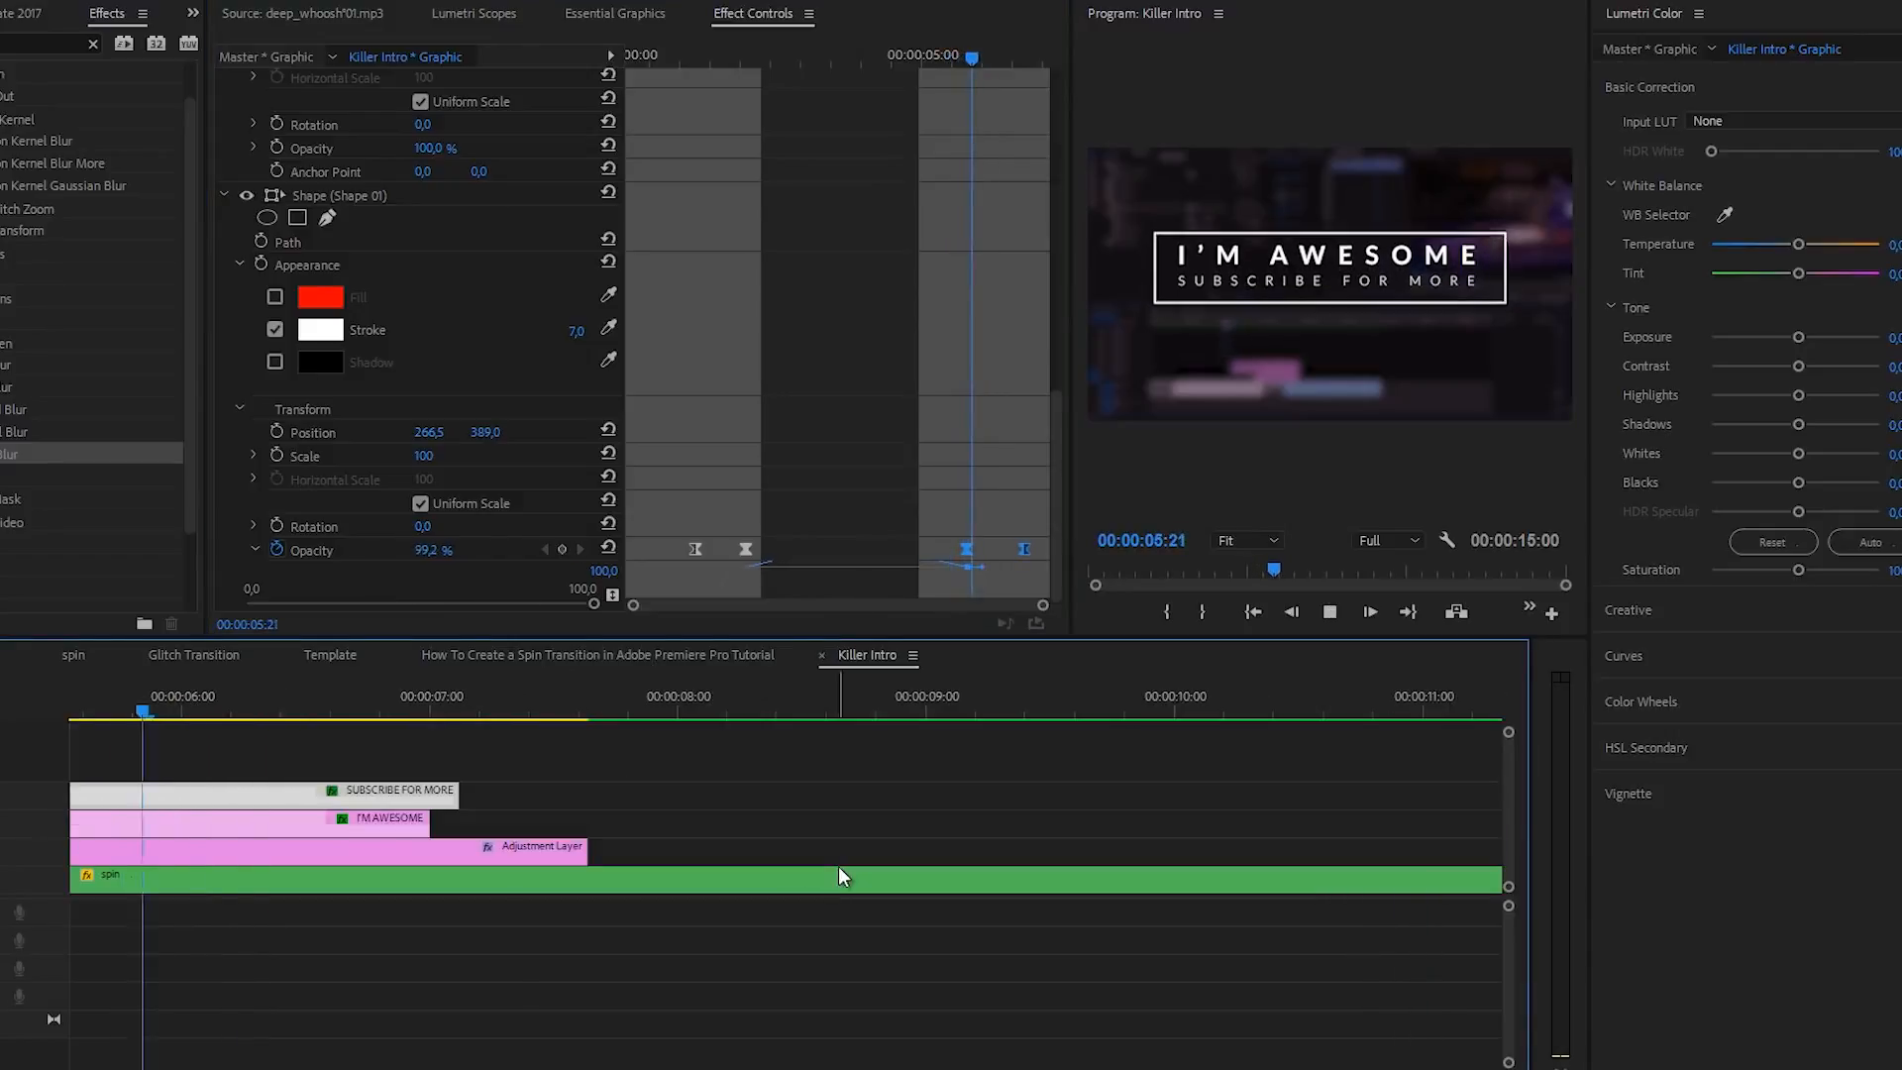